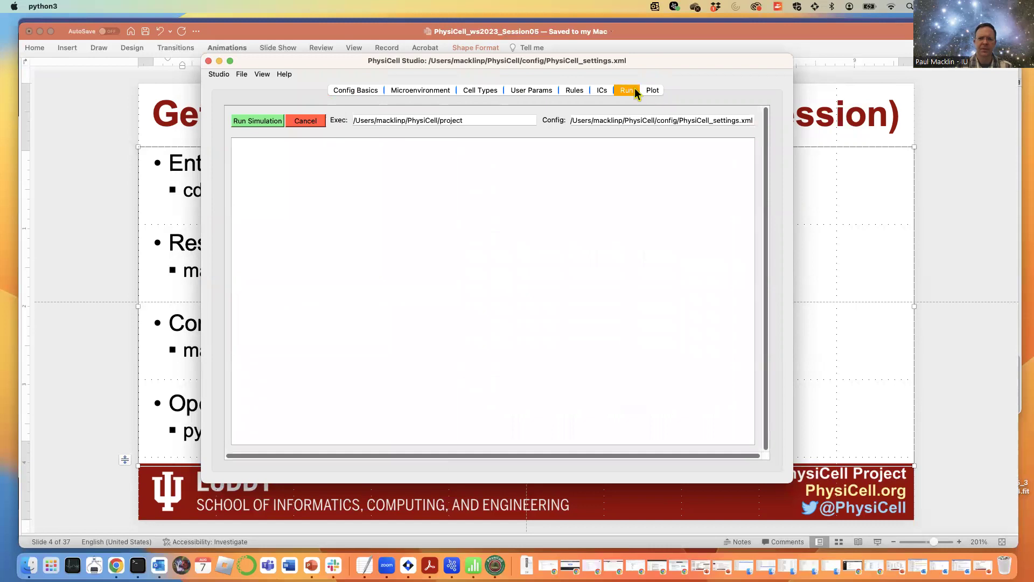
# - Quit PhysiCell Studio and switch to the Terminal
pyautogui.click(218, 75)
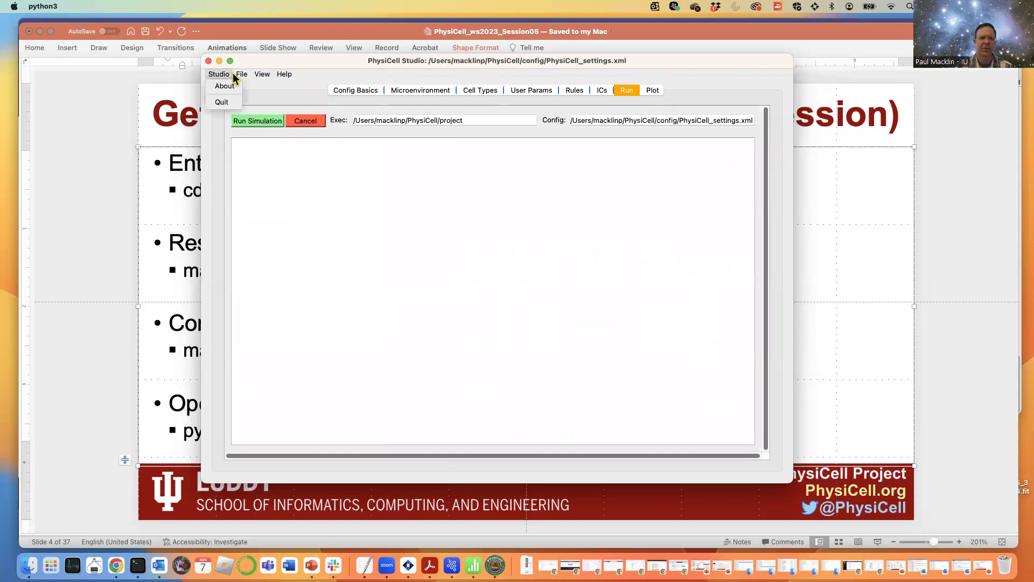
pyautogui.click(223, 102)
pyautogui.press('super+Tab')
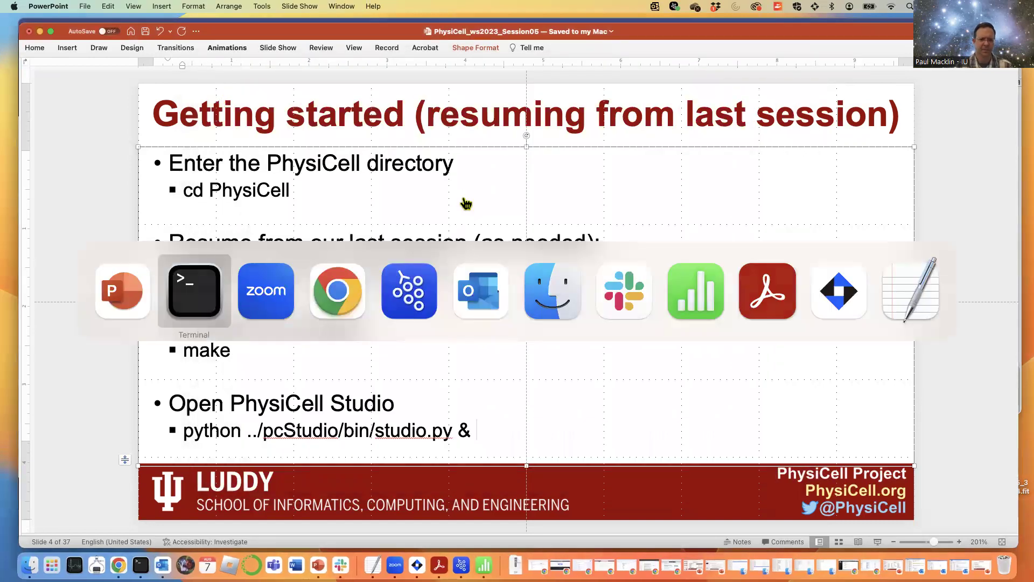
# - Load the saved project with "make load PROJ=session04_4" and compile it with "make"
pyautogui.press('Up')
pyautogui.press('Up')
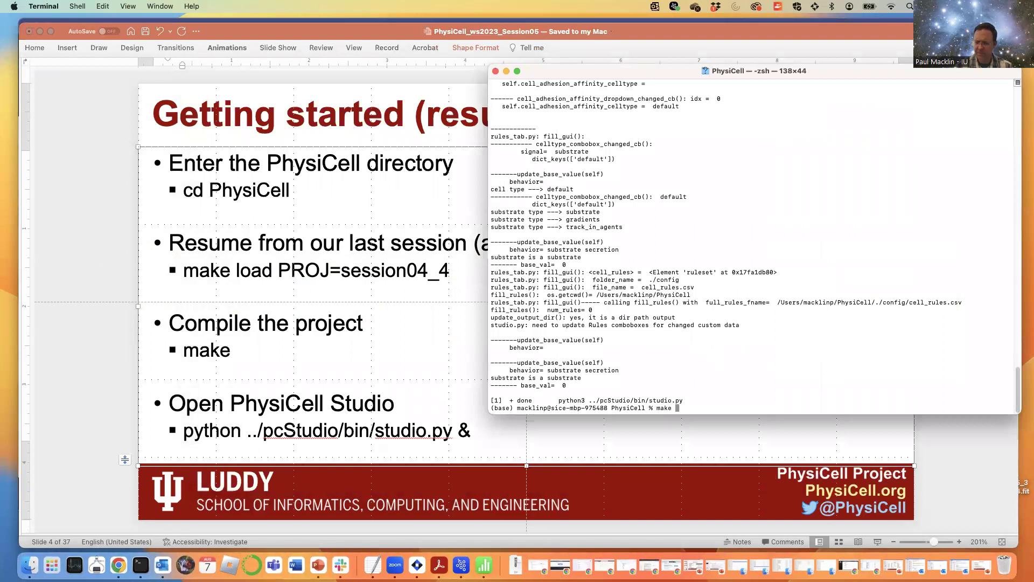
pyautogui.write('load PROJ=project4')
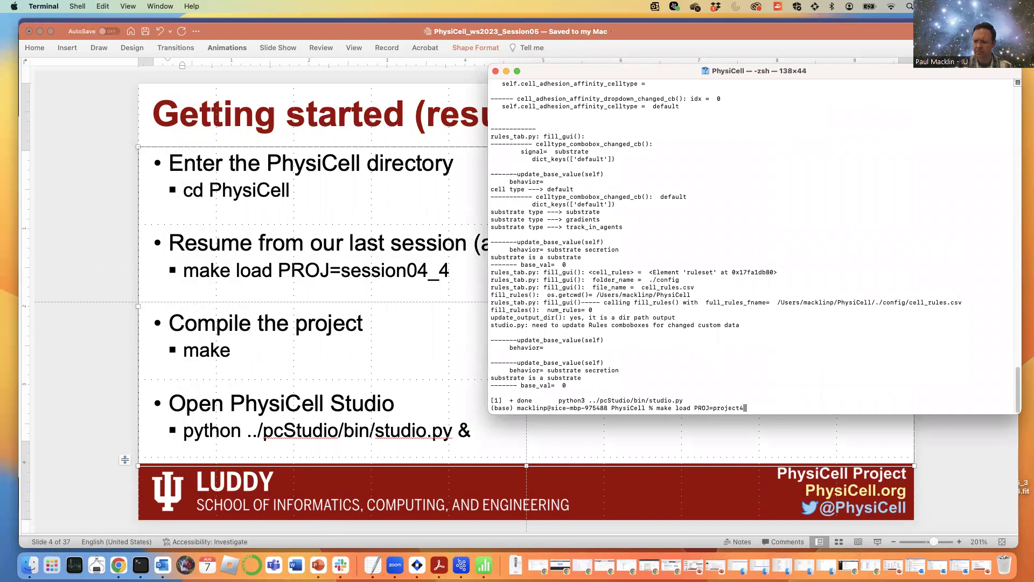
pyautogui.press('BackSpace')
pyautogui.press('BackSpace')
pyautogui.press('BackSpace')
pyautogui.press('BackSpace')
pyautogui.press('BackSpace')
pyautogui.press('BackSpace')
pyautogui.press('BackSpace')
pyautogui.press('BackSpace')
pyautogui.write('session04_4')
pyautogui.press('Return')
pyautogui.write('make')
pyautogui.press('Return')
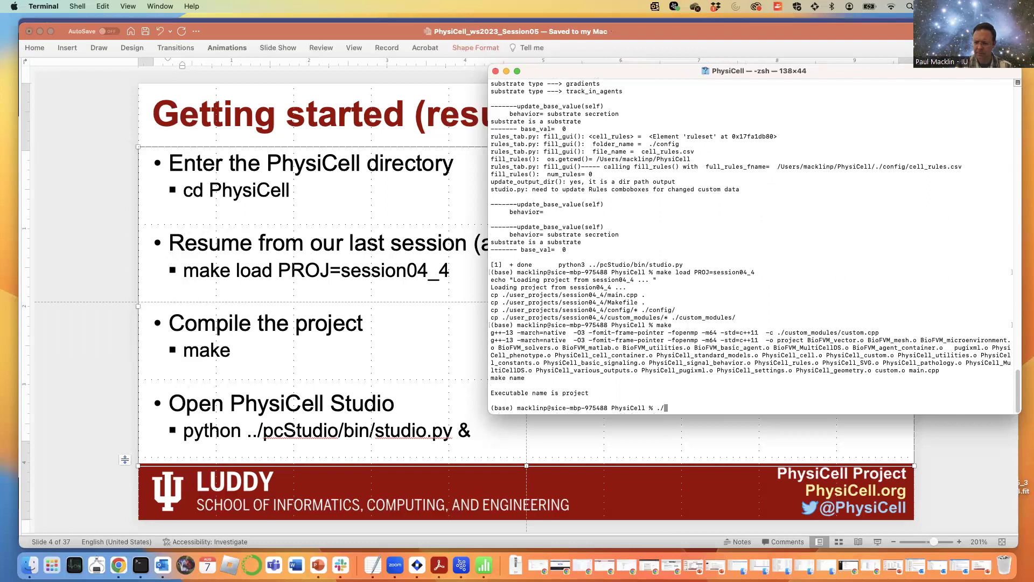
# - Launch PhysiCell Studio in the background with "python ../pcStudio/bin/studio.py&" and accept continuing with the template model
pyautogui.write('python ../pcStudio/bin/studio.py&')
pyautogui.press('Return')
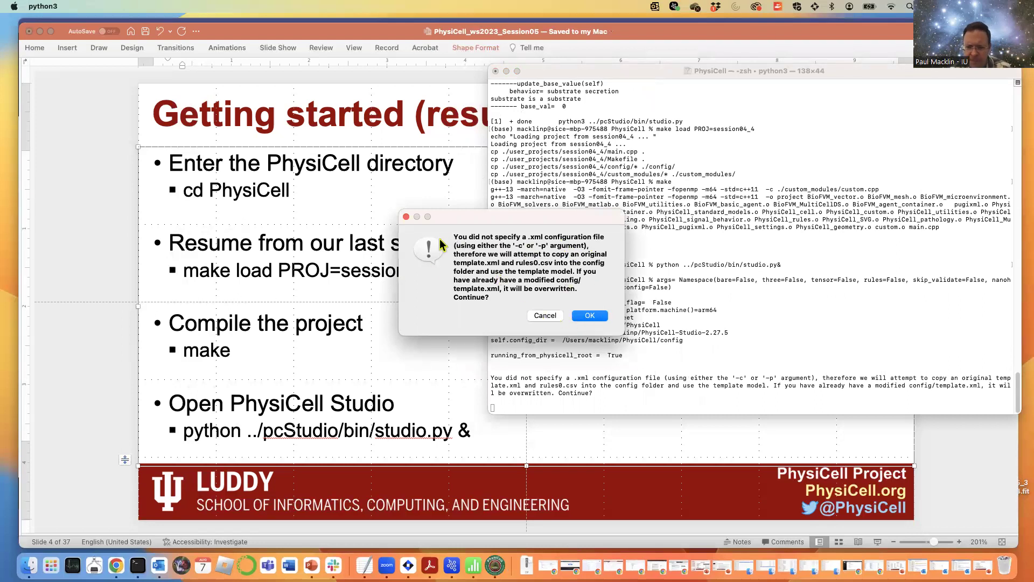
pyautogui.click(545, 316)
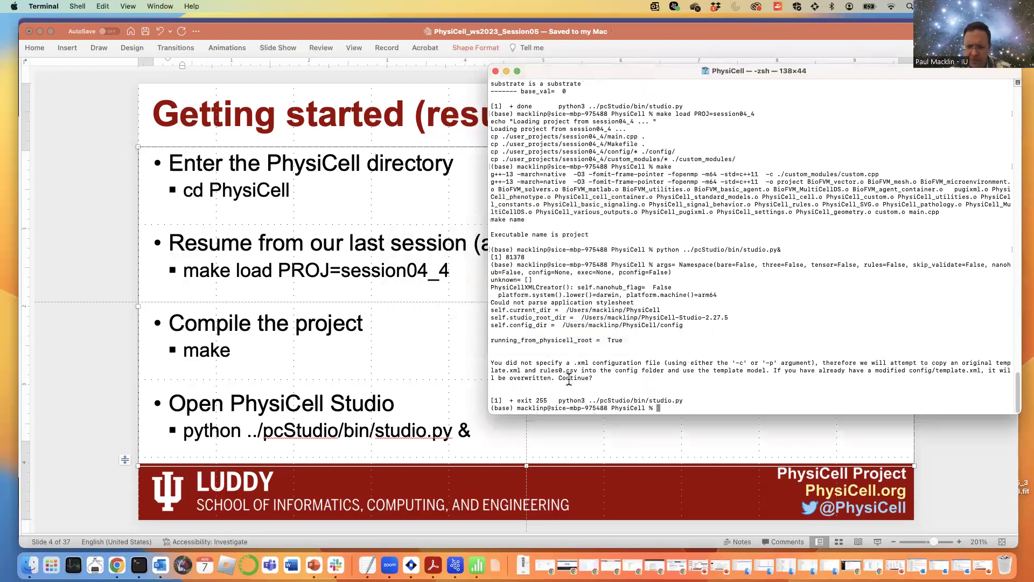
pyautogui.press('Up')
pyautogui.press('Return')
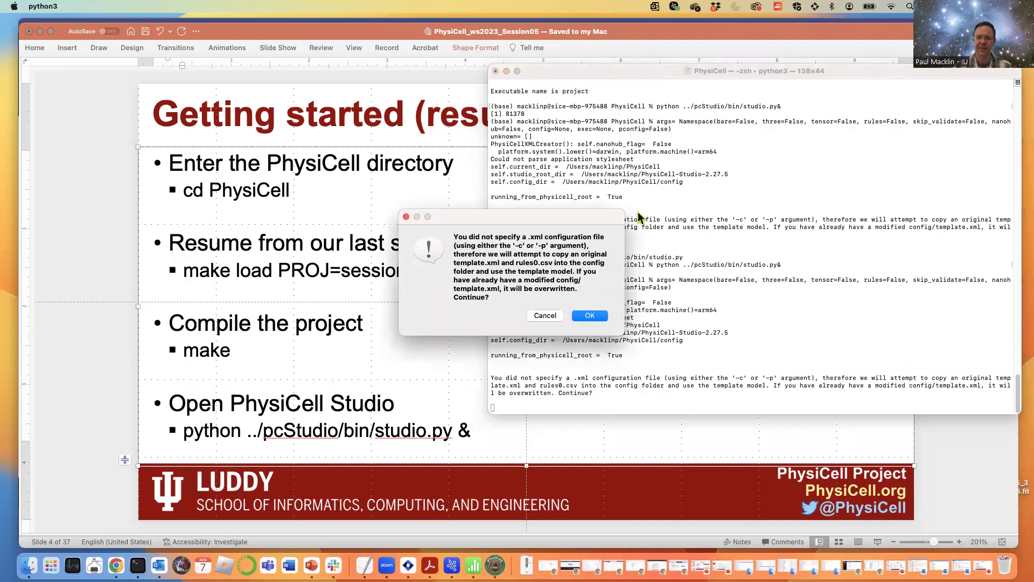
pyautogui.click(590, 316)
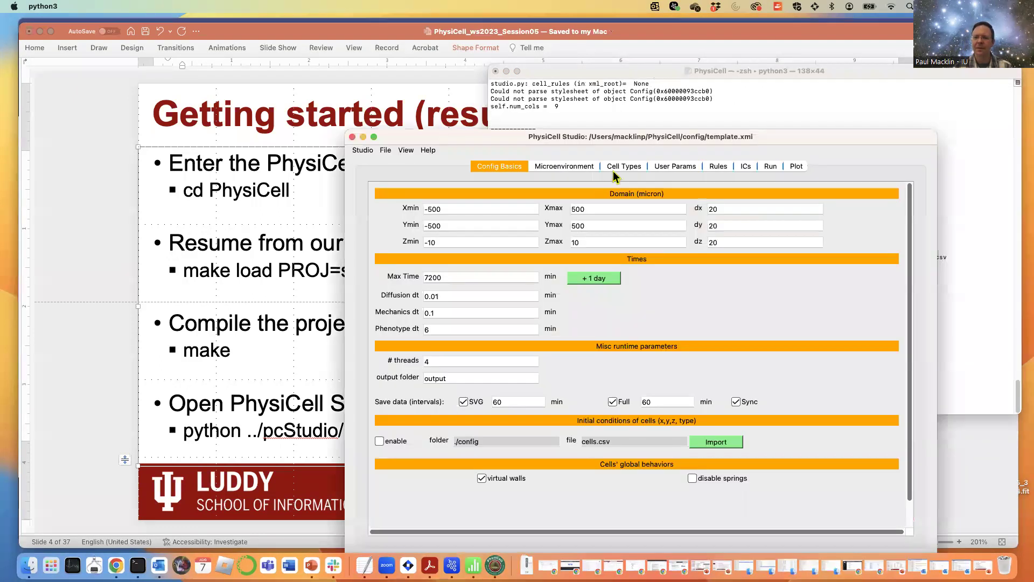
pyautogui.moveTo(647, 137); pyautogui.dragTo(366, 40)
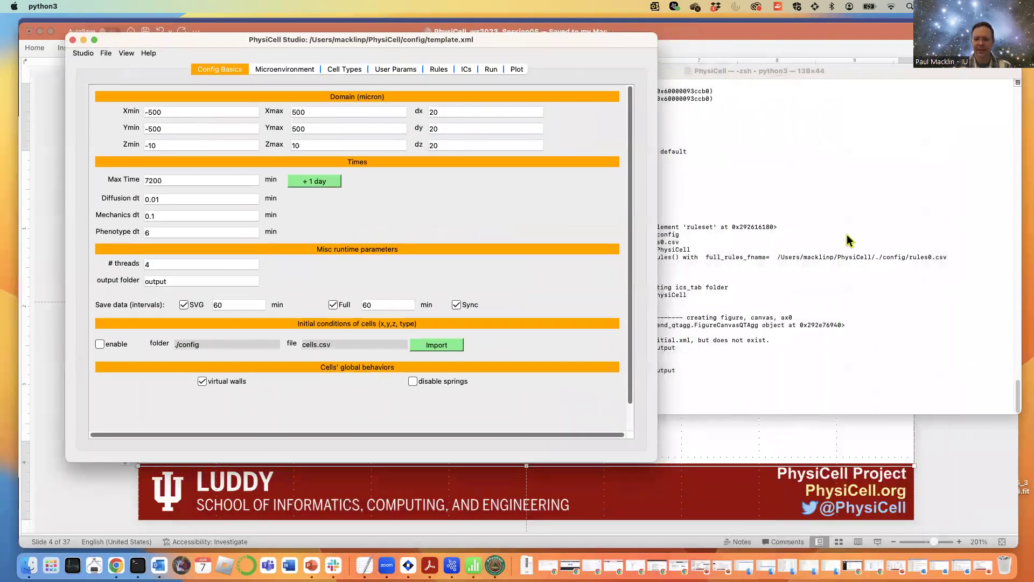
# - Rerun "make load PROJ=session04_4" in the Terminal while PhysiCell Studio stays open
pyautogui.click(847, 233)
pyautogui.press('Up')
pyautogui.press('Up')
pyautogui.press('Up')
pyautogui.press('Return')
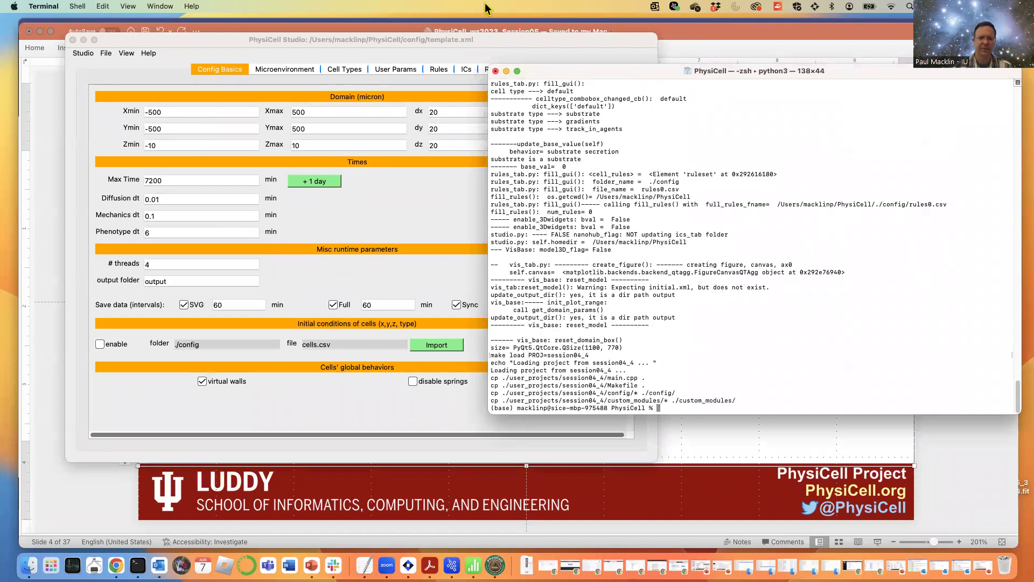
# - Open PhysiCell_settings.xml from the config folder in PhysiCell Studio and show its cell type settings
pyautogui.click(188, 60)
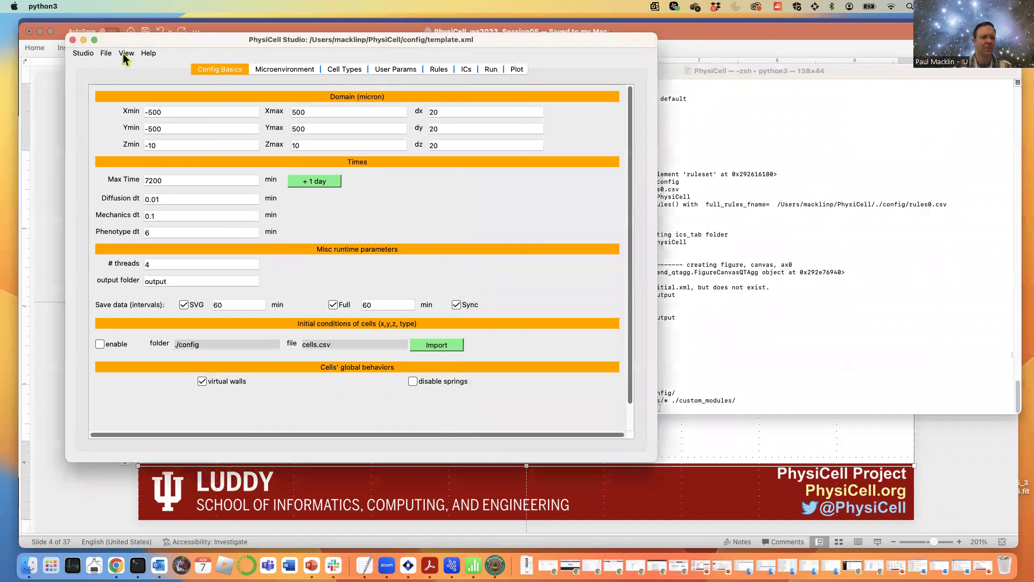
pyautogui.click(264, 69)
pyautogui.click(222, 70)
pyautogui.click(92, 53)
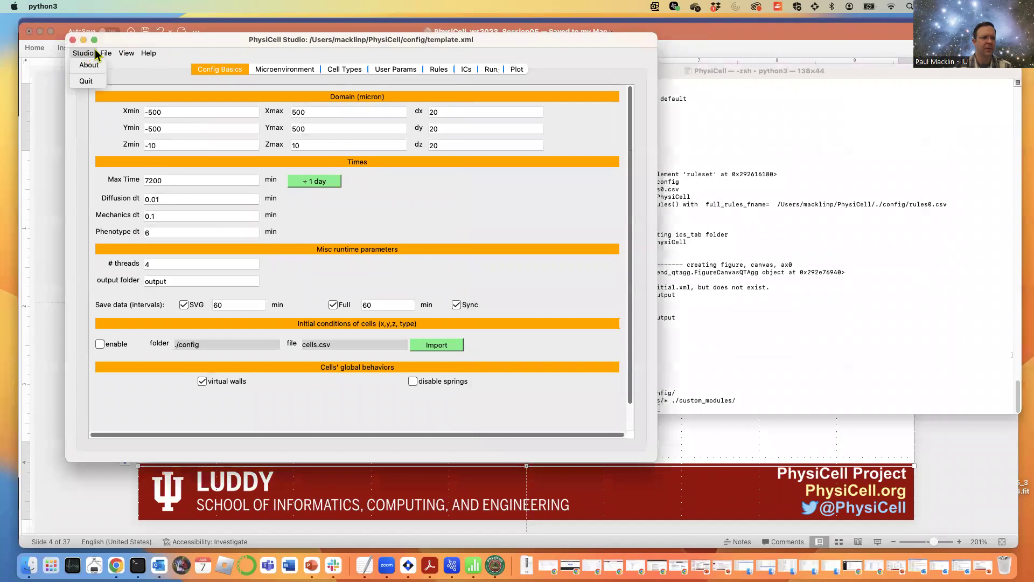
pyautogui.moveTo(105, 53)
pyautogui.click(115, 66)
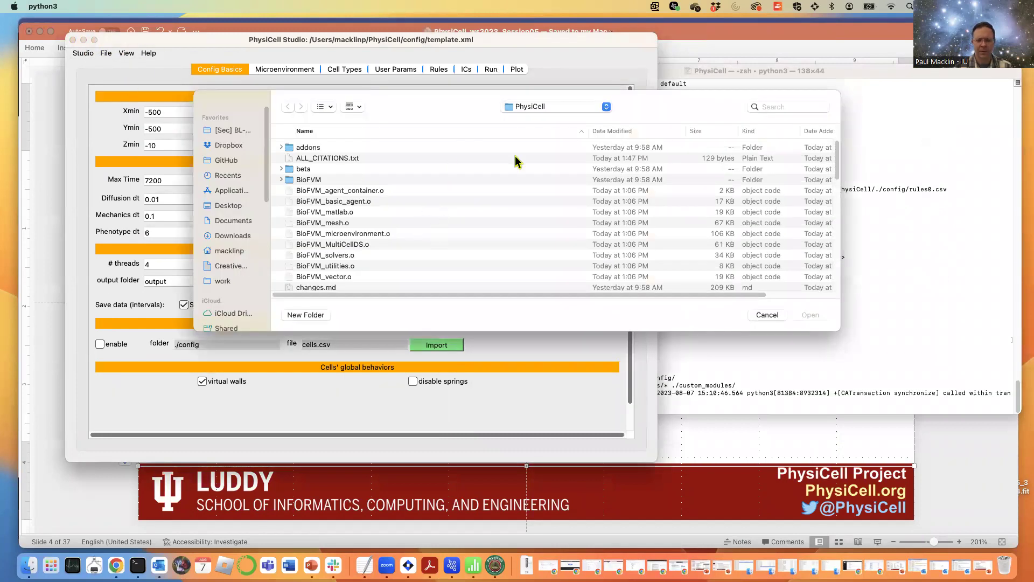
pyautogui.scroll(-3, 455, 204)
pyautogui.scroll(2, 378, 204)
pyautogui.scroll(-6, 366, 215)
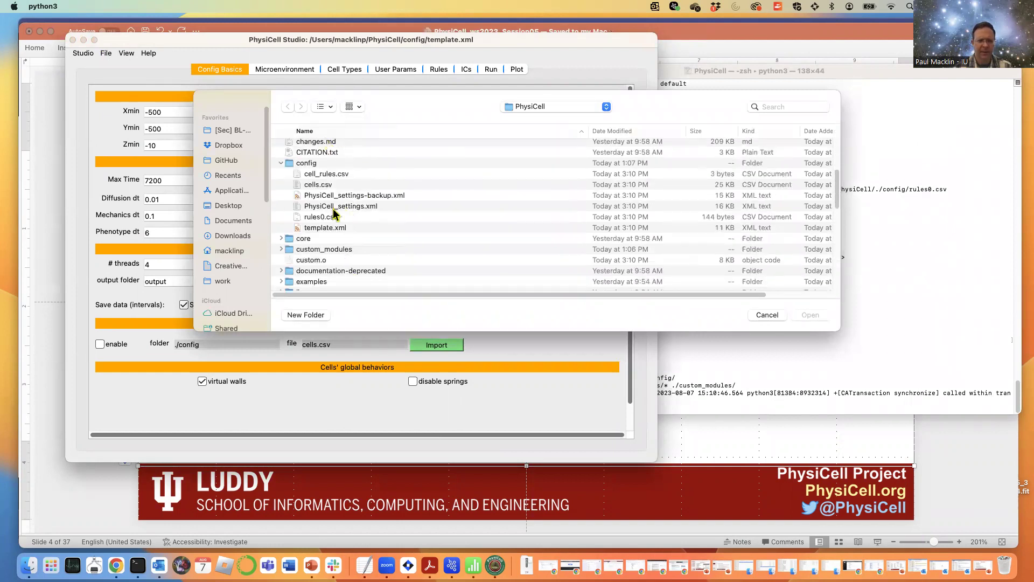
pyautogui.click(370, 204)
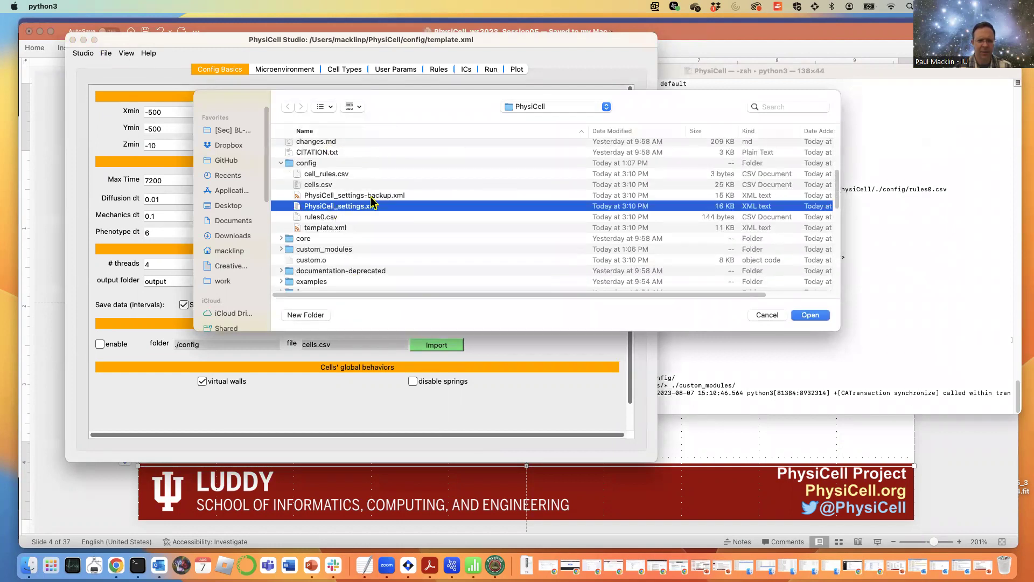
pyautogui.click(810, 316)
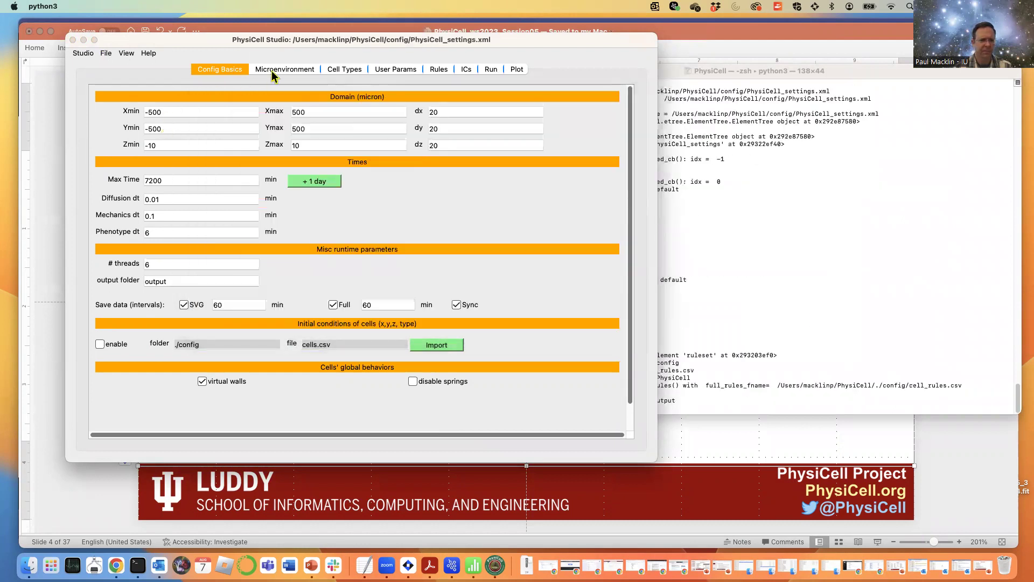
pyautogui.click(271, 69)
pyautogui.click(339, 69)
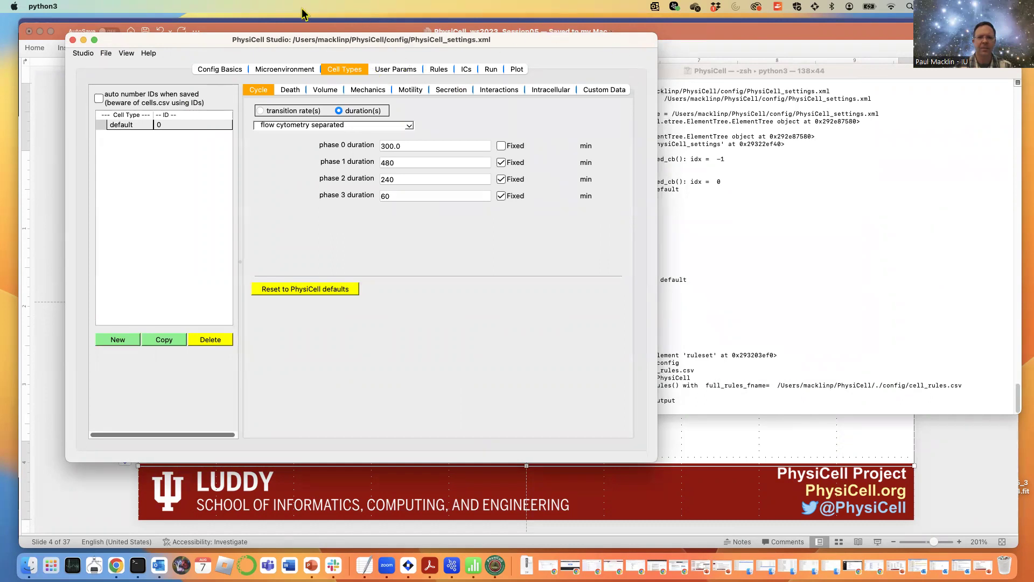
pyautogui.moveTo(732, 77); pyautogui.dragTo(703, 83)
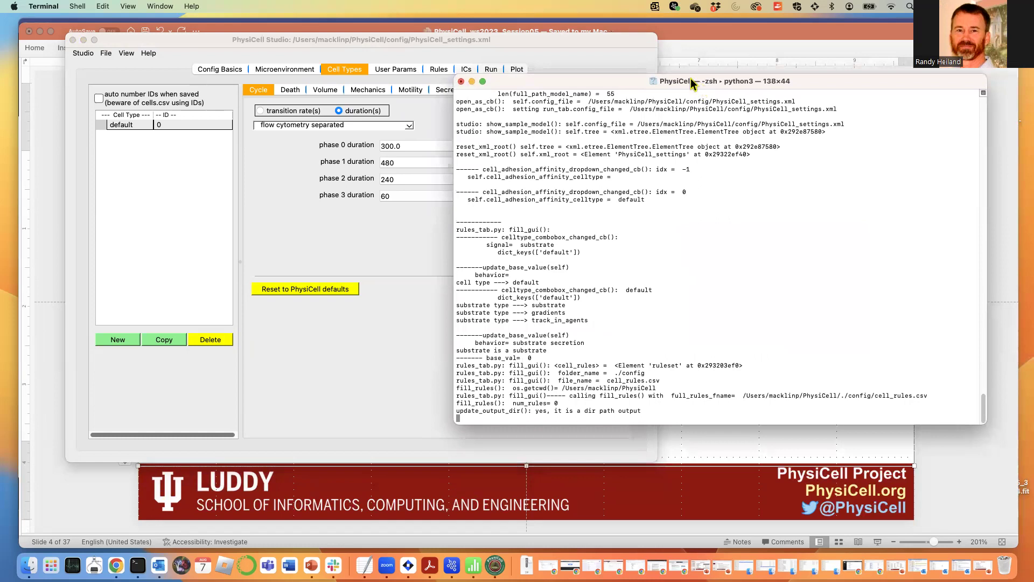
pyautogui.moveTo(611, 82); pyautogui.dragTo(586, 127)
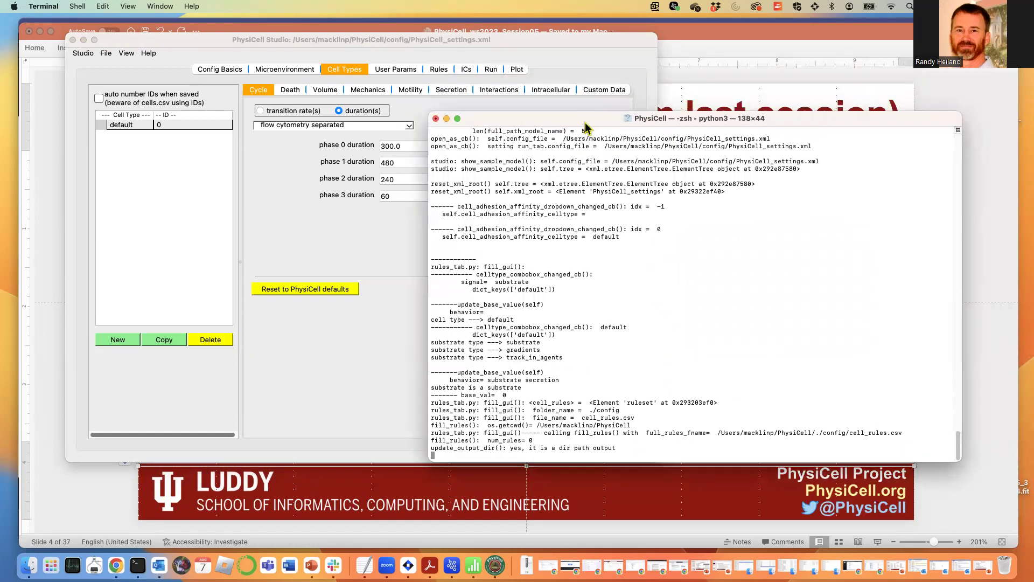
pyautogui.click(91, 53)
pyautogui.moveTo(103, 56)
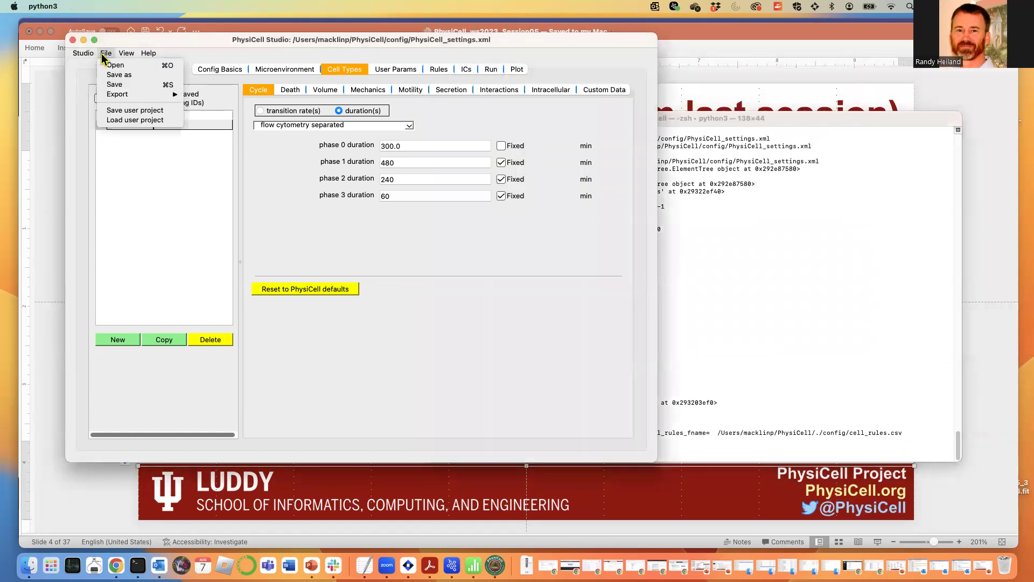
pyautogui.click(739, 248)
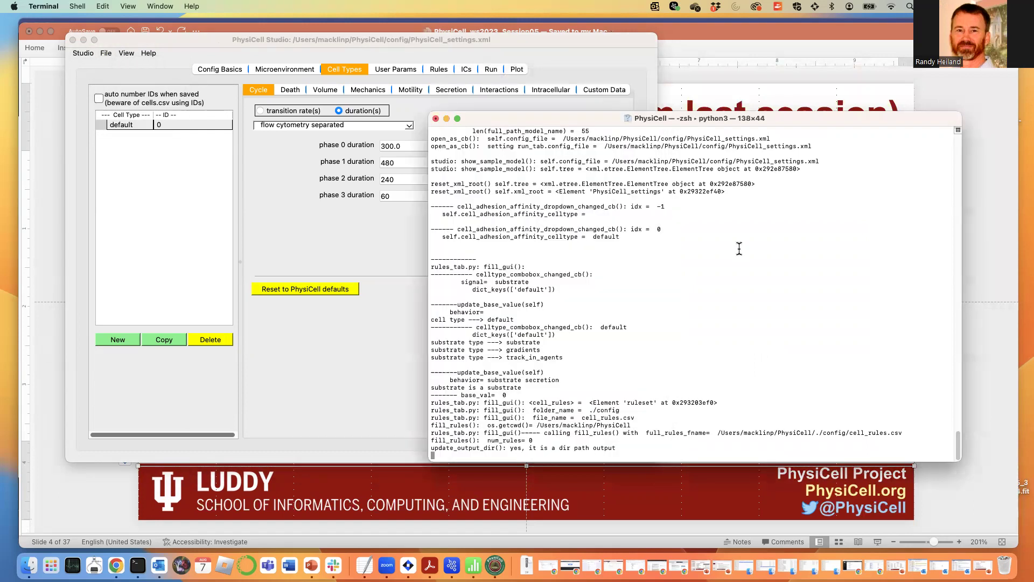
# - Change to the output directory in the Terminal and list its files
pyautogui.hotkey('ctrl', 'c')
pyautogui.press('Return')
pyautogui.write('cd output/')
pyautogui.press('Return')
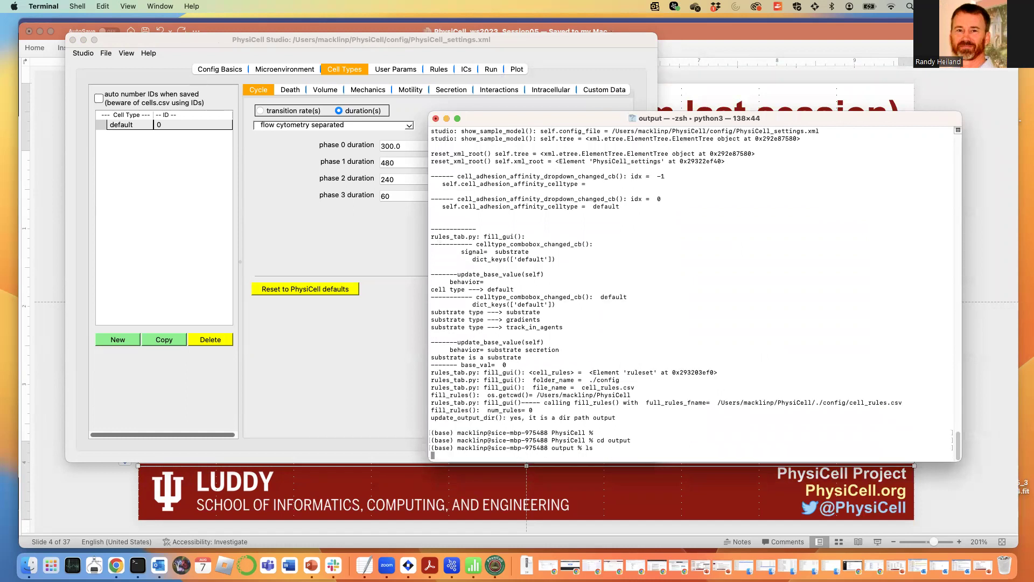
pyautogui.write('ls')
pyautogui.press('Return')
# - Change from the output directory to the config directory and list its files
pyautogui.write('cd ')
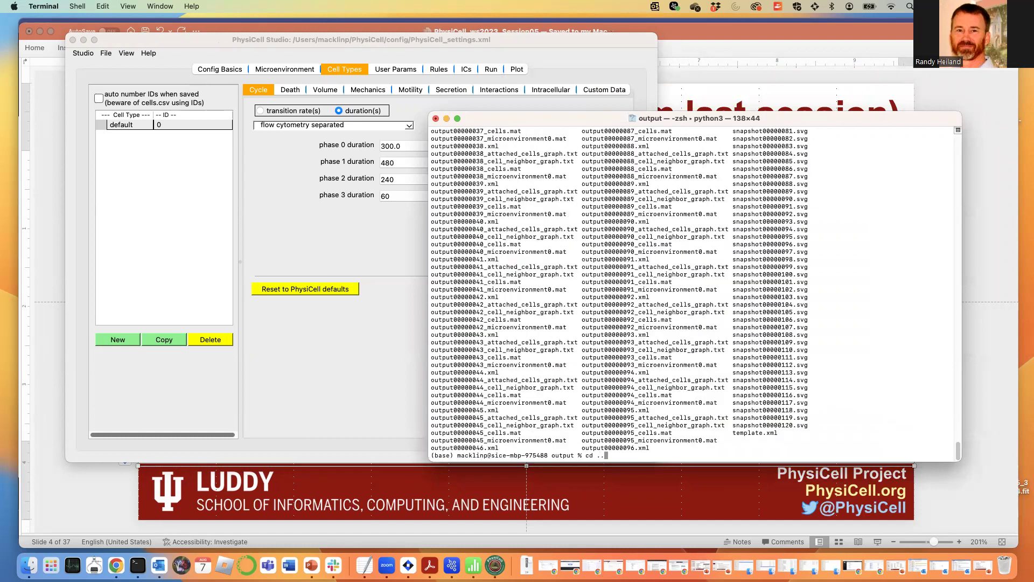
pyautogui.write('..')
pyautogui.press('Return')
pyautogui.write('cd config')
pyautogui.press('Return')
pyautogui.write('ls')
pyautogui.press('Return')
# - Search PhysiCell_settings.xml for "oxygen" with grep
pyautogui.write('g')
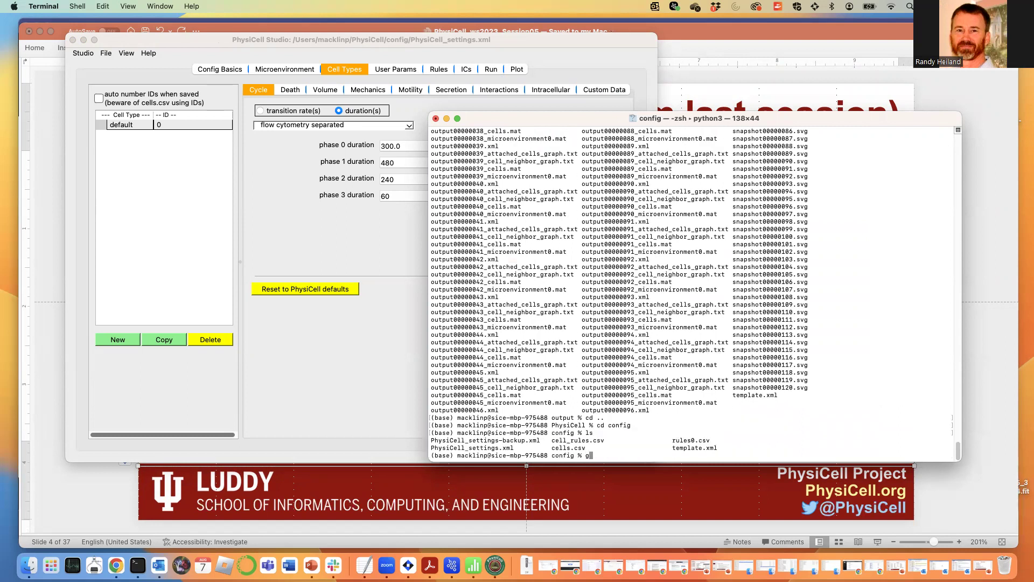
pyautogui.write('rep . oxygen PHy')
pyautogui.press('Tab')
pyautogui.write('.xml')
pyautogui.press('Return')
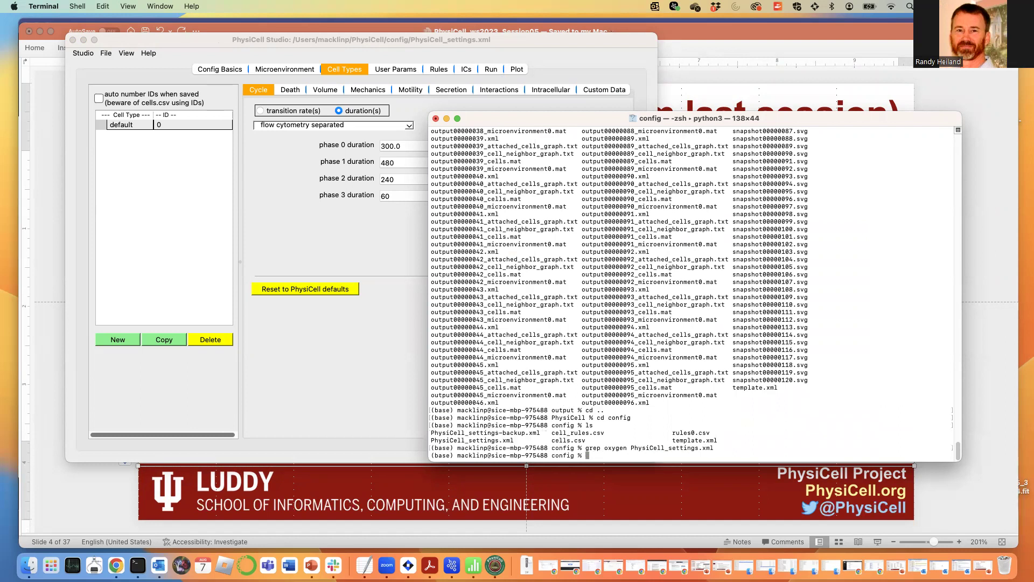
# - Return to the PhysiCell directory and load the session04_4 project again with "make load PROJ=session04_4"
pyautogui.write('cd ..')
pyautogui.press('Return')
pyautogui.write('mka')
pyautogui.write('e')
pyautogui.press('BackSpace')
pyautogui.press('BackSpace')
pyautogui.press('BackSpace')
pyautogui.write('ake load PROJ')
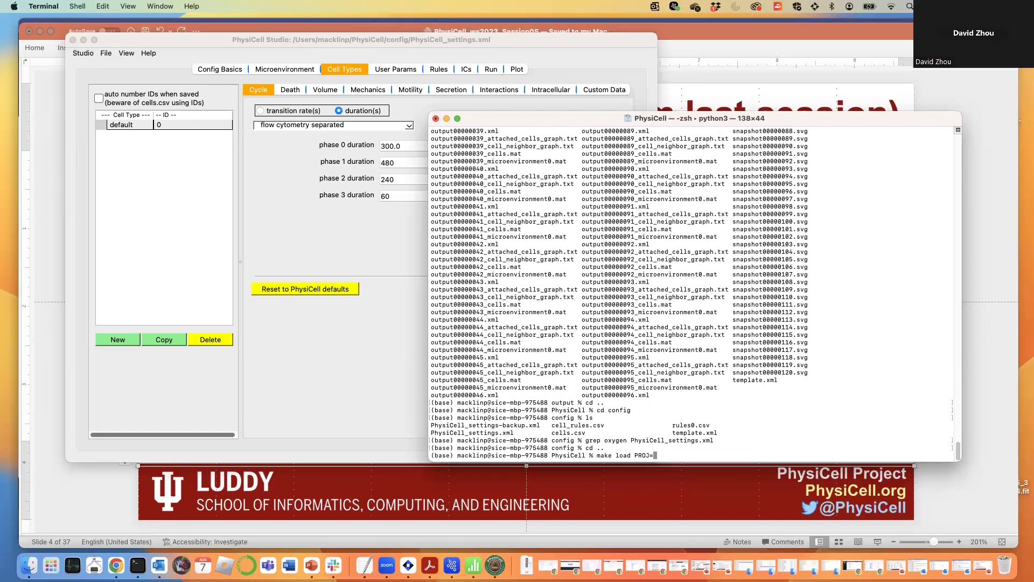
pyautogui.write('=session04_4')
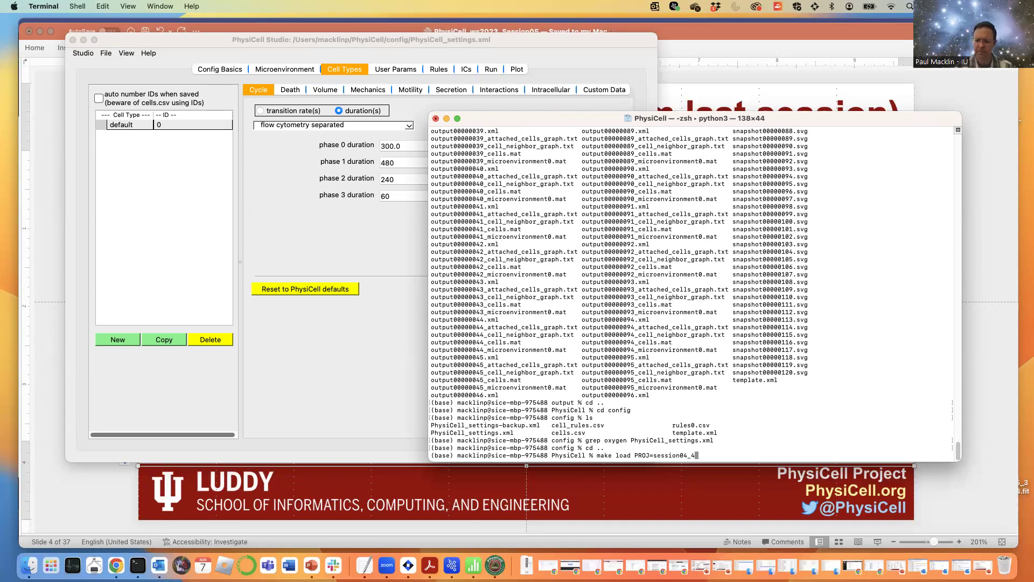
pyautogui.press('Return')
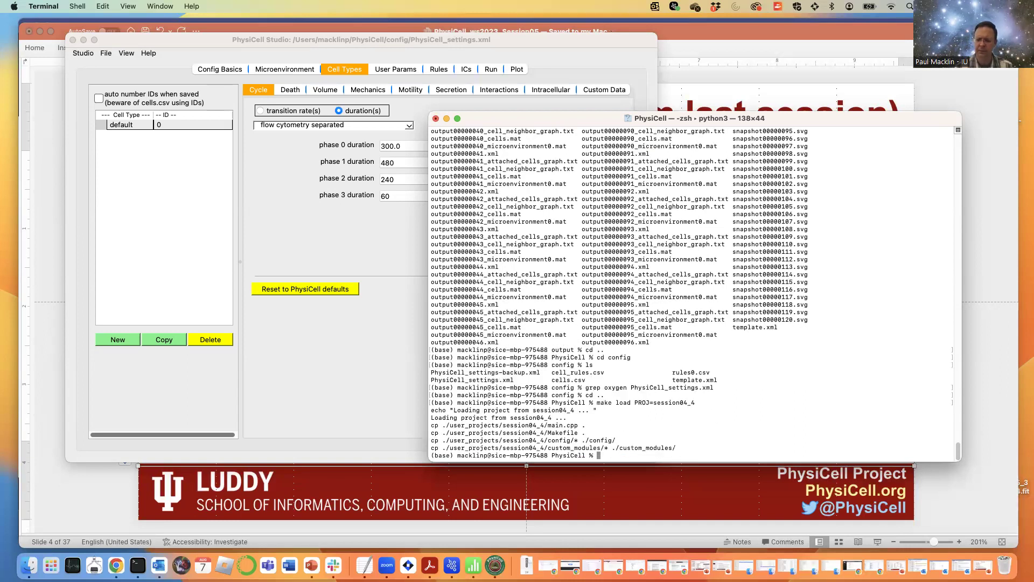
# - Go into the config directory of the reloaded project and list its files
pyautogui.moveTo(718, 120); pyautogui.dragTo(657, 86)
pyautogui.write('cd ../configs')
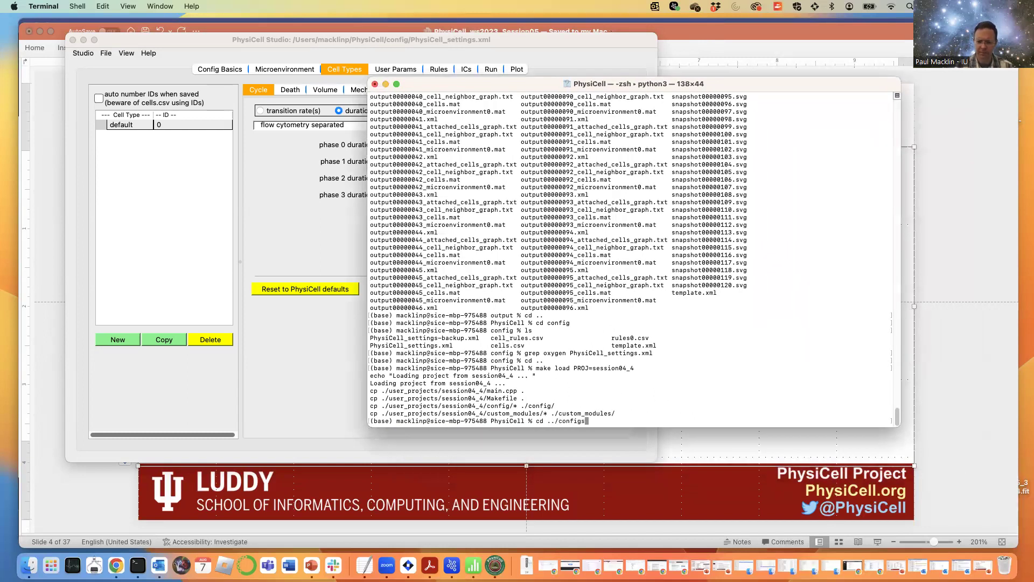
pyautogui.press('Return')
pyautogui.write('cd config')
pyautogui.press('Return')
pyautogui.write('ls')
pyautogui.press('Return')
# - Search the reloaded PhysiCell_settings.xml for "oxygen" with grep
pyautogui.write('grep .')
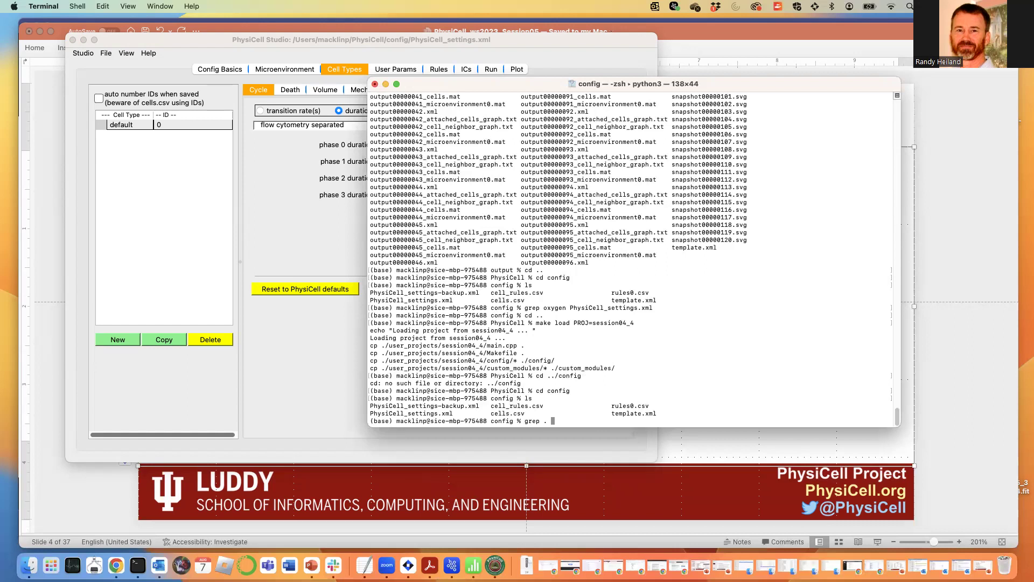
pyautogui.write('p ox')
pyautogui.write('oxygen ')
pyautogui.write('Ph')
pyautogui.press('Tab')
pyautogui.write('.xml')
pyautogui.press('Return')
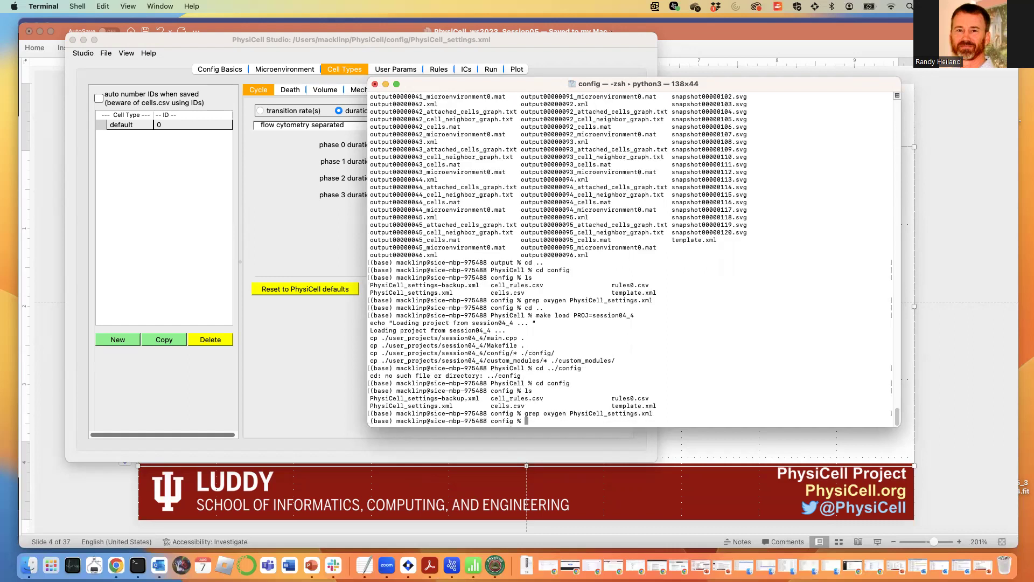
# - List the contents of the PhysiCell directory and of its user_projects folder
pyautogui.write('cd ..')
pyautogui.press('Return')
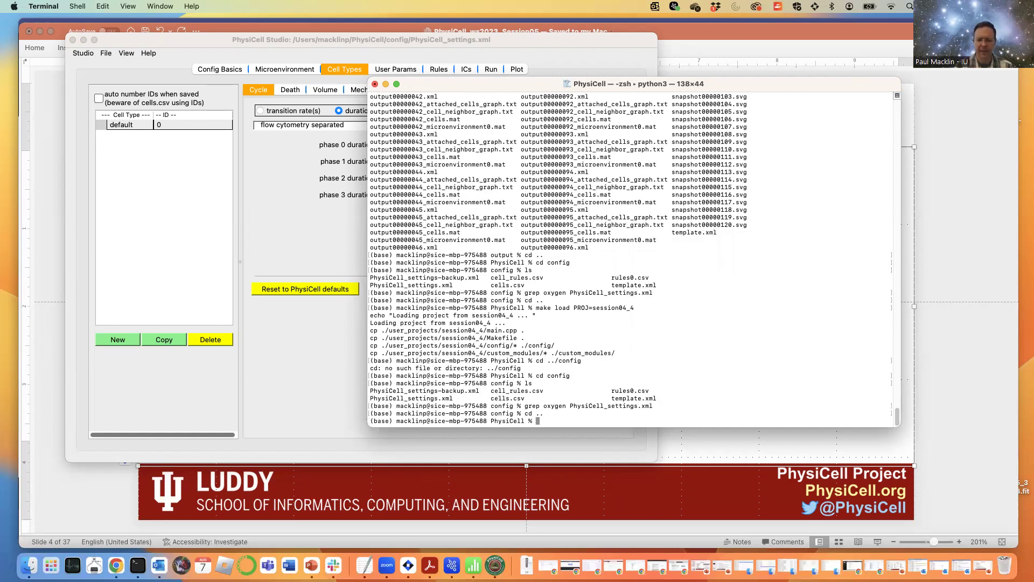
pyautogui.write('ls')
pyautogui.press('Return')
pyautogui.write('cd user')
pyautogui.press('Tab')
pyautogui.press('Return')
pyautogui.write('ls')
pyautogui.press('Return')
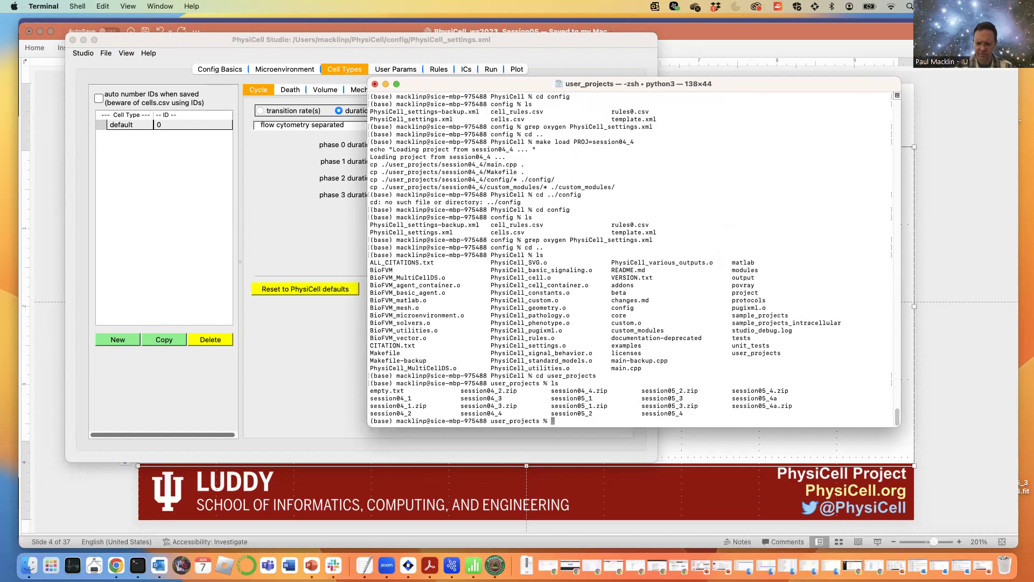
# - Return to the PhysiCell directory and list the available user projects with "make list-user-projects"
pyautogui.write('cd ..')
pyautogui.press('Return')
pyautogui.write('make ')
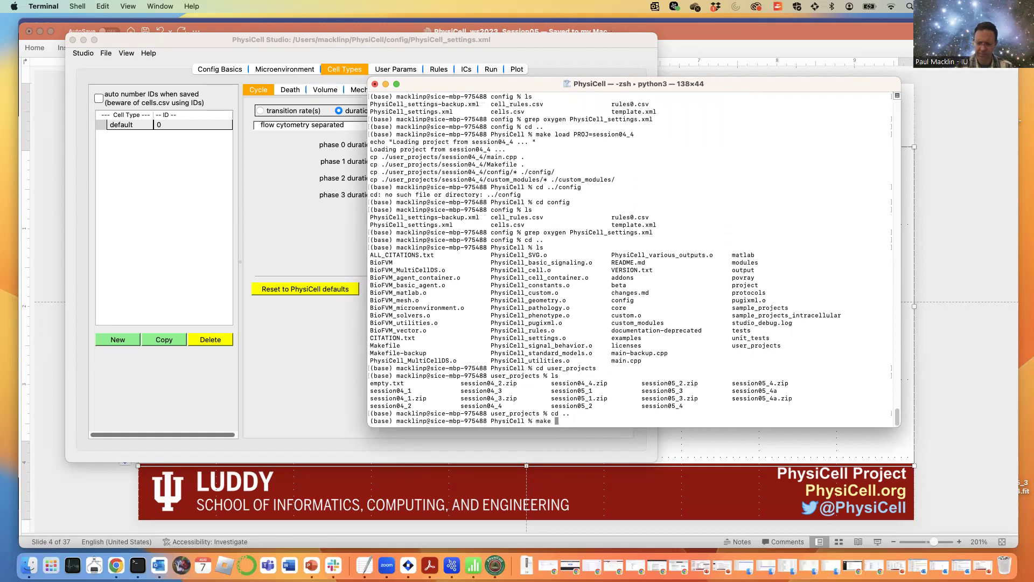
pyautogui.write('laod P')
pyautogui.press('BackSpace')
pyautogui.press('BackSpace')
pyautogui.press('BackSpace')
pyautogui.press('BackSpace')
pyautogui.write('list=')
pyautogui.write('user-projects')
pyautogui.press('Return')
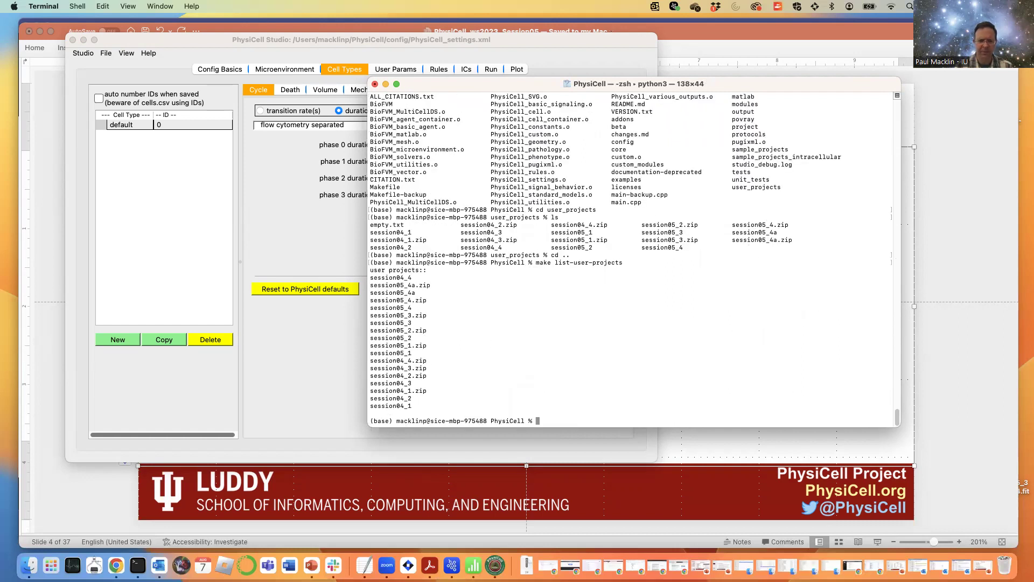
# - Load the session04_4 project with "make load PROJ=session04_4"
pyautogui.write('make loiad P')
pyautogui.press('BackSpace')
pyautogui.press('BackSpace')
pyautogui.press('BackSpace')
pyautogui.write('ad PROJ=project')
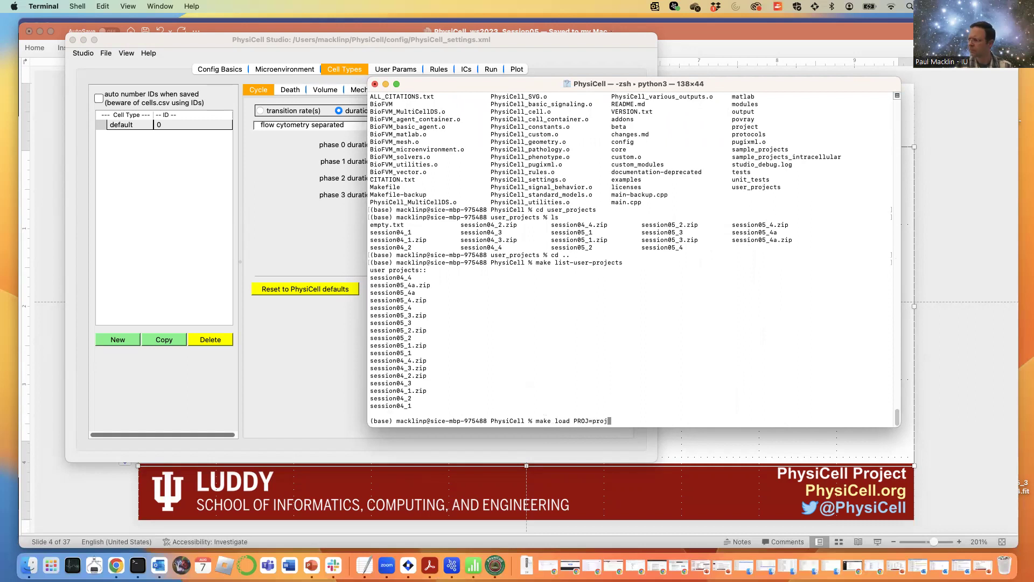
pyautogui.press('BackSpace')
pyautogui.press('BackSpace')
pyautogui.press('BackSpace')
pyautogui.press('BackSpace')
pyautogui.press('BackSpace')
pyautogui.press('BackSpace')
pyautogui.press('BackSpace')
pyautogui.write('session04_4')
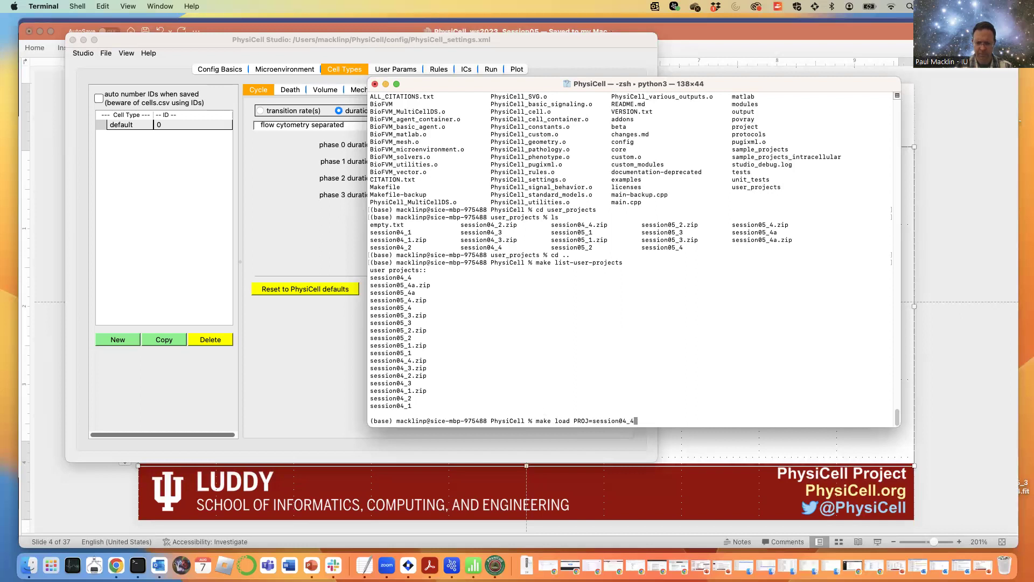
pyautogui.press('Return')
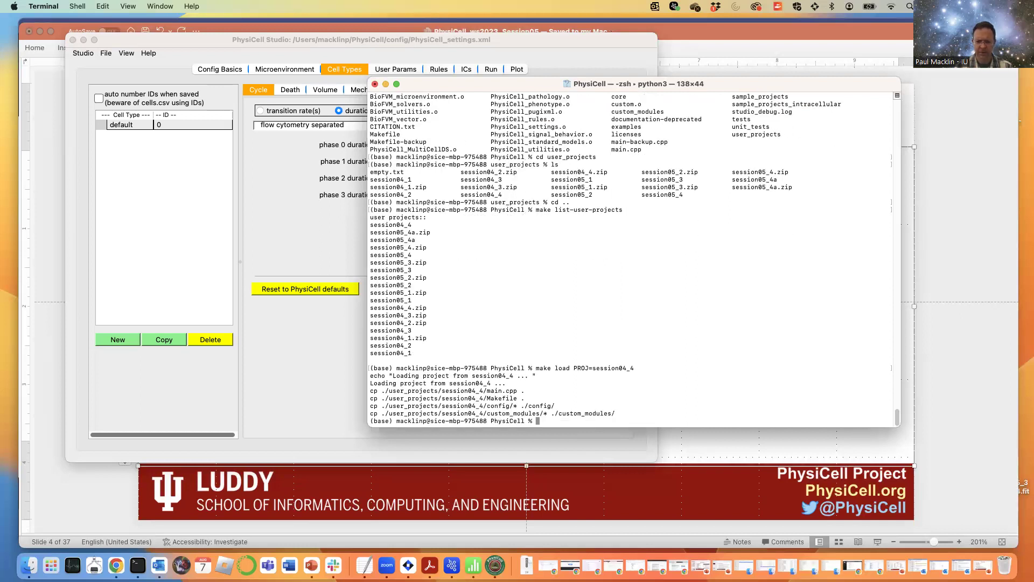
# - Move up to the home directory, list its contents, try to enter a config directory there and print the working directory
pyautogui.write('cd ..')
pyautogui.press('Return')
pyautogui.write('ls')
pyautogui.press('Return')
pyautogui.write('cd ')
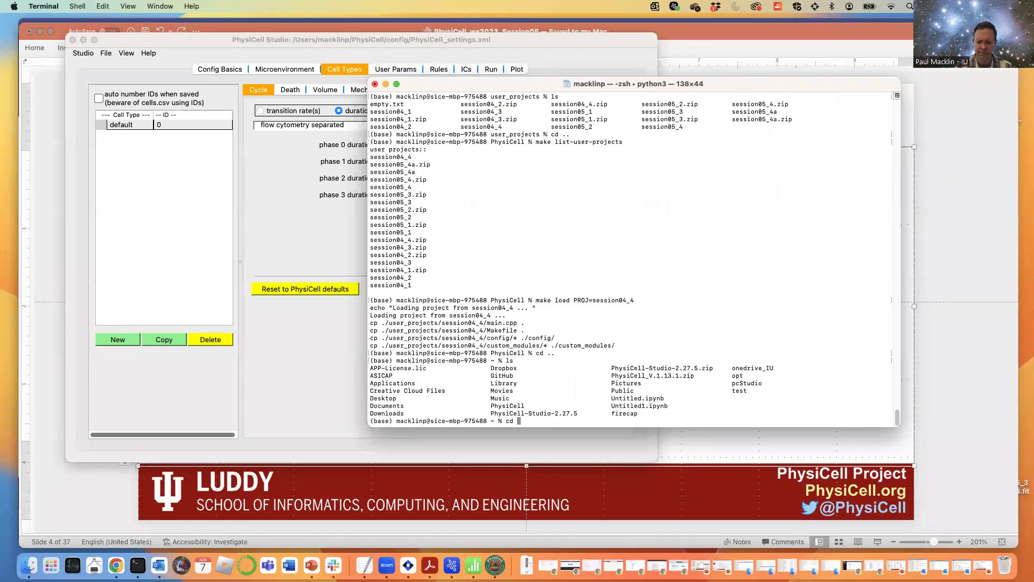
pyautogui.write('con')
pyautogui.press('Return')
pyautogui.write('cd con')
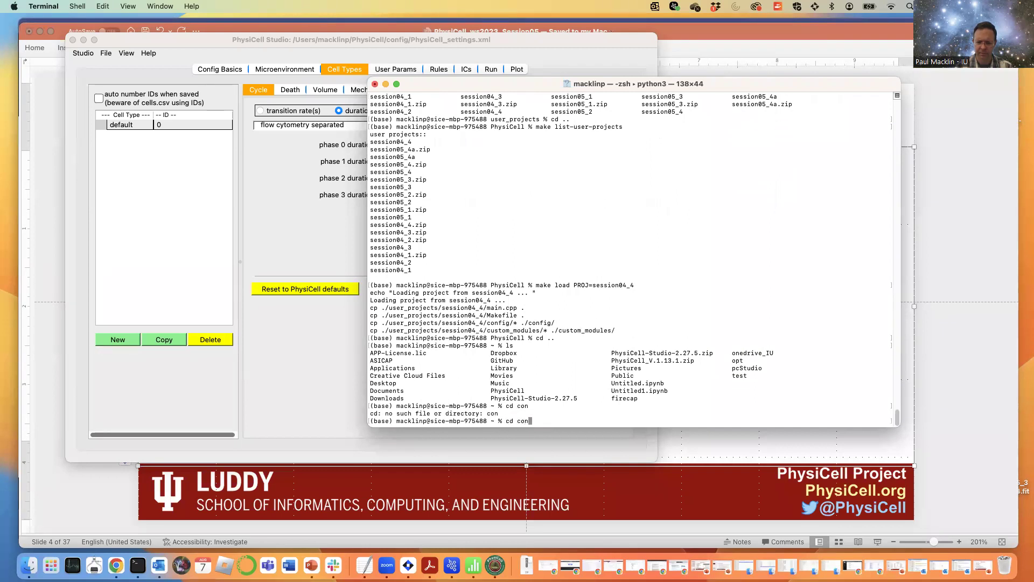
pyautogui.write('figs')
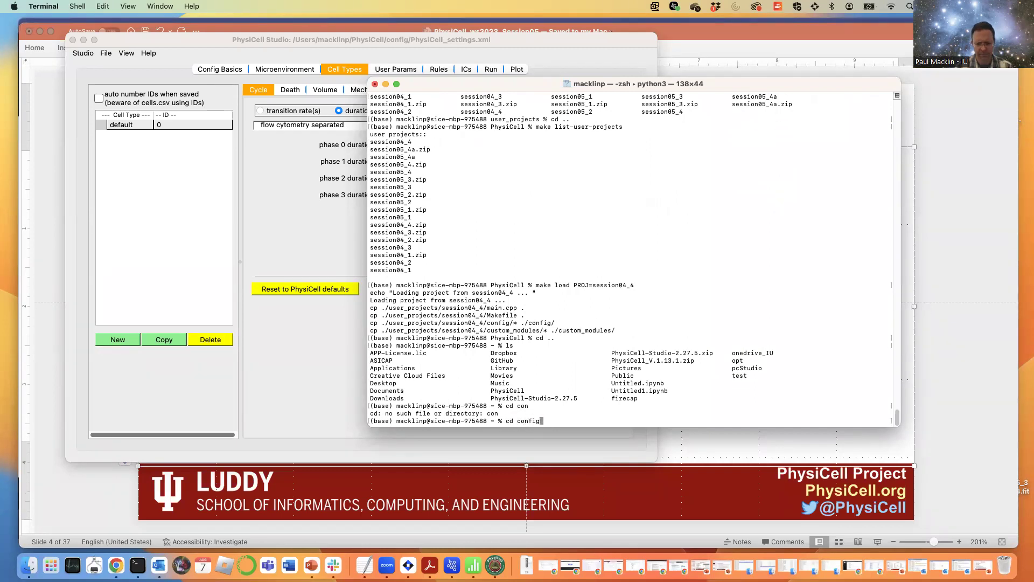
pyautogui.press('Return')
pyautogui.write('pwd')
pyautogui.press('Return')
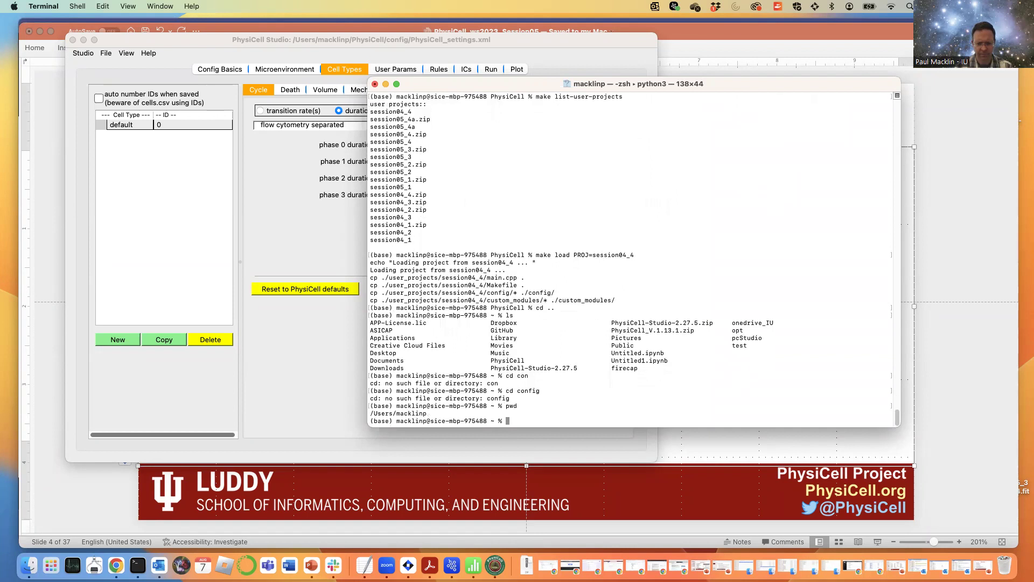
# - Go back into the PhysiCell directory, list its contents and reload the session04_4 project with "make load PROJ=session04_4"
pyautogui.write('cd PhysiCell')
pyautogui.press('Return')
pyautogui.write('ls')
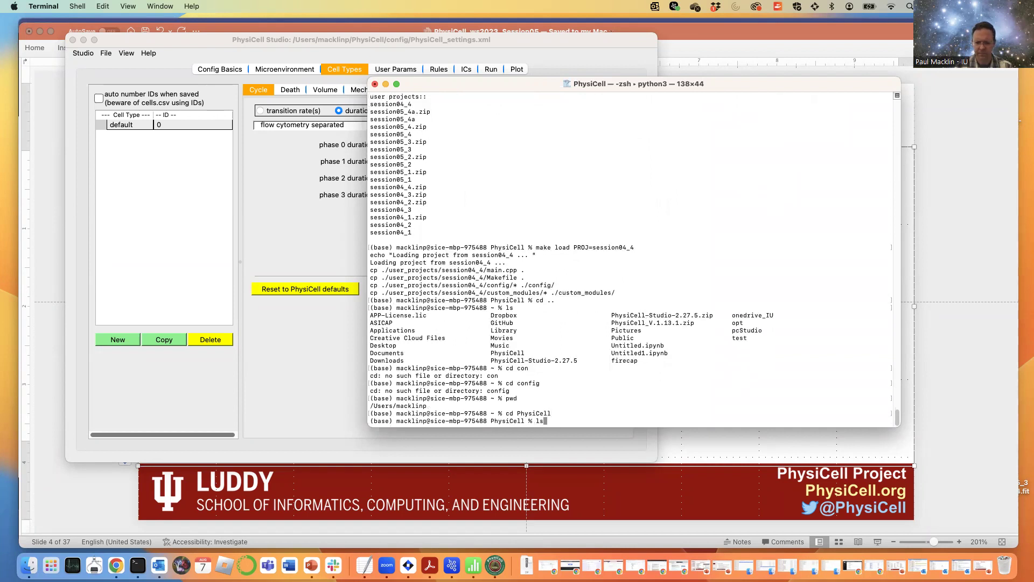
pyautogui.press('Return')
pyautogui.write('make load PROJ==')
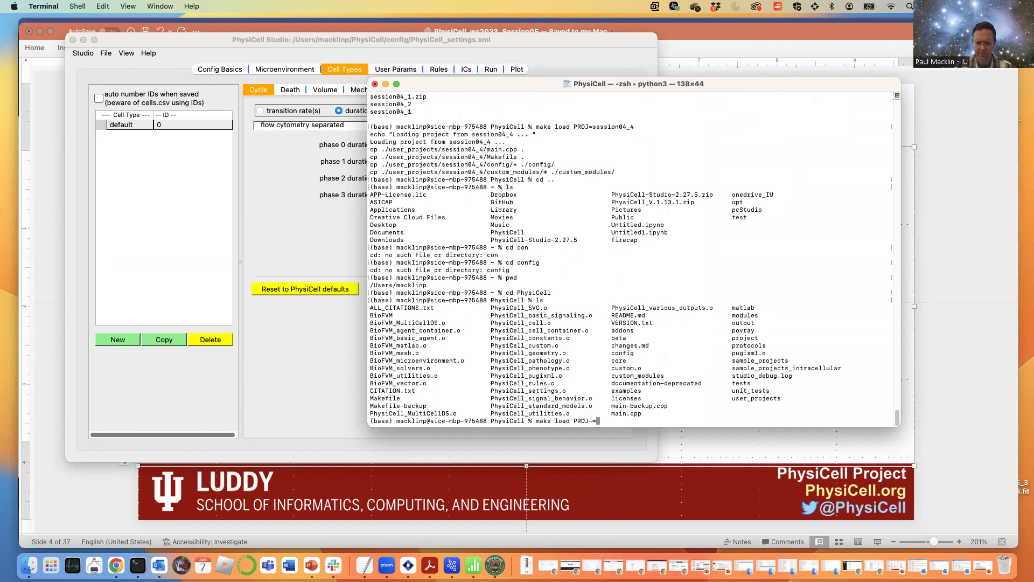
pyautogui.press('BackSpace')
pyautogui.write('session04_4')
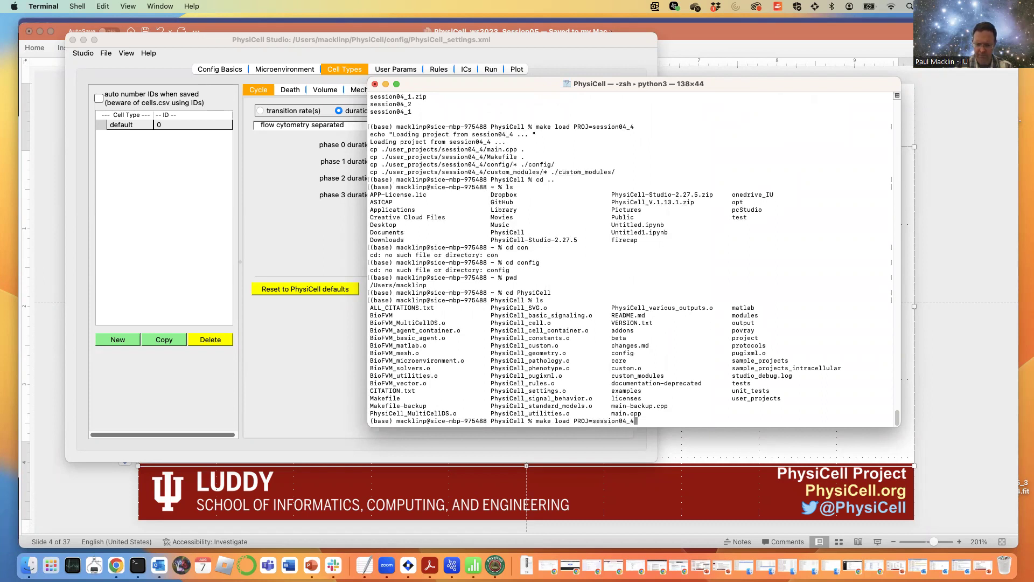
pyautogui.press('Return')
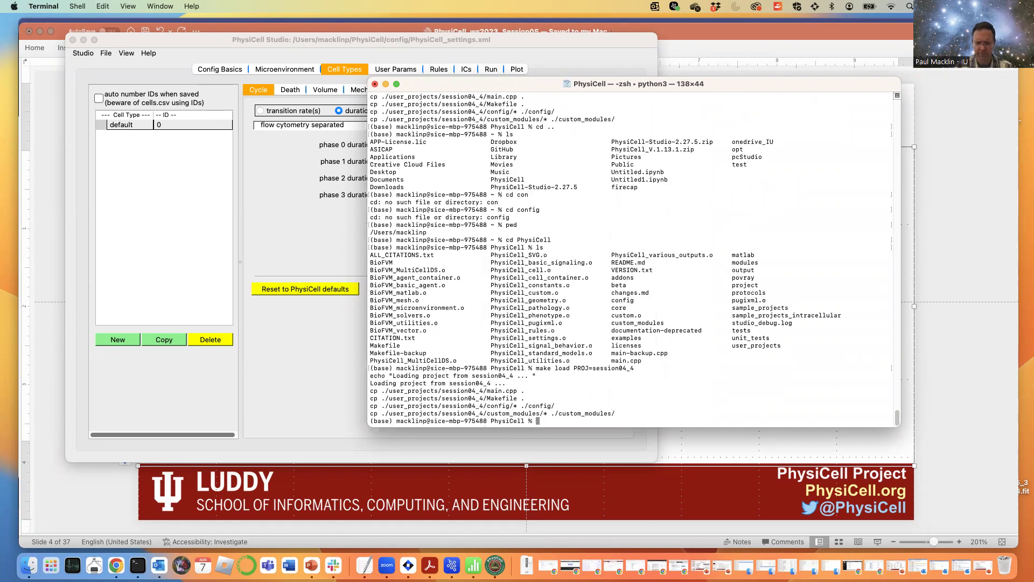
# - Compile the session04_4 project with make, run ./project briefly and interrupt the simulation
pyautogui.write('maek')
pyautogui.press('Return')
pyautogui.write('make')
pyautogui.press('Return')
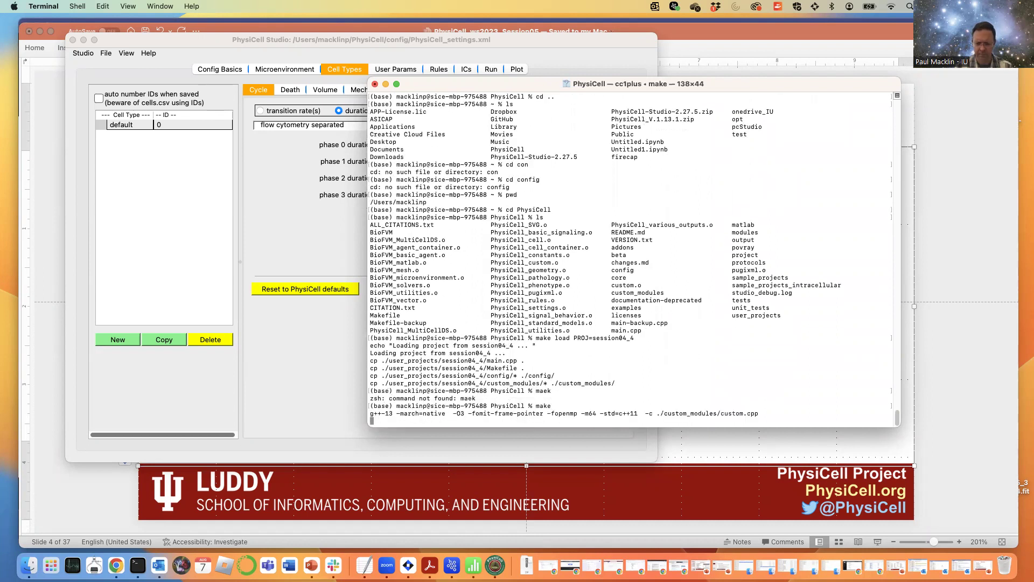
pyautogui.write('./project')
pyautogui.press('Return')
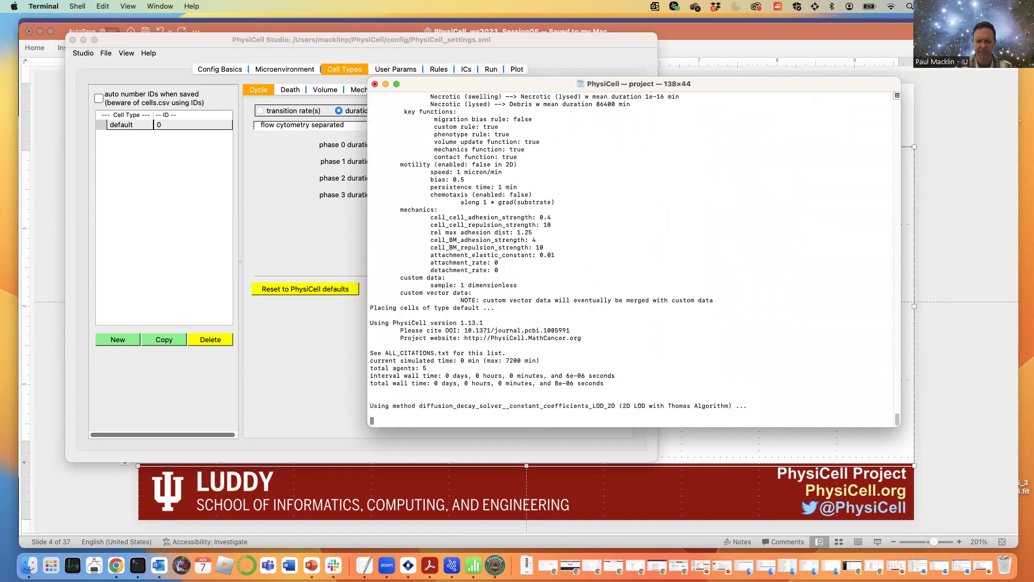
pyautogui.hotkey('ctrl', 'c')
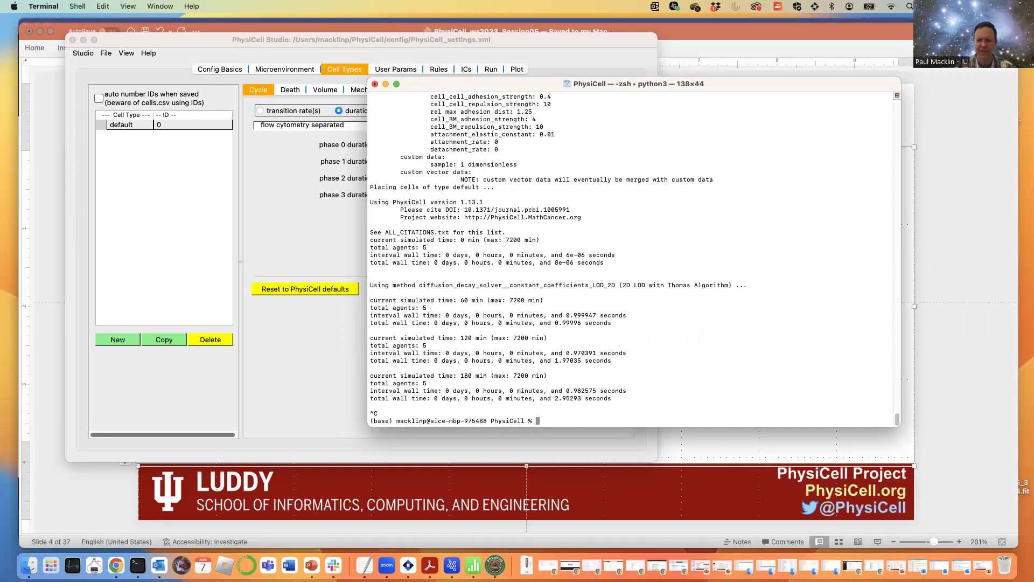
# - Load the session04_3 project with "make load PROJ=session04_3"
pyautogui.write('make load')
pyautogui.write(' proj')
pyautogui.write('ROJ=')
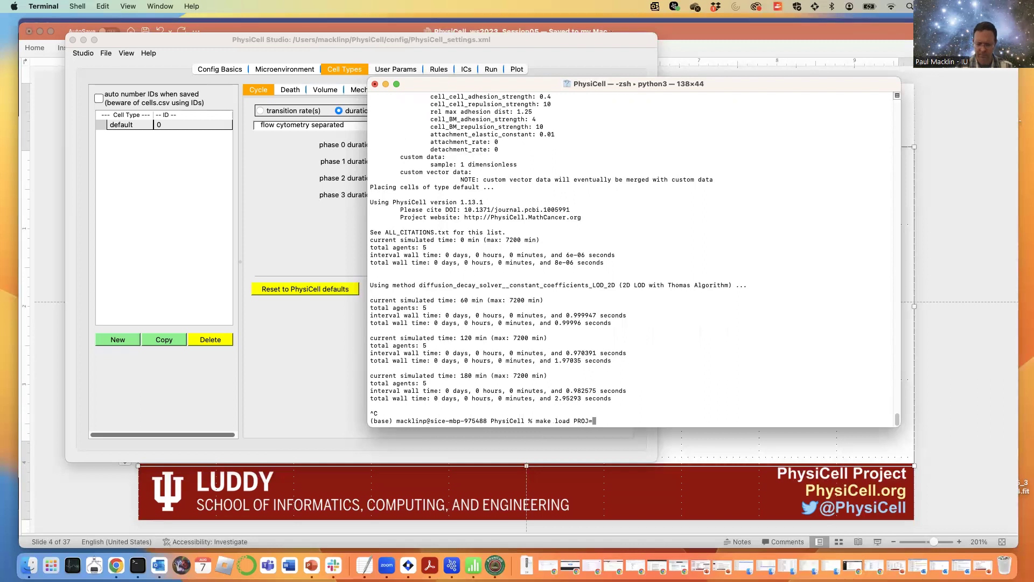
pyautogui.write('sesion04_3')
pyautogui.press('Return')
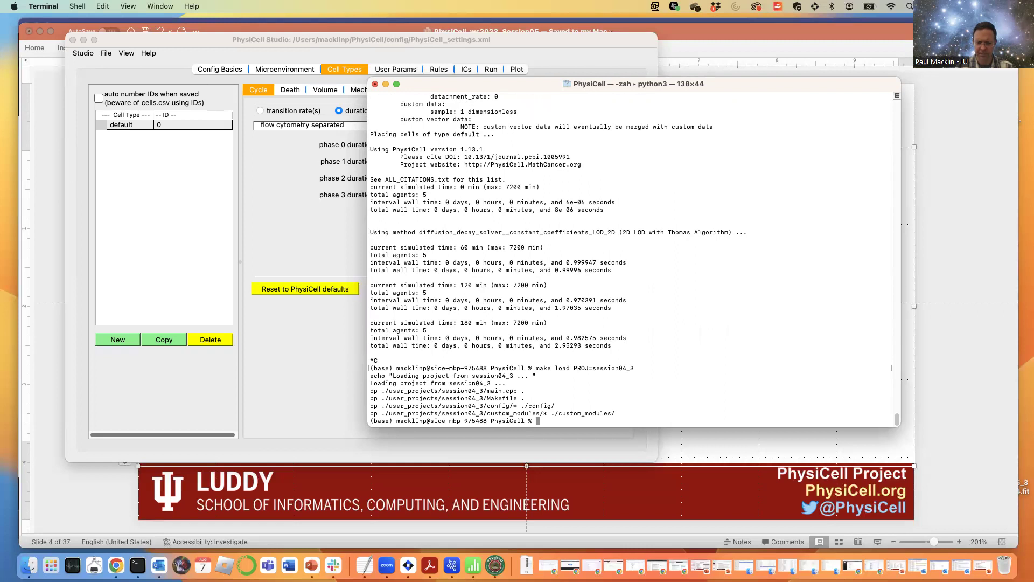
# - Compile the session04_3 project with make, run ./project briefly and interrupt the simulation
pyautogui.write('make')
pyautogui.press('Return')
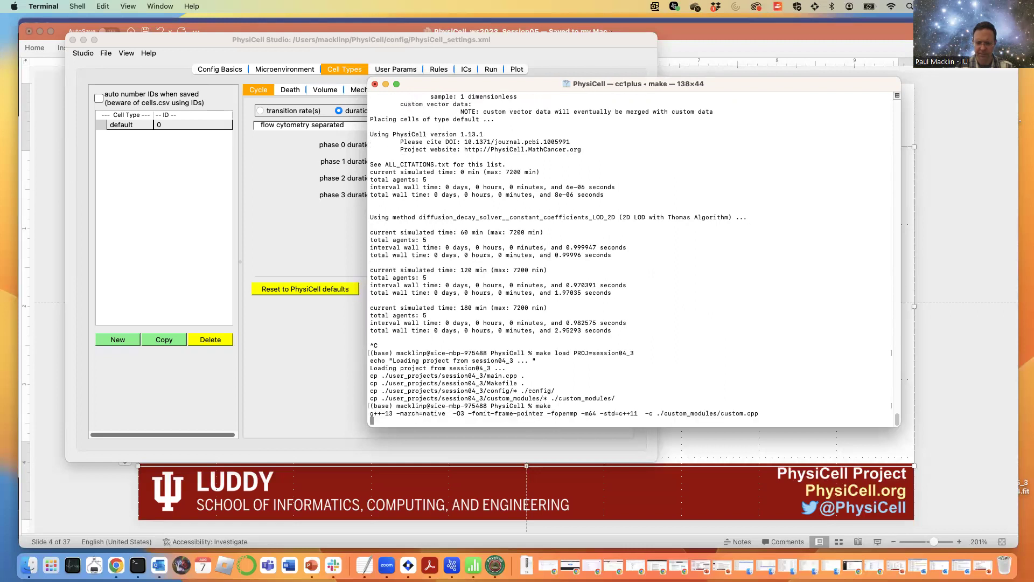
pyautogui.write('./project')
pyautogui.press('Return')
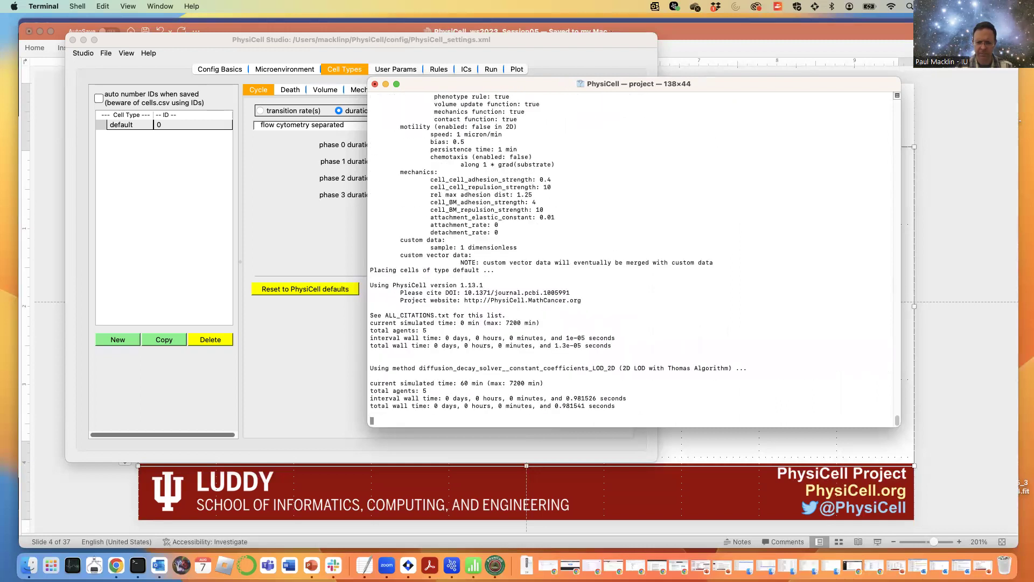
pyautogui.hotkey('ctrl', 'c')
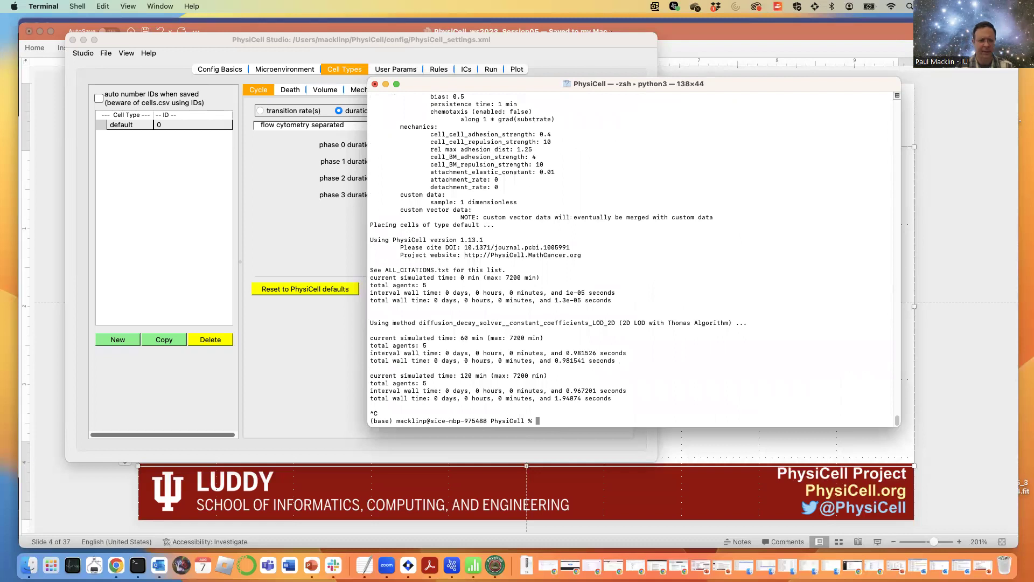
# - Go into the user_projects directory, list its contents and enter the session05_4a project folder
pyautogui.write('cd output/')
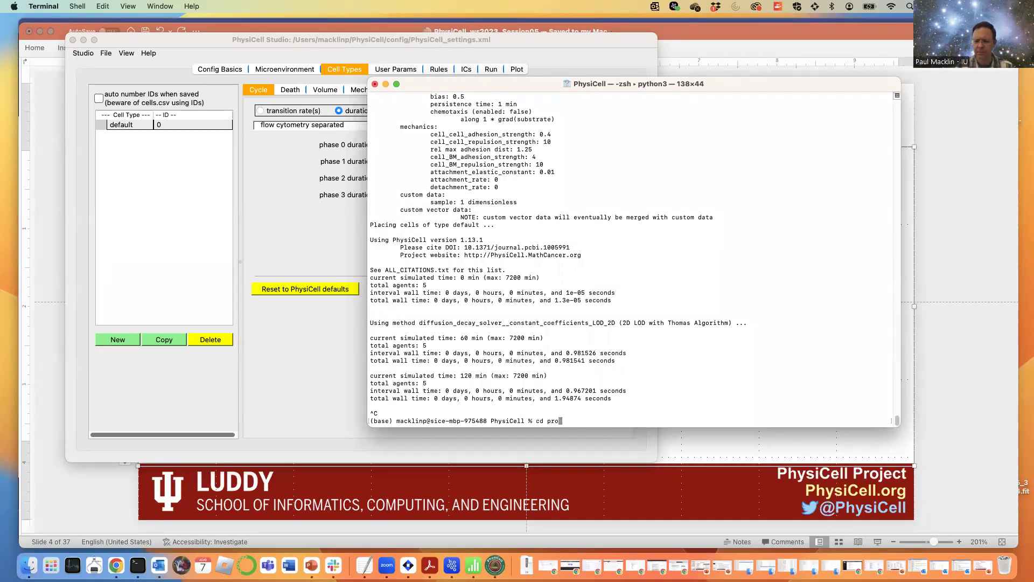
pyautogui.write('user_projects')
pyautogui.press('Return')
pyautogui.write('ls')
pyautogui.press('Return')
pyautogui.write('cd session05_')
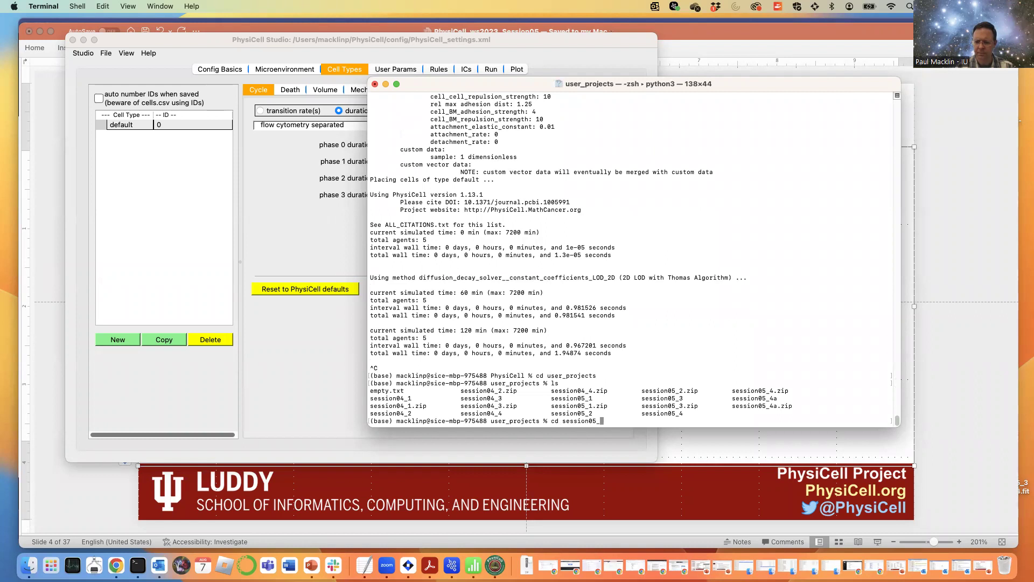
pyautogui.write('4a')
pyautogui.press('Return')
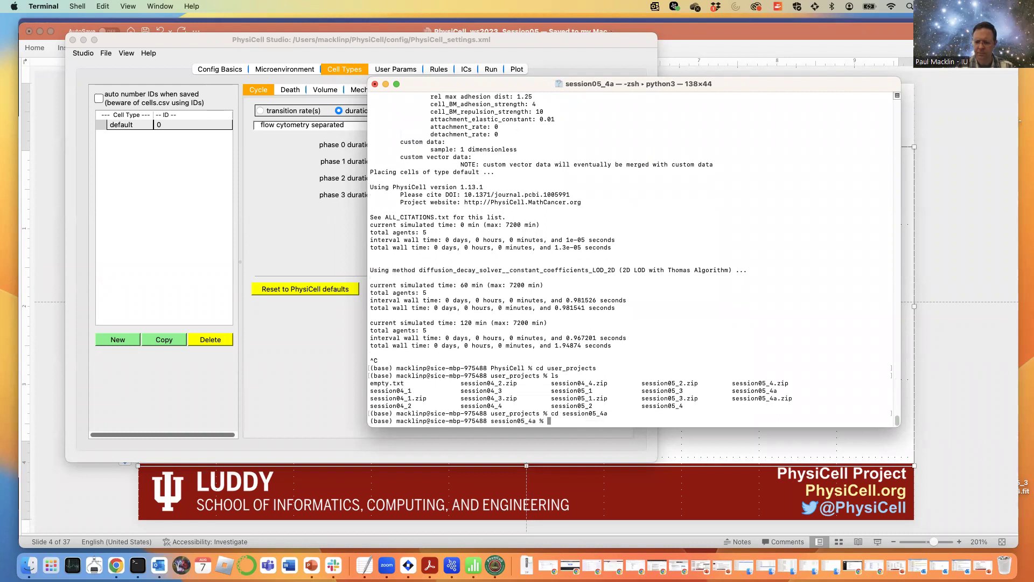
# - List the session05_4a files, enter its config directory, and print the contents of cells.csv with grep
pyautogui.write('ls')
pyautogui.press('Return')
pyautogui.write('cd config')
pyautogui.press('Return')
pyautogui.write('ls')
pyautogui.press('Return')
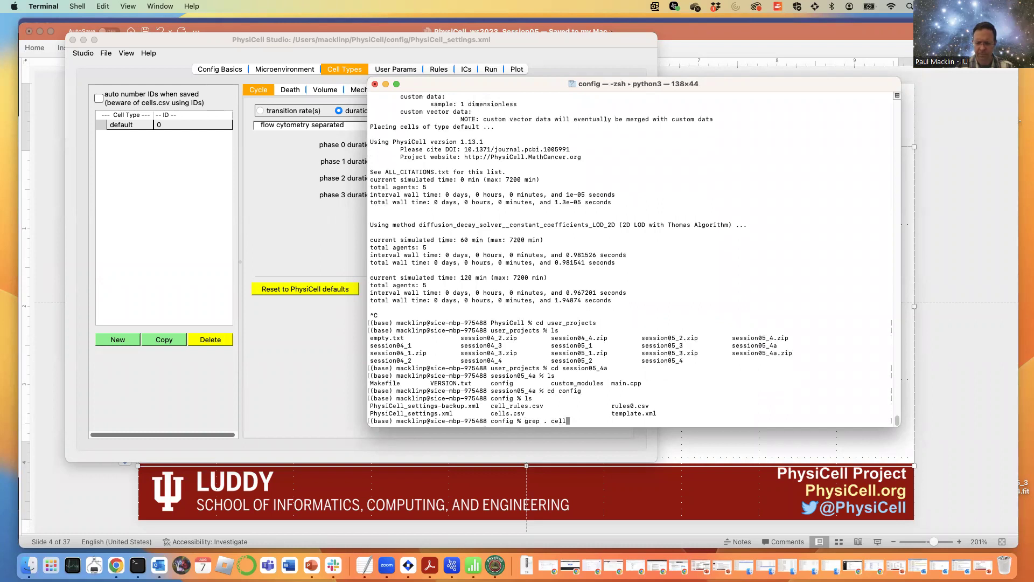
pyautogui.write('grep . cell.')
pyautogui.press('Tab')
pyautogui.press('Return')
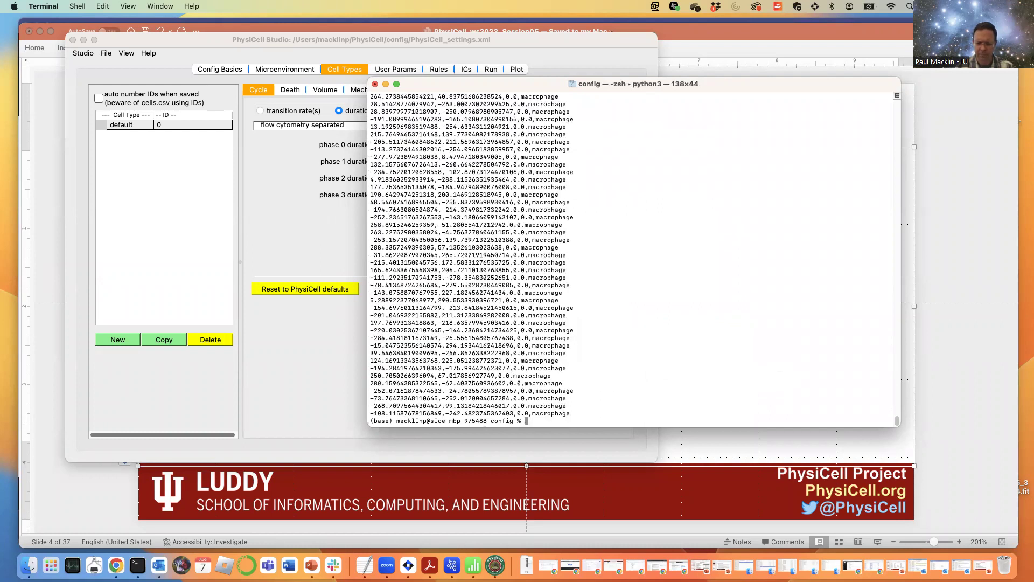
# - Go back up to user_projects, enter the session04_4 project folder and list its contents
pyautogui.write('cd ..')
pyautogui.press('Return')
pyautogui.write('cd ..')
pyautogui.press('Return')
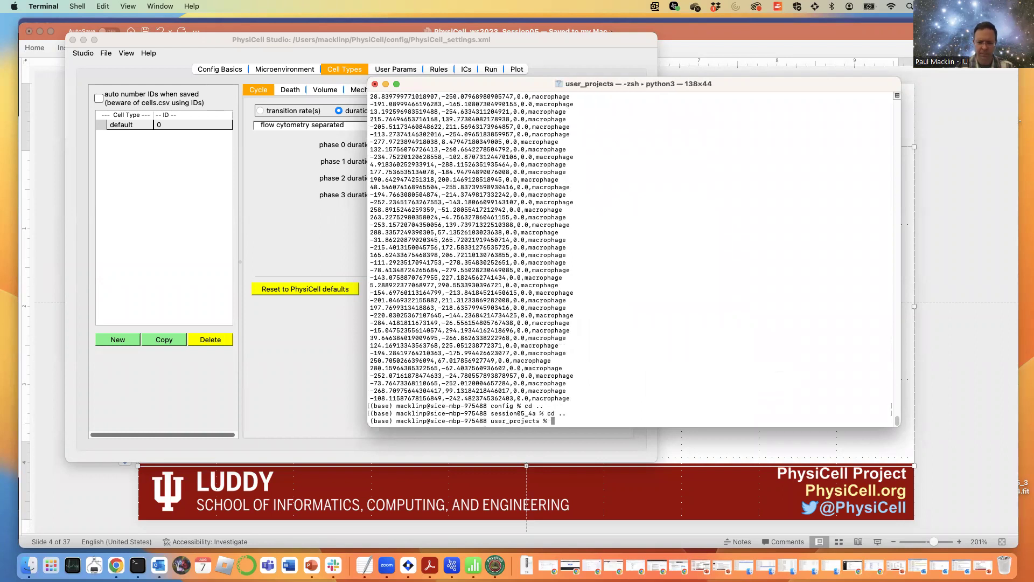
pyautogui.write('cd s')
pyautogui.press('Tab')
pyautogui.write('4_4')
pyautogui.press('Return')
pyautogui.write('ls')
pyautogui.press('Return')
# - Enter the session04_4 config directory, list its files and print cells.csv with "grep . cells.csv"
pyautogui.write('cd ')
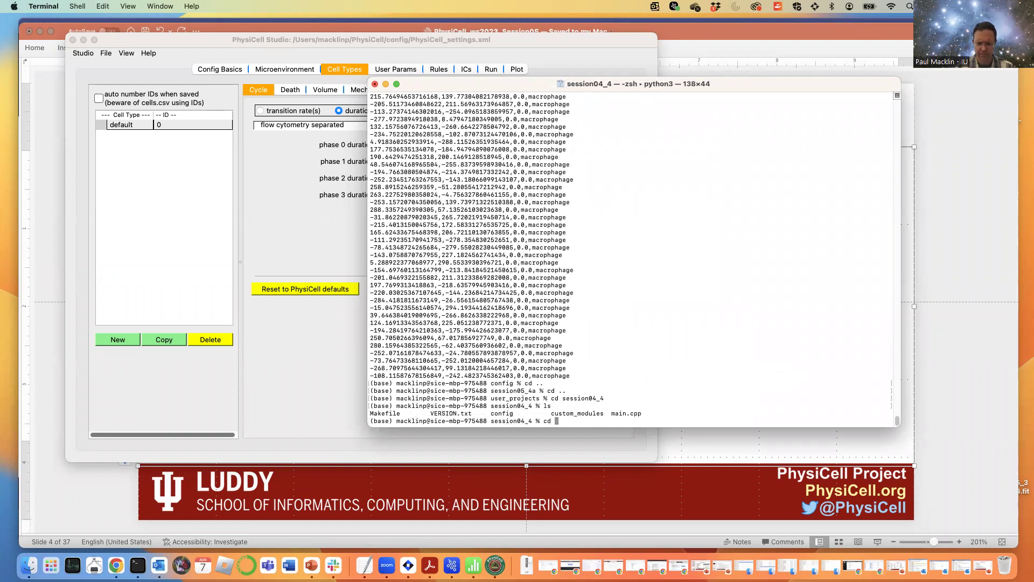
pyautogui.write('co')
pyautogui.press('Tab')
pyautogui.press('Return')
pyautogui.write('ls')
pyautogui.press('Return')
pyautogui.write('g')
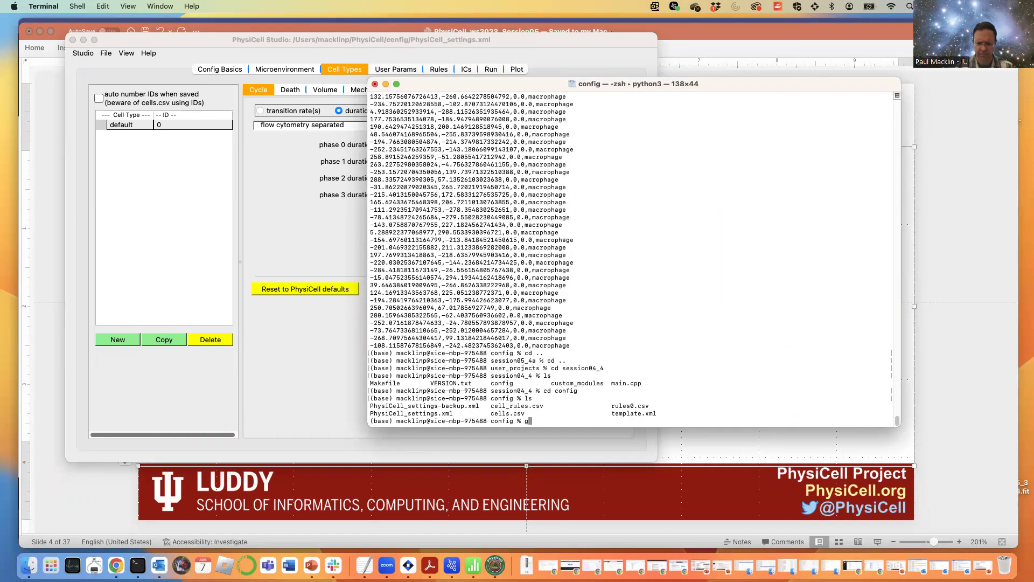
pyautogui.write('rpe . cells.csv')
pyautogui.press('Return')
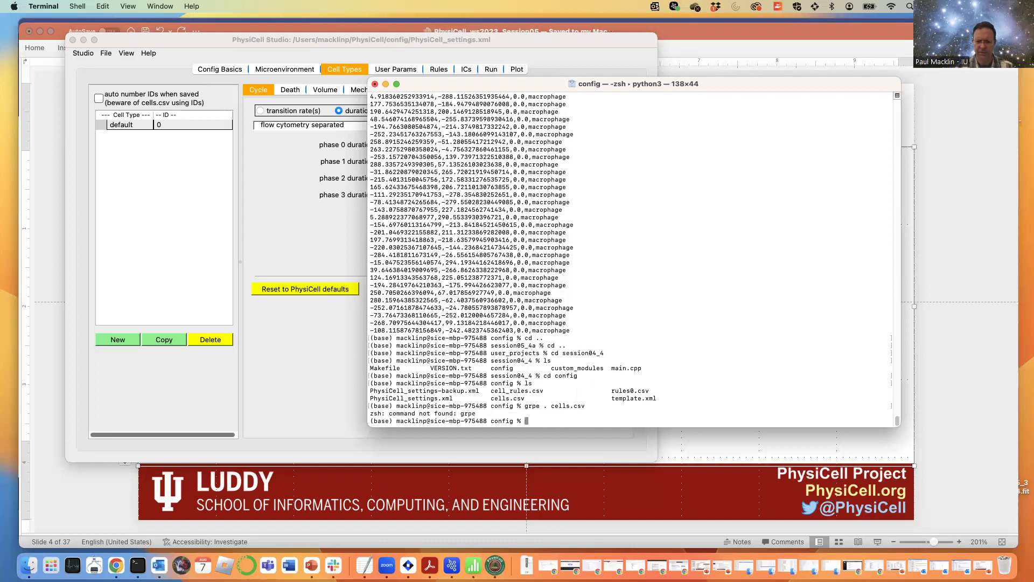
pyautogui.write('grep . cells.csv')
pyautogui.press('Return')
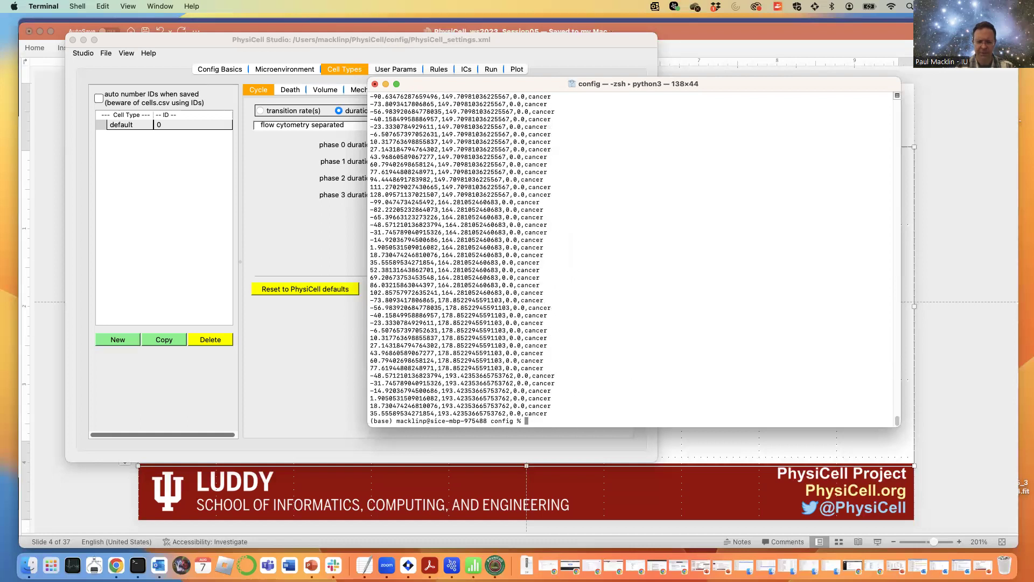
# - Step out of the session04_4 config directory, re-enter it and list its files again
pyautogui.write('cd ..')
pyautogui.press('Return')
pyautogui.write('cd config')
pyautogui.press('Return')
pyautogui.write('ls')
pyautogui.press('Return')
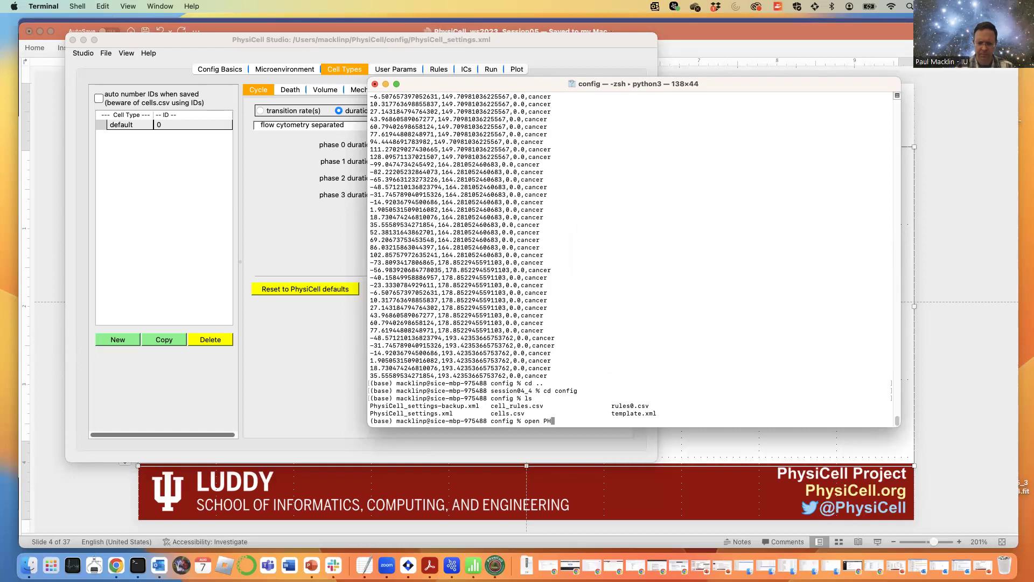
# - Open session04_4's PhysiCell_settings.xml in the code editor, review its cell death model section and return to the terminal
pyautogui.write('open P')
pyautogui.press('Tab')
pyautogui.press('Return')
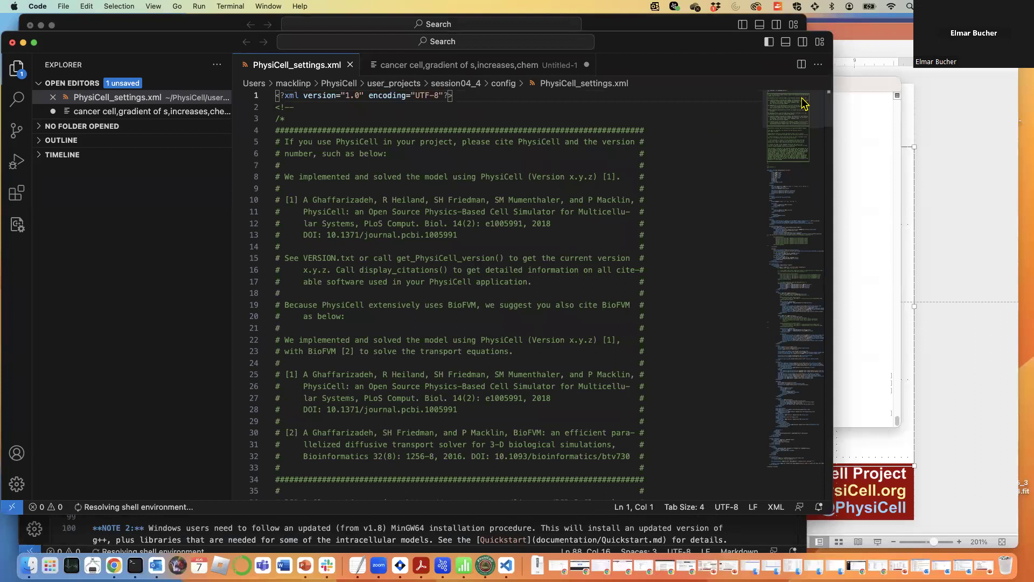
pyautogui.moveTo(832, 93); pyautogui.dragTo(837, 295)
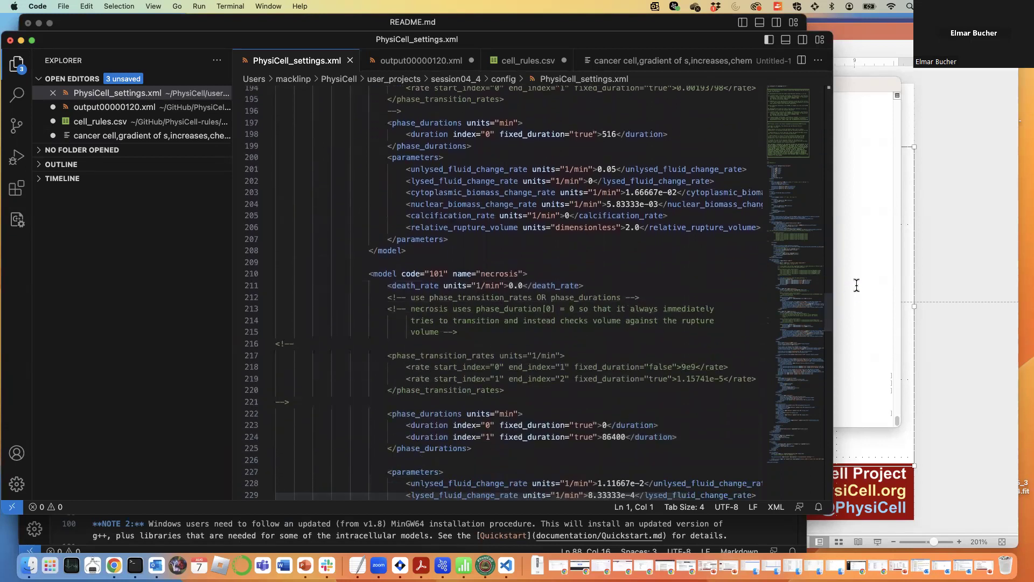
pyautogui.click(857, 285)
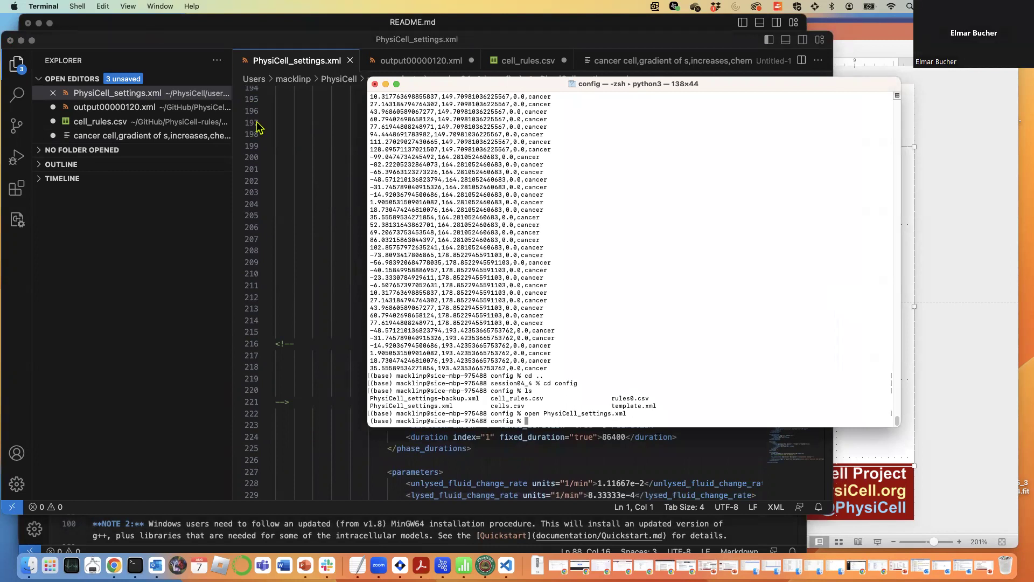
# - Open session04_4's PhysiCell_settings-backup.xml in the code editor, review its microenvironment setup, close the file and return to the terminal
pyautogui.click(314, 146)
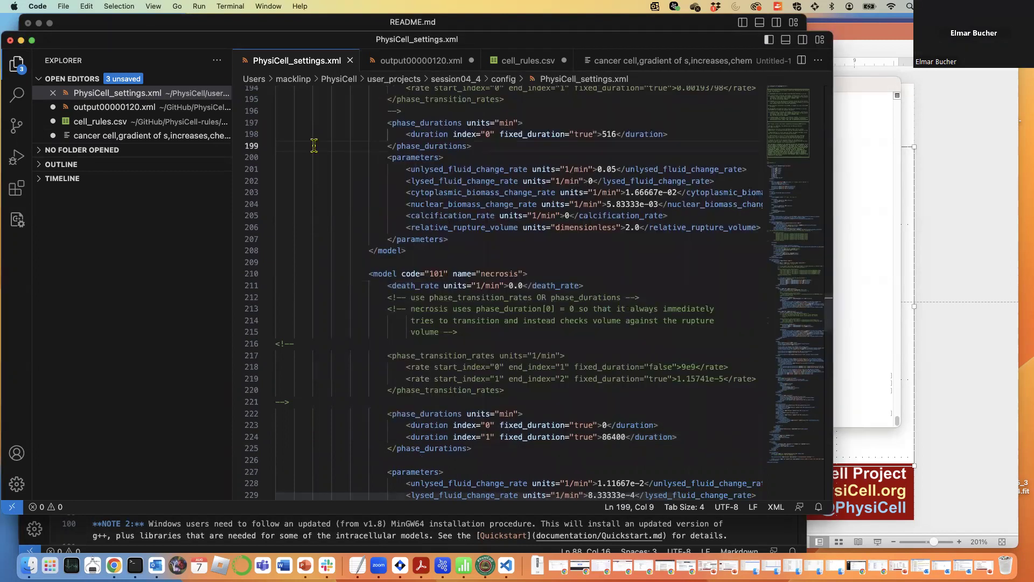
pyautogui.press('super+o')
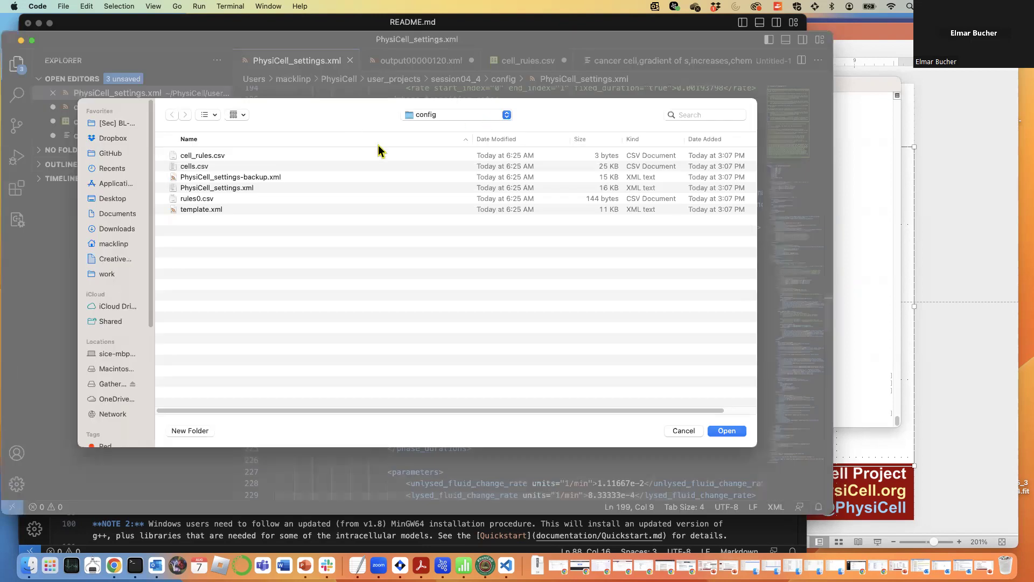
pyautogui.click(241, 177)
pyautogui.click(727, 431)
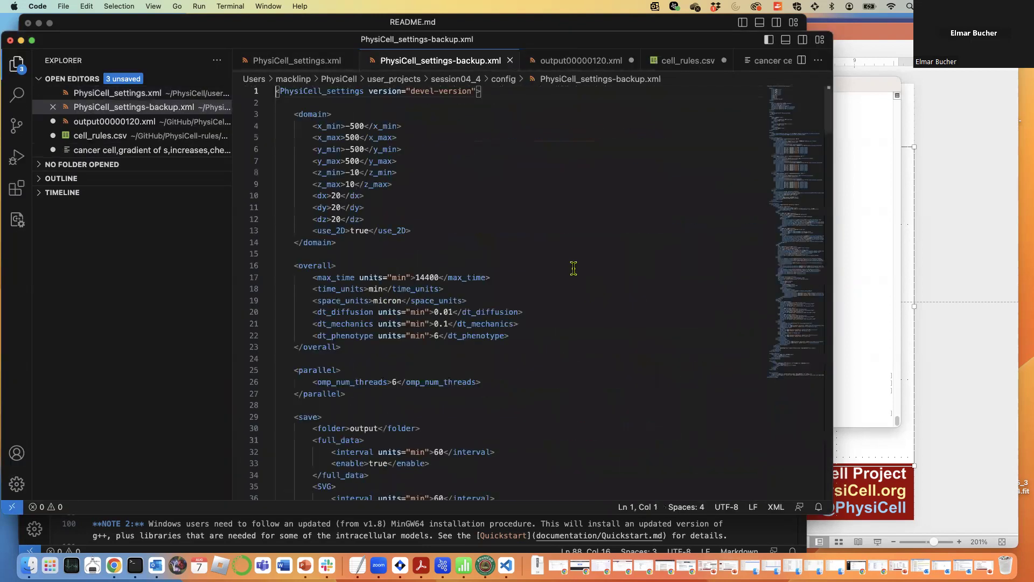
pyautogui.moveTo(831, 93); pyautogui.dragTo(836, 341)
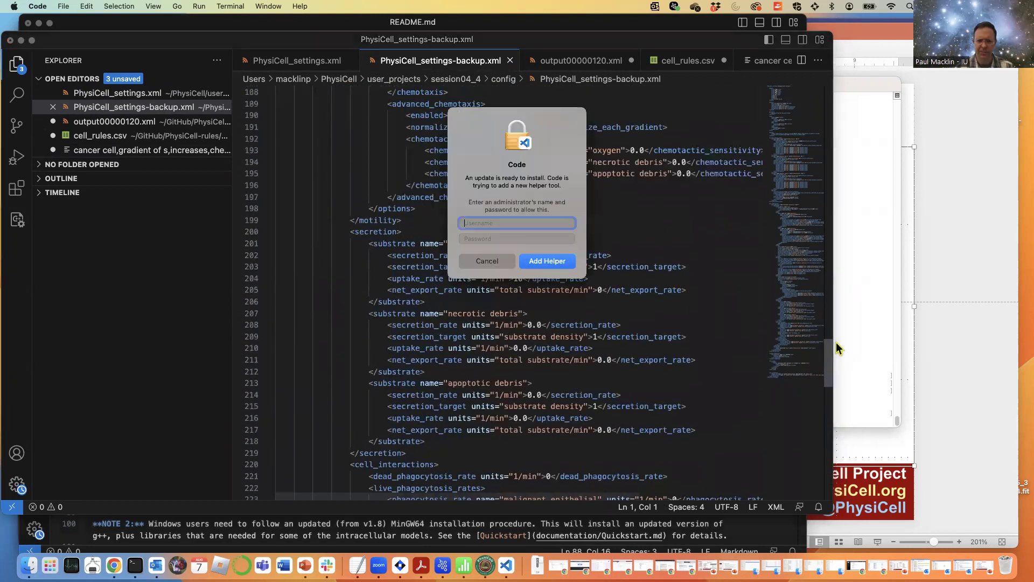
pyautogui.click(487, 261)
pyautogui.moveTo(829, 92); pyautogui.dragTo(841, 151)
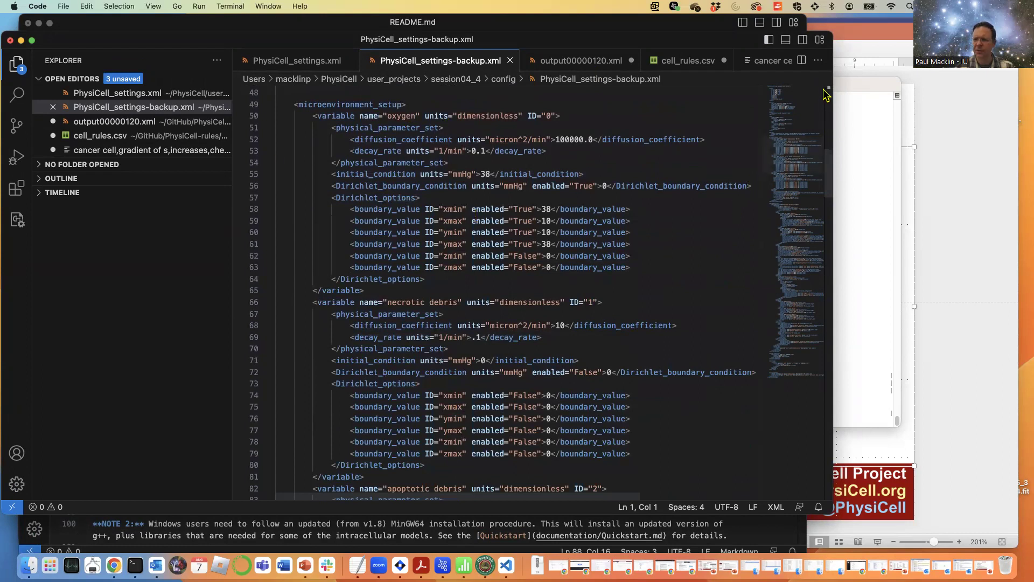
pyautogui.moveTo(831, 93); pyautogui.dragTo(833, 172)
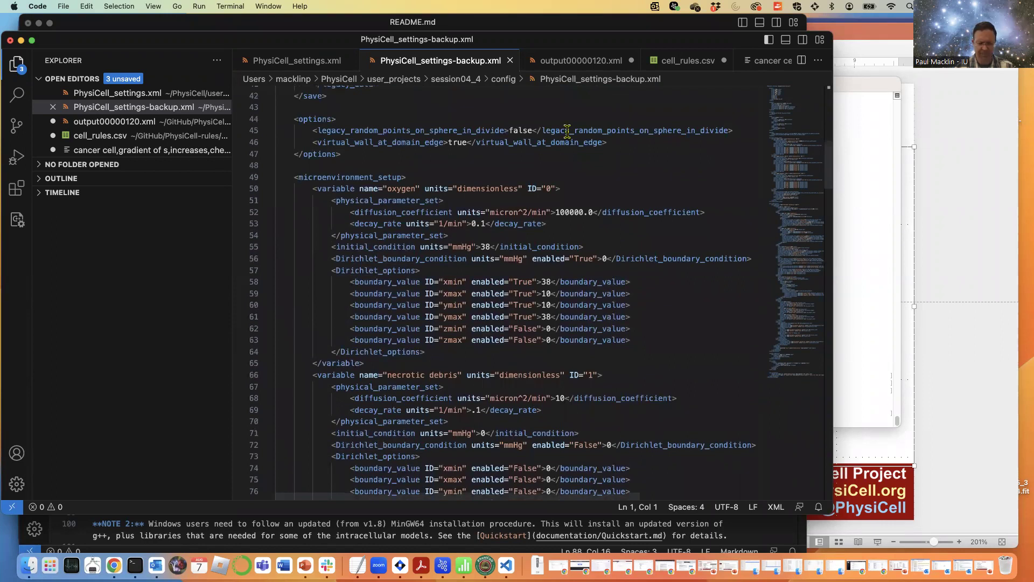
pyautogui.press('super+w')
pyautogui.click(844, 214)
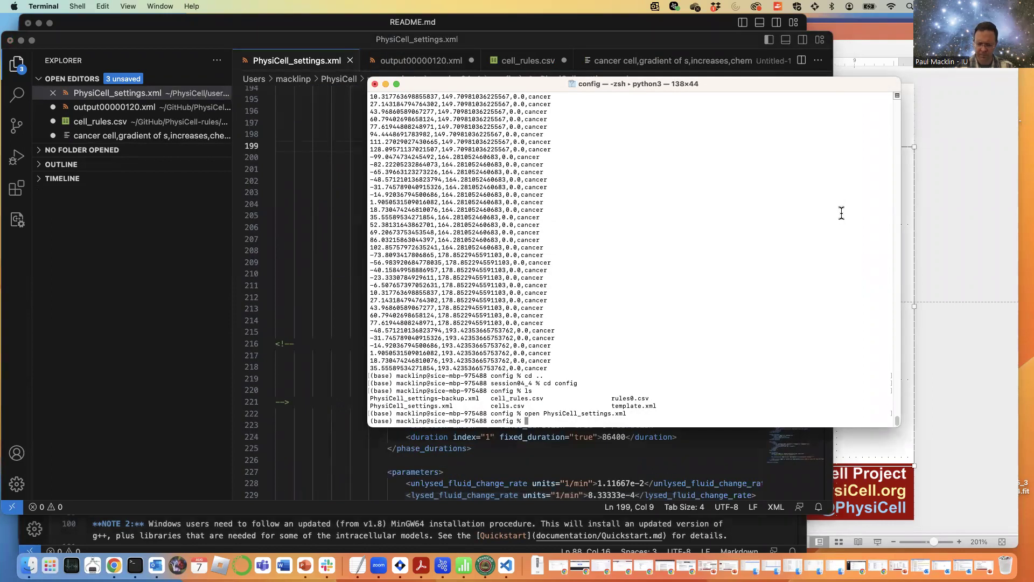
# - Go back up to user_projects and enter the session04_3 project folder
pyautogui.write('cd ..')
pyautogui.press('Return')
pyautogui.write('c')
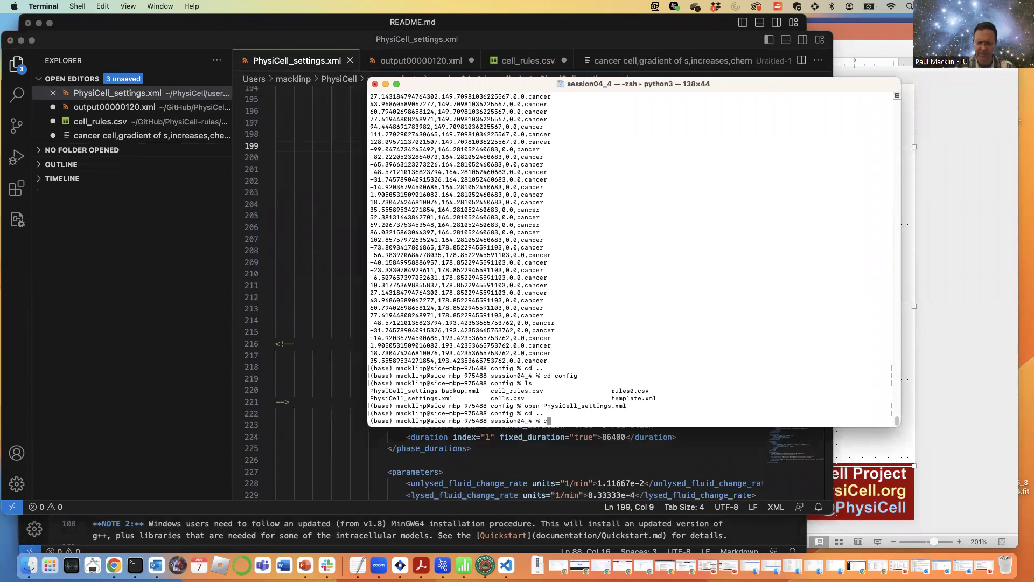
pyautogui.write('d ..')
pyautogui.press('Return')
pyautogui.write('cd session0')
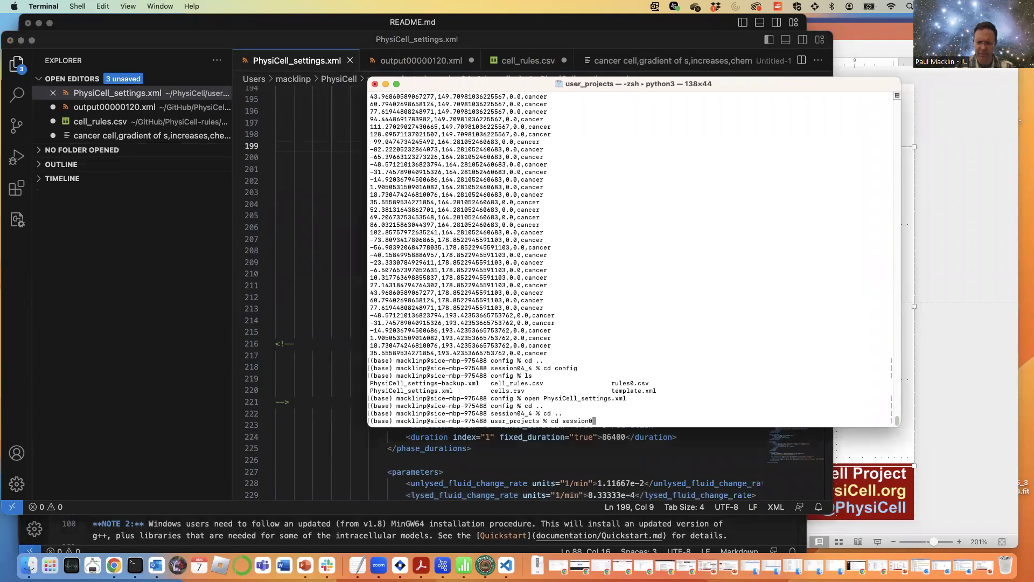
pyautogui.write('4_3')
pyautogui.press('Return')
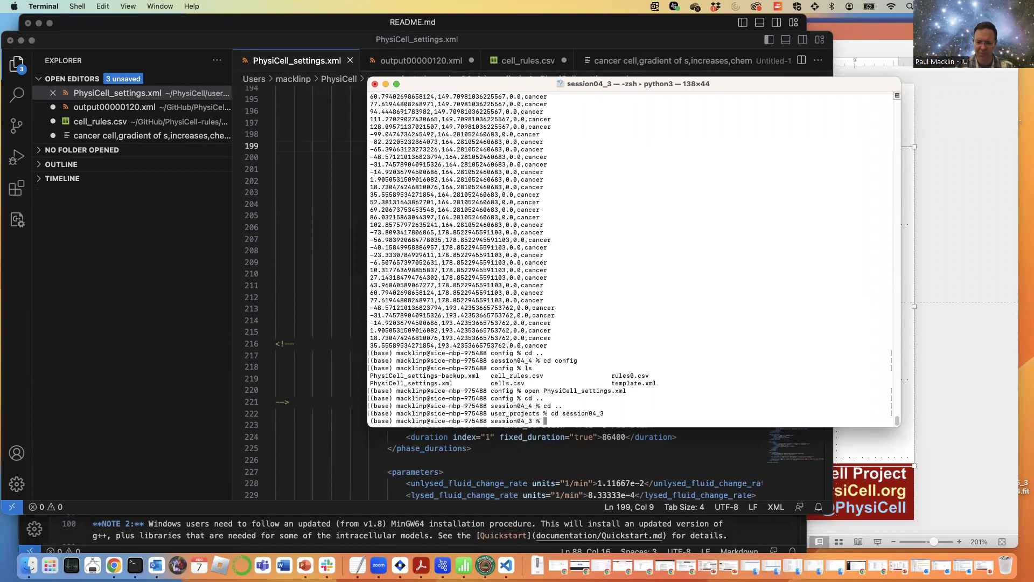
# - List the session04_3 contents, enter its config directory and list the files there
pyautogui.write('ls')
pyautogui.press('Return')
pyautogui.write('c dcon')
pyautogui.press('Return')
pyautogui.write('l')
pyautogui.press('BackSpace')
pyautogui.write('cd config')
pyautogui.press('Return')
pyautogui.write('ls')
pyautogui.press('Return')
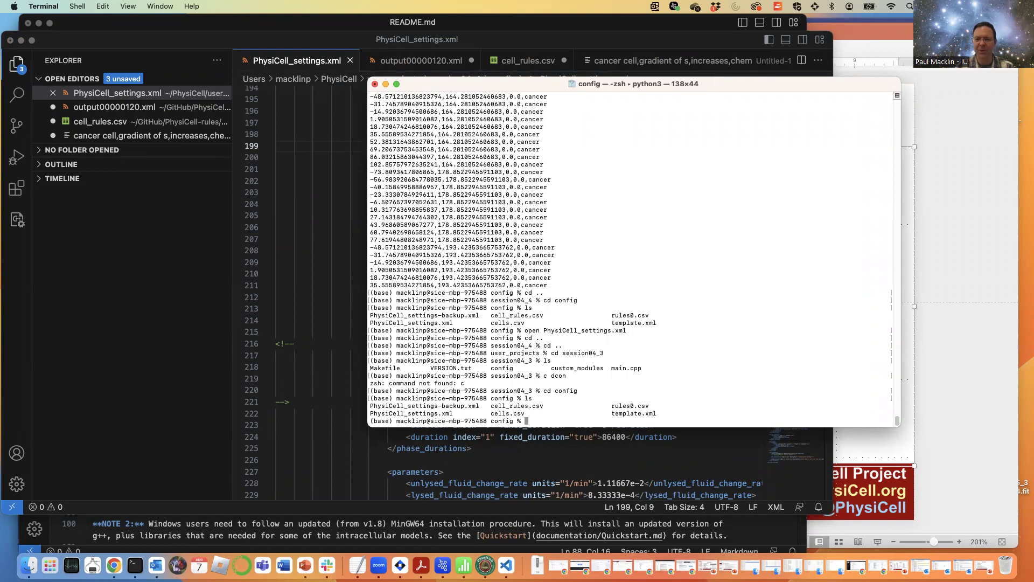
# - Open session04_3's PhysiCell_settings.xml in the code editor and review its initial conditions, cell rules and user parameters
pyautogui.write('open PhysiCell_settings.xml')
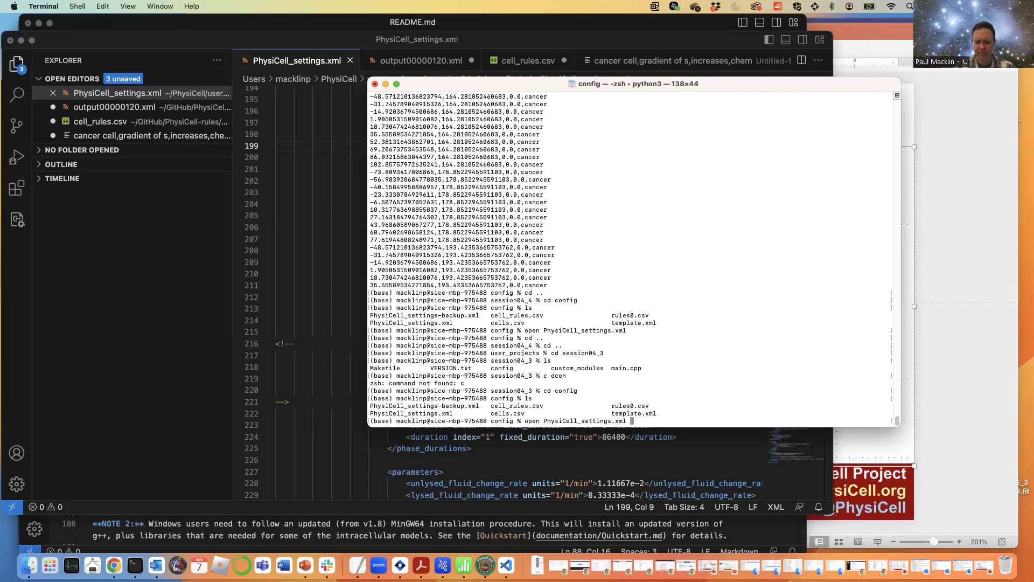
pyautogui.press('Return')
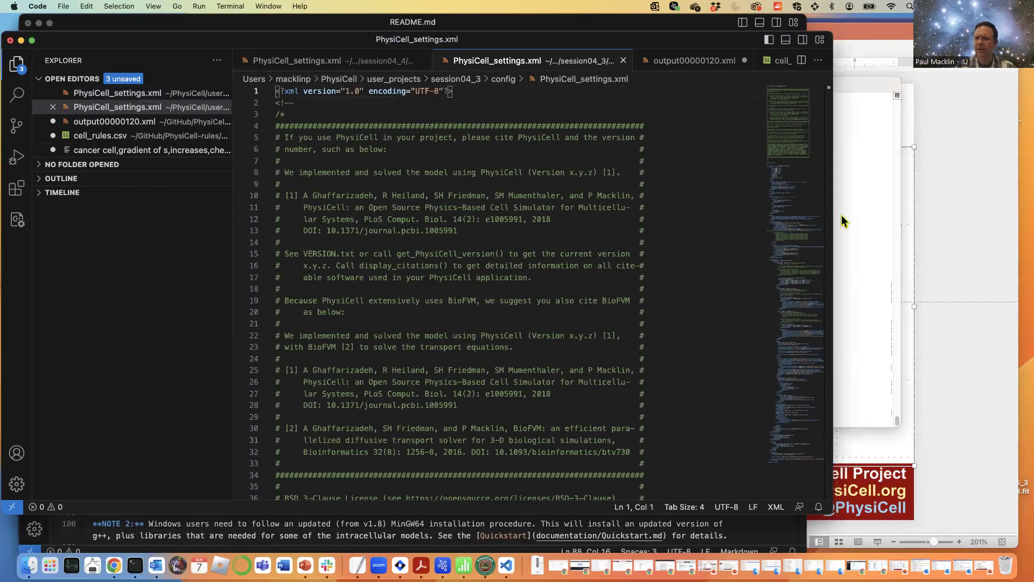
pyautogui.scroll(-3, 817, 169)
pyautogui.scroll(-5, 834, 129)
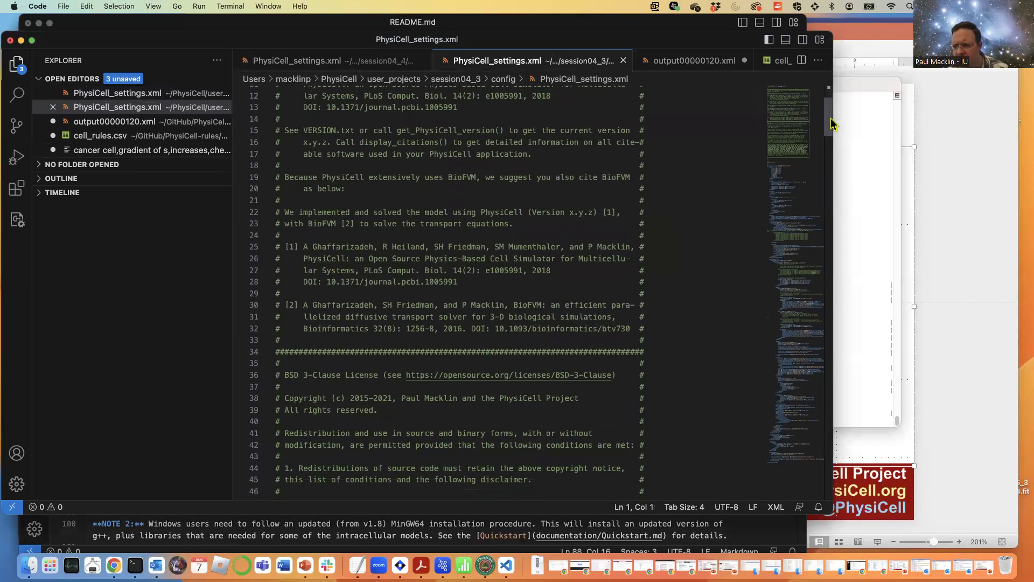
pyautogui.moveTo(833, 130); pyautogui.dragTo(822, 453)
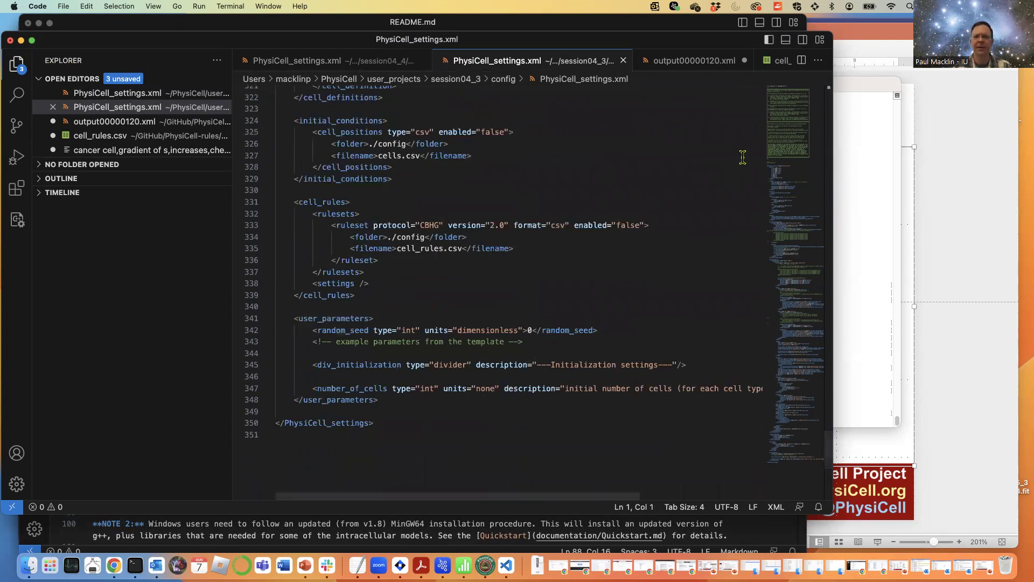
# - Close the editor window holding the settings files without saving the unsaved changes, and switch back to the terminal
pyautogui.click(10, 41)
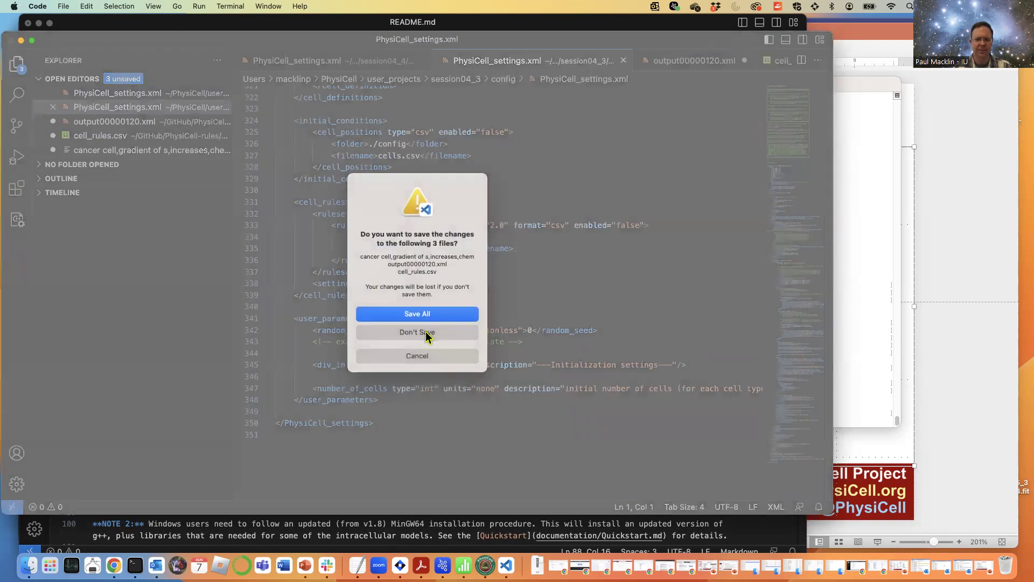
pyautogui.click(426, 333)
pyautogui.press('super+Tab')
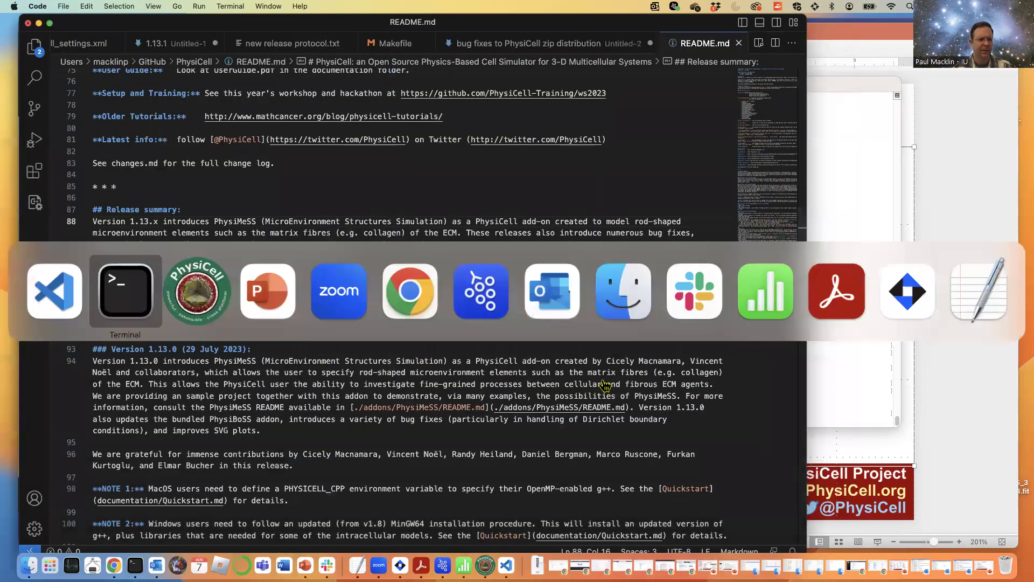
# - Print session04_3's backup settings file with "grep . PhysiCell_settings-backup.xml"
pyautogui.write('g')
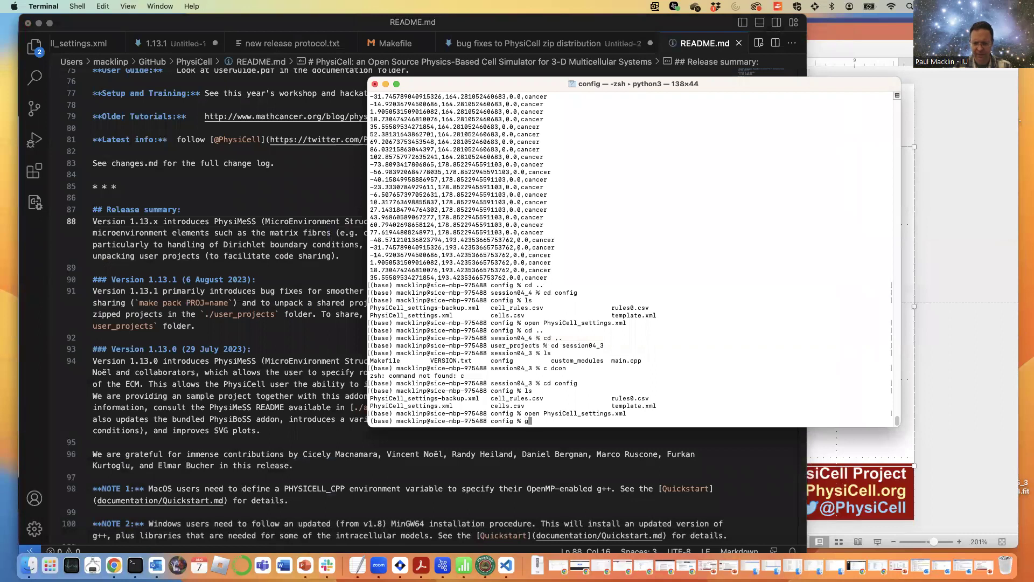
pyautogui.write('rep . P')
pyautogui.press('Tab')
pyautogui.write('.xml')
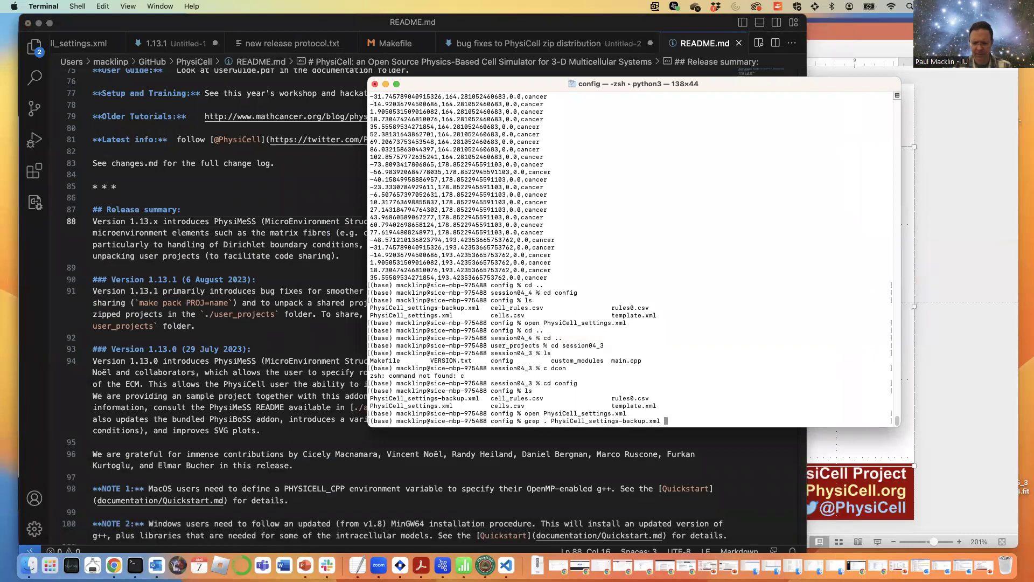
pyautogui.press('Return')
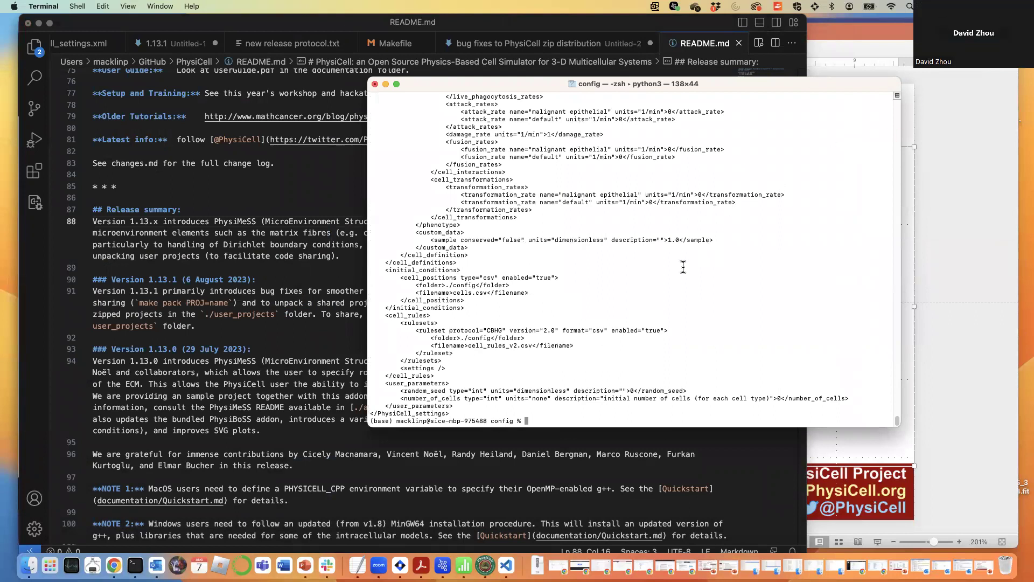
pyautogui.write('y')
pyautogui.press('Tab')
pyautogui.press('BackSpace')
pyautogui.press('BackSpace')
pyautogui.press('BackSpace')
pyautogui.press('BackSpace')
pyautogui.press('BackSpace')
pyautogui.press('BackSpace')
pyautogui.press('BackSpace')
pyautogui.press('BackSpace')
pyautogui.press('BackSpace')
pyautogui.press('BackSpace')
pyautogui.press('BackSpace')
pyautogui.press('BackSpace')
pyautogui.press('BackSpace')
pyautogui.press('BackSpace')
pyautogui.press('BackSpace')
pyautogui.press('BackSpace')
pyautogui.press('BackSpace')
pyautogui.press('BackSpace')
pyautogui.press('BackSpace')
pyautogui.press('BackSpace')
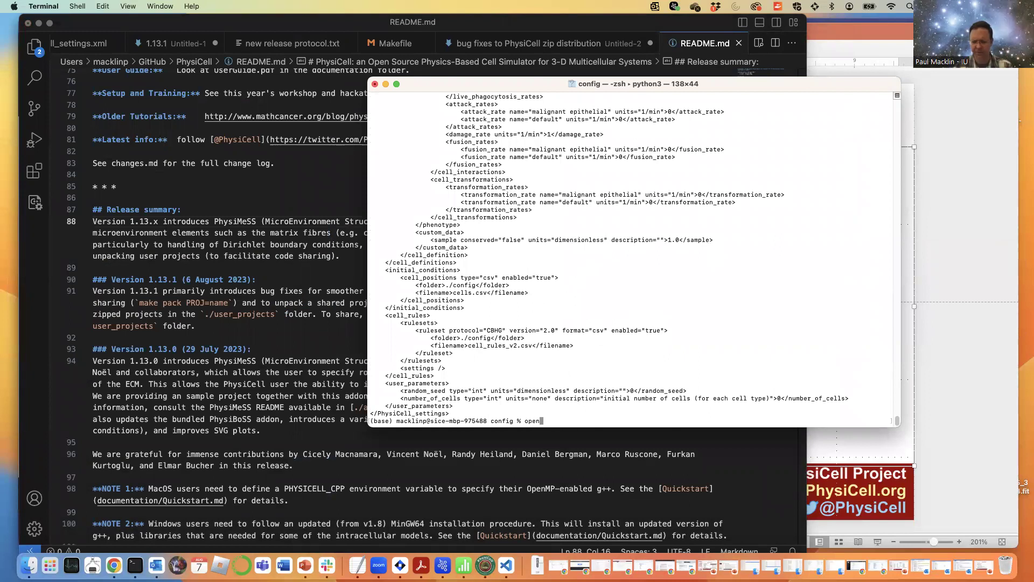
# - Step out of the config directory into session04_3 and list its contents
pyautogui.write('cd .')
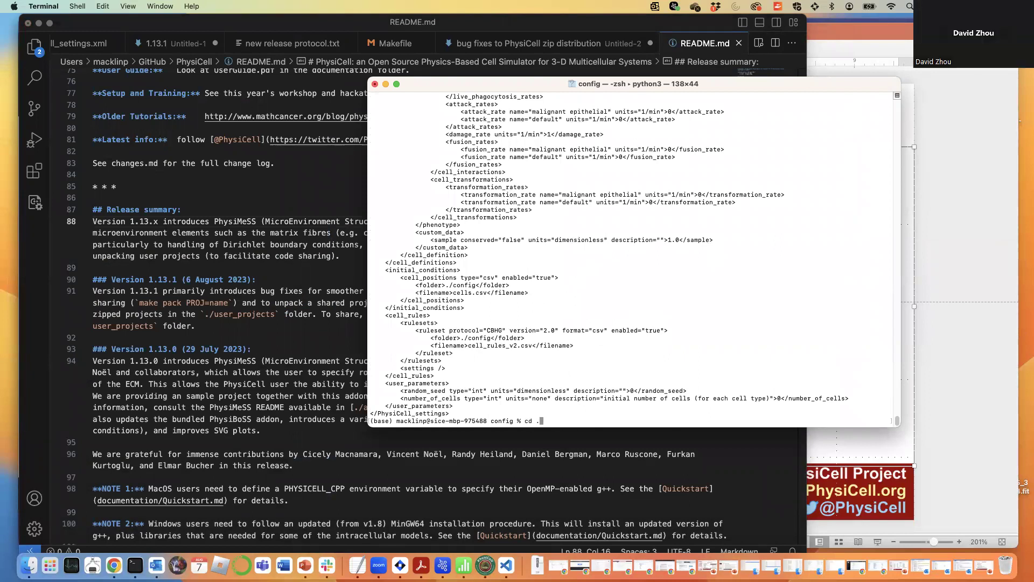
pyautogui.write('.')
pyautogui.press('Return')
pyautogui.write('ls')
pyautogui.press('Return')
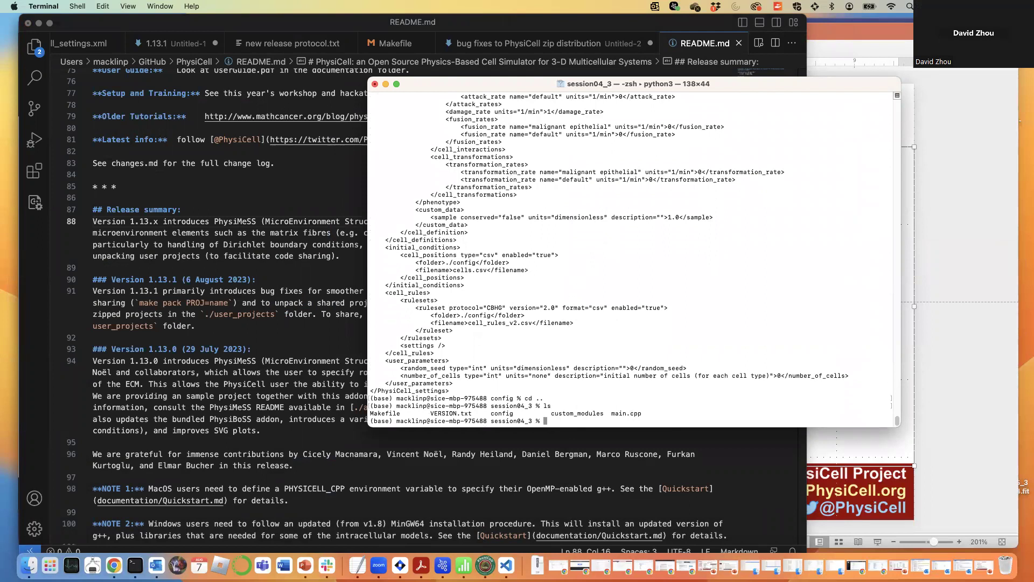
# - Return to the home directory, enter the PhysiCell root folder and list its contents
pyautogui.write('cd')
pyautogui.press('Return')
pyautogui.write('cd PhysiCell')
pyautogui.press('Return')
pyautogui.write('ls')
pyautogui.press('Return')
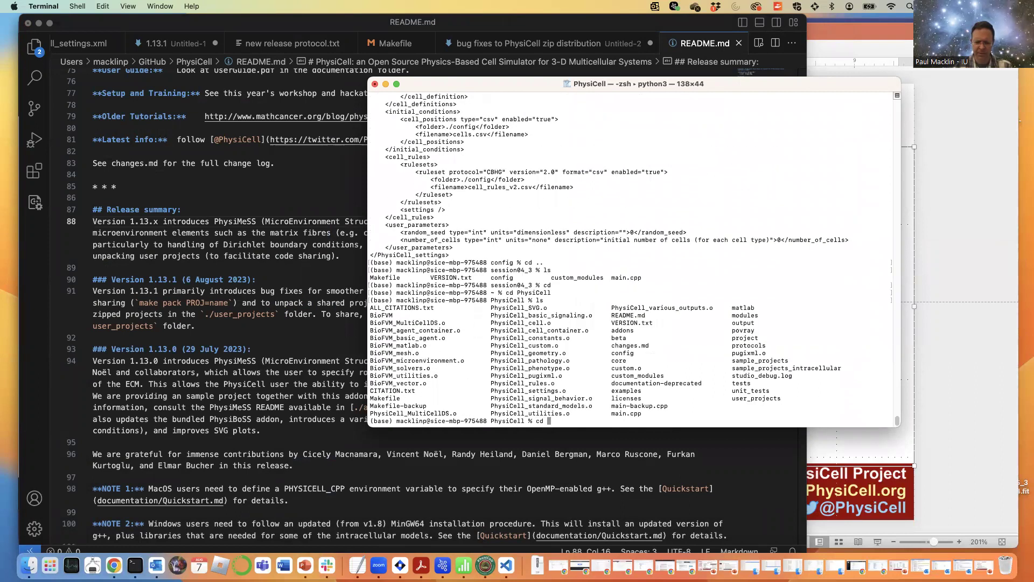
# - Enter the root config directory, list its files and print template.xml with "grep . template.xml"
pyautogui.write('cd config')
pyautogui.press('Return')
pyautogui.write('ls')
pyautogui.press('Return')
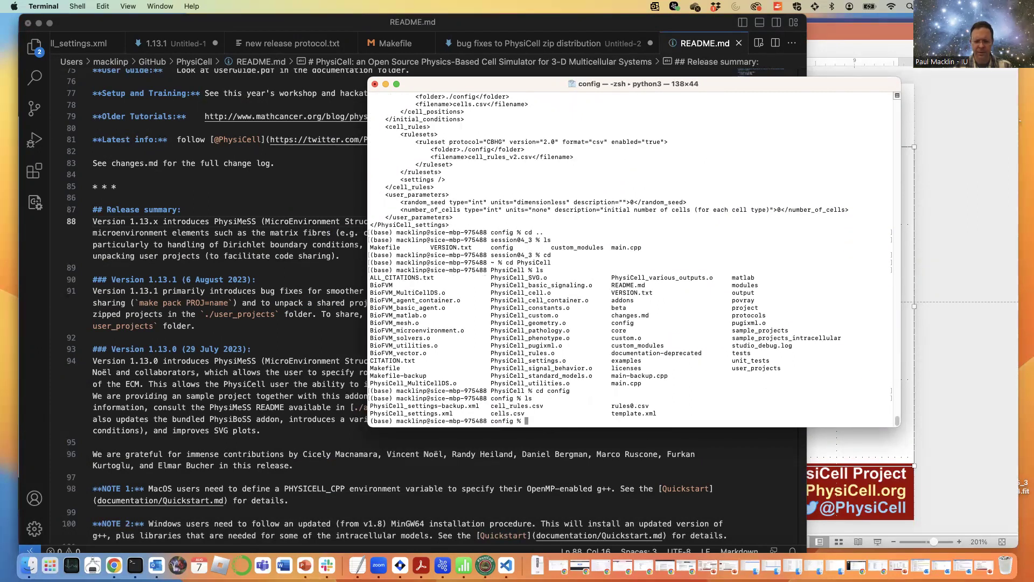
pyautogui.write('grep . tem')
pyautogui.press('Tab')
pyautogui.press('Return')
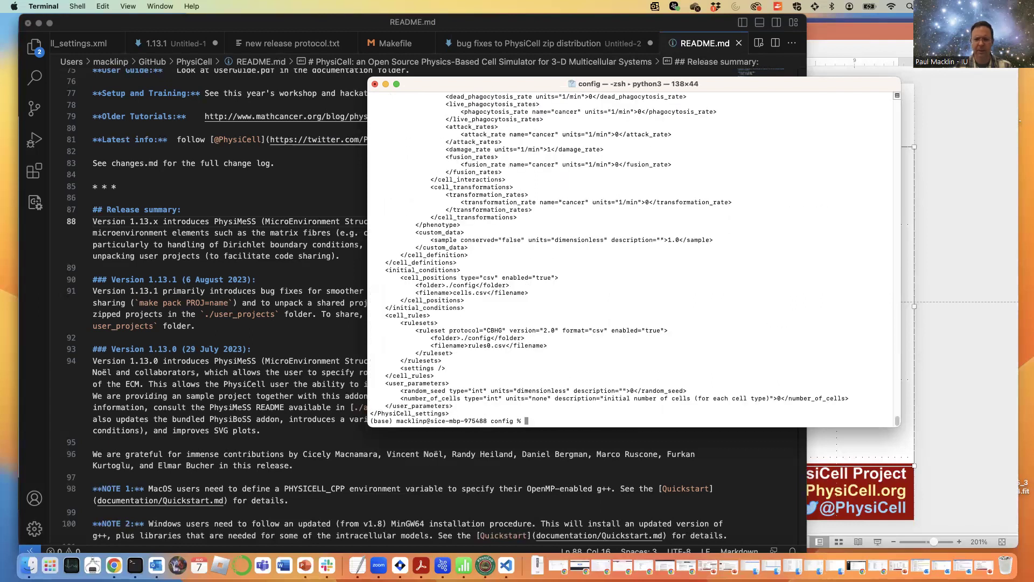
# - Open template.xml in the code editor, review its domain settings and cell definitions, and put the editor window away
pyautogui.write('open template.xml')
pyautogui.press('Return')
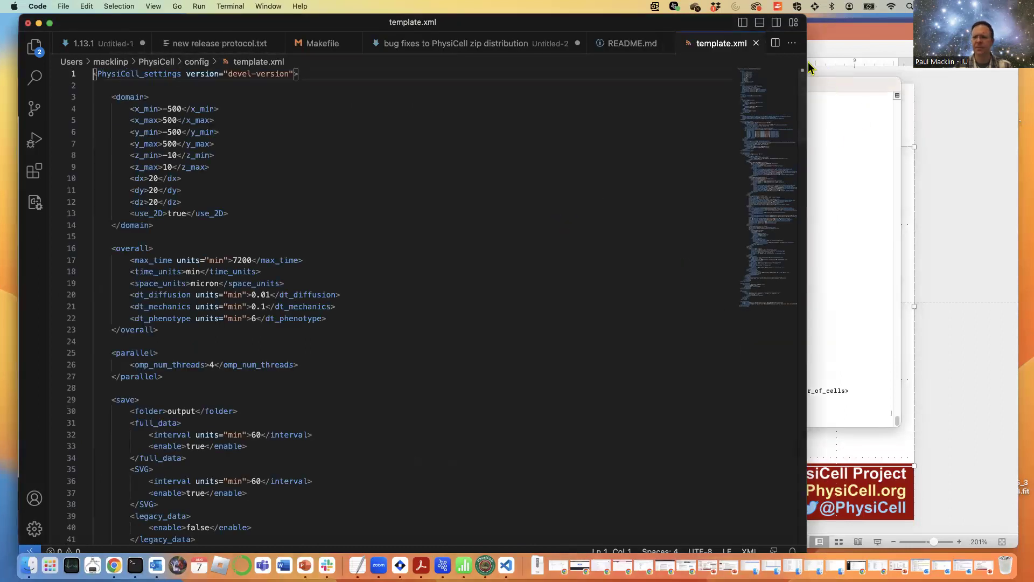
pyautogui.scroll(-5, 806, 96)
pyautogui.scroll(-5, 807, 108)
pyautogui.scroll(8, 806, 116)
pyautogui.scroll(-10, 805, 124)
pyautogui.moveTo(808, 143); pyautogui.dragTo(809, 191)
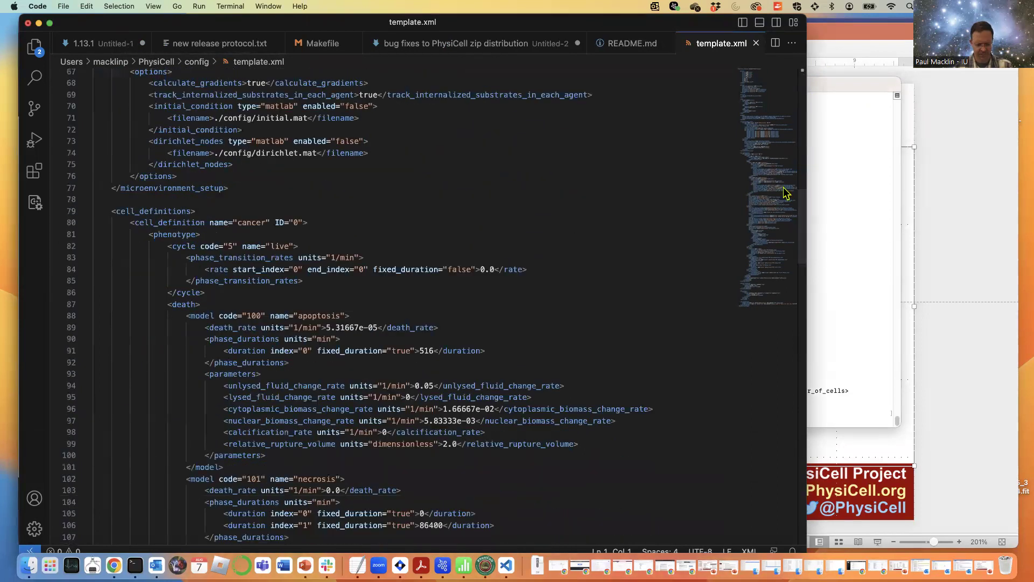
pyautogui.click(38, 23)
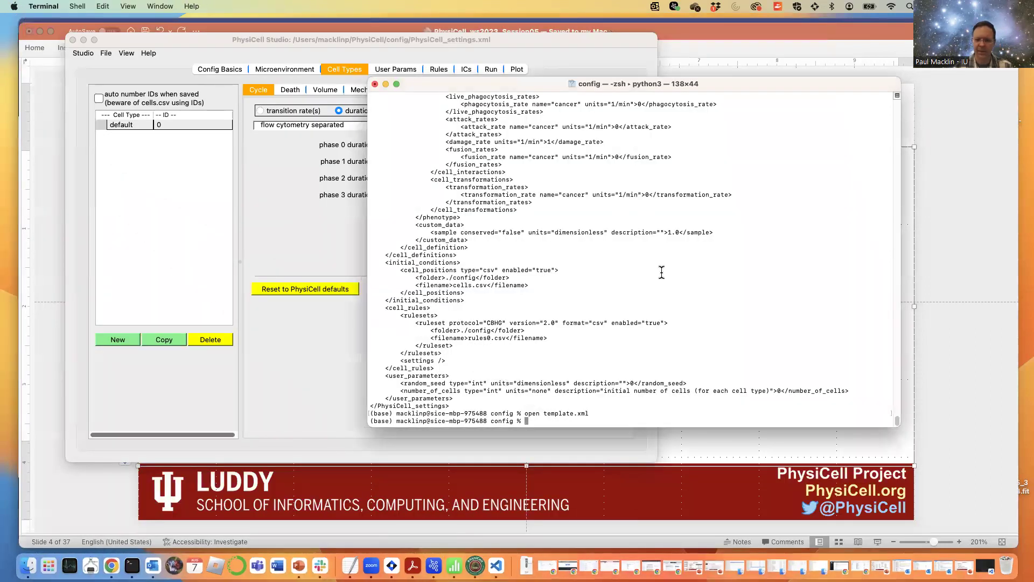
# - Go back up to the PhysiCell root folder and try to load the project with "make load PROJ=session_04_4"
pyautogui.write('.')
pyautogui.press('Return')
pyautogui.write('c')
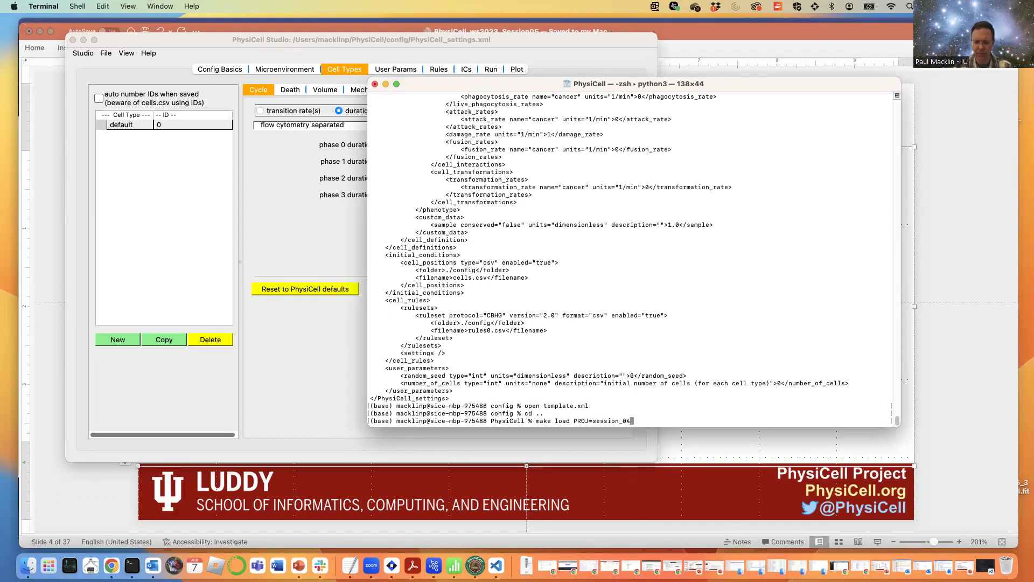
pyautogui.press('Return')
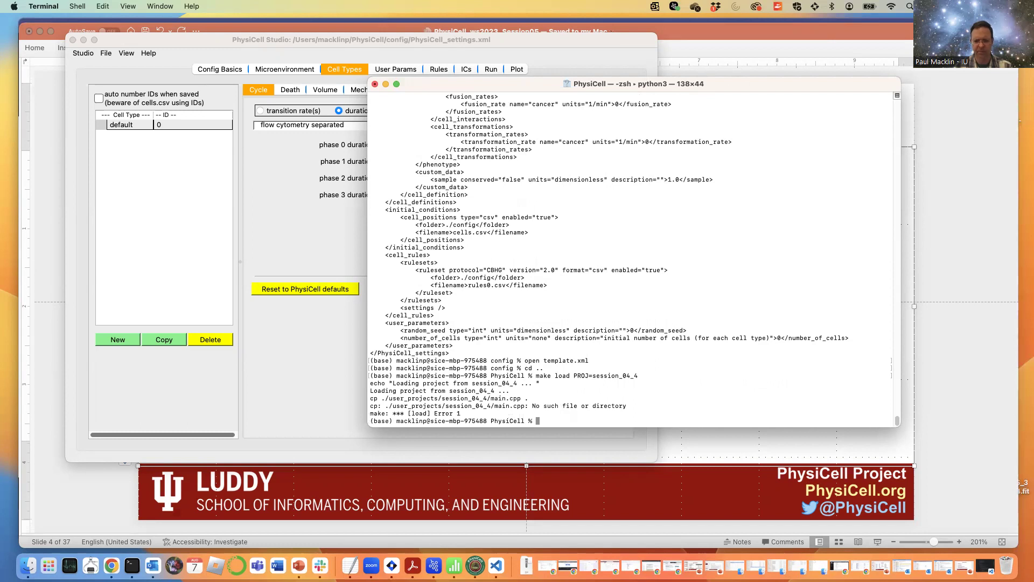
# - Print the current working directory, list the saved projects in user_projects and return to the PhysiCell root folder
pyautogui.write('pwd')
pyautogui.press('Return')
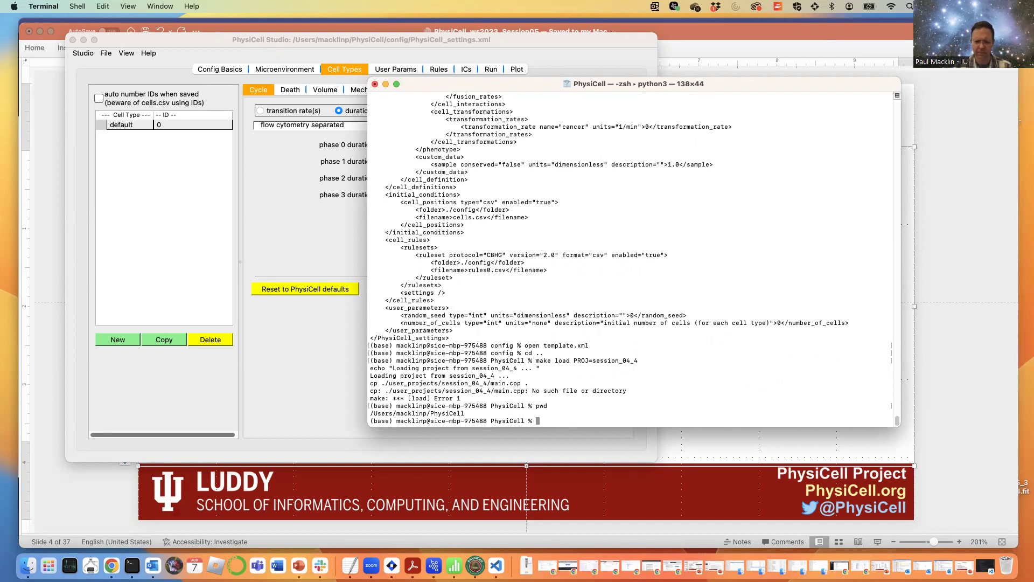
pyautogui.press('Return')
pyautogui.press('Return')
pyautogui.write('cd us')
pyautogui.press('Tab')
pyautogui.press('Return')
pyautogui.write('ls')
pyautogui.press('Return')
pyautogui.write('cd ..')
pyautogui.press('Return')
# - Load the saved project with "make load PROJ=session04_4"
pyautogui.write('maek load')
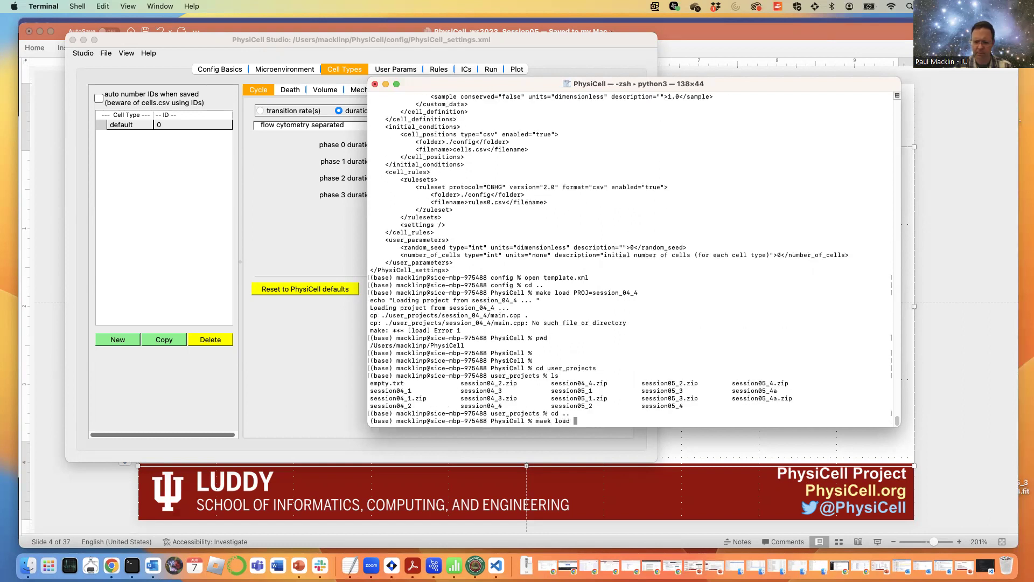
pyautogui.press('Return')
pyautogui.write('maek')
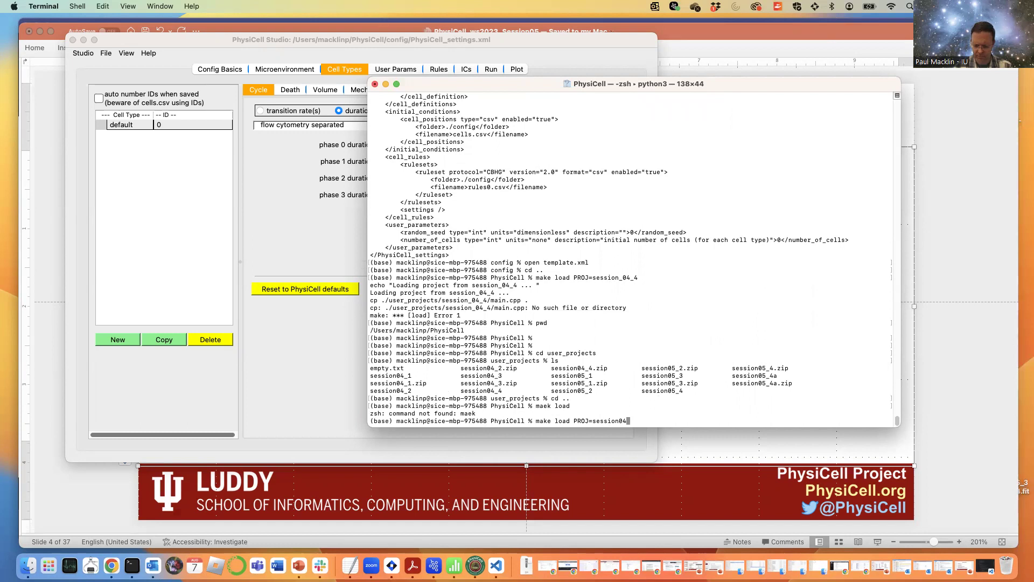
pyautogui.press('Return')
# - Compile the loaded session04_4 project with make
pyautogui.write('amek')
pyautogui.press('Return')
pyautogui.write('make')
pyautogui.press('Return')
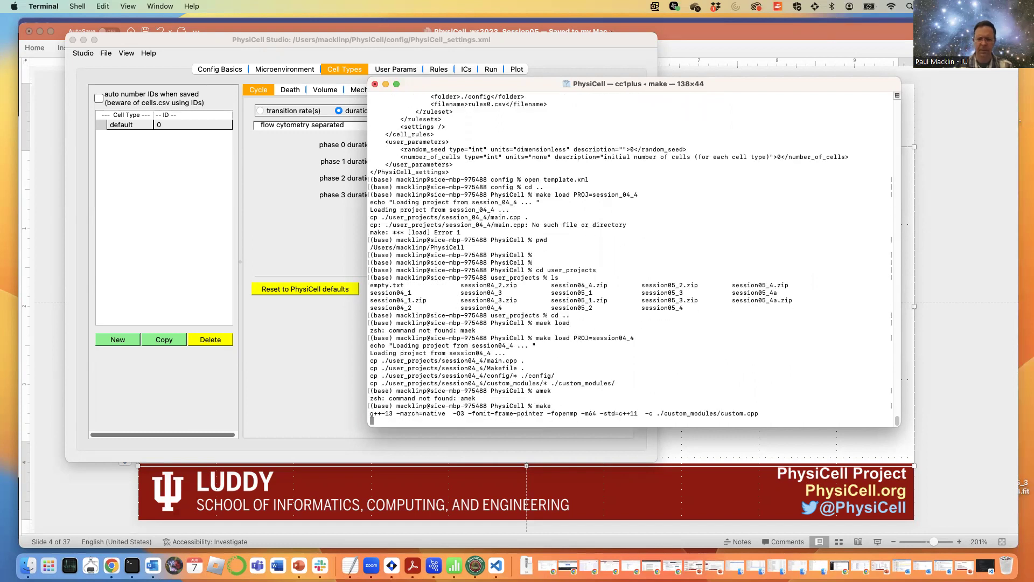
# - Switch to PhysiCell Studio and open template.xml from the PhysiCell config folder
pyautogui.click(171, 41)
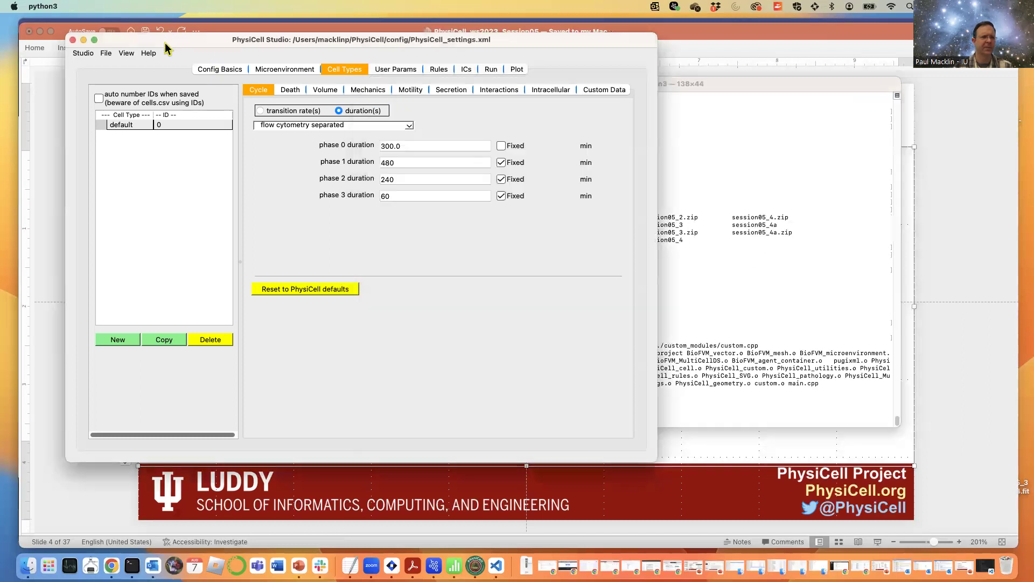
pyautogui.click(106, 53)
pyautogui.click(115, 65)
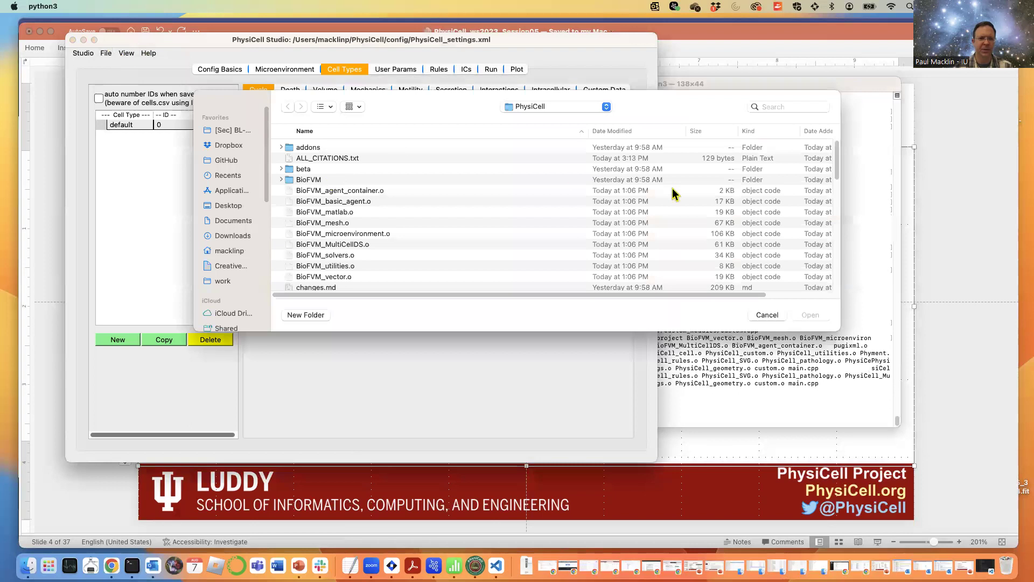
pyautogui.moveTo(838, 166); pyautogui.dragTo(847, 186)
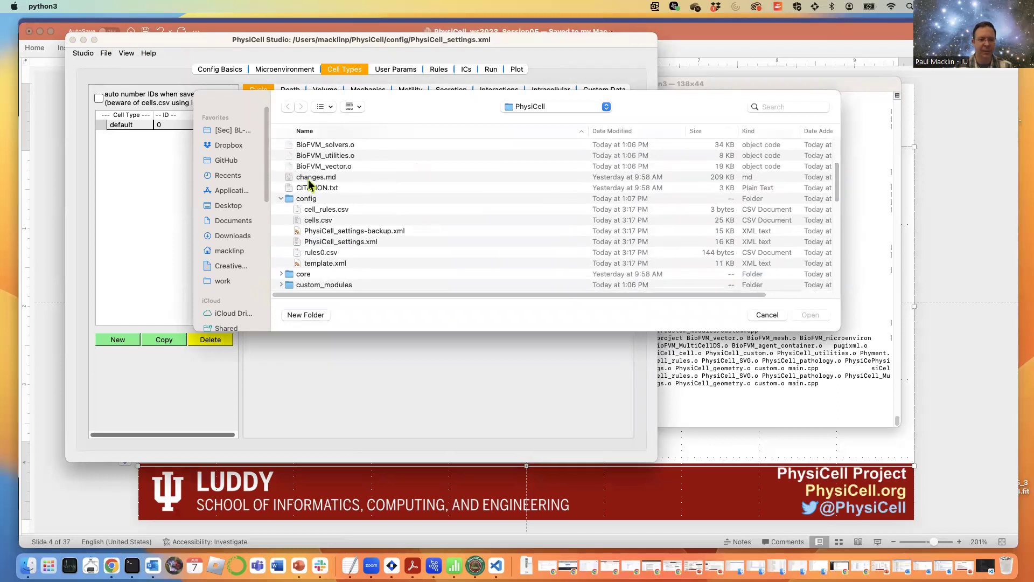
pyautogui.click(324, 263)
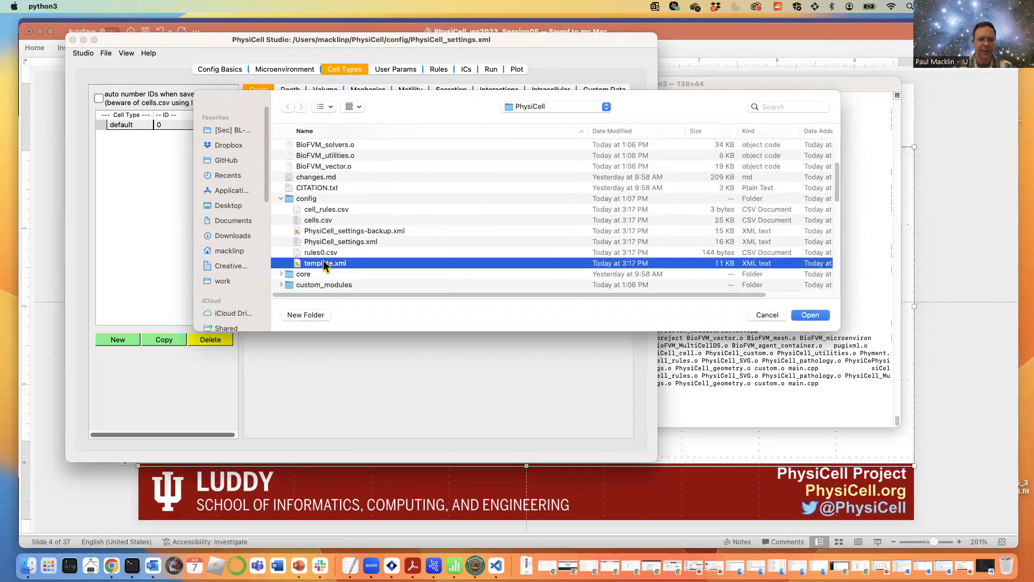
pyautogui.click(811, 315)
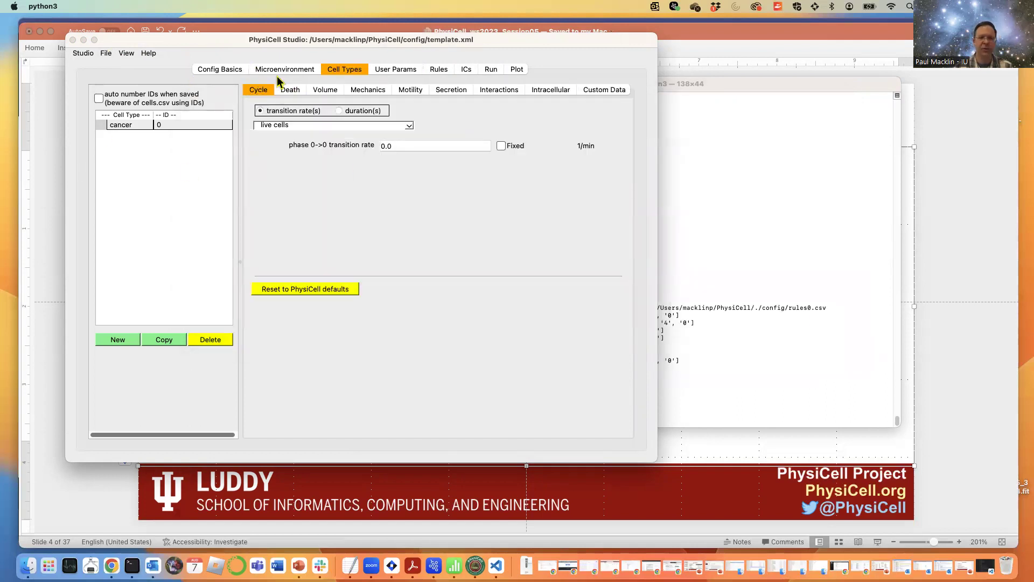
# - Review the loaded model's basic configuration, microenvironment, cancer cell death and volume parameters, and cell rules
pyautogui.click(220, 70)
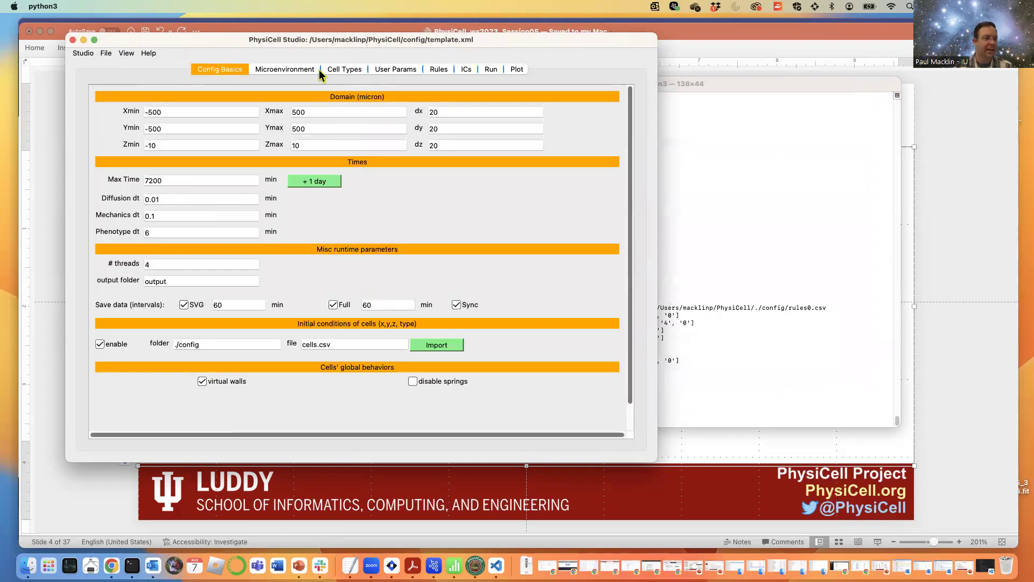
pyautogui.click(280, 69)
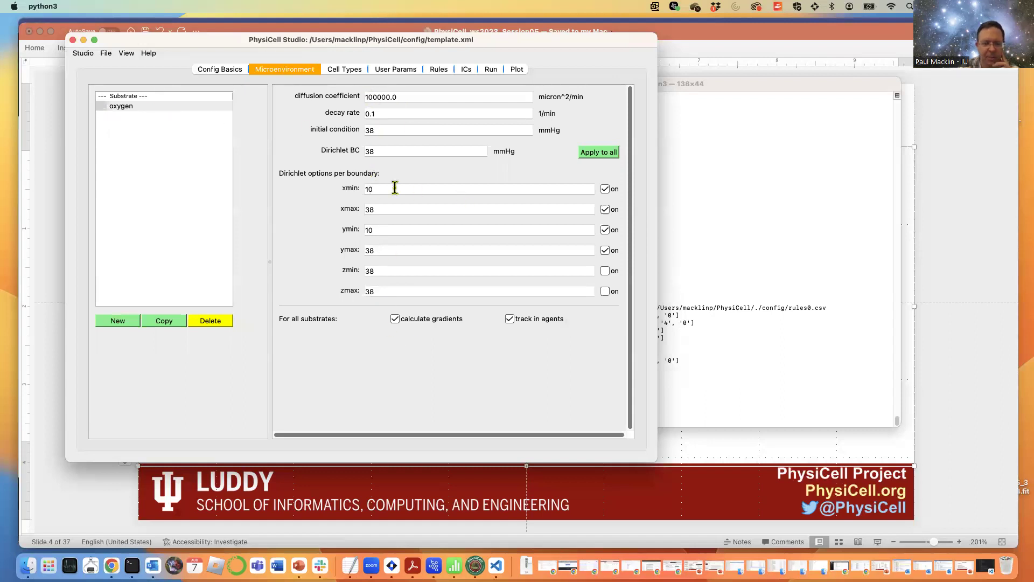
pyautogui.click(343, 70)
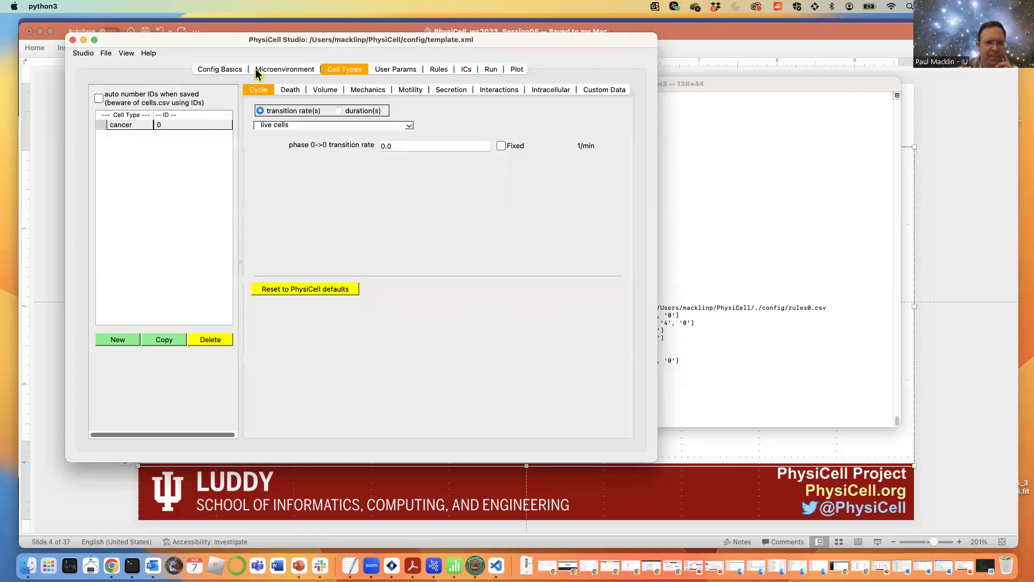
pyautogui.click(290, 91)
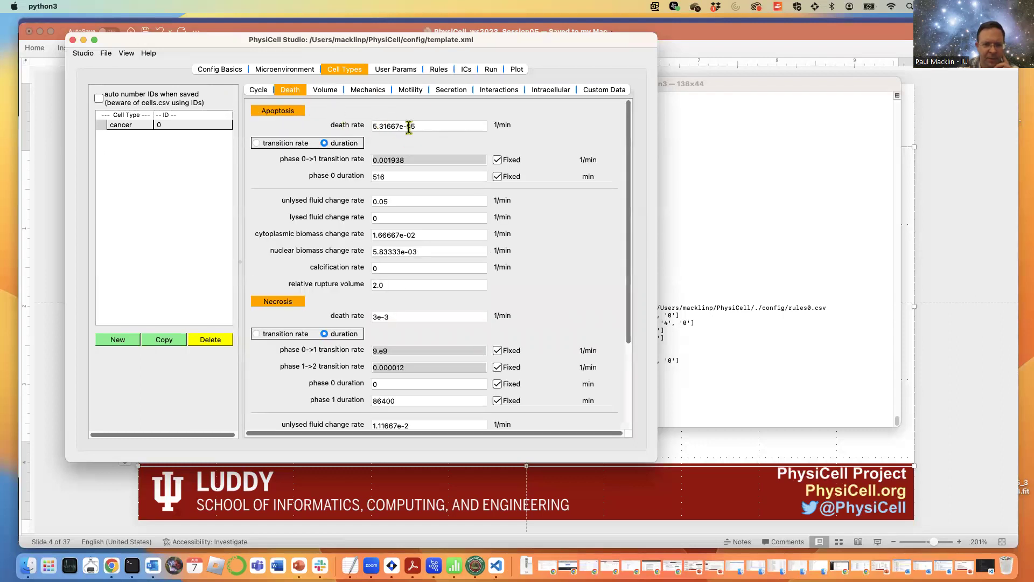
pyautogui.click(325, 90)
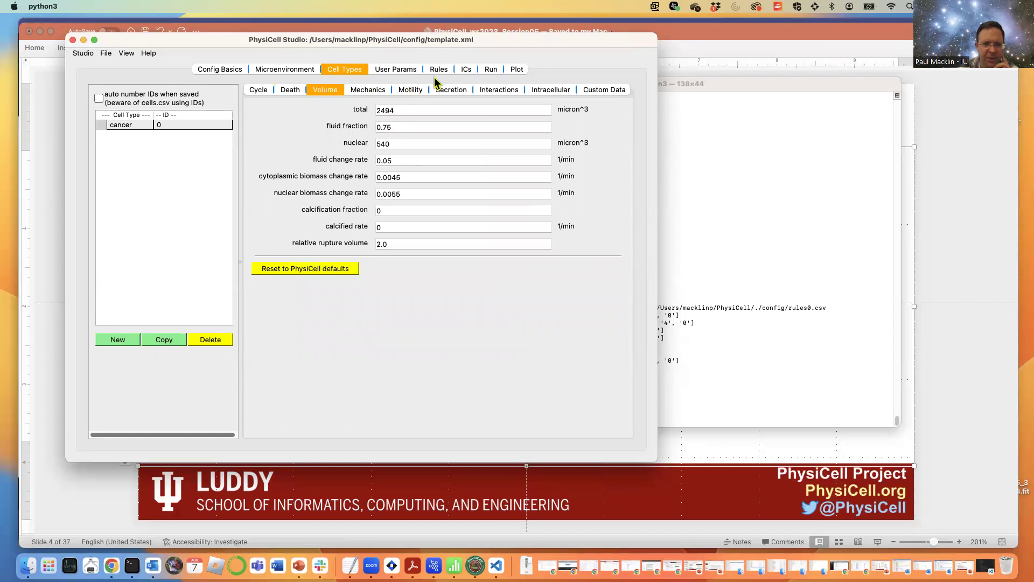
pyautogui.click(439, 70)
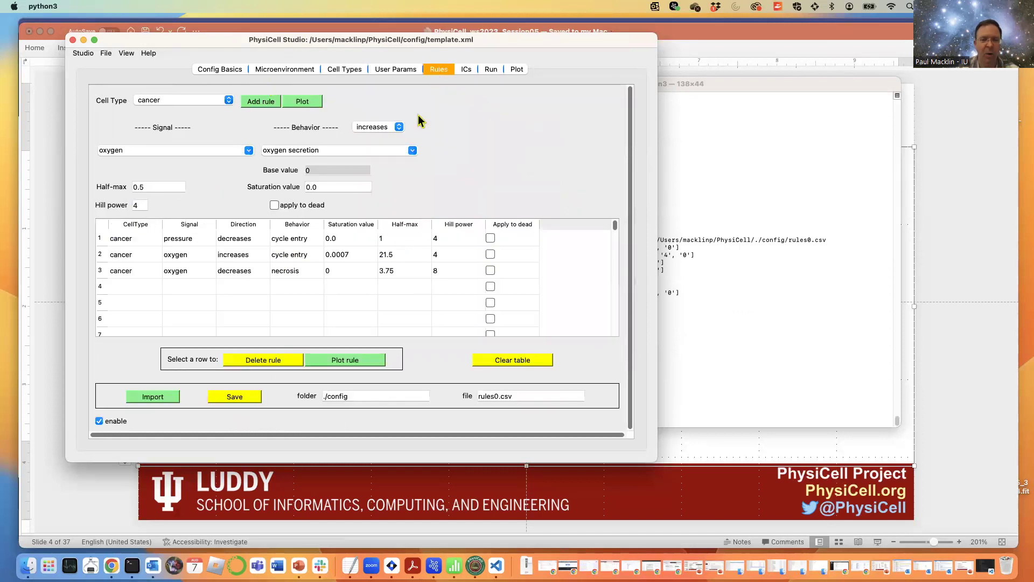
# - Plot a hex-filled disk of cancer cells with R1 0 and R2 200, save it to cells.csv, and check the initial conditions settings
pyautogui.click(465, 70)
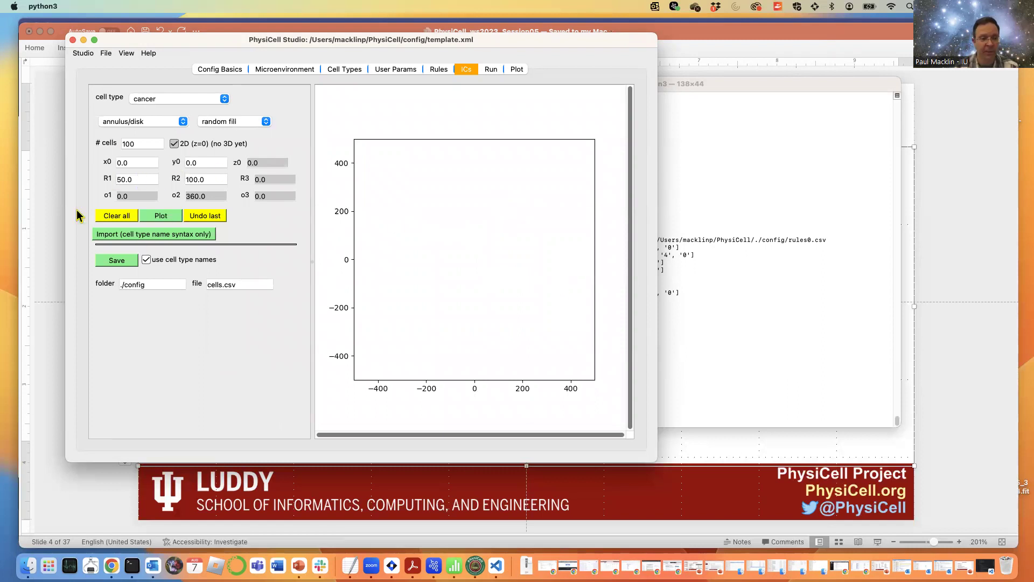
pyautogui.click(149, 179)
pyautogui.write('0')
pyautogui.press('Tab')
pyautogui.write('200')
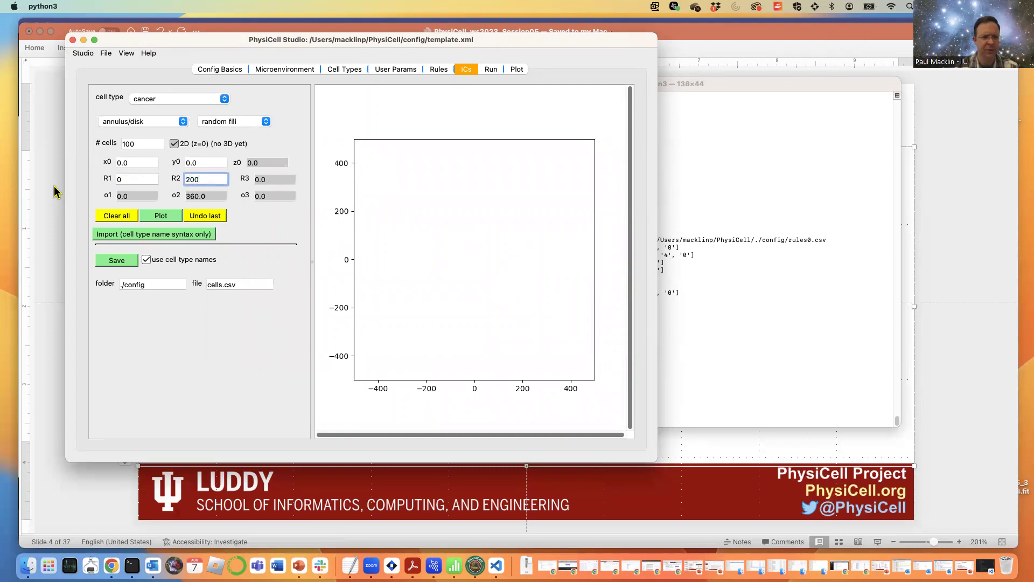
pyautogui.click(251, 122)
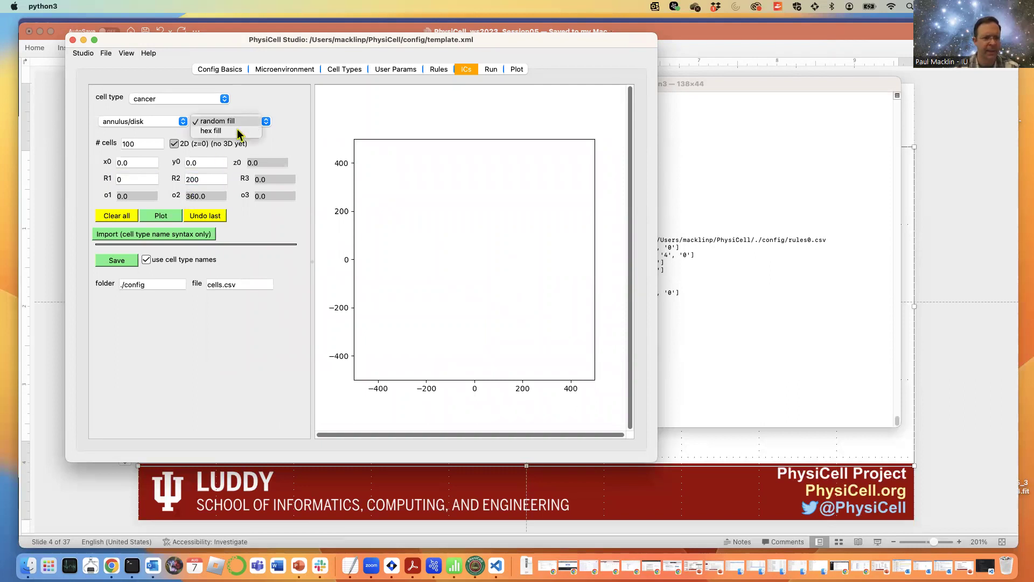
pyautogui.click(219, 132)
pyautogui.click(167, 217)
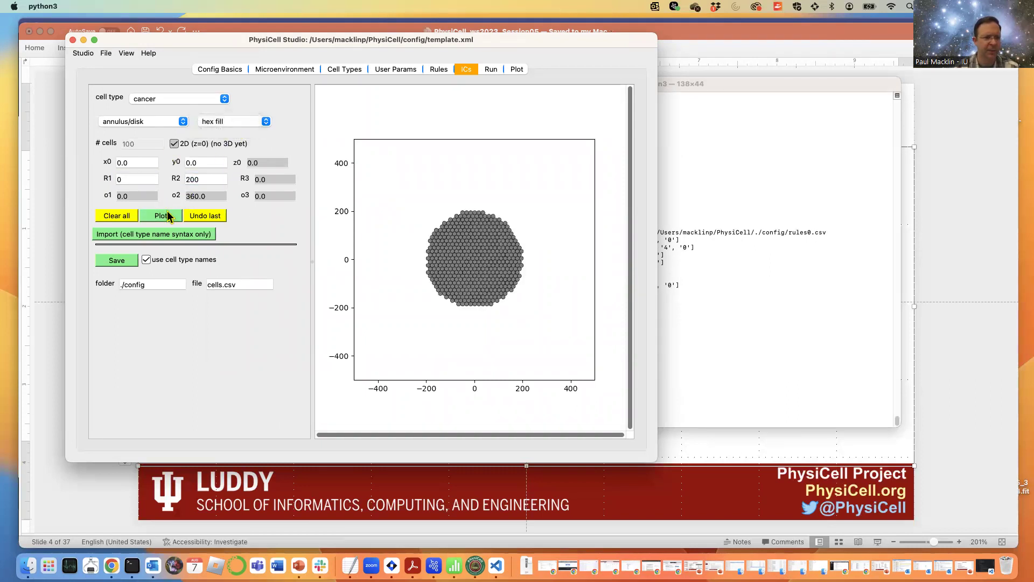
pyautogui.click(131, 263)
pyautogui.click(221, 69)
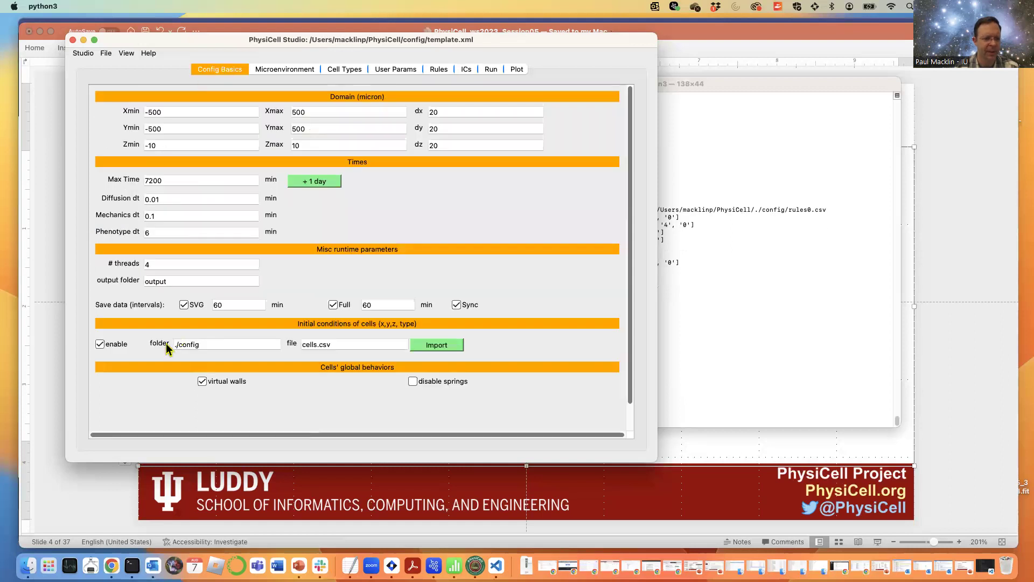
pyautogui.click(467, 70)
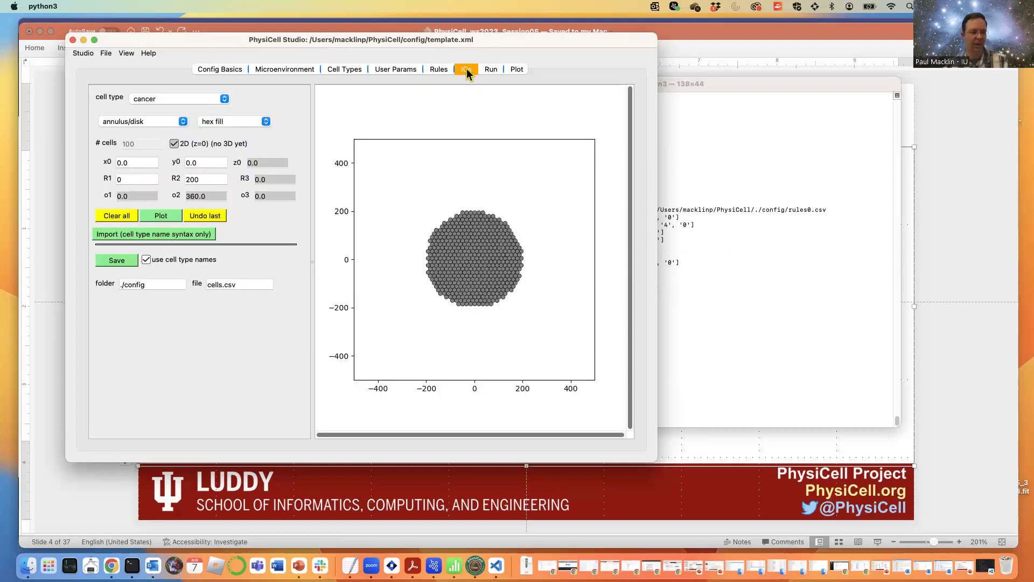
# - Hide Terminal and move the PhysiCell Studio window aside to uncover the getting-started slide
pyautogui.moveTo(345, 44); pyautogui.dragTo(765, 111)
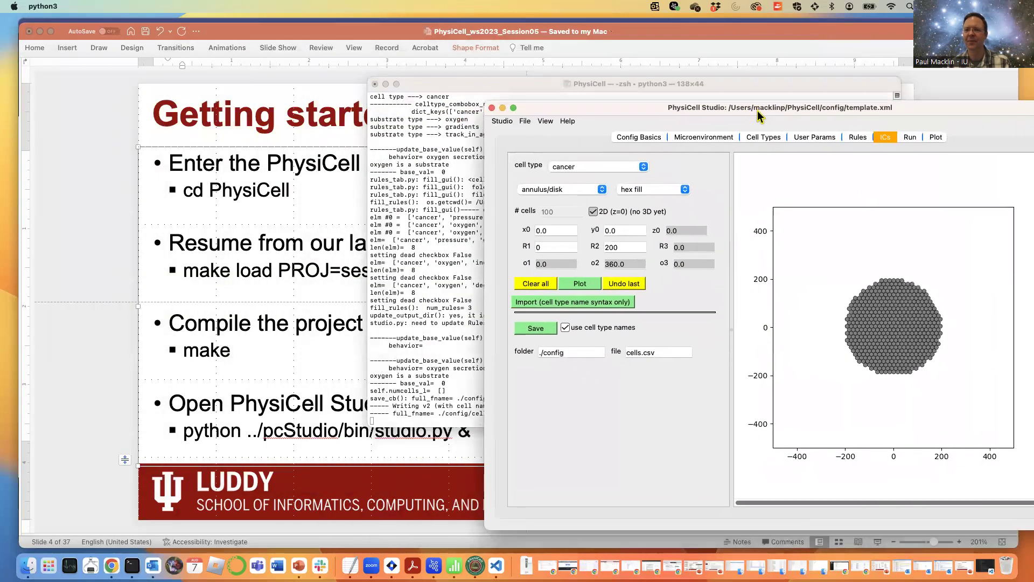
pyautogui.click(528, 83)
pyautogui.press('super+h')
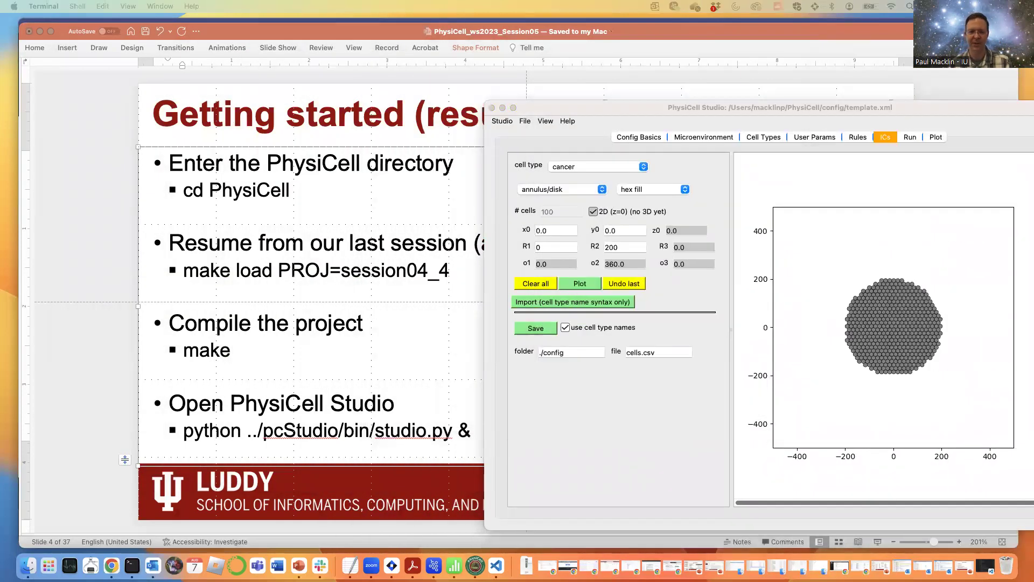
pyautogui.click(629, 102)
pyautogui.moveTo(696, 98); pyautogui.dragTo(745, 42)
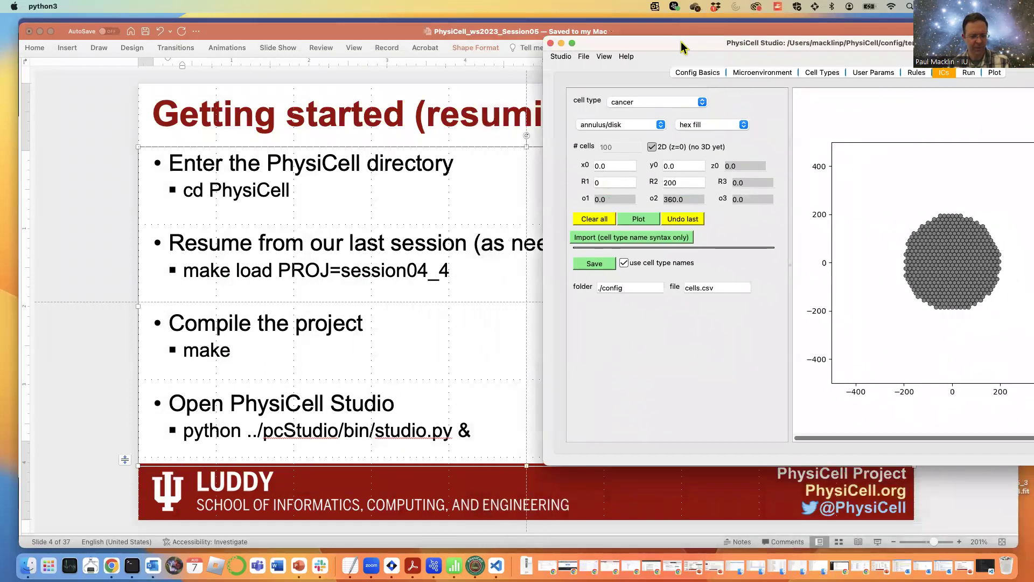
# - In PowerPoint, add the sub-bullet "make sure to open ./config" beneath the studio.py command on the getting-started slide
pyautogui.click(435, 399)
pyautogui.click(223, 379)
pyautogui.click(485, 436)
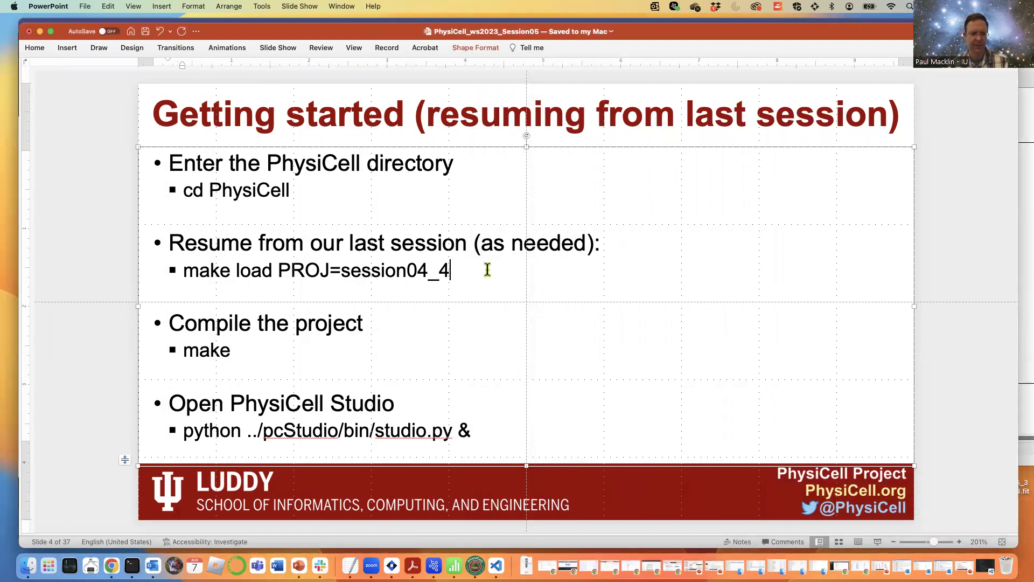
pyautogui.click(493, 425)
pyautogui.press('Return')
pyautogui.write('make sure to open ')
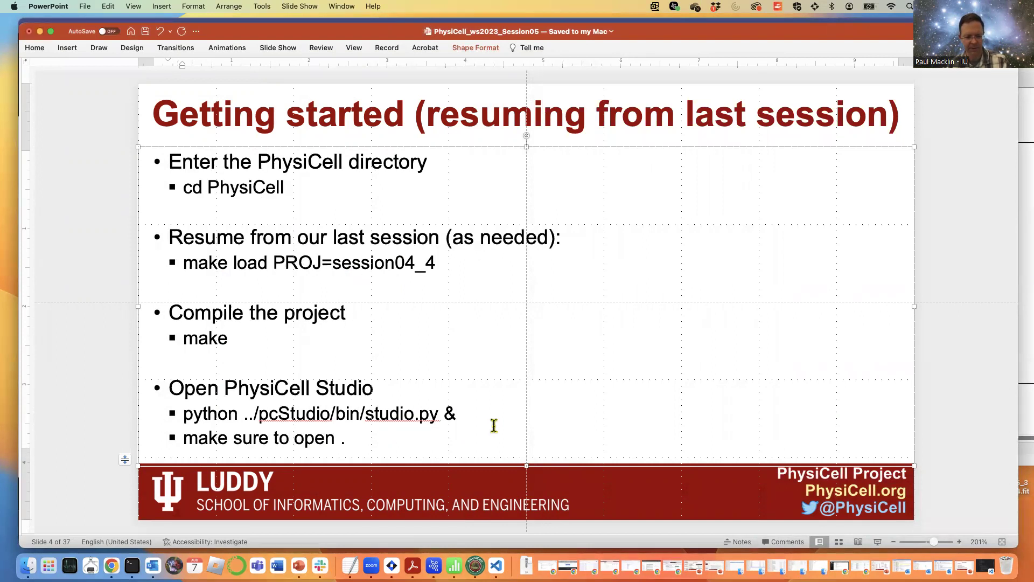
pyautogui.write('./config')
pyautogui.press('BackSpace')
pyautogui.write('ig')
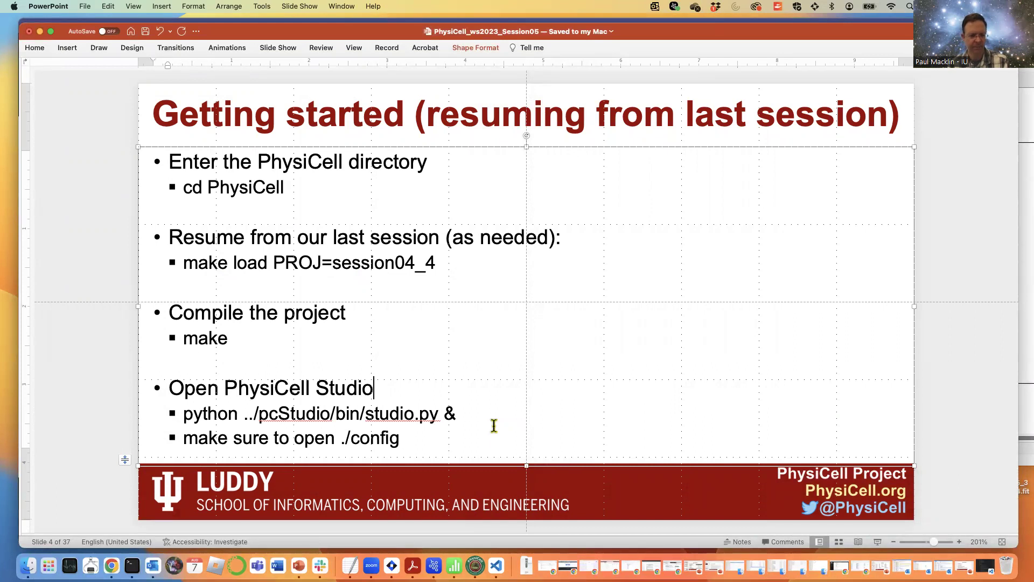
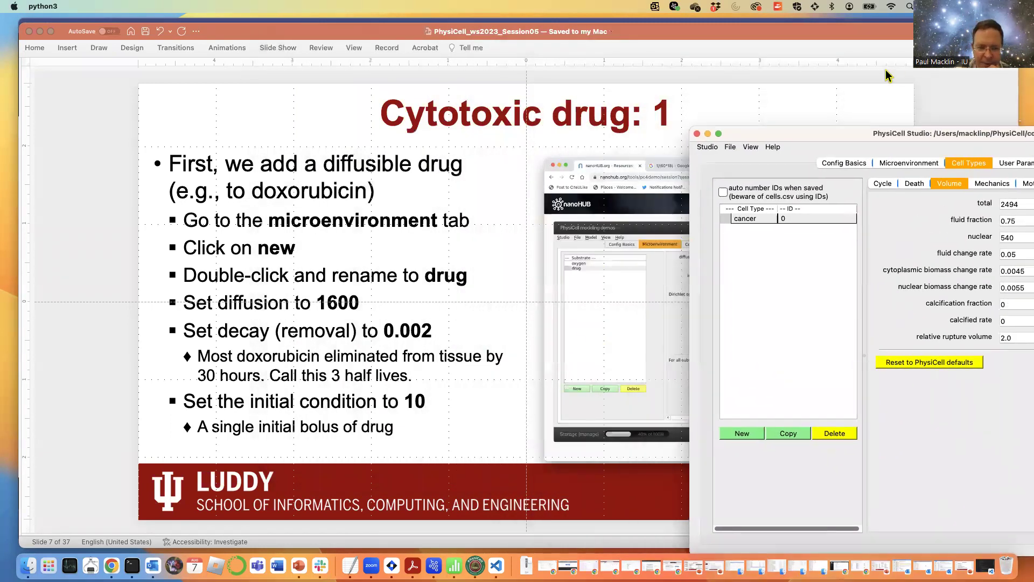
# - Advance the PowerPoint deck to the "Cytotoxic drug: 2" slide, then bring PhysiCell Studio back and position it beside the instructions
pyautogui.click(372, 262)
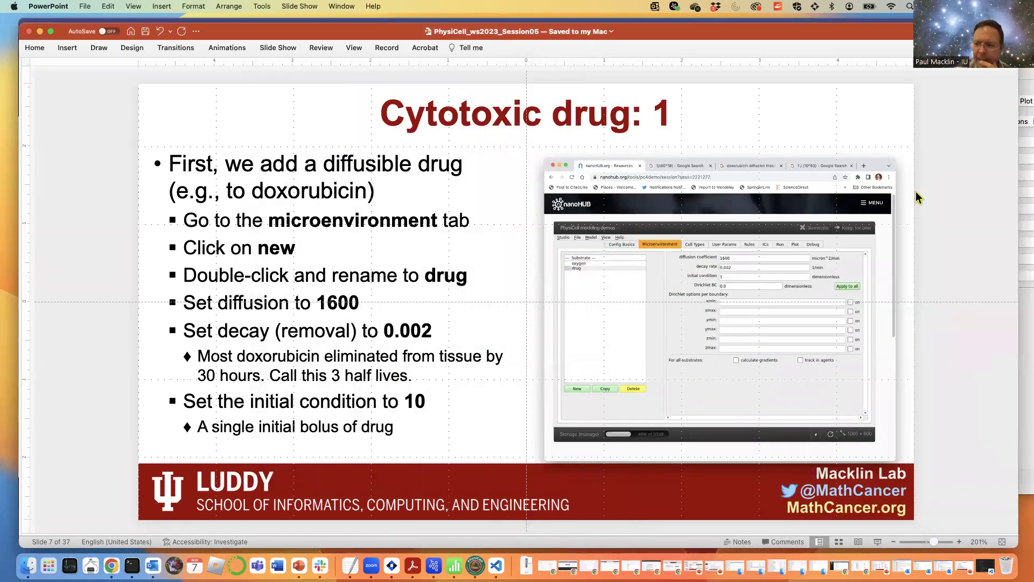
pyautogui.press('pagedown')
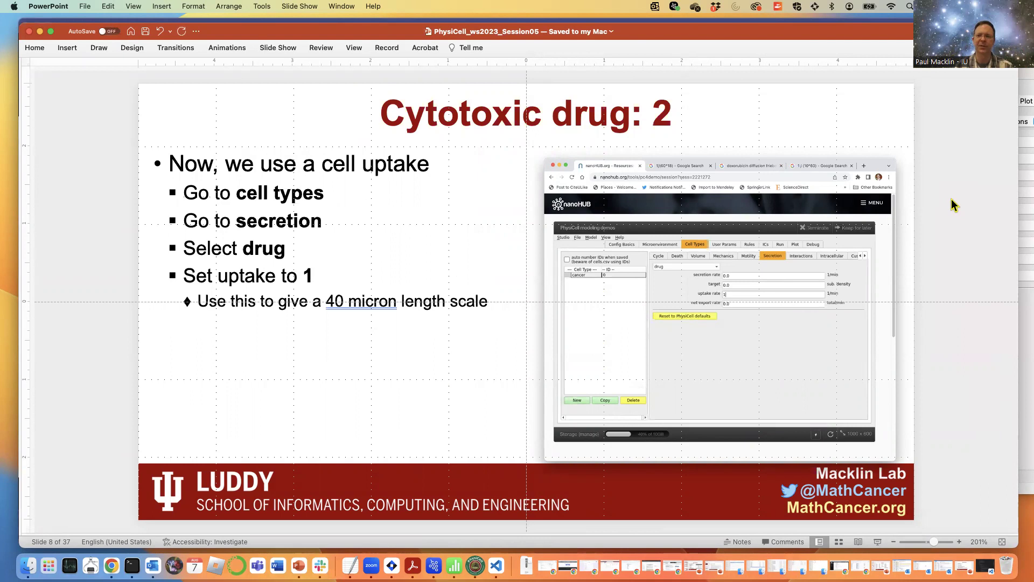
pyautogui.press('super+Tab')
pyautogui.moveTo(893, 99); pyautogui.dragTo(671, 96)
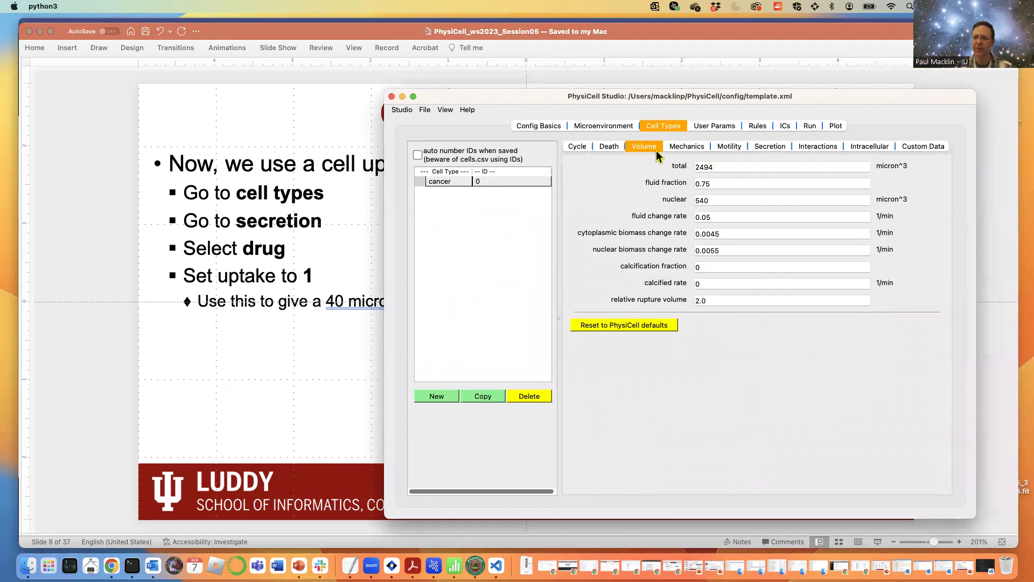
# - Set the cancer cell type's uptake rate for the drug substrate to 1 in its secretion parameters
pyautogui.click(771, 146)
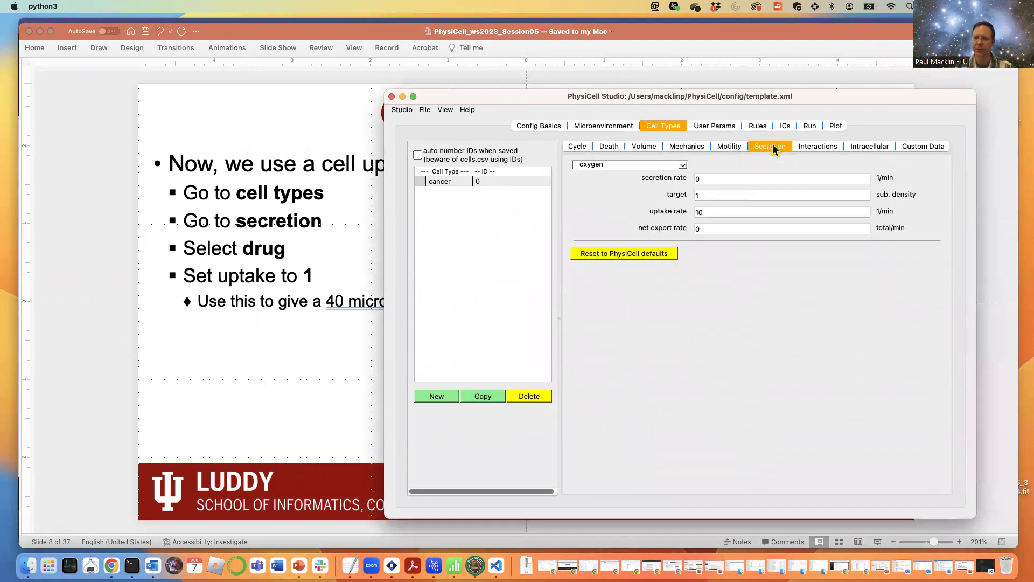
pyautogui.click(683, 167)
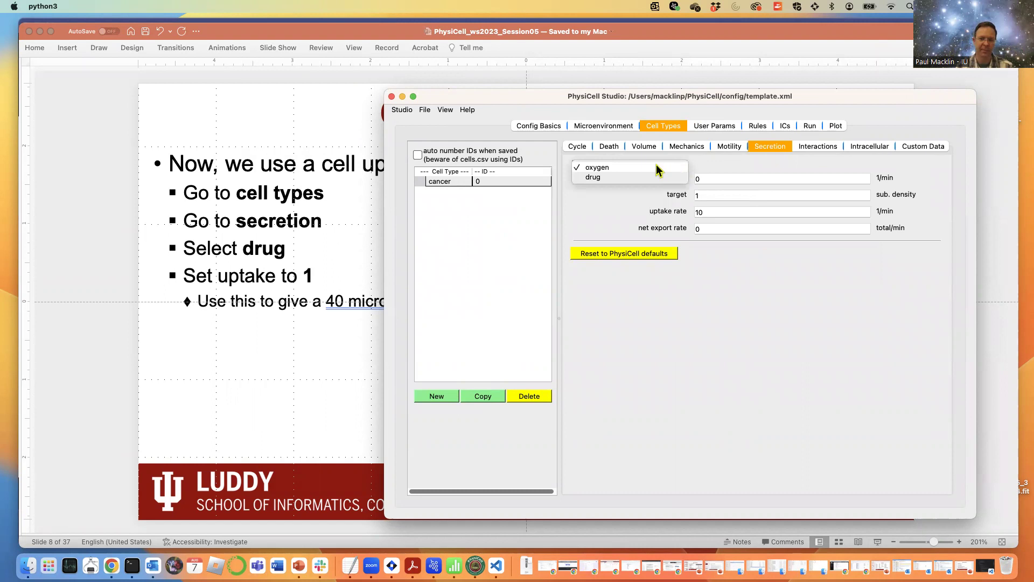
pyautogui.click(597, 177)
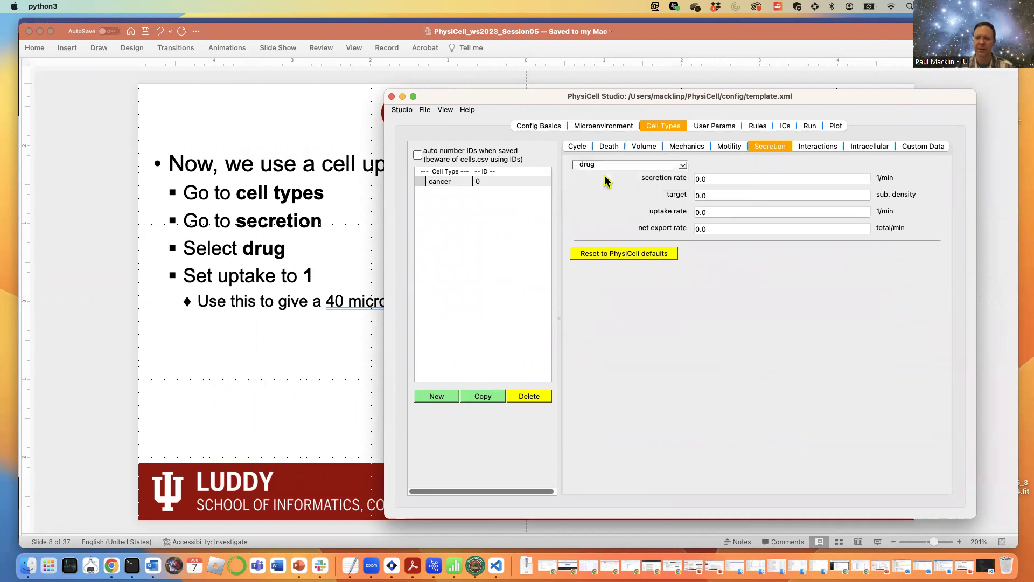
pyautogui.doubleClick(732, 210)
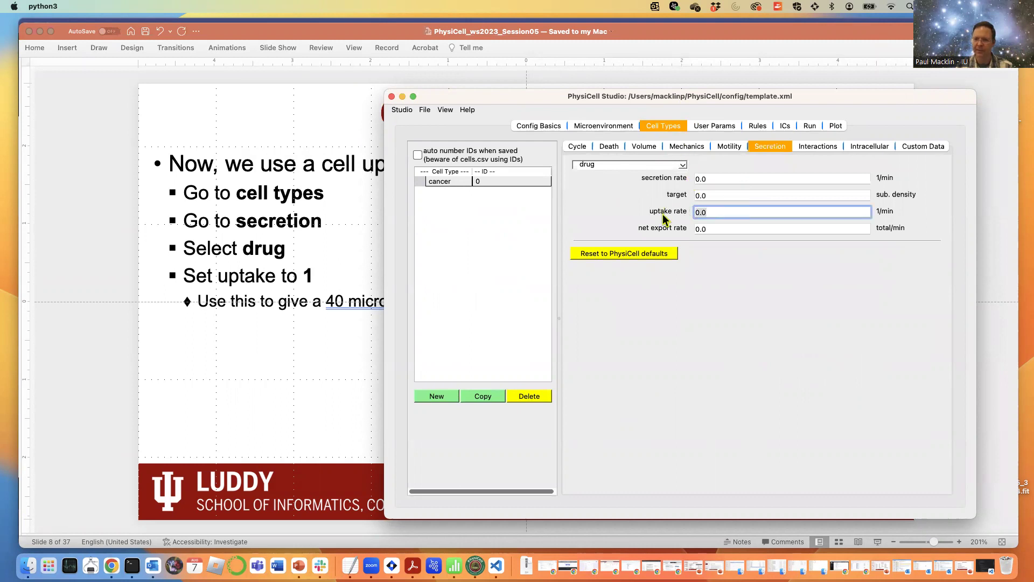
pyautogui.write('1')
pyautogui.click(715, 192)
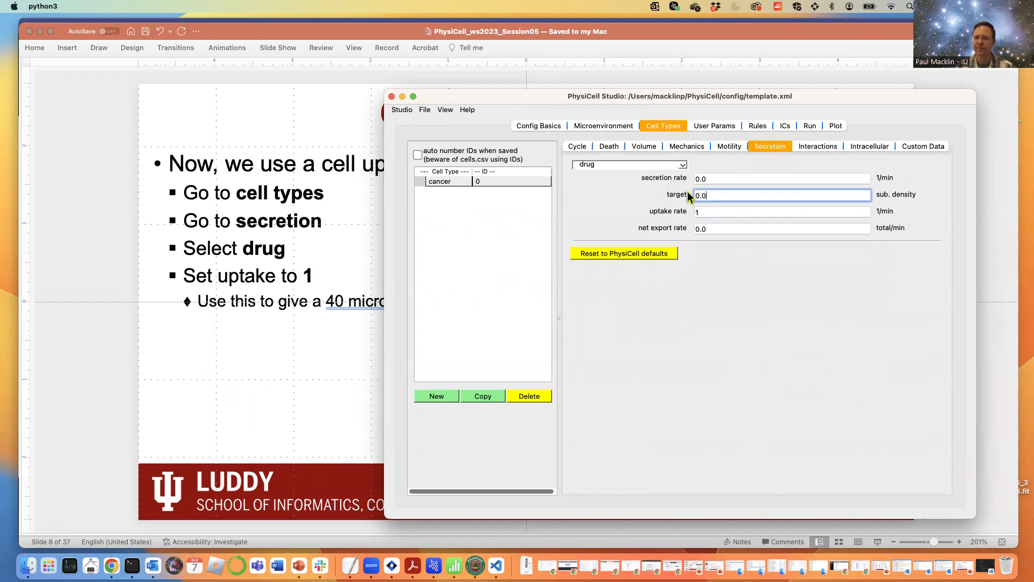
# - Recheck the cell uptake instructions on the slide and return to PhysiCell Studio
pyautogui.moveTo(576, 99); pyautogui.dragTo(602, 102)
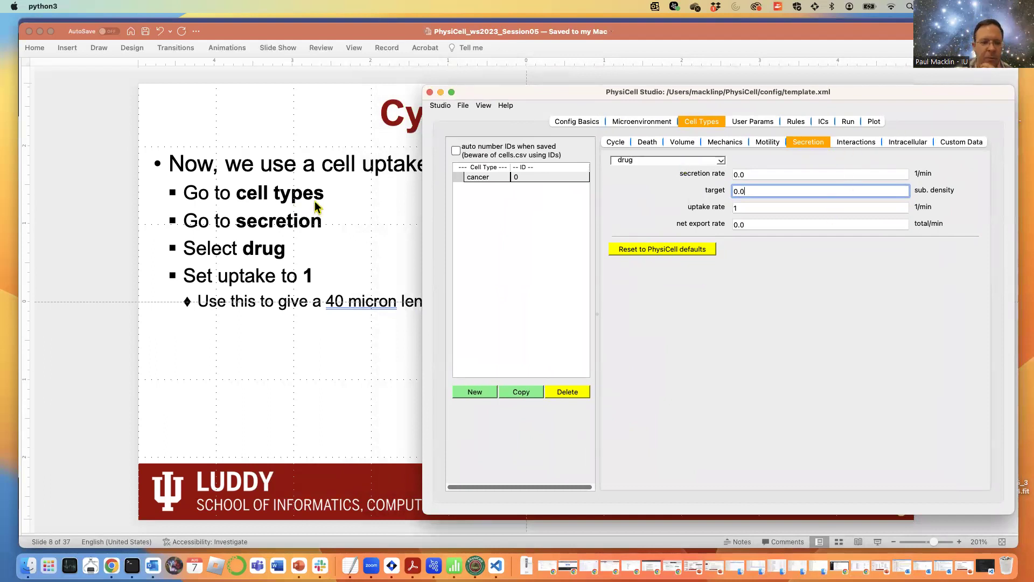
pyautogui.click(89, 255)
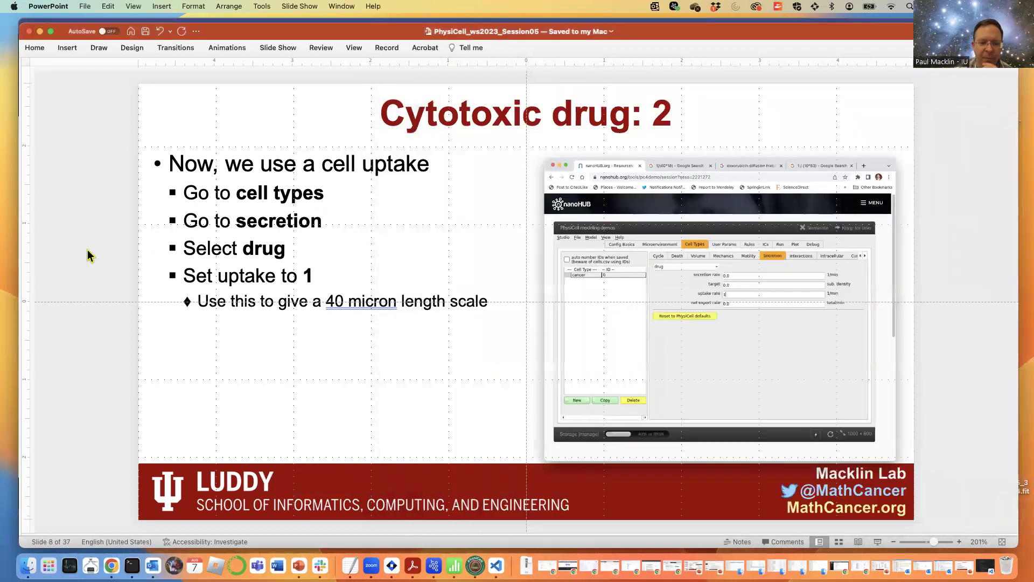
pyautogui.press('super+Tab')
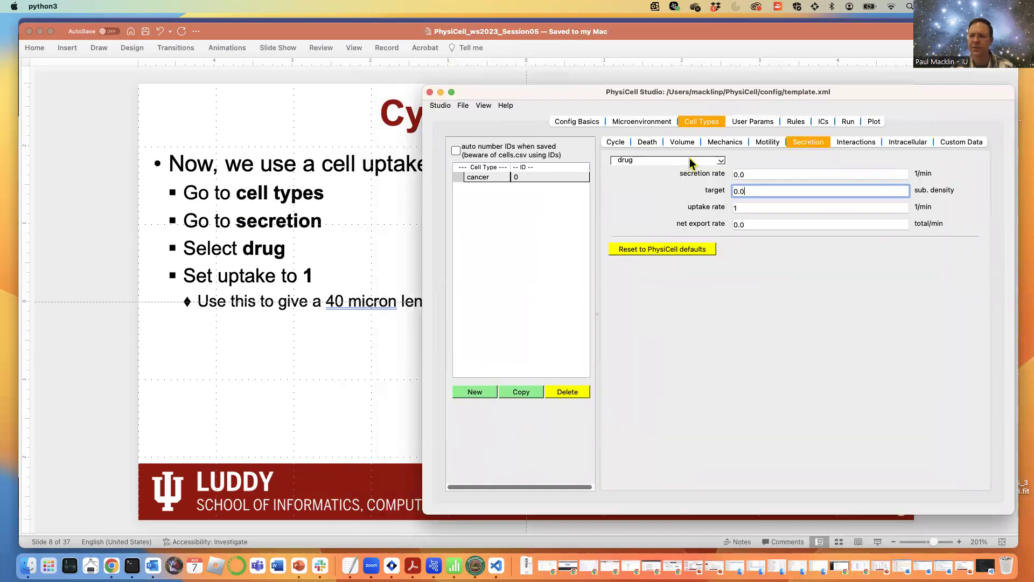
# - Check the drug substrate's microenvironment settings, advance the PowerPoint deck to the "Cytotoxic drug: 3" slide, and bring PhysiCell Studio back beside it
pyautogui.click(656, 119)
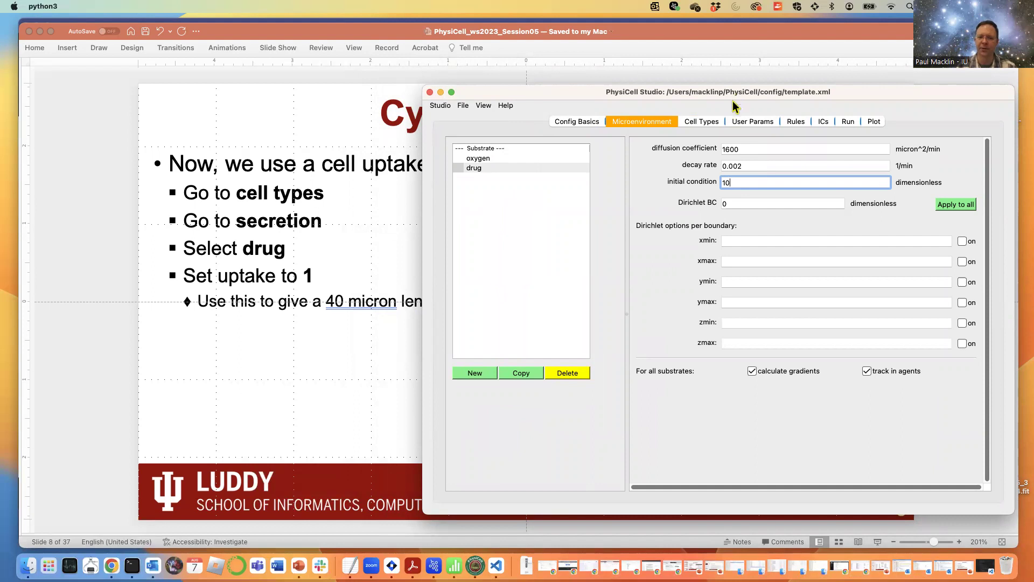
pyautogui.moveTo(741, 96); pyautogui.dragTo(747, 61)
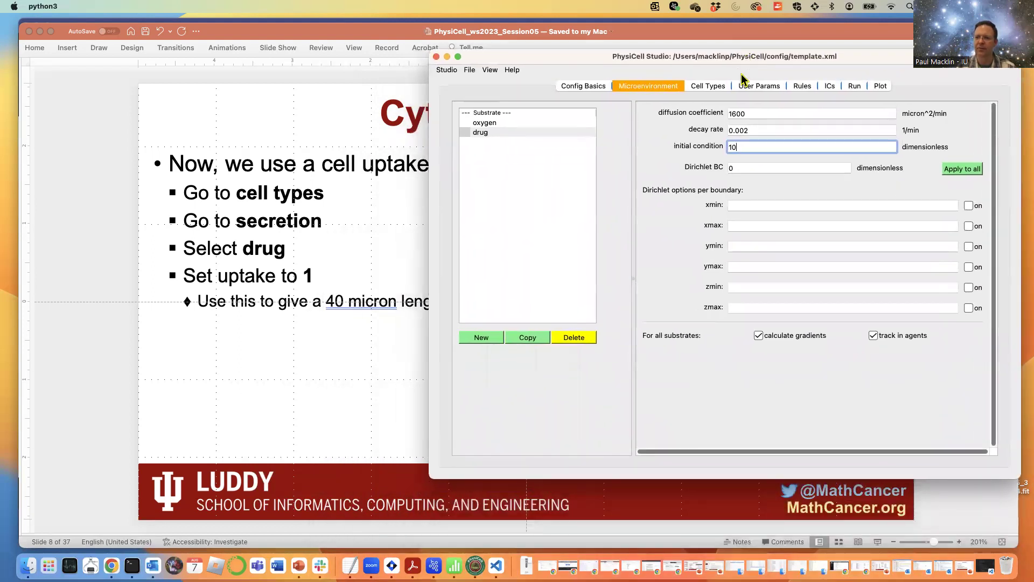
pyautogui.click(391, 83)
pyautogui.press('pagedown')
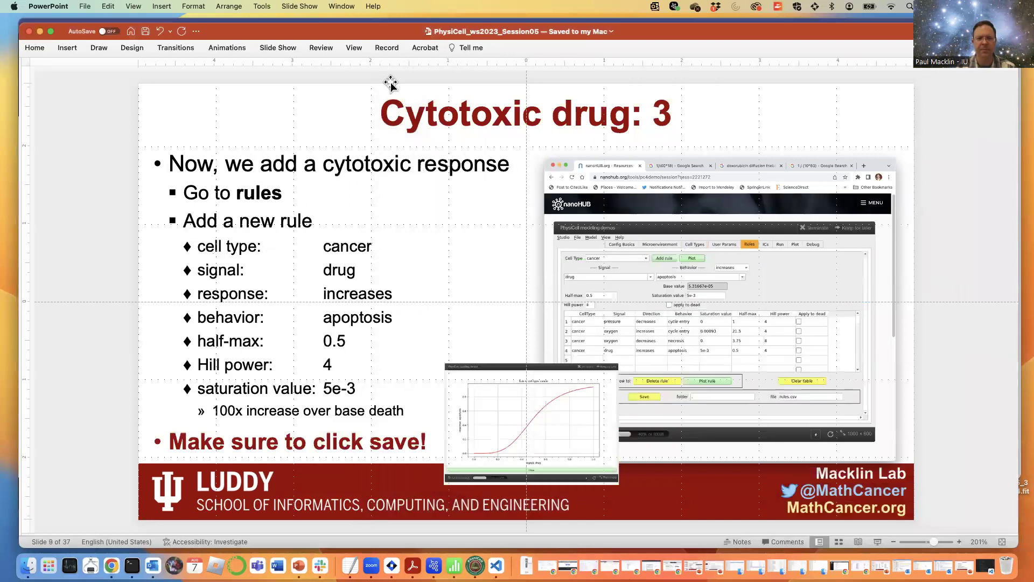
pyautogui.press('super+Tab')
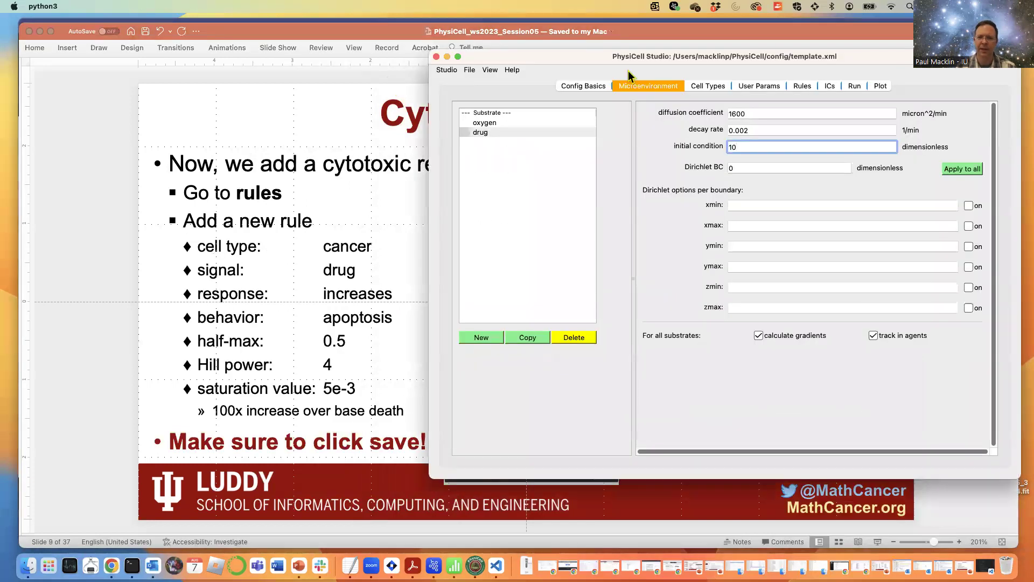
pyautogui.moveTo(793, 56); pyautogui.dragTo(744, 160)
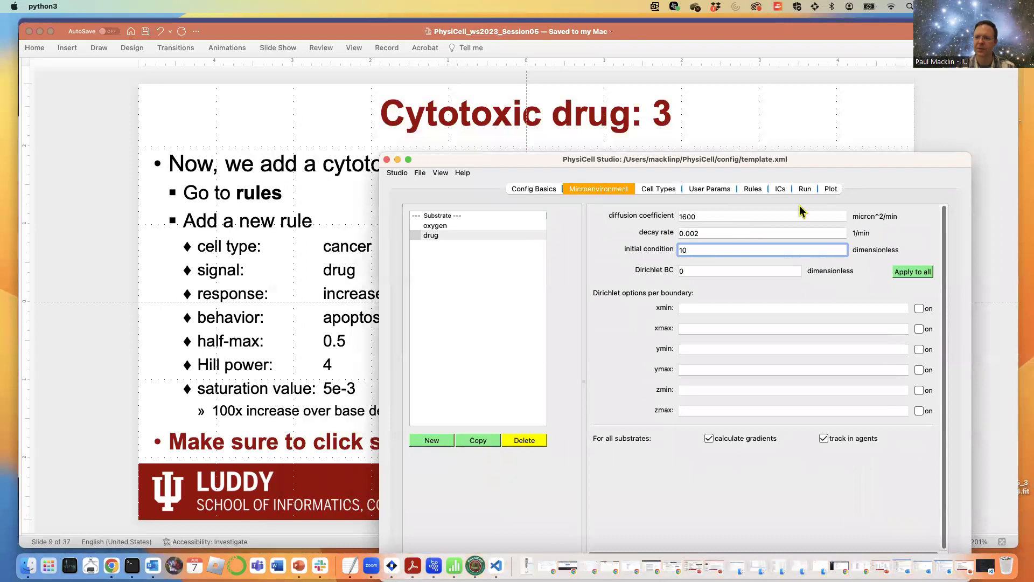
# - Set up a new rule for the cancer cell type in which drug increases apoptosis
pyautogui.click(752, 189)
pyautogui.moveTo(662, 165); pyautogui.dragTo(714, 81)
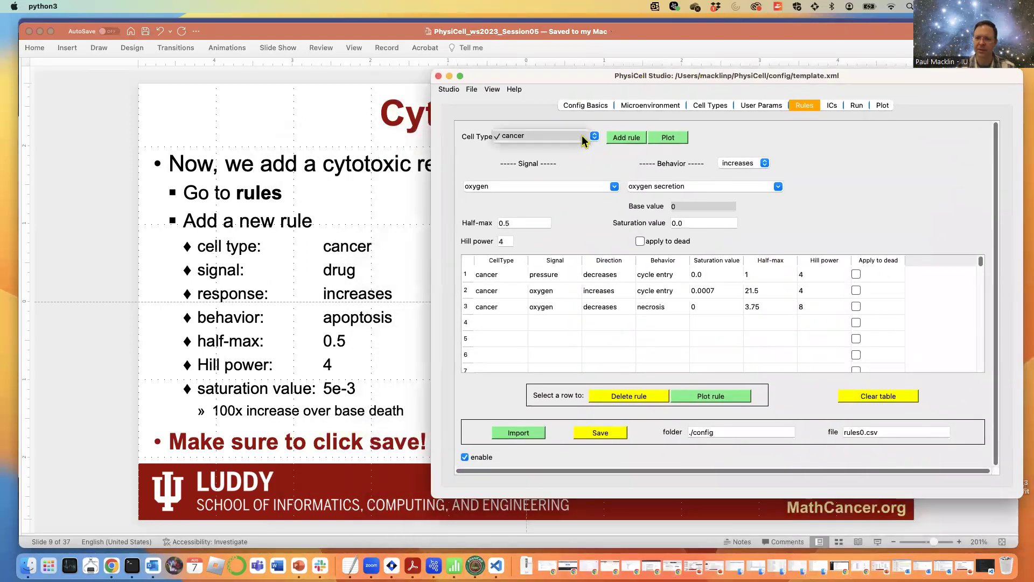
pyautogui.click(614, 186)
pyautogui.click(539, 205)
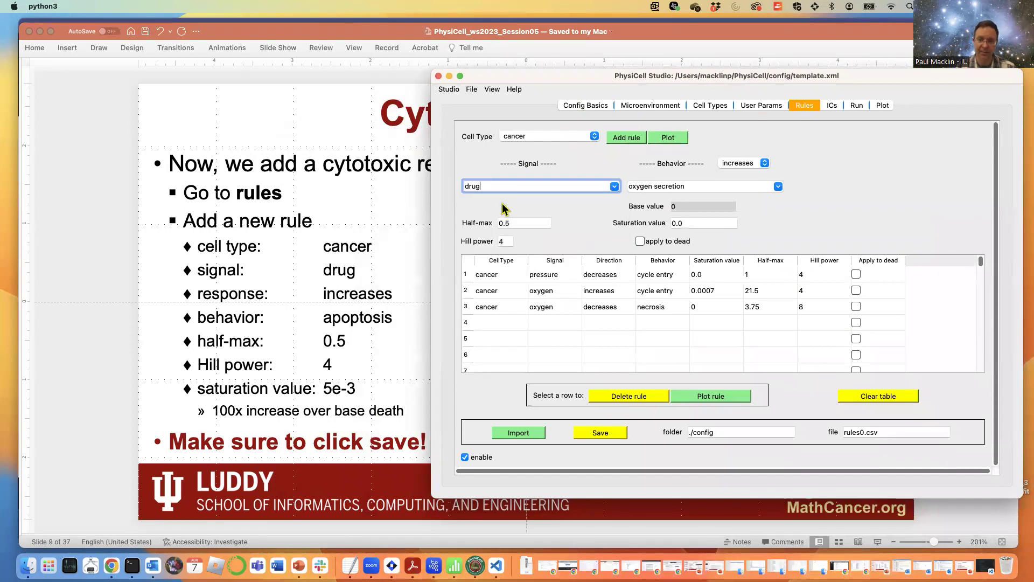
pyautogui.click(751, 162)
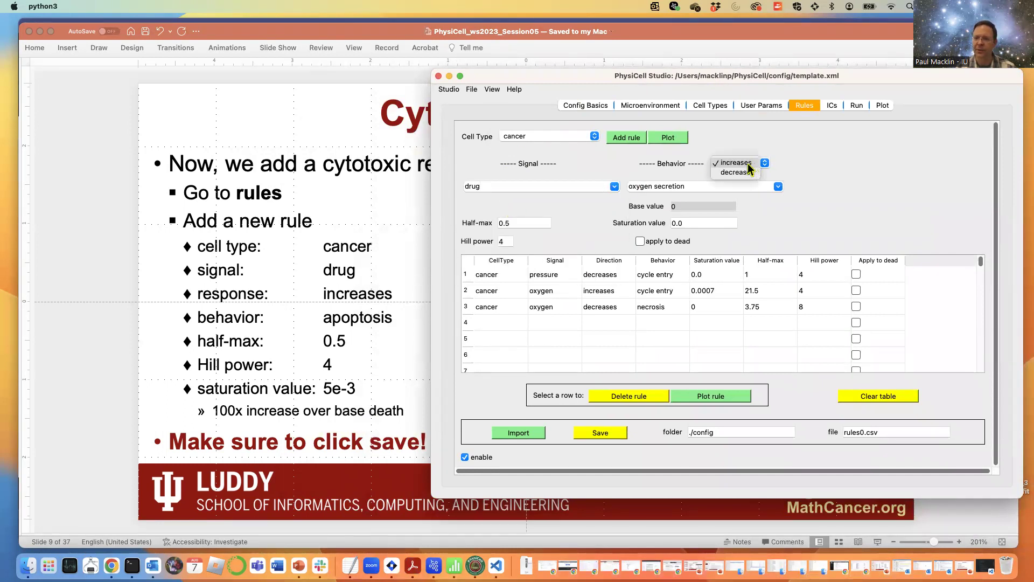
pyautogui.click(751, 163)
pyautogui.click(751, 182)
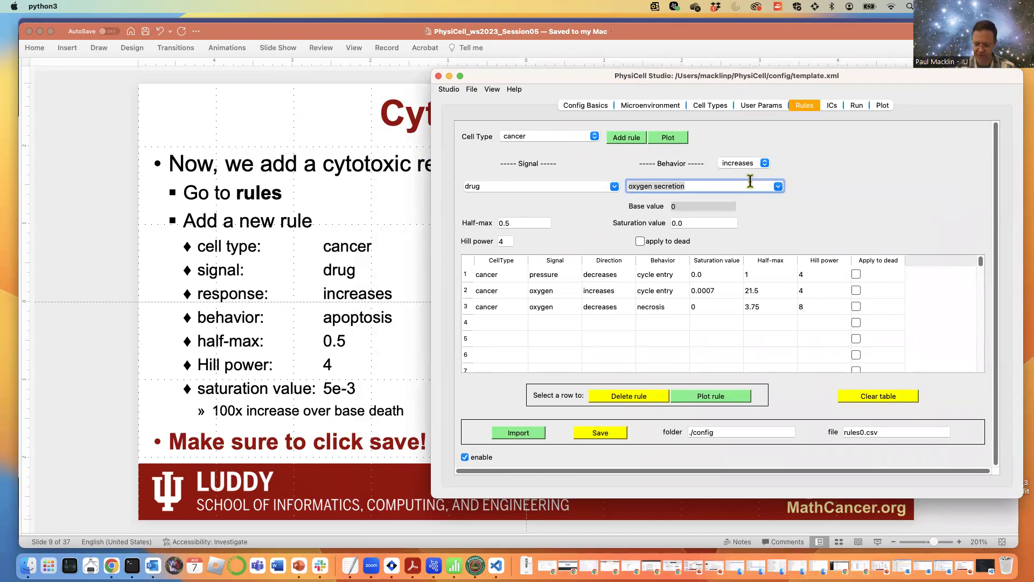
pyautogui.write('ap')
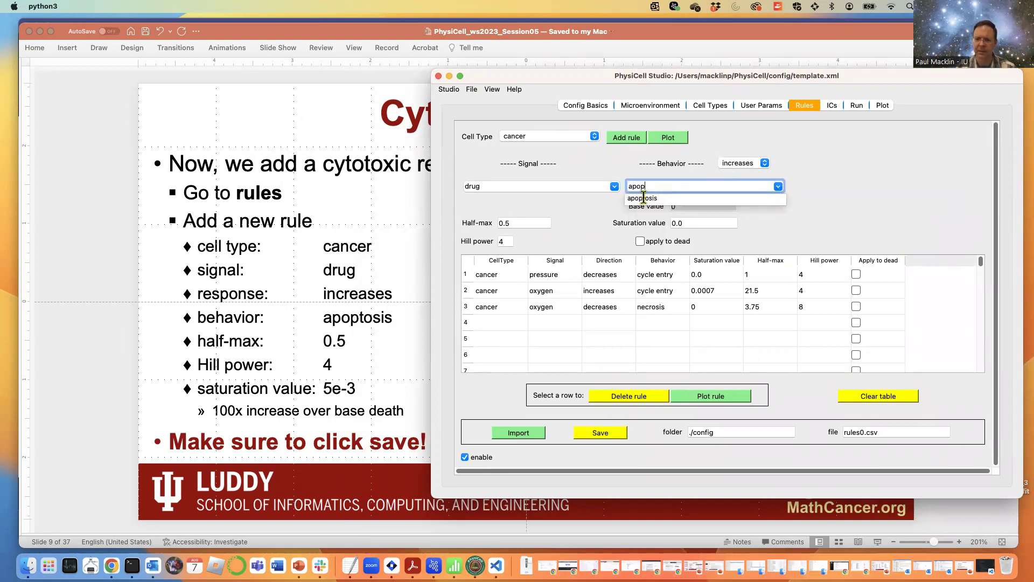
pyautogui.write('op')
pyautogui.click(643, 198)
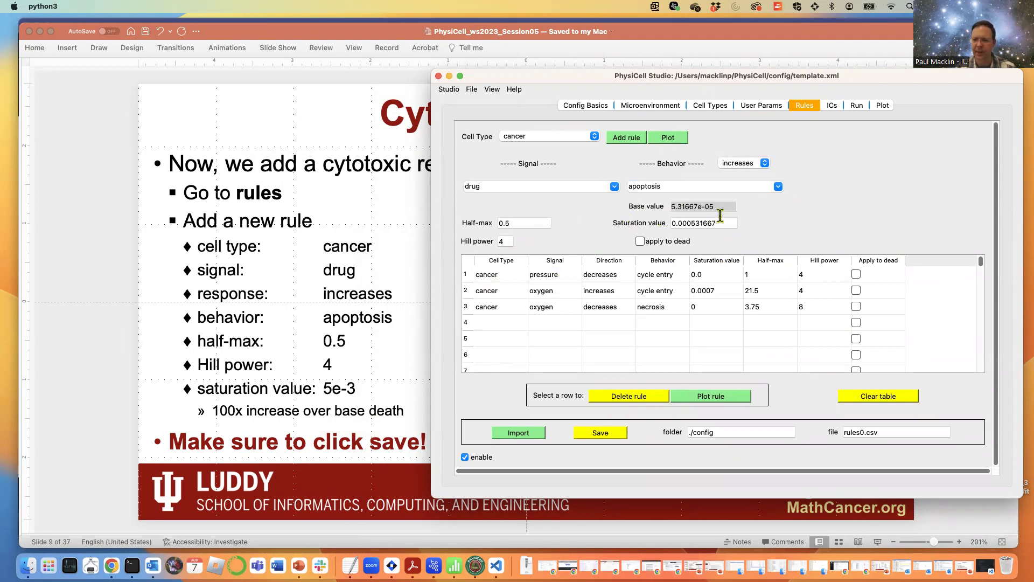
# - Set the new rule's saturation value to 0.0531667, preview its response curve, and add it to the rules table
pyautogui.click(695, 223)
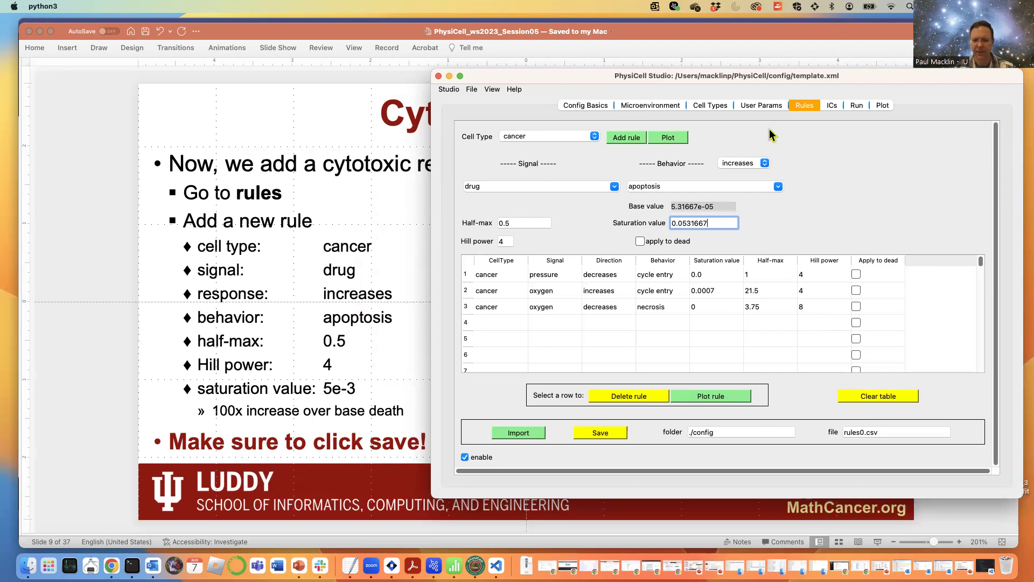
pyautogui.click(677, 137)
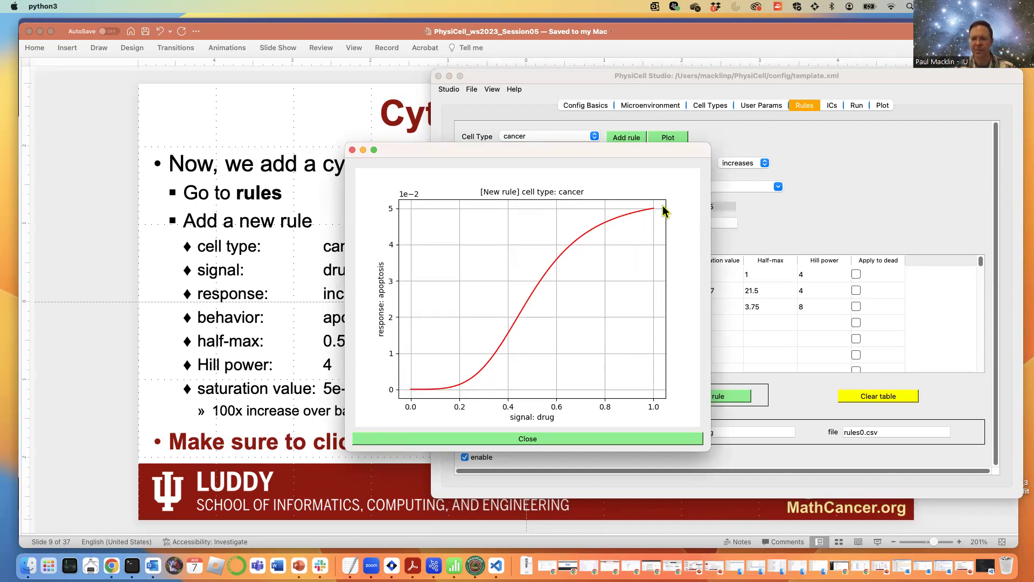
pyautogui.click(528, 438)
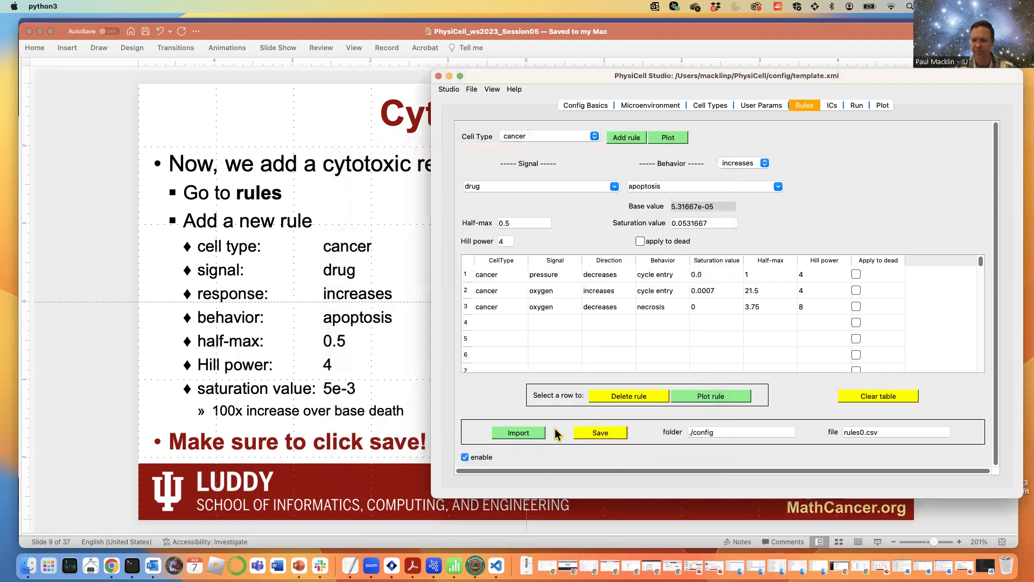
pyautogui.click(636, 138)
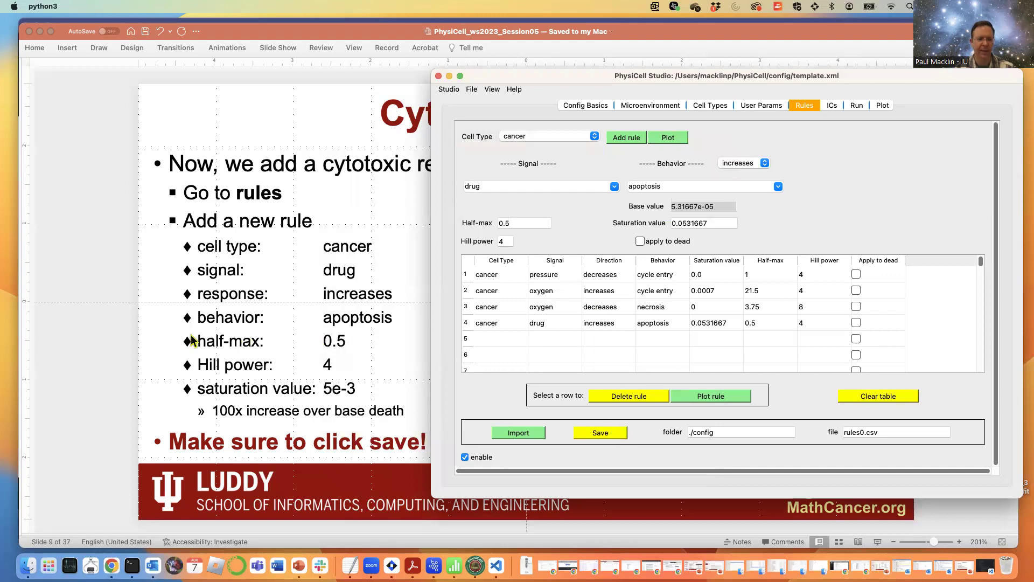
# - Advance the PowerPoint deck by one slide, then return to PhysiCell Studio and run the simulation
pyautogui.click(80, 293)
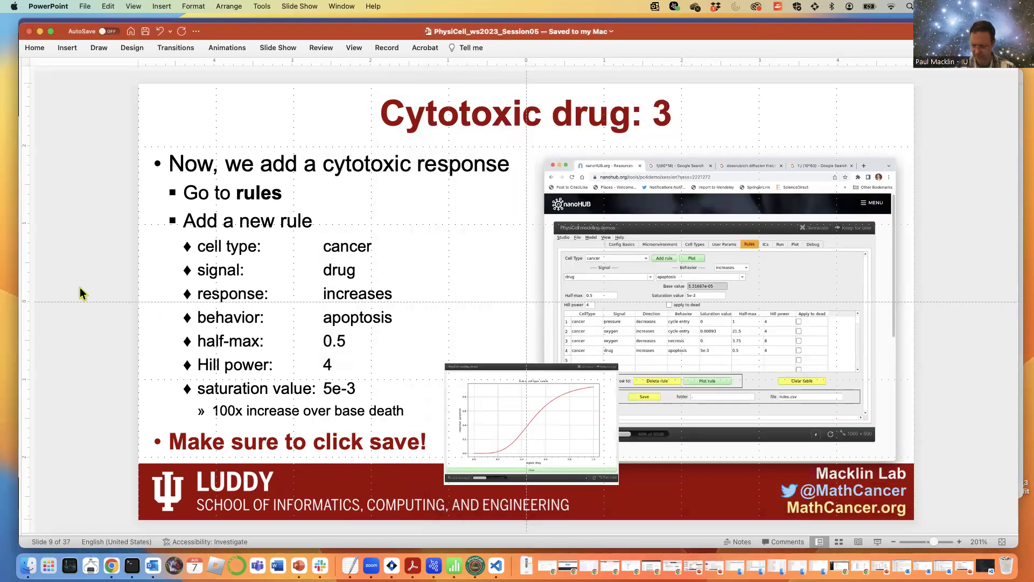
pyautogui.press('Right')
pyautogui.press('super+Tab')
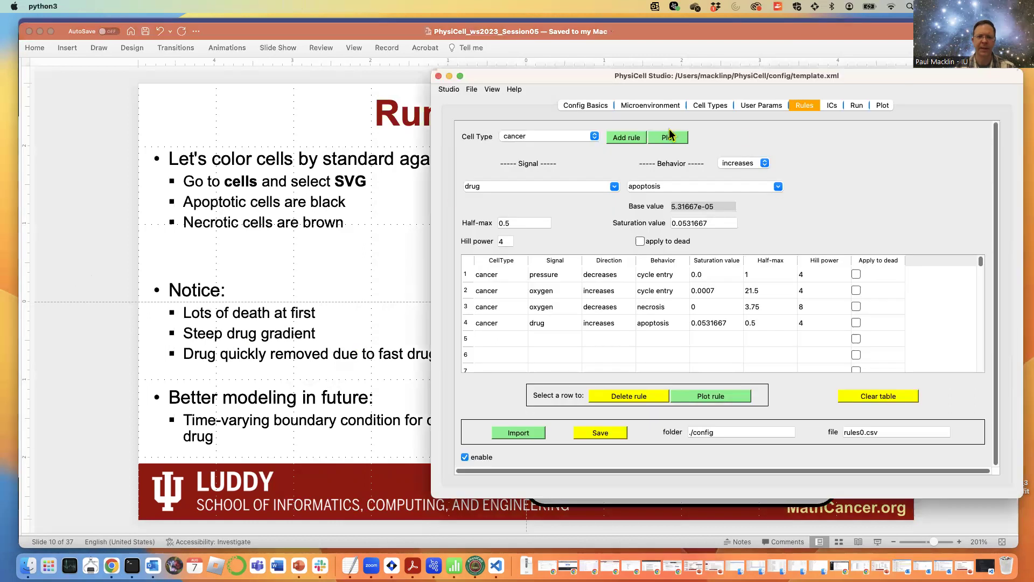
pyautogui.click(853, 107)
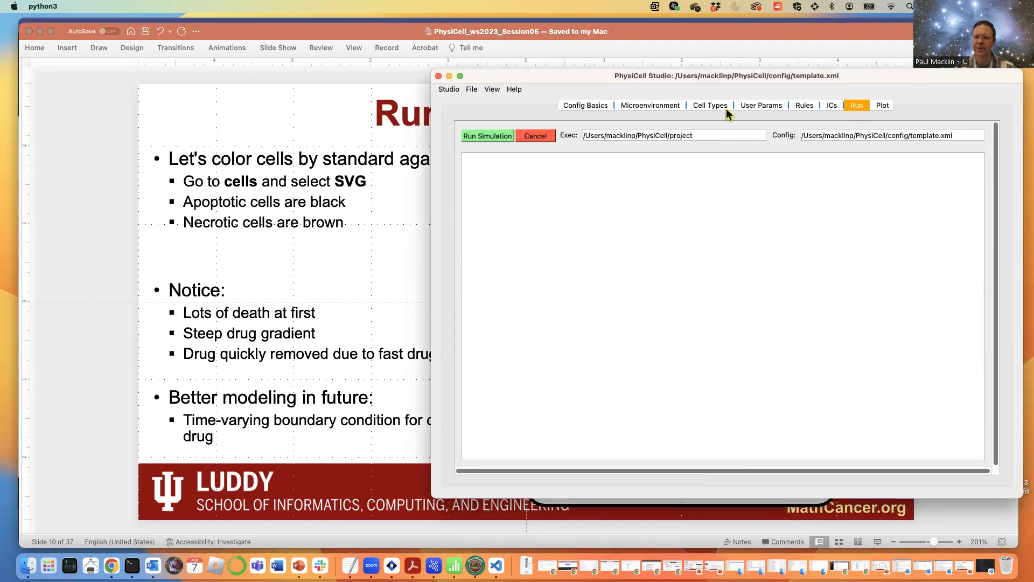
pyautogui.click(488, 136)
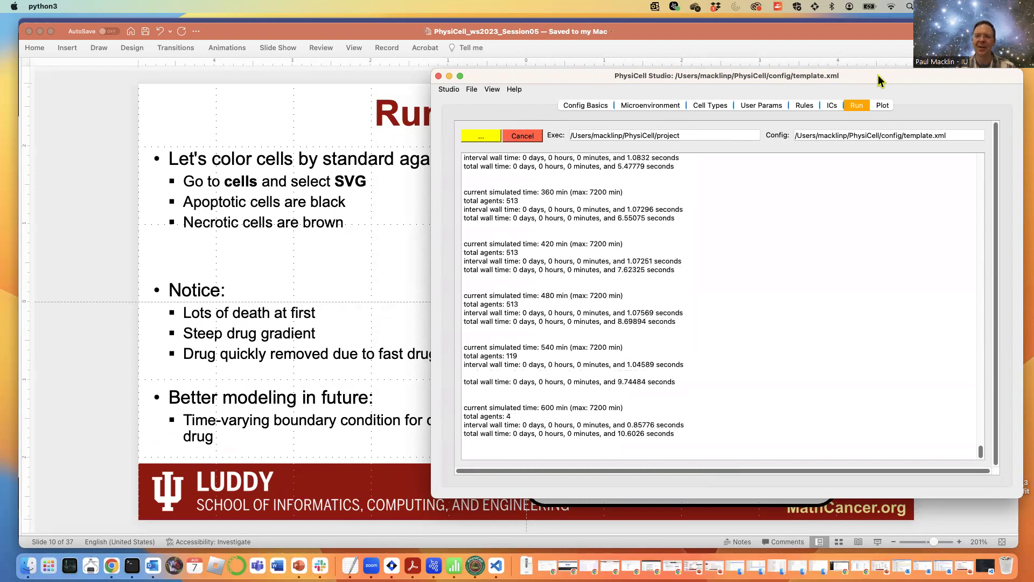
# - Plot the first output frame of the simulation with the drug substrate shown behind the cells
pyautogui.moveTo(882, 78); pyautogui.dragTo(666, 63)
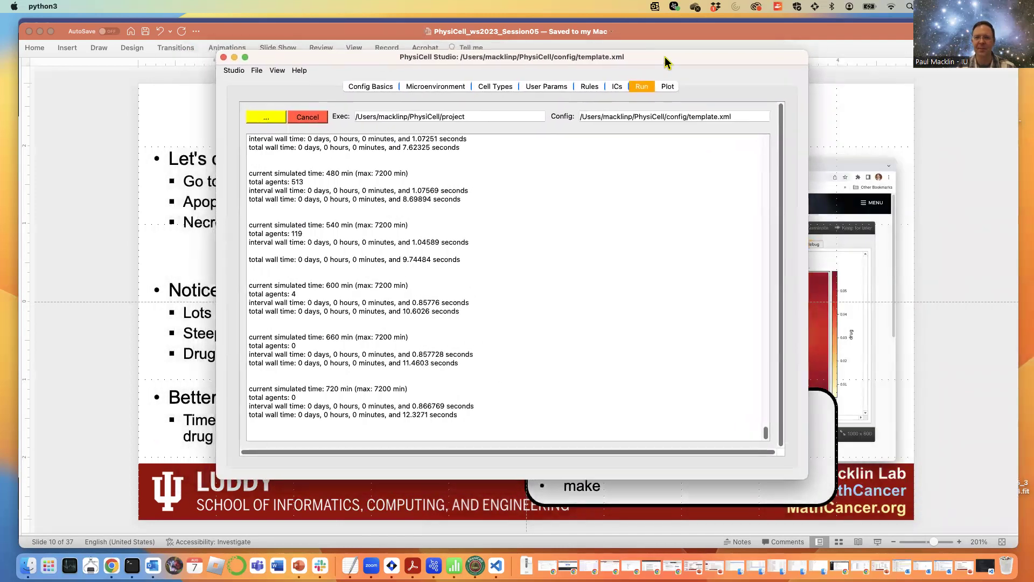
pyautogui.click(670, 88)
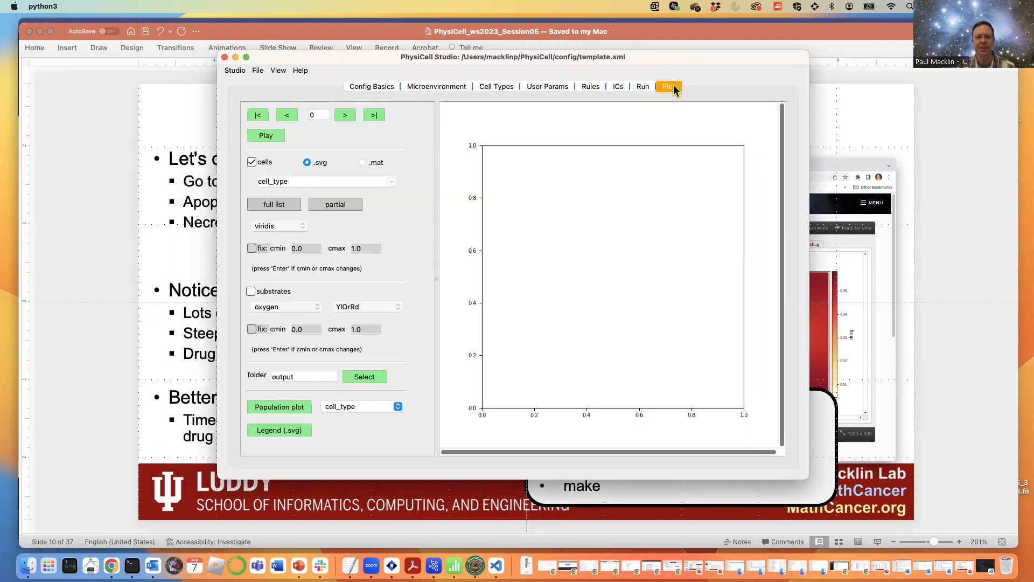
pyautogui.click(261, 118)
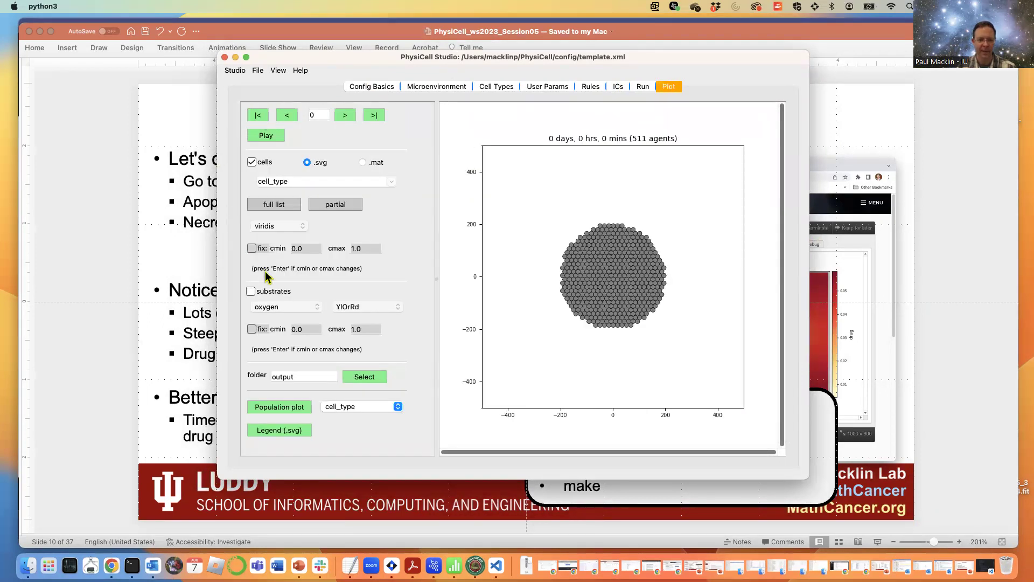
pyautogui.click(251, 292)
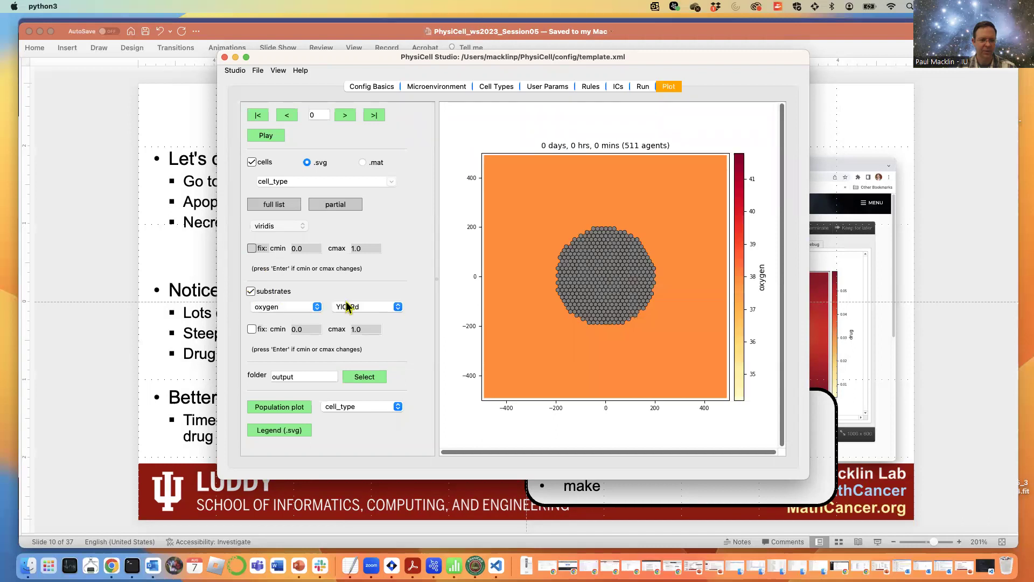
pyautogui.click(317, 307)
pyautogui.click(283, 320)
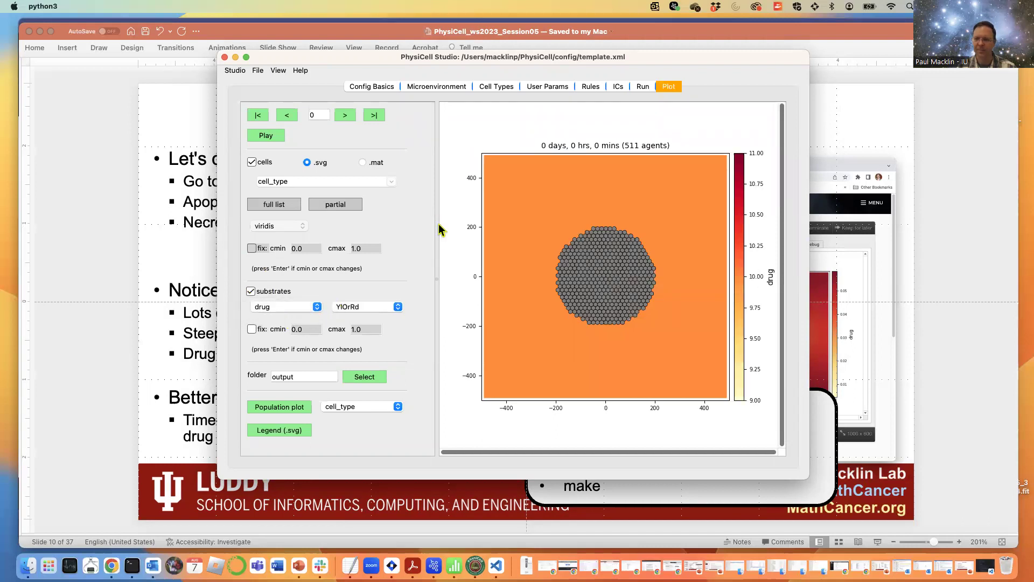
# - Examine the drug gradient in frame 1 with the cells hidden, then show the cells again and return to frame 0
pyautogui.click(345, 116)
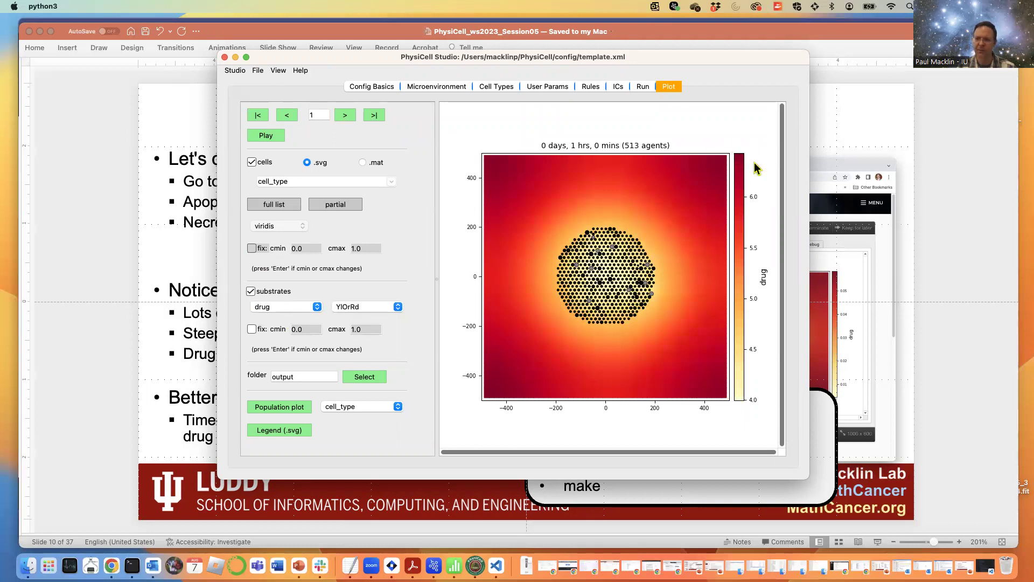
pyautogui.click(252, 162)
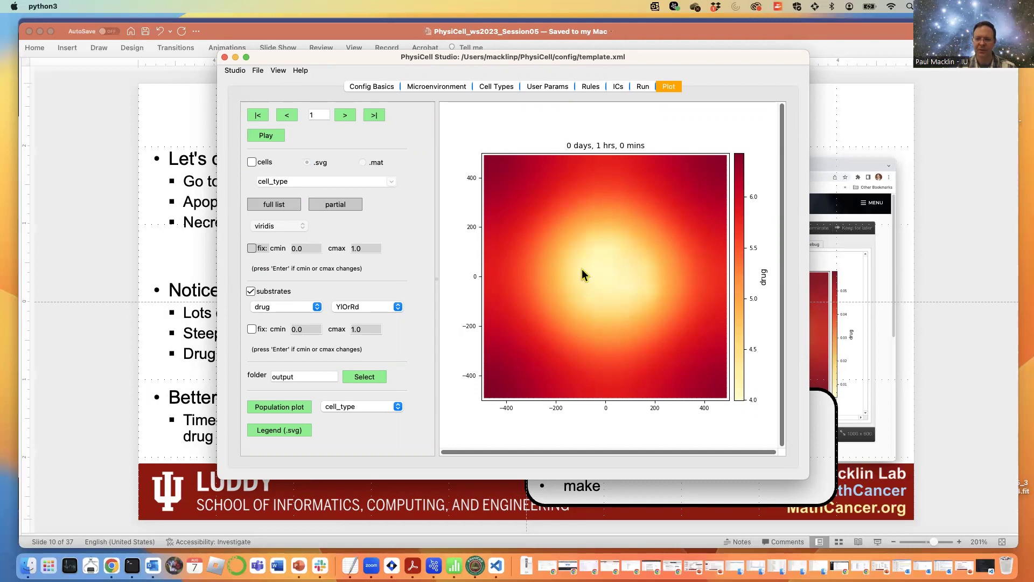
pyautogui.click(252, 162)
pyautogui.click(259, 115)
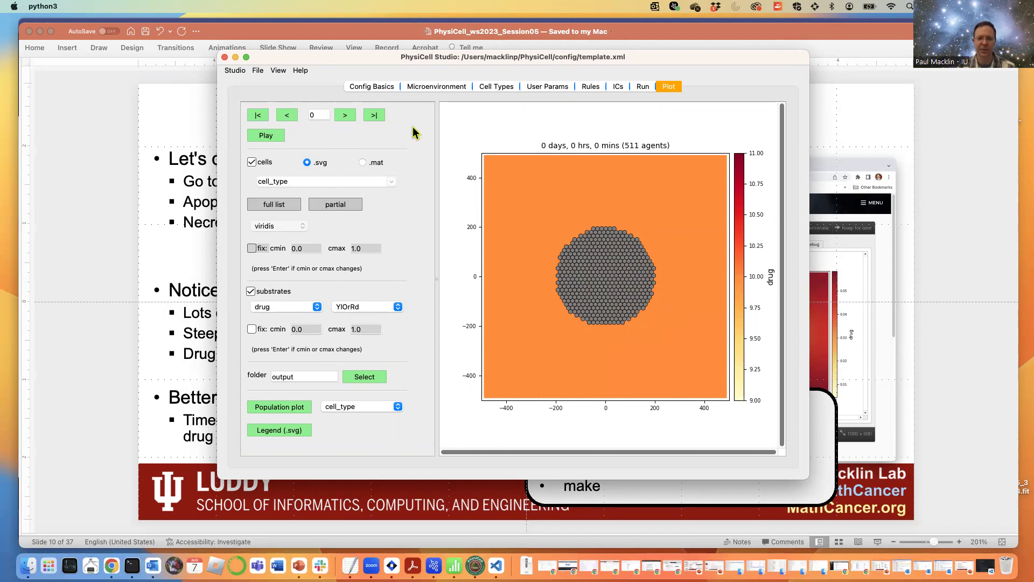
# - Compare the oxygen and drug fields in the initial frame, then play the simulation output with drug displayed
pyautogui.click(315, 307)
pyautogui.click(302, 297)
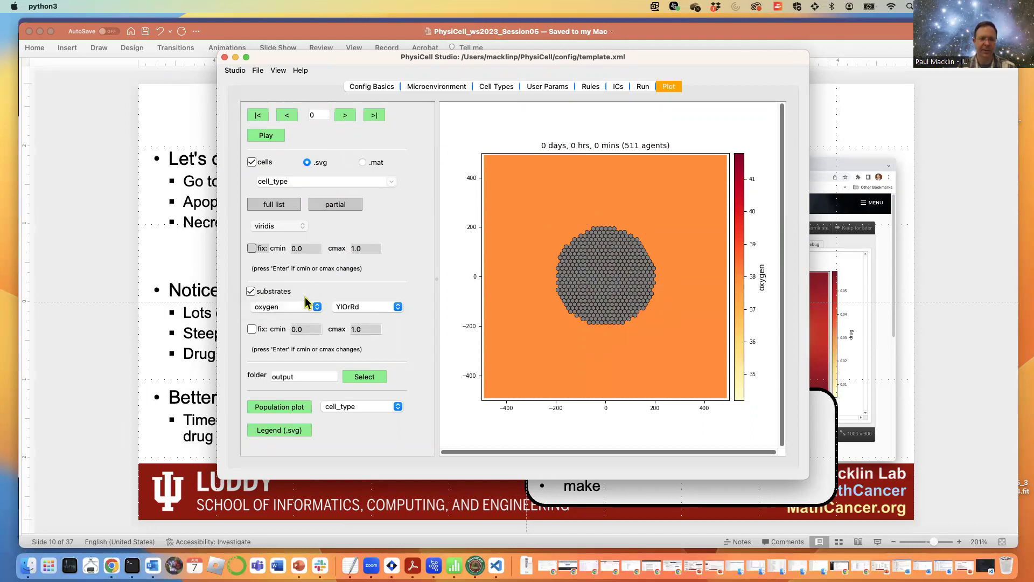
pyautogui.click(305, 312)
pyautogui.click(303, 316)
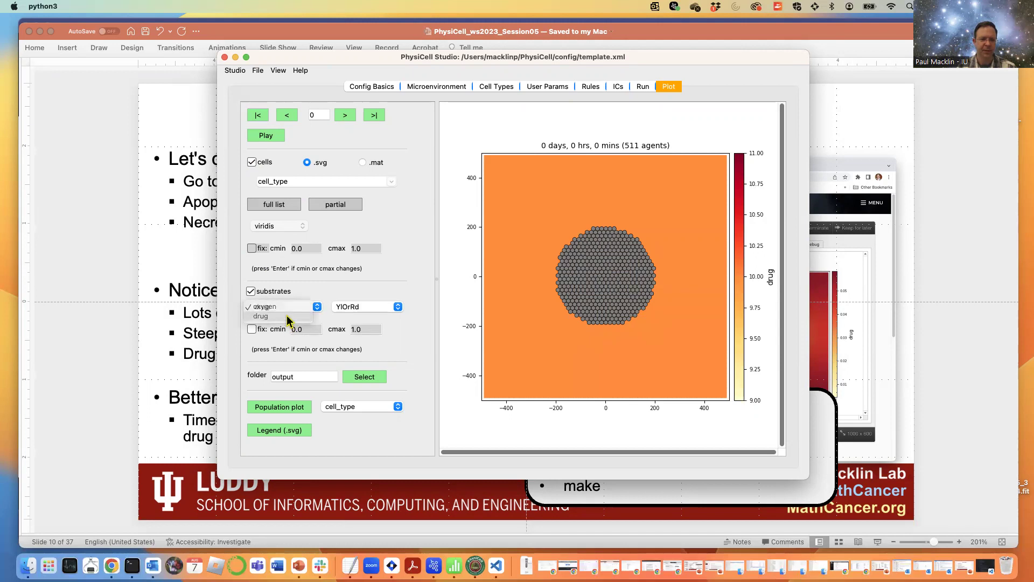
pyautogui.click(262, 137)
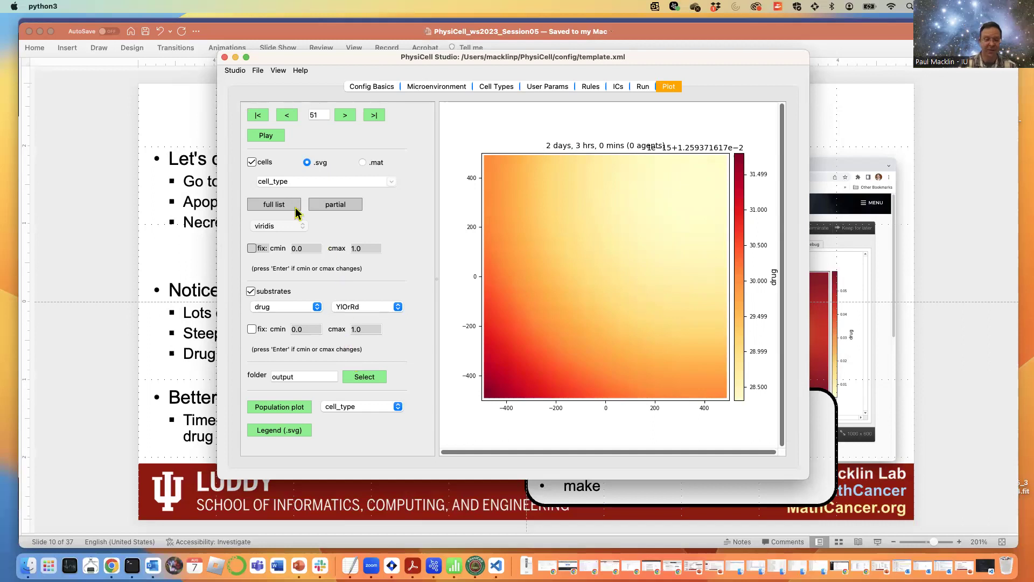
# - Cancel the running simulation
pyautogui.click(643, 87)
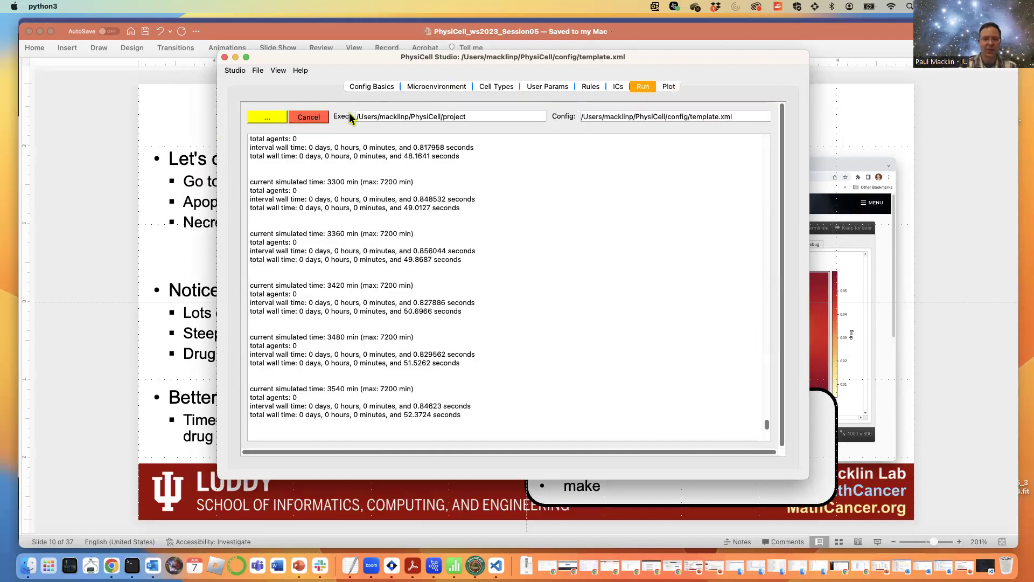
pyautogui.click(315, 117)
pyautogui.click(669, 87)
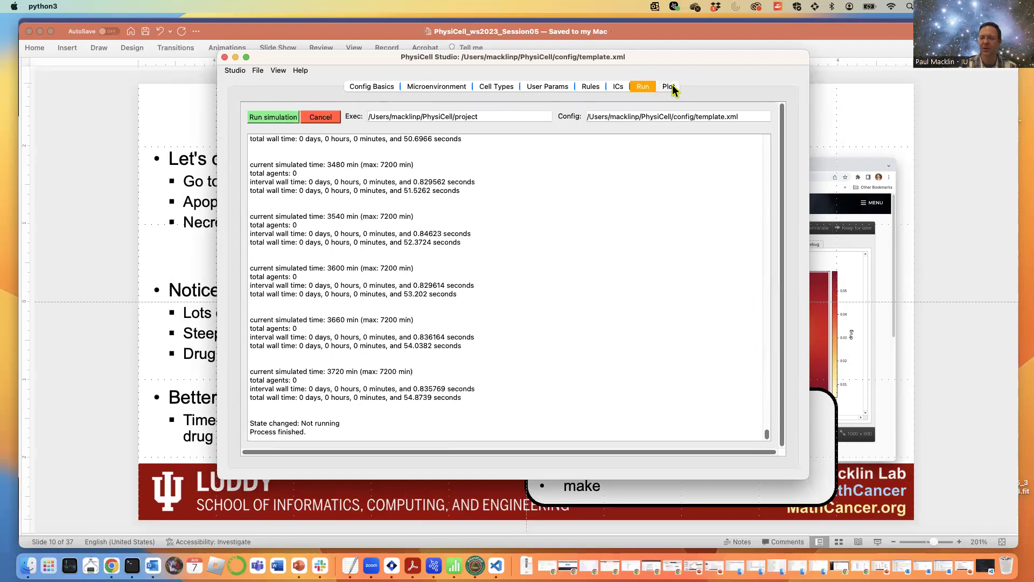
# - Review the drug substrate's microenvironment settings, then switch to PowerPoint and go back to the "Cytotoxic drug: 3" slide
pyautogui.click(423, 88)
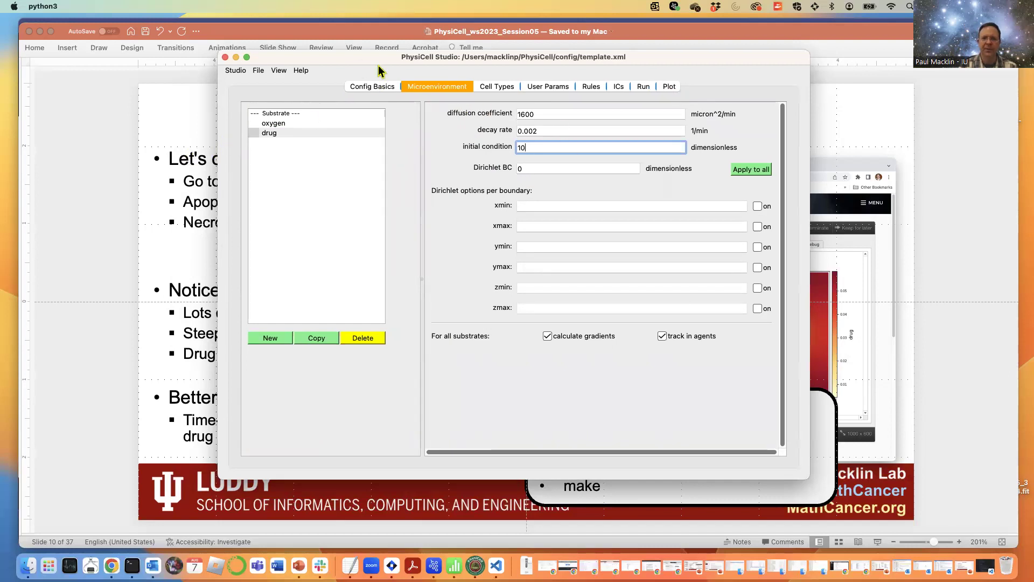
pyautogui.moveTo(361, 56); pyautogui.dragTo(479, 95)
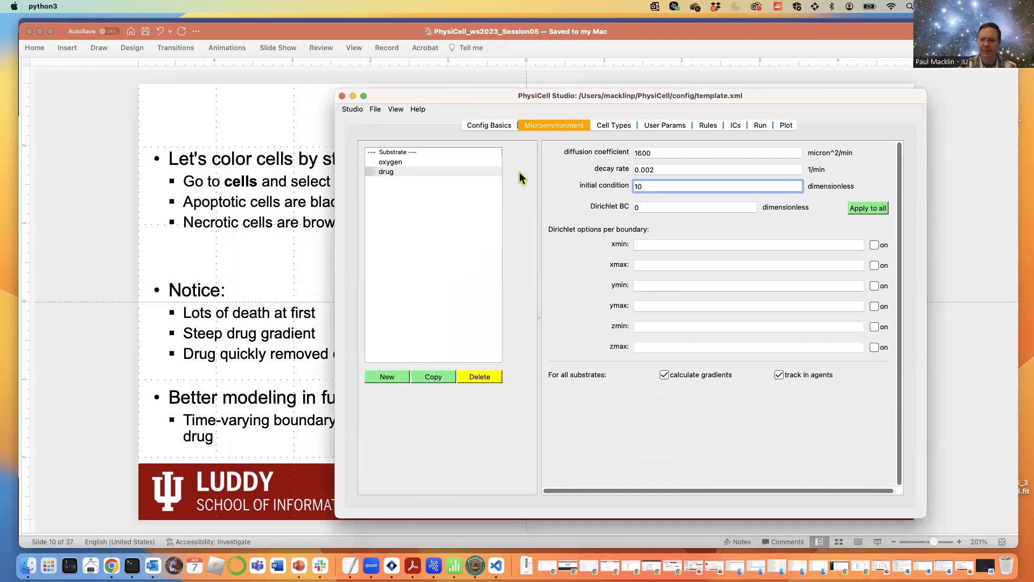
pyautogui.click(237, 148)
pyautogui.press('pageup')
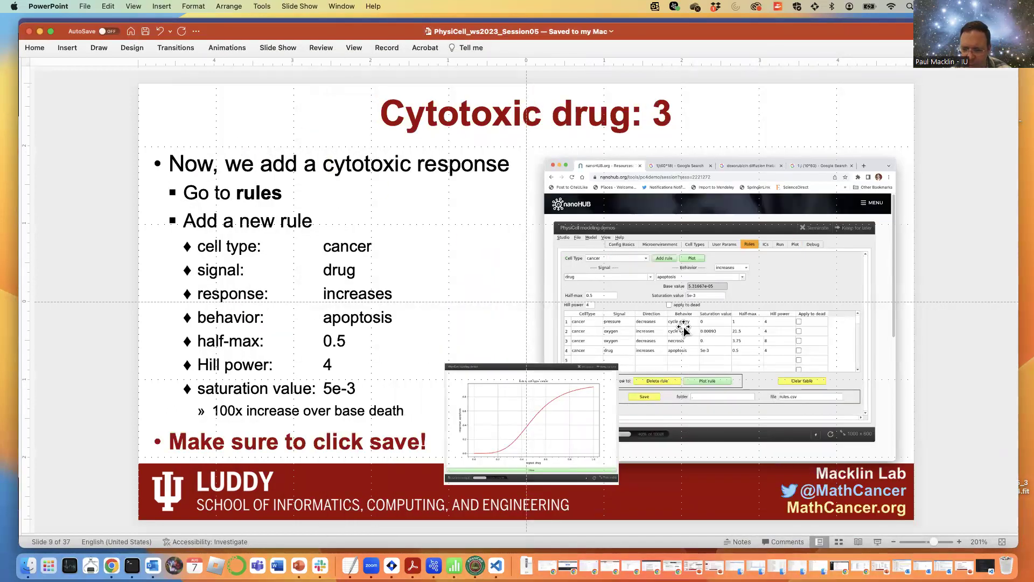
# - Switch to PhysiCell Studio, set the saturation value of the cancer drug-increases-apoptosis rule to 5e-3 and save the rules
pyautogui.press('super+Tab')
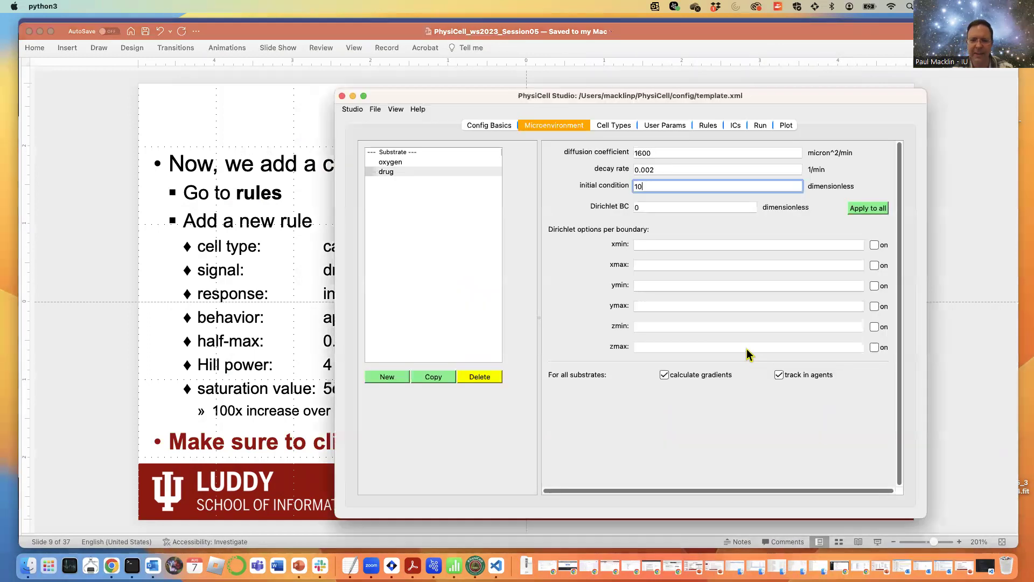
pyautogui.click(709, 127)
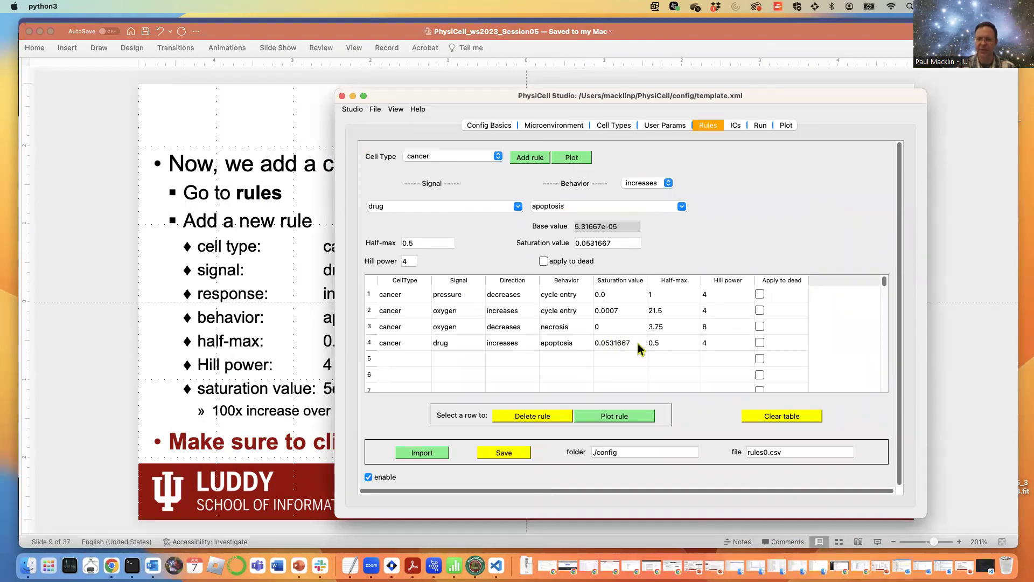
pyautogui.moveTo(667, 101); pyautogui.dragTo(531, 43)
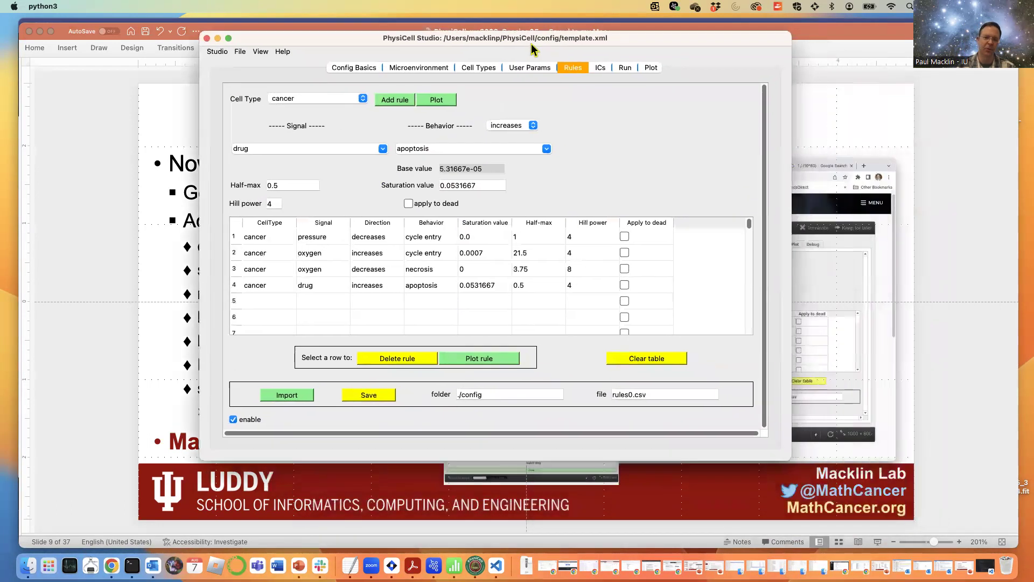
pyautogui.doubleClick(476, 285)
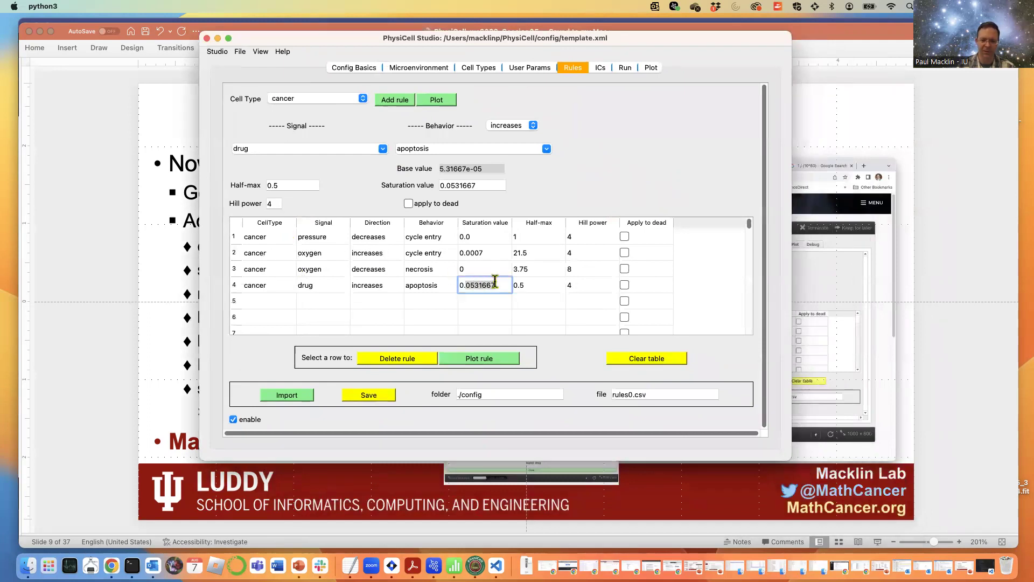
pyautogui.press('BackSpace')
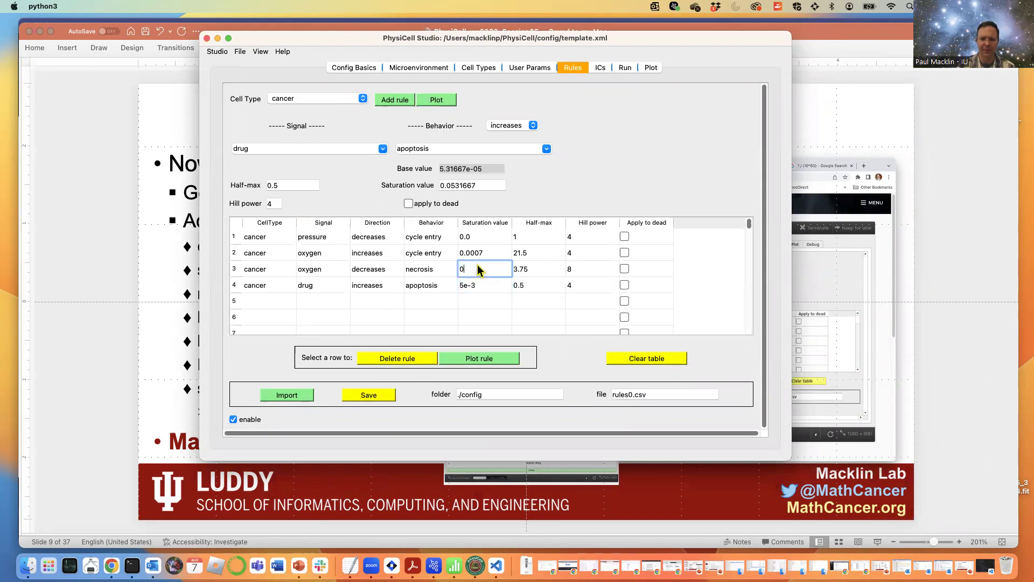
pyautogui.click(380, 396)
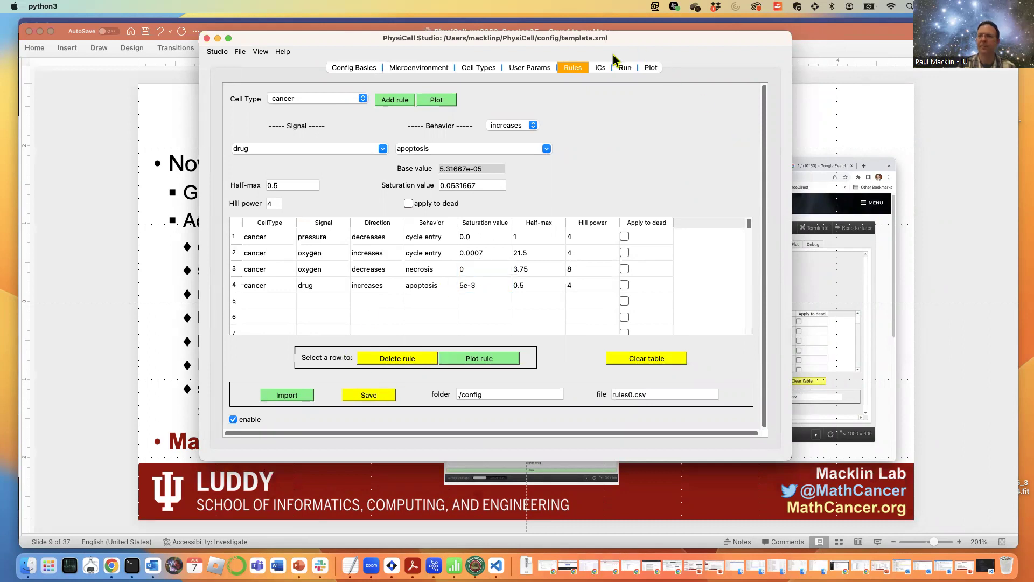
# - Run the simulation with the saved rules
pyautogui.click(599, 68)
pyautogui.click(624, 68)
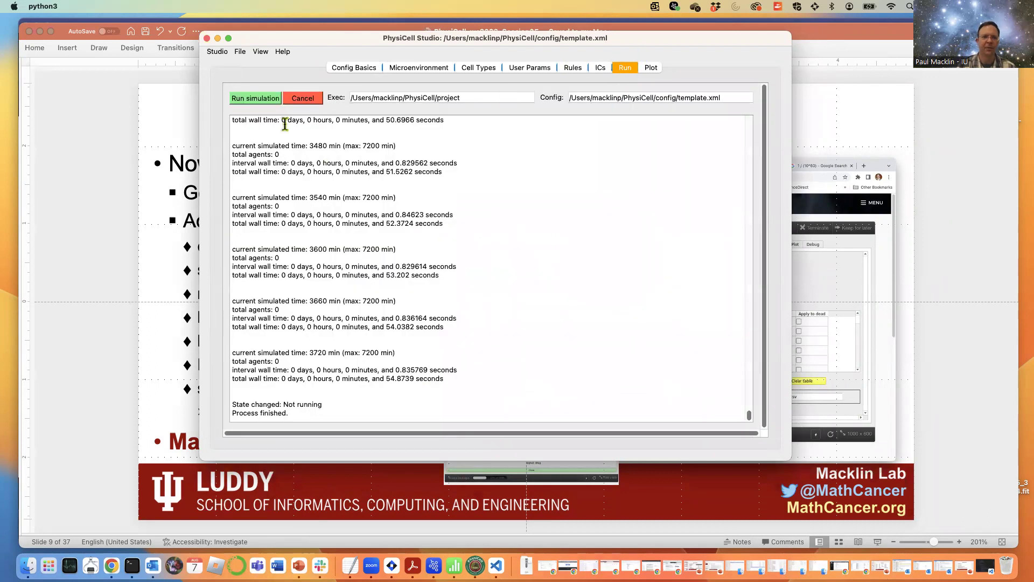
pyautogui.click(259, 97)
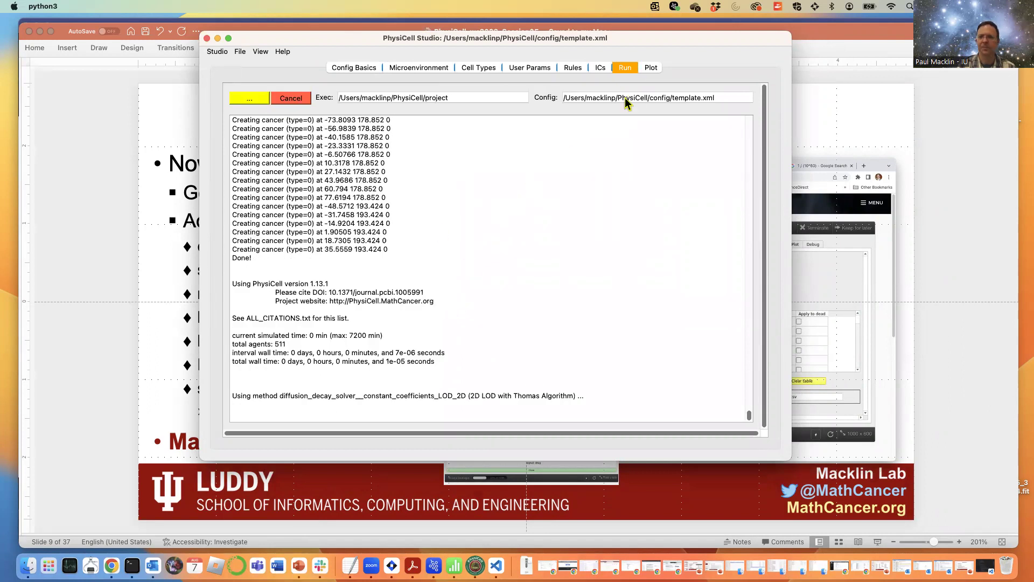
# - Play the simulation output from the initial frame with oxygen displayed and pause it
pyautogui.click(651, 67)
pyautogui.click(240, 96)
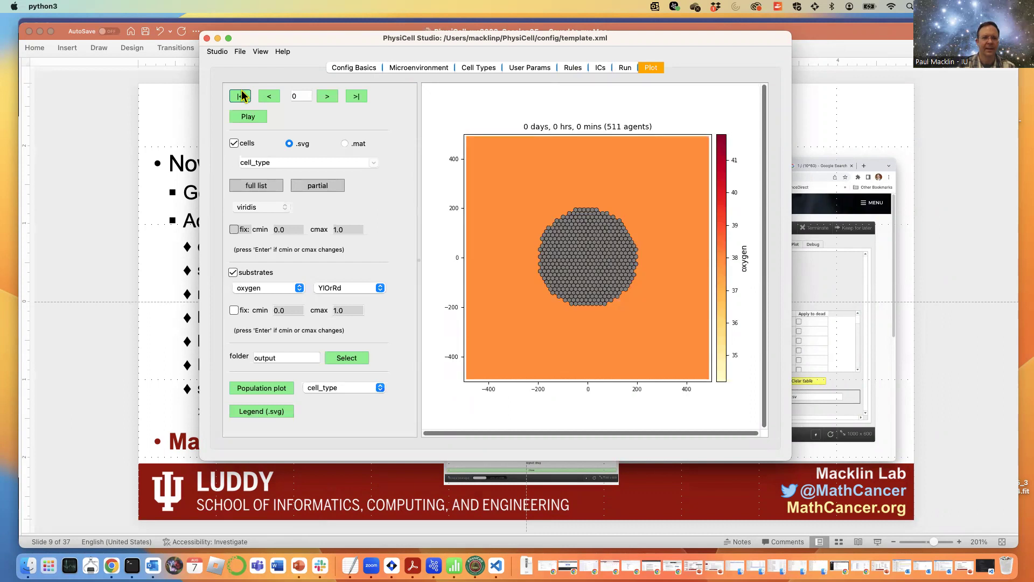
pyautogui.click(325, 96)
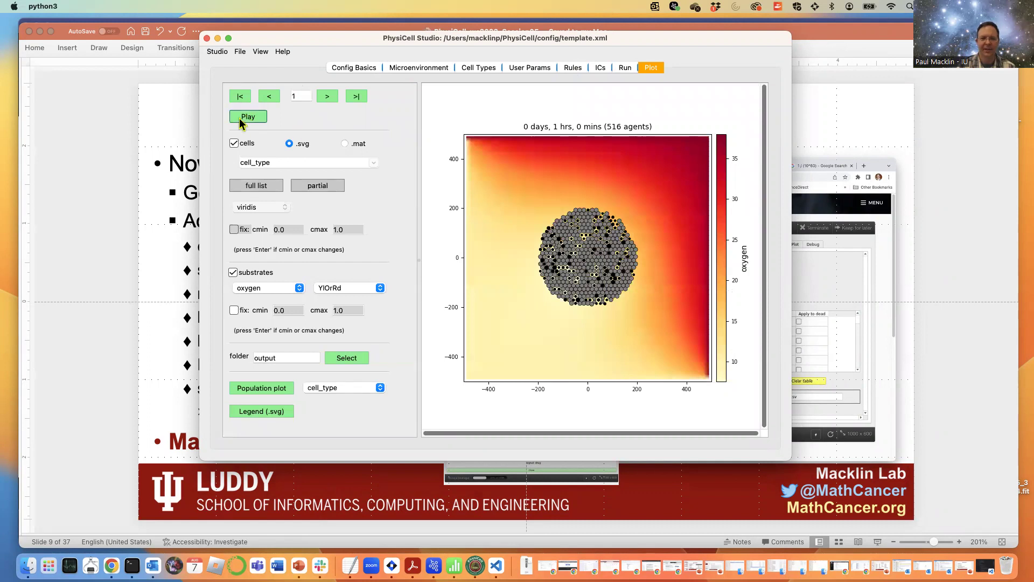
pyautogui.click(243, 117)
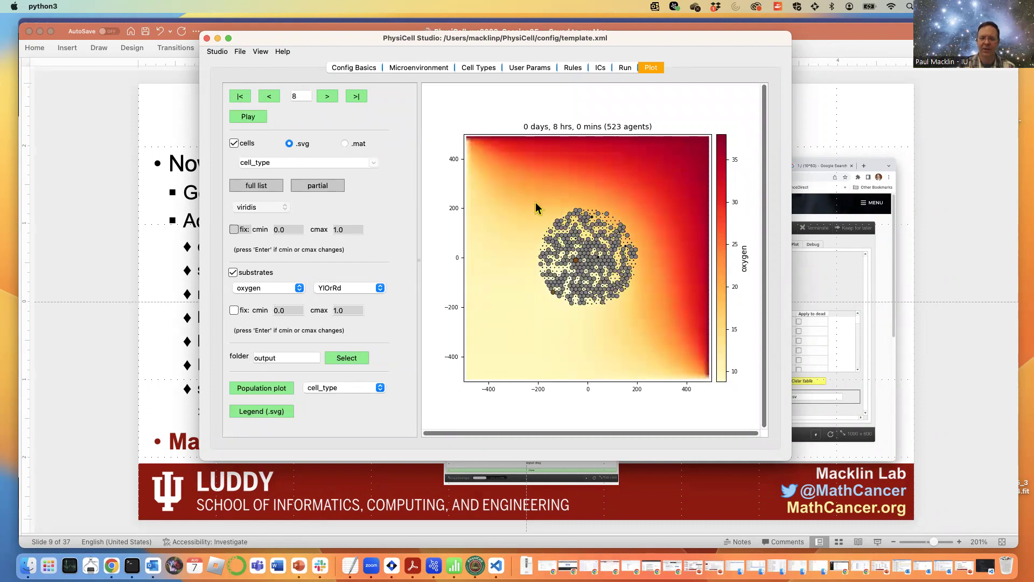
pyautogui.click(249, 118)
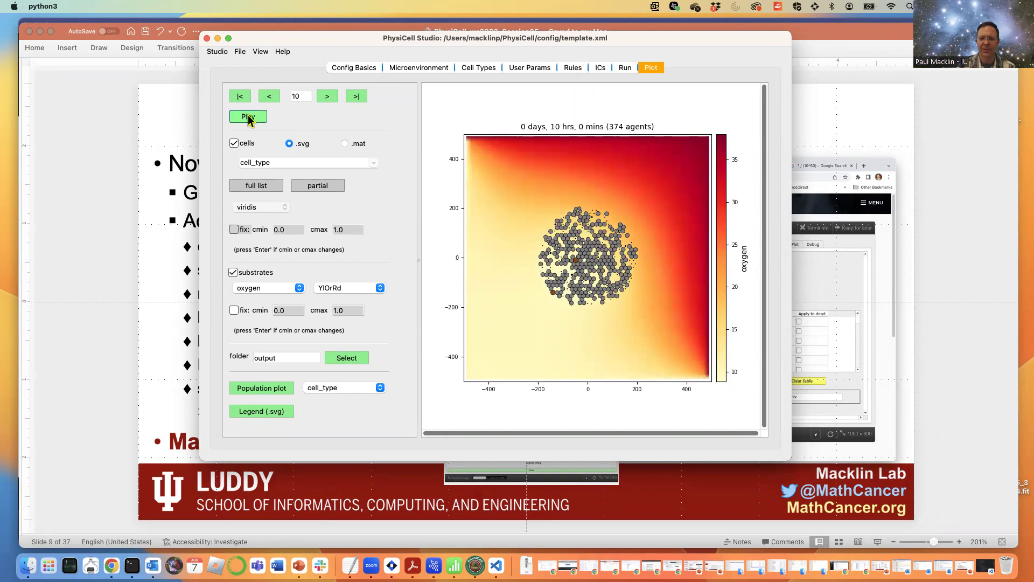
# - Display the drug substrate and play the output to examine how the drug field and the cells evolve
pyautogui.click(282, 292)
pyautogui.click(278, 300)
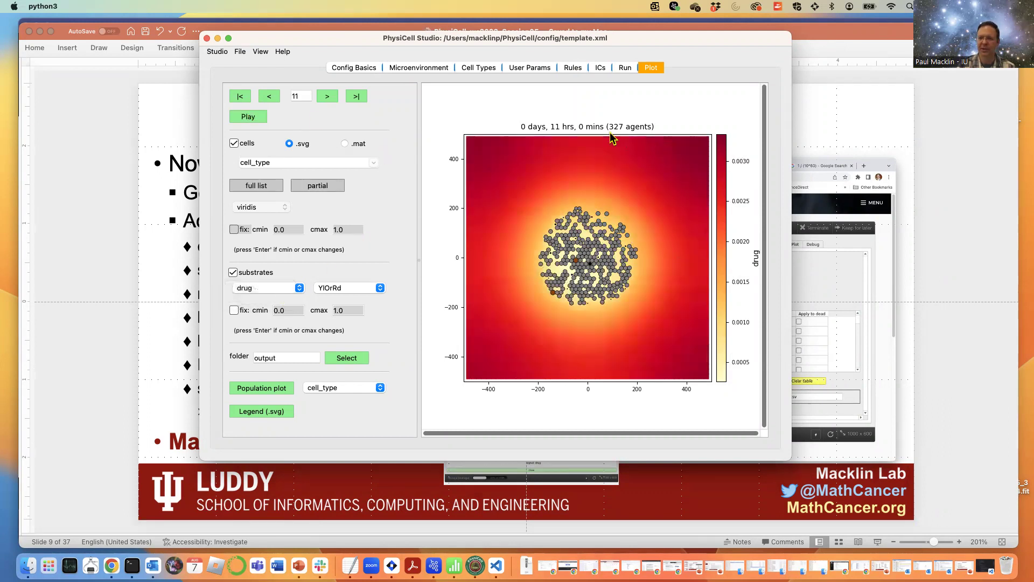
pyautogui.click(239, 98)
pyautogui.click(248, 117)
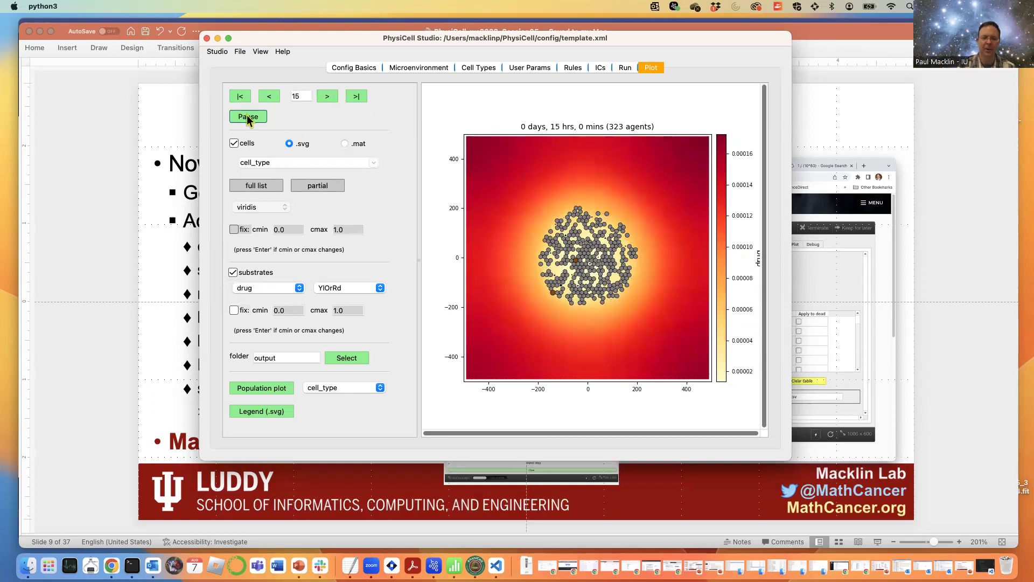
pyautogui.click(247, 116)
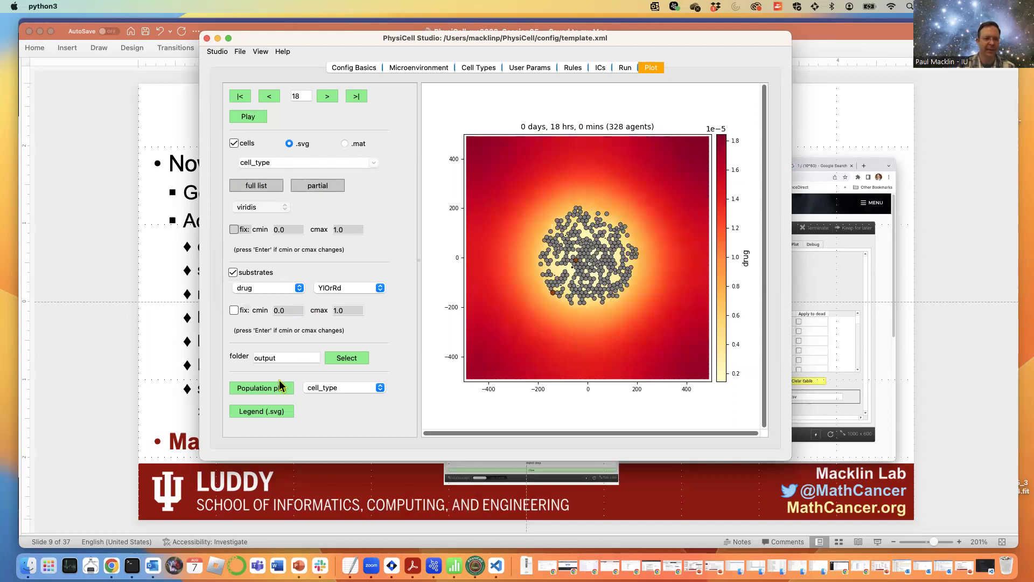
pyautogui.click(249, 116)
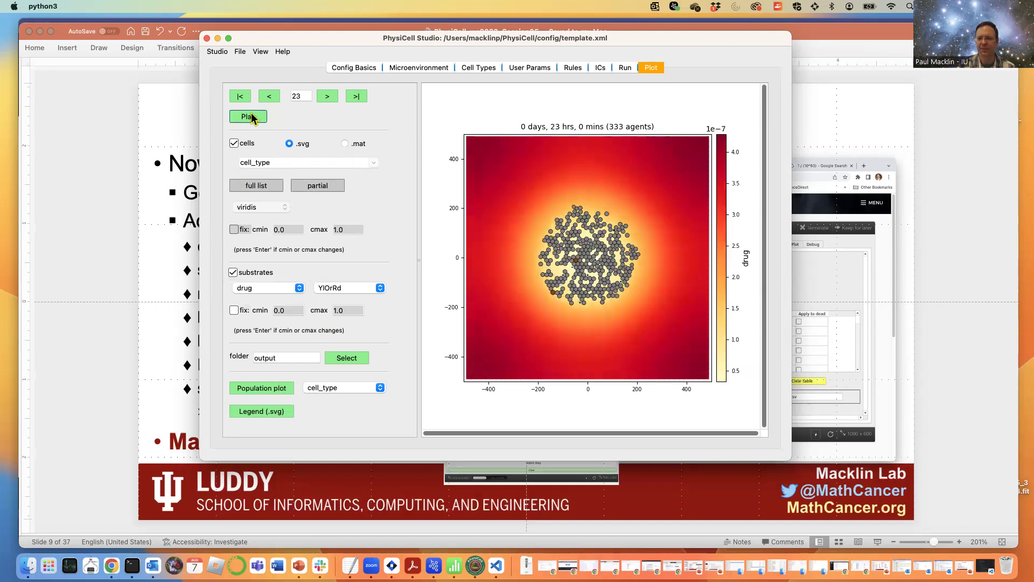
pyautogui.click(426, 72)
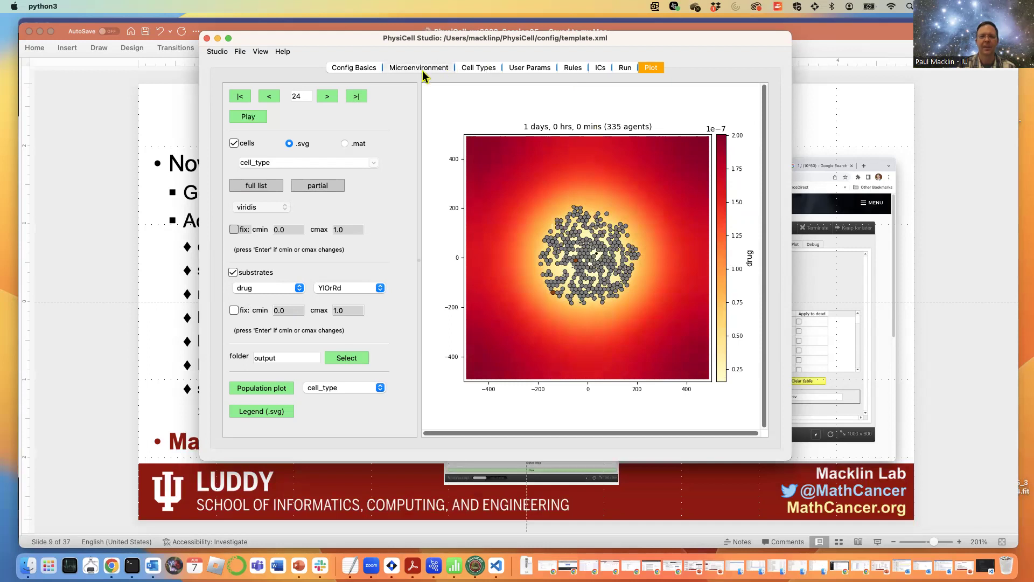
pyautogui.click(268, 105)
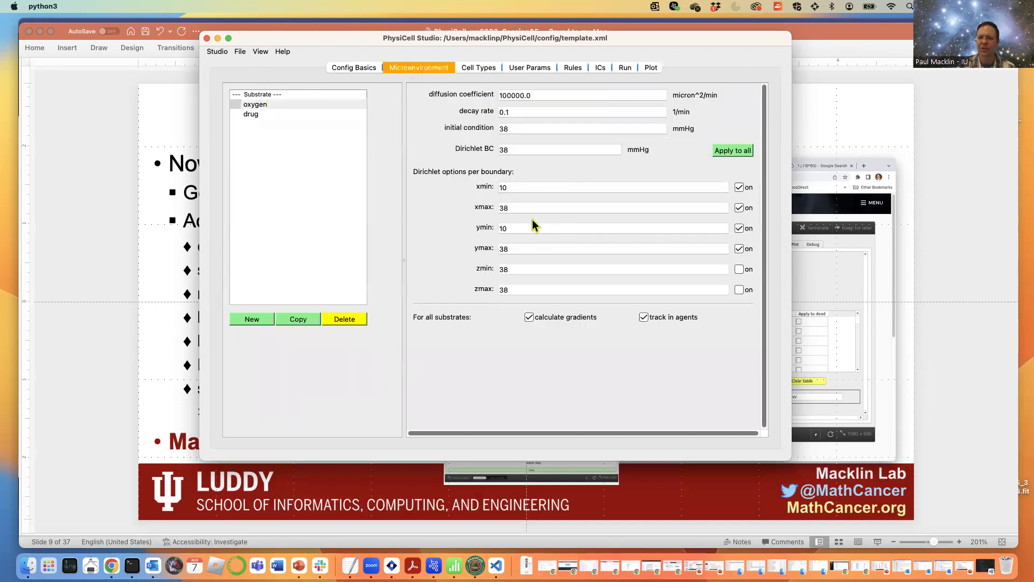
pyautogui.doubleClick(508, 187)
pyautogui.write('5')
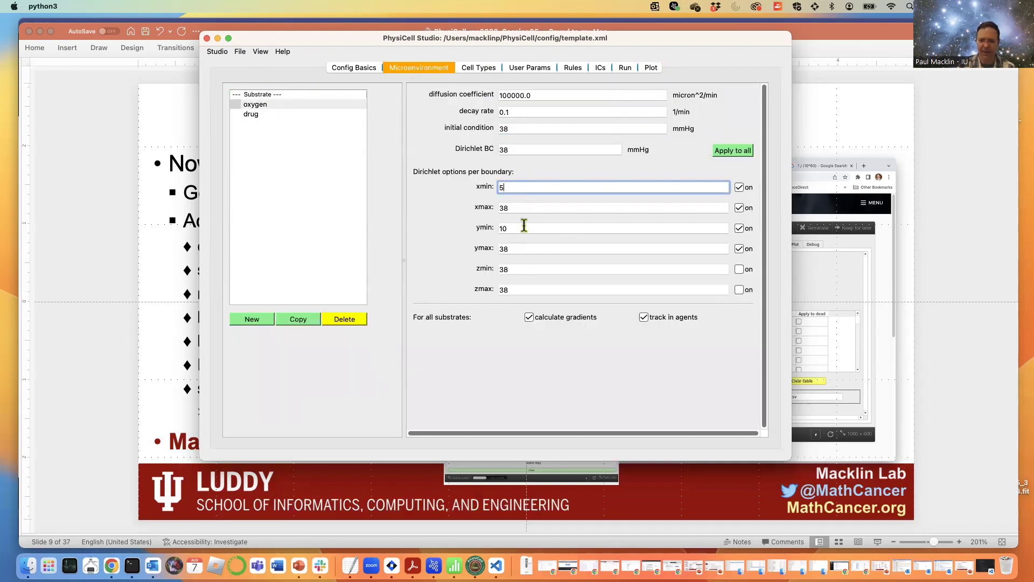
pyautogui.moveTo(524, 224); pyautogui.dragTo(495, 235)
pyautogui.click(515, 184)
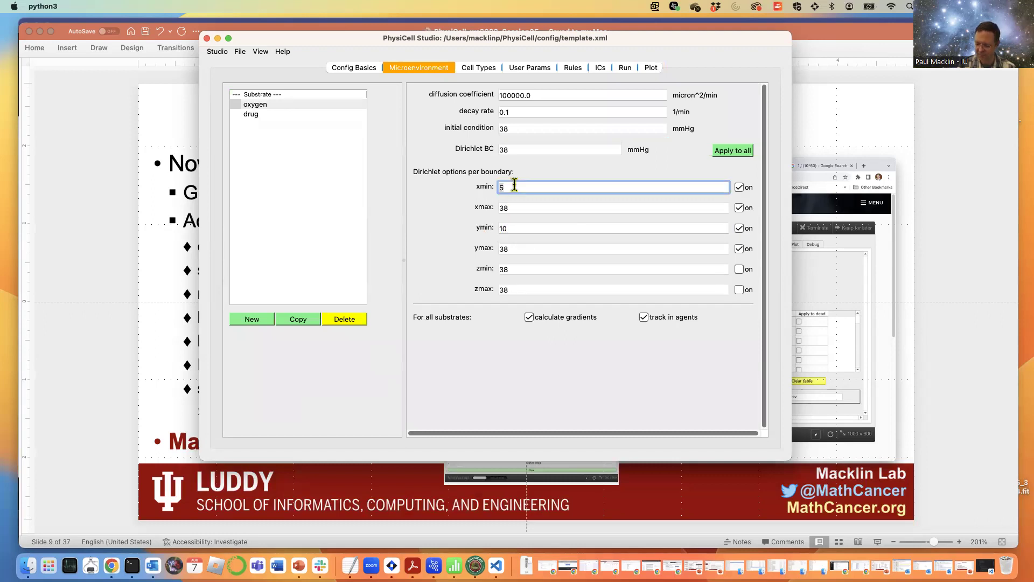
pyautogui.press('BackSpace')
pyautogui.write('10')
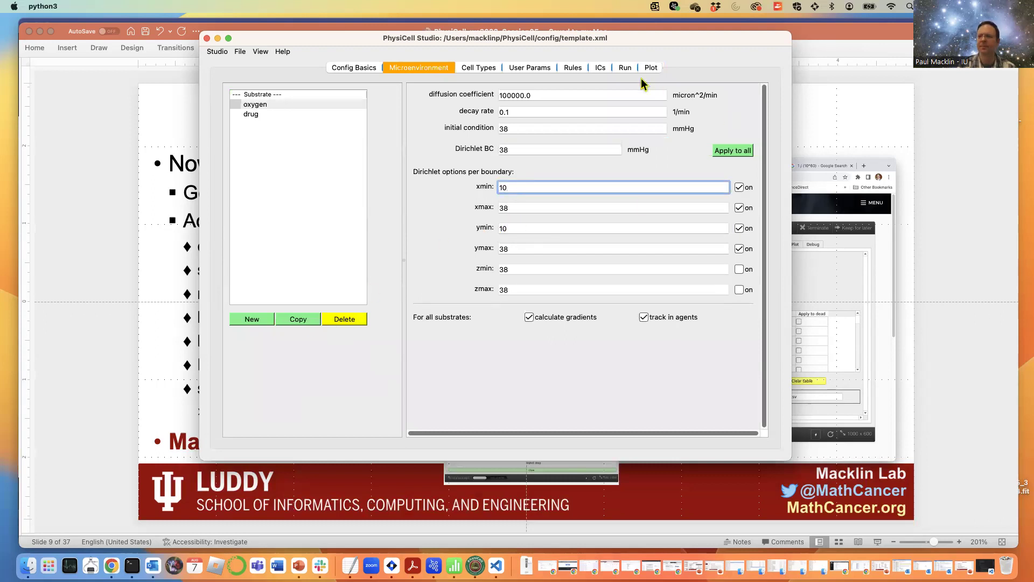
# - Check the run progress, play further output frames with drug displayed, and continue playback with oxygen displayed
pyautogui.click(624, 68)
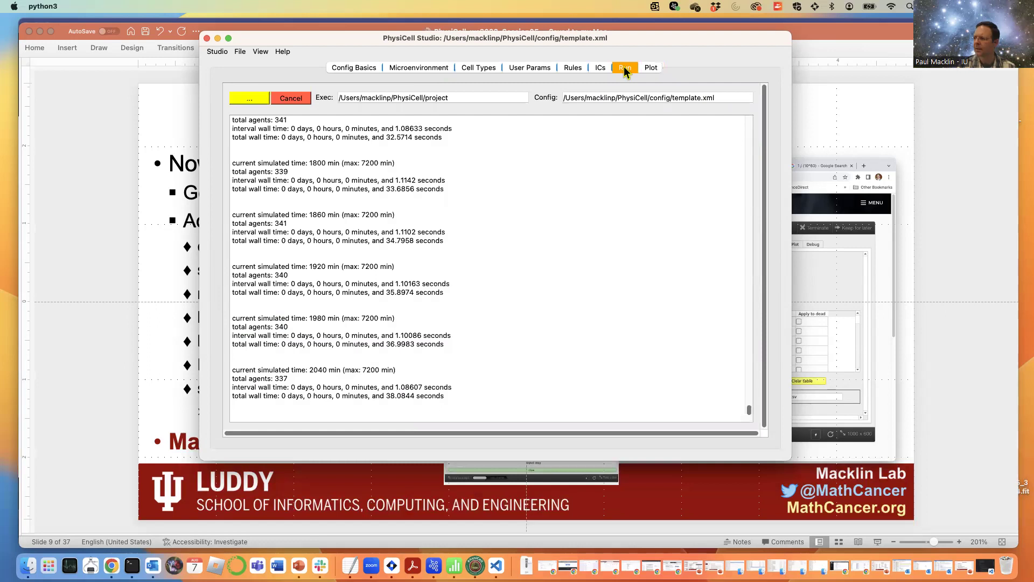
pyautogui.click(650, 68)
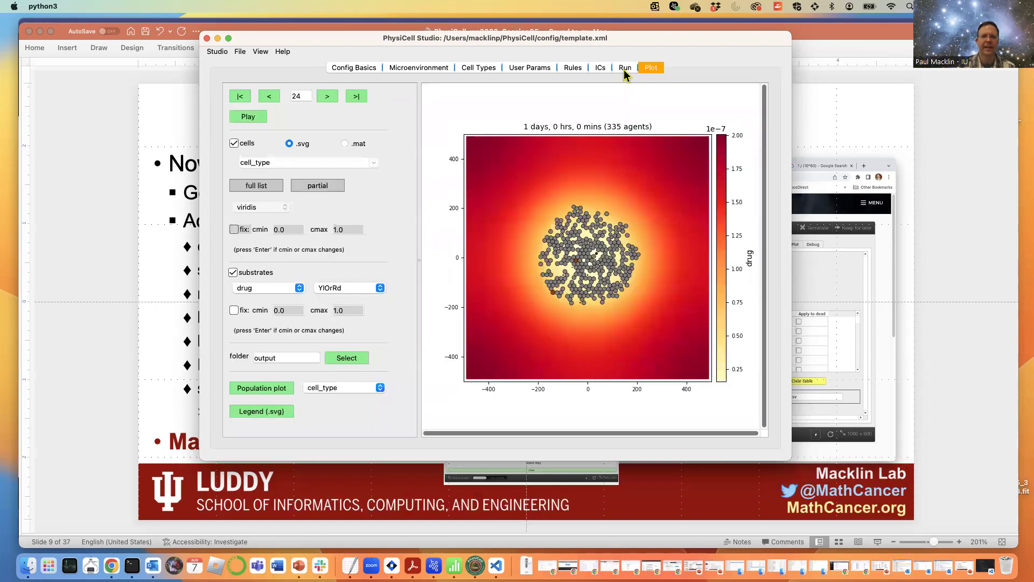
pyautogui.click(261, 115)
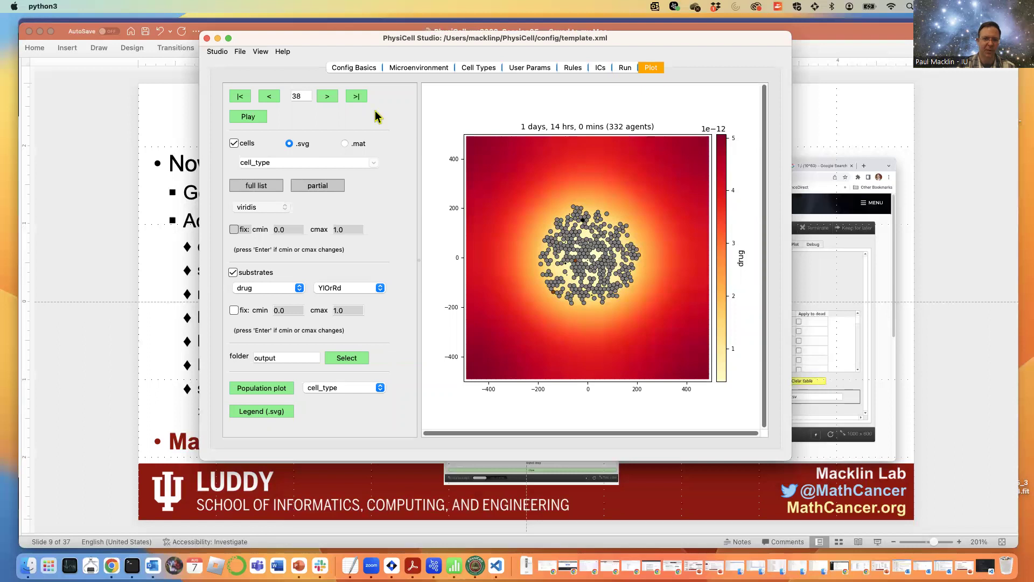
pyautogui.click(285, 288)
pyautogui.press('Up')
pyautogui.press('Return')
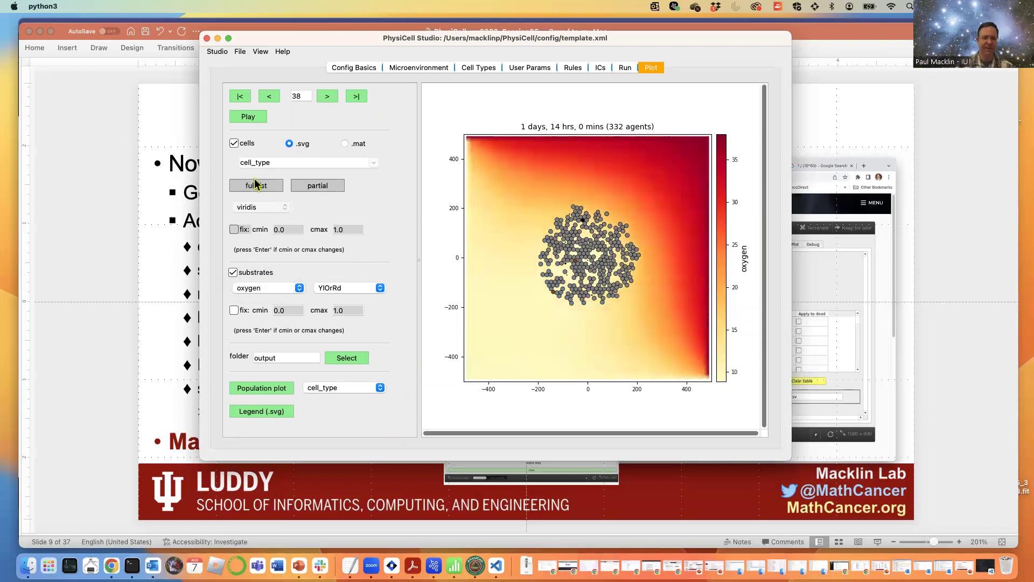
pyautogui.click(248, 117)
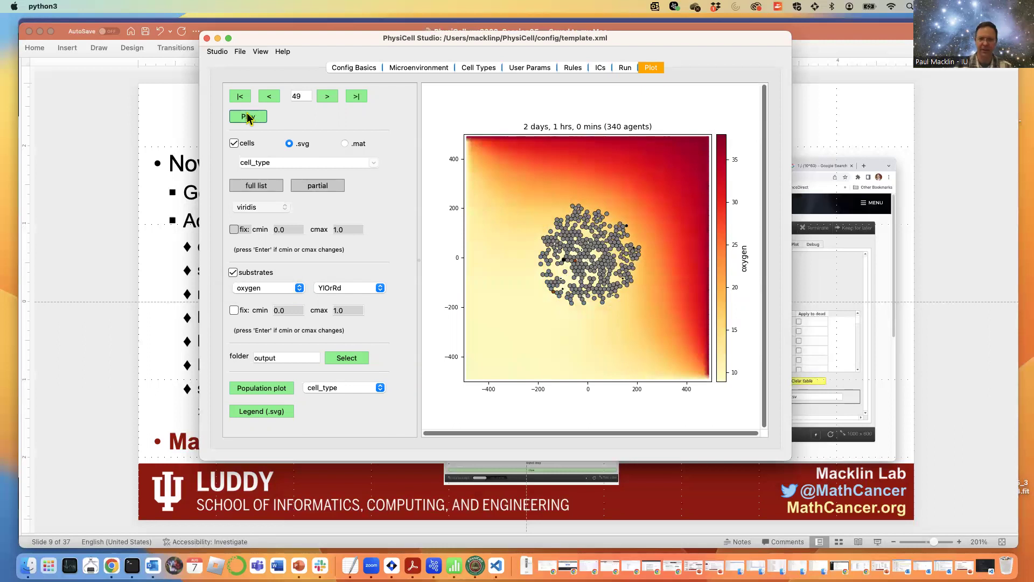
# - Cancel the running simulation and set the drug substrate's initial condition to 1
pyautogui.click(626, 67)
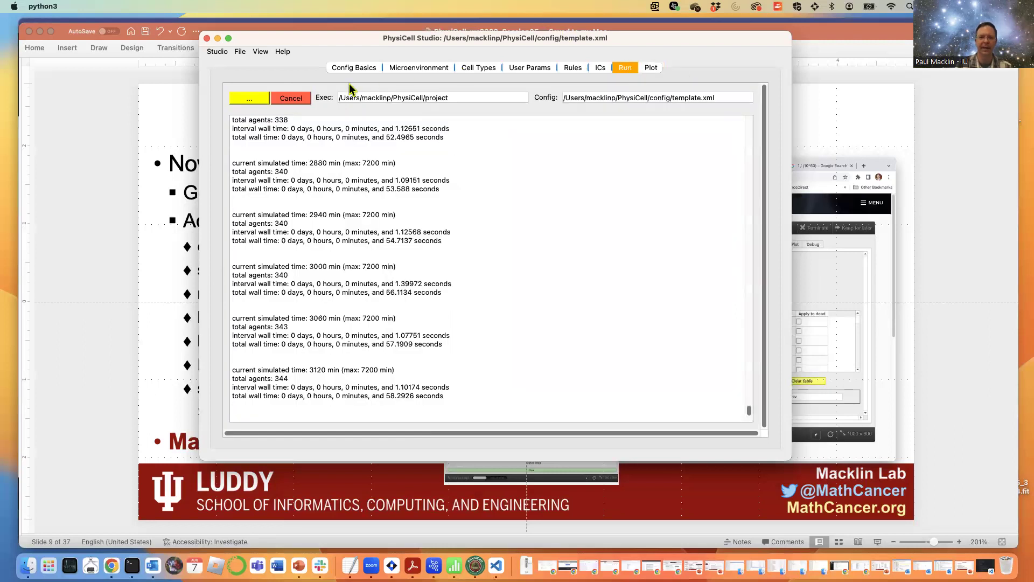
pyautogui.click(302, 96)
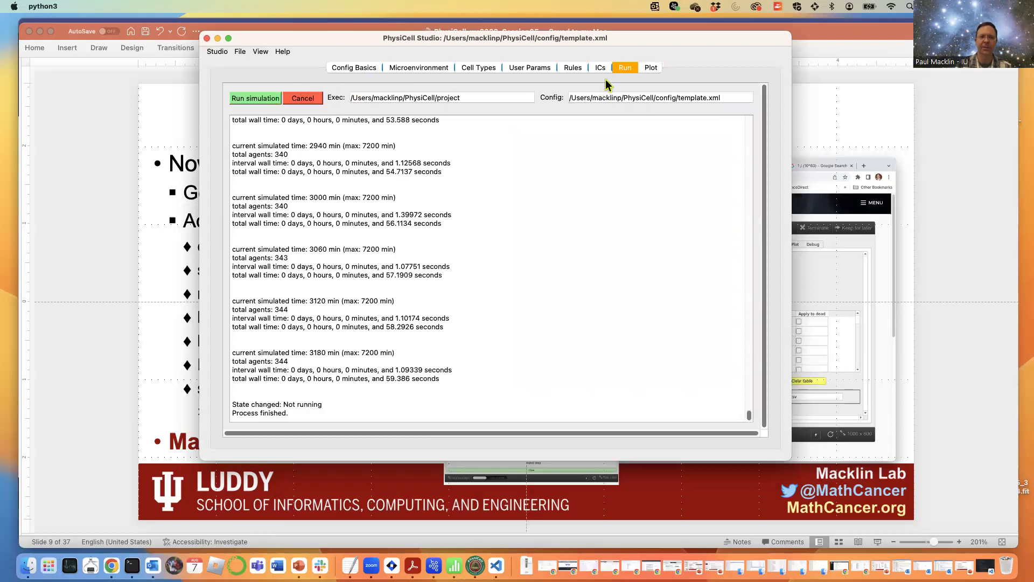
pyautogui.click(415, 65)
pyautogui.click(248, 114)
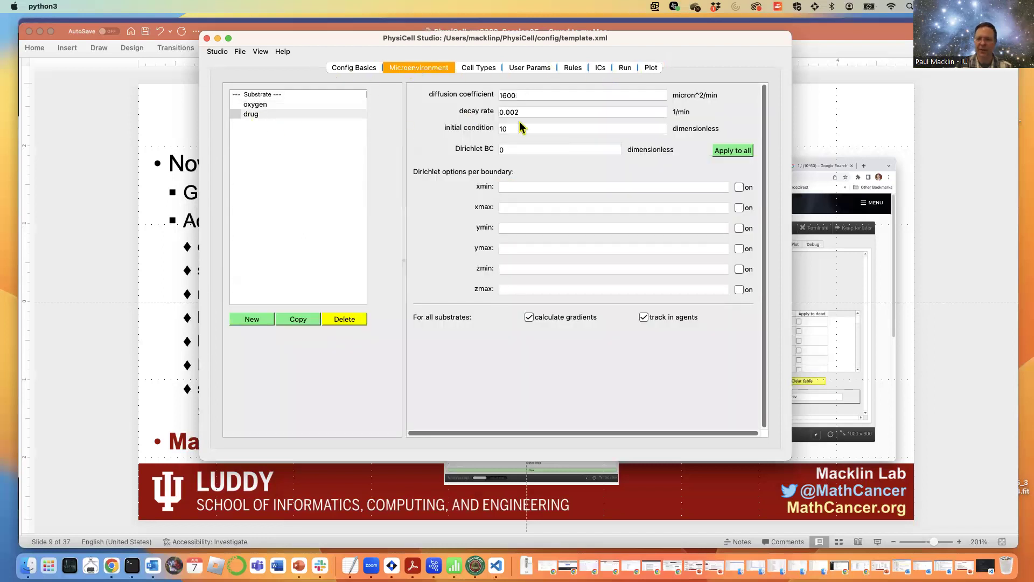
pyautogui.click(513, 128)
pyautogui.press('BackSpace')
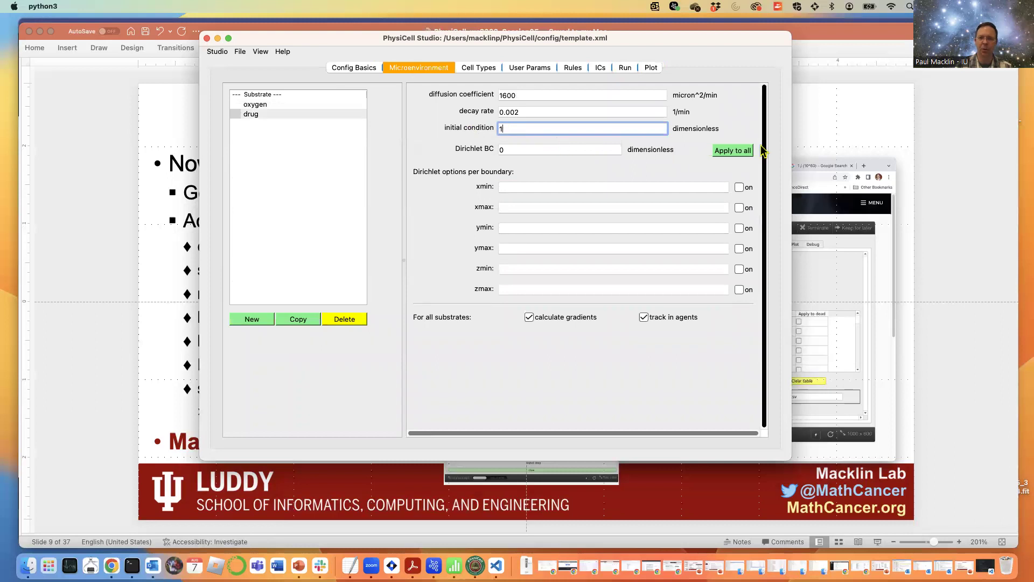
# - Rerun the simulation and play its output from the initial frame with oxygen displayed
pyautogui.click(624, 70)
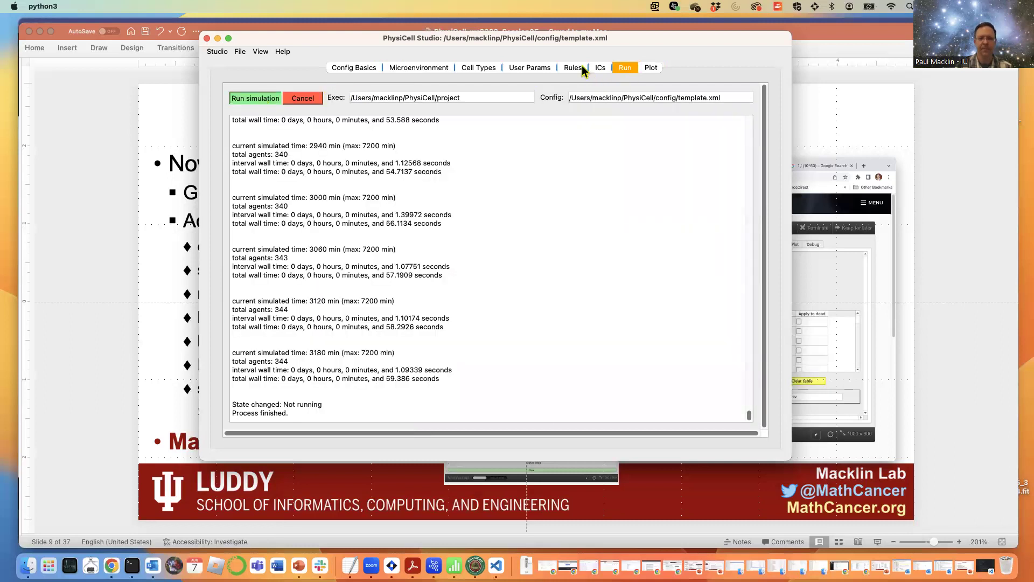
pyautogui.click(655, 67)
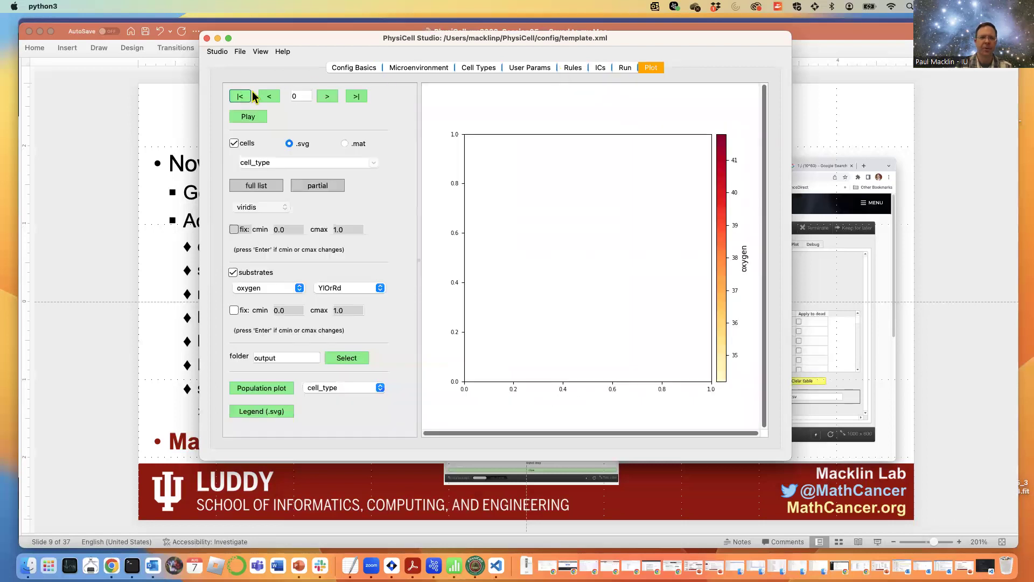
pyautogui.click(331, 98)
pyautogui.click(328, 97)
pyautogui.click(247, 117)
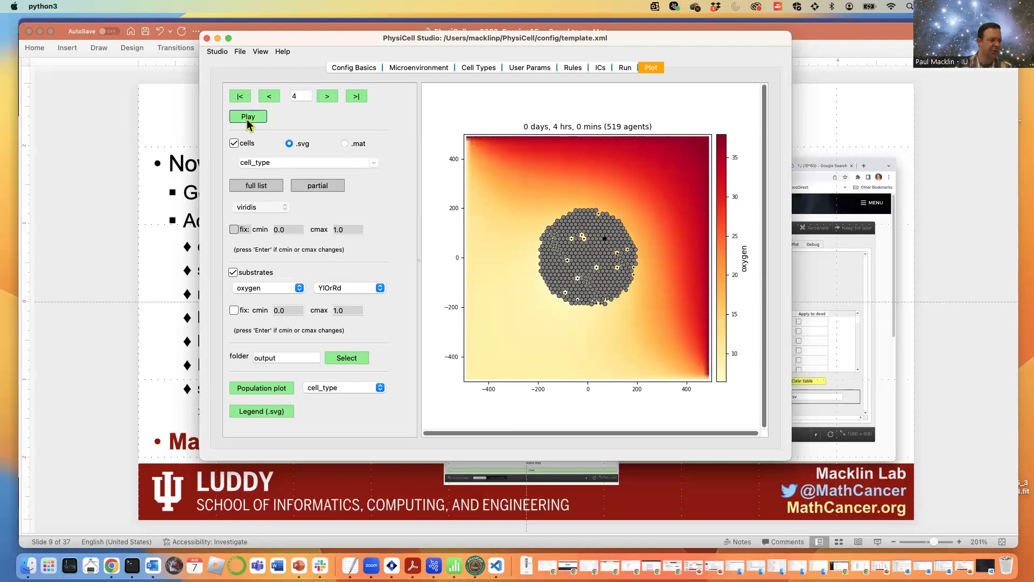
# - Pause and resume playback to examine the early frames, then return to frame 0
pyautogui.click(248, 118)
pyautogui.click(249, 118)
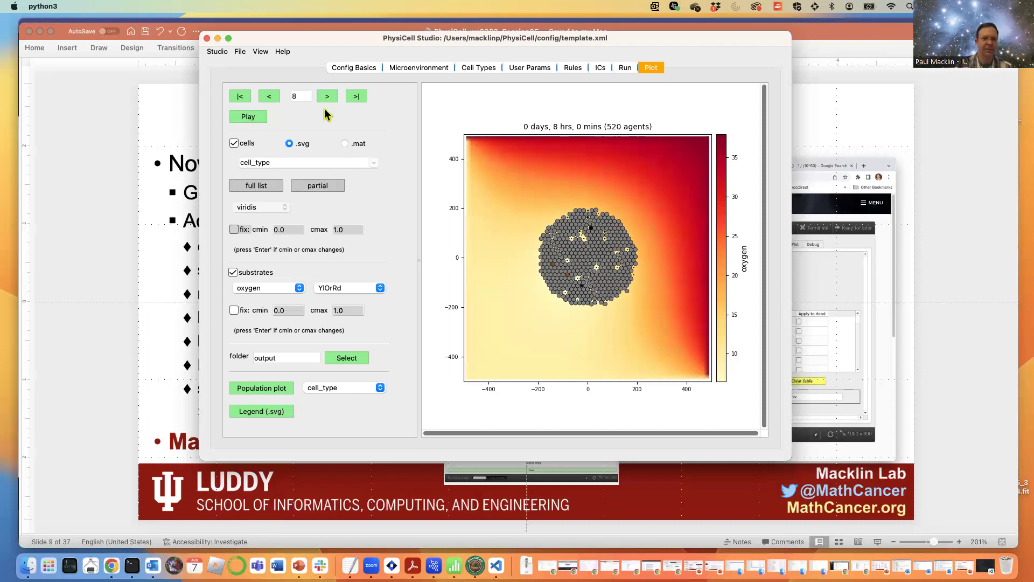
pyautogui.click(264, 118)
pyautogui.click(241, 96)
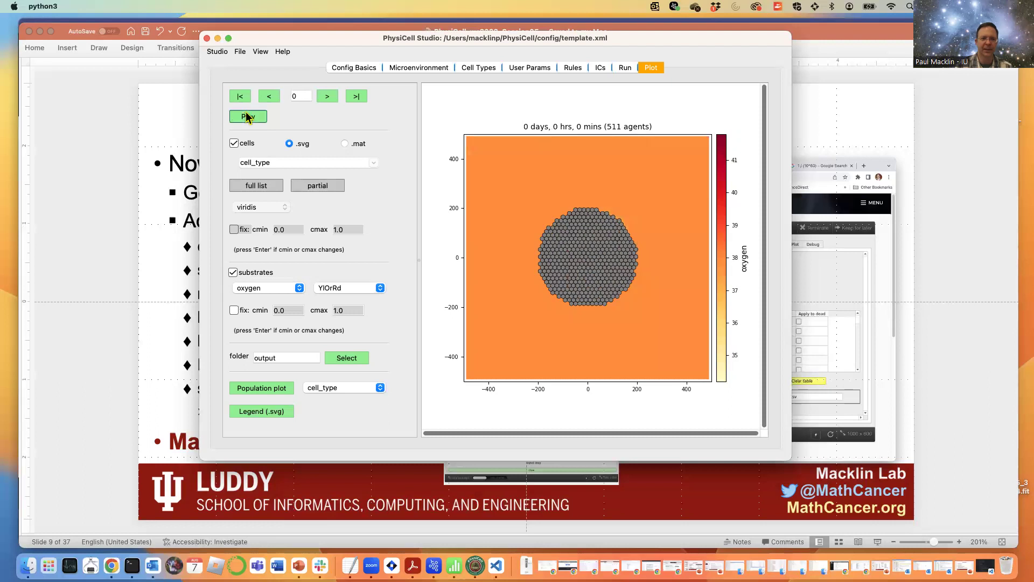
# - Play the oxygen output onward from frame 0, pausing and resuming to examine the cells through hour 17
pyautogui.click(246, 116)
pyautogui.click(245, 116)
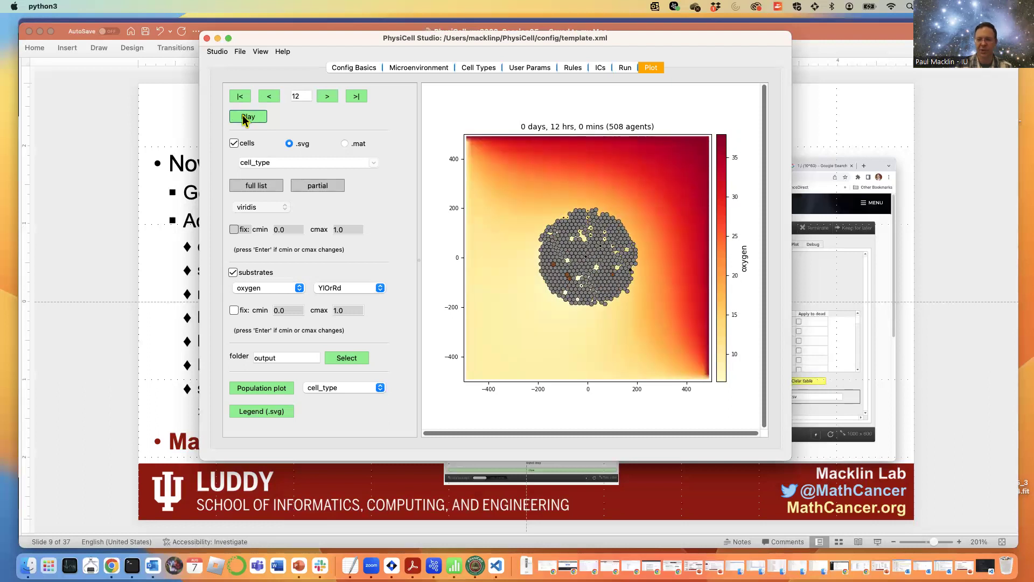
pyautogui.click(244, 117)
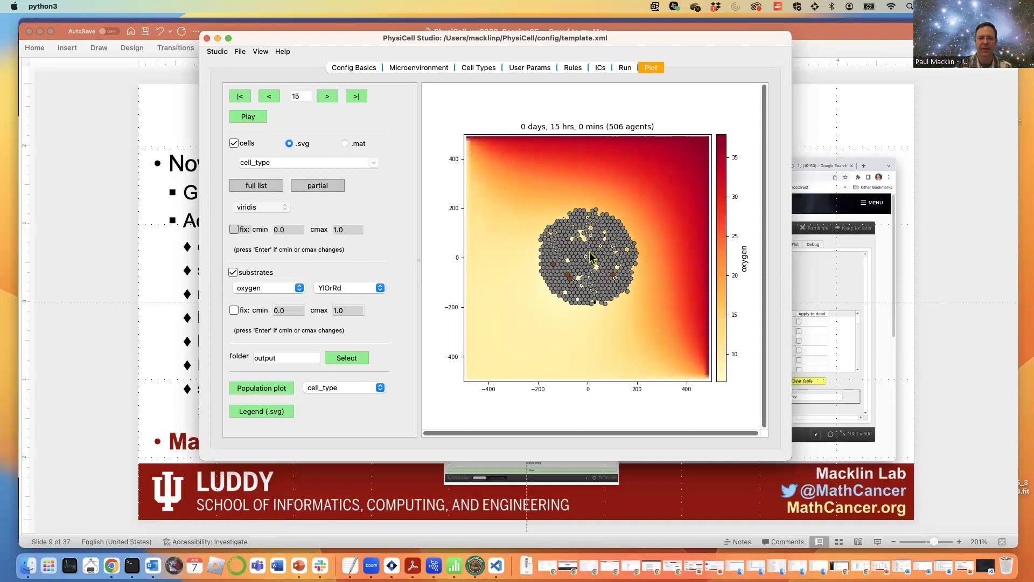
pyautogui.click(253, 121)
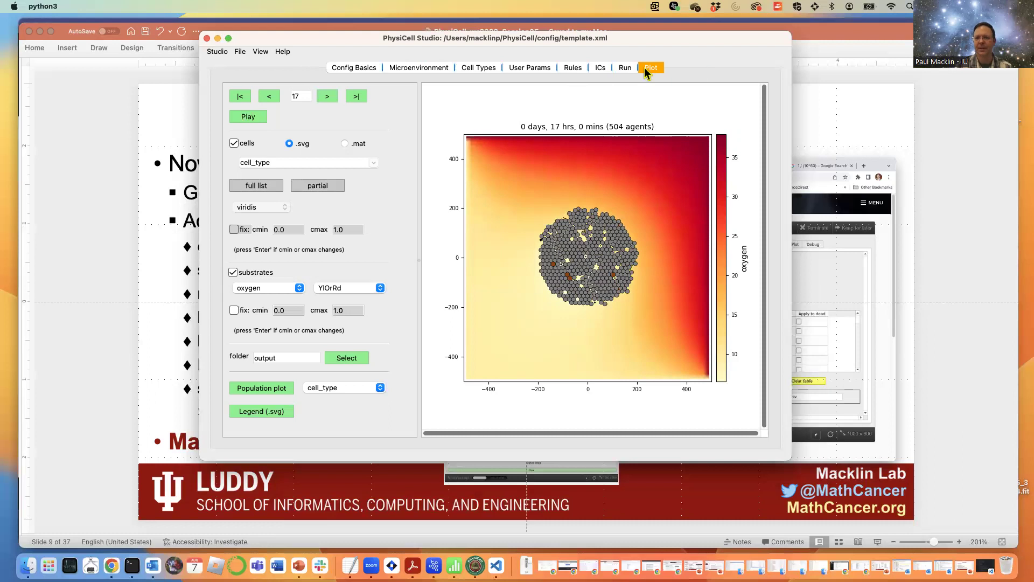
pyautogui.click(112, 298)
pyautogui.press('super+Tab')
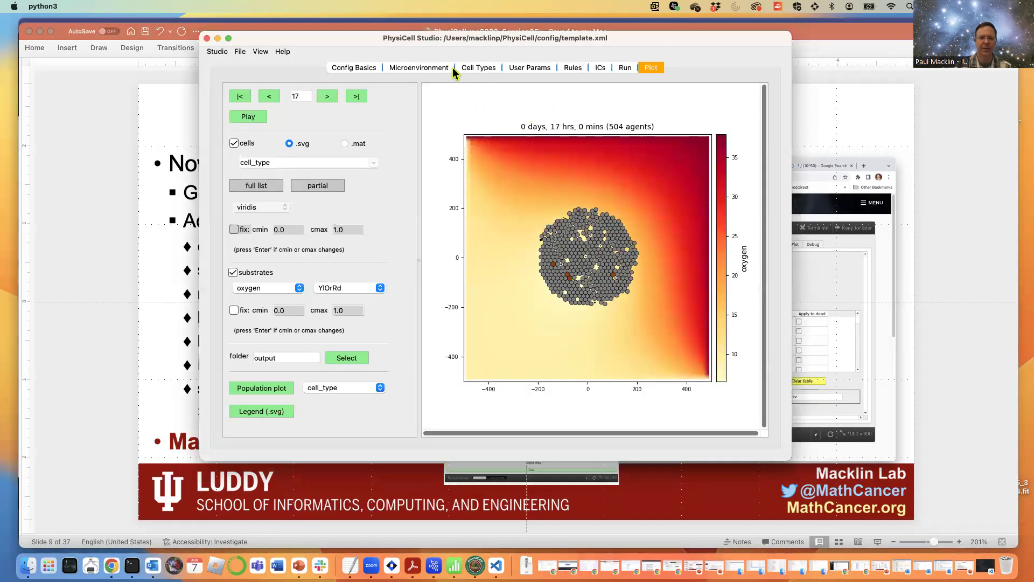
# - Review the drug substrate's microenvironment settings, including its decay rate, and move the window aside to uncover the slide
pyautogui.click(410, 69)
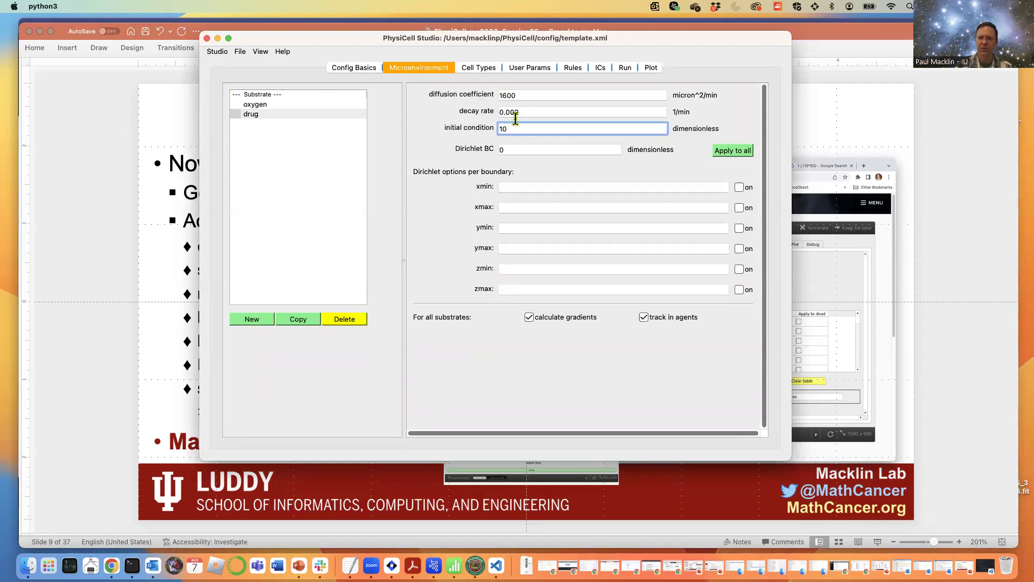
pyautogui.click(518, 112)
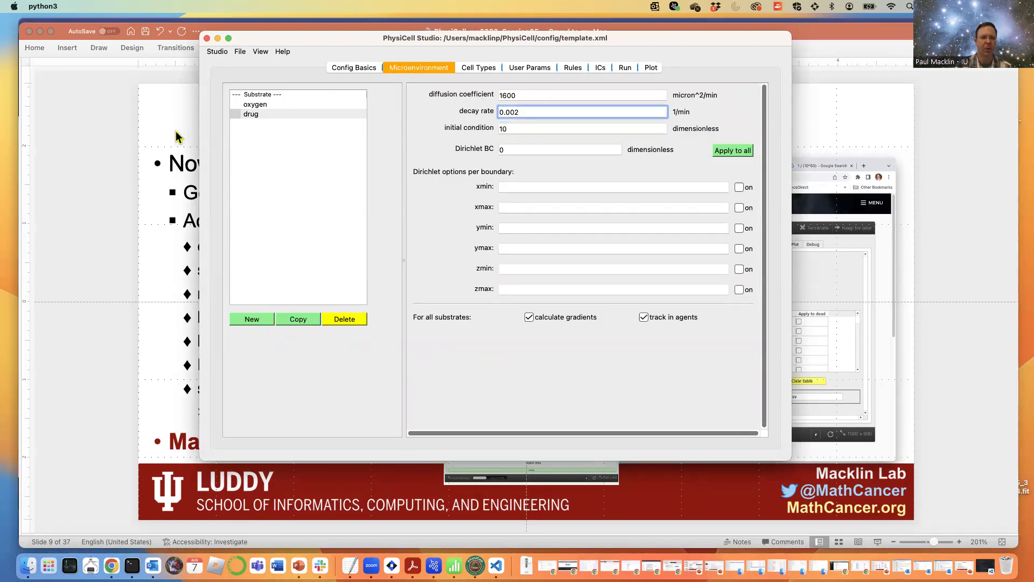
pyautogui.moveTo(413, 38); pyautogui.dragTo(660, 93)
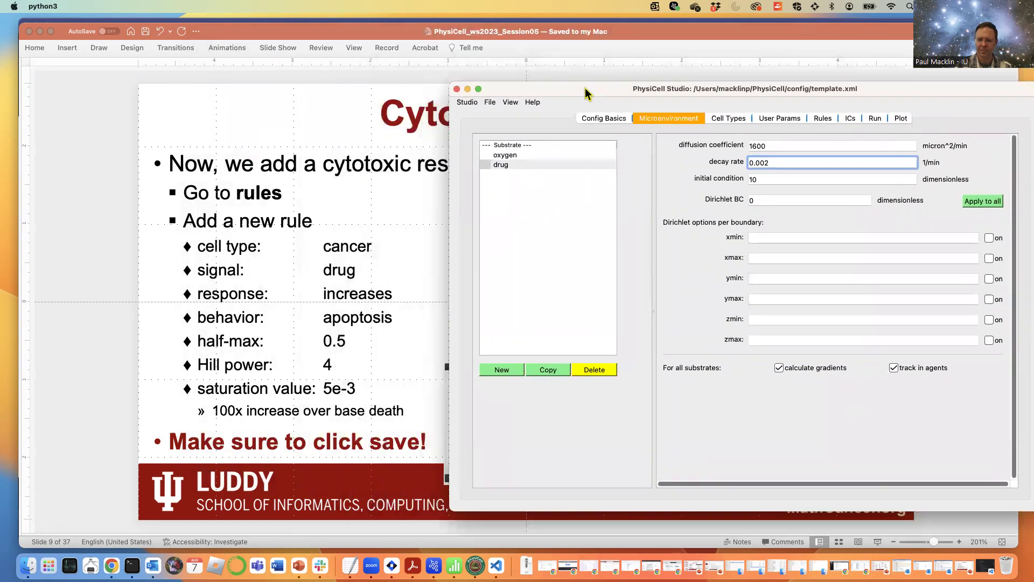
# - Switch to PowerPoint and advance the presentation to the "Debris release: 1" slide
pyautogui.click(50, 218)
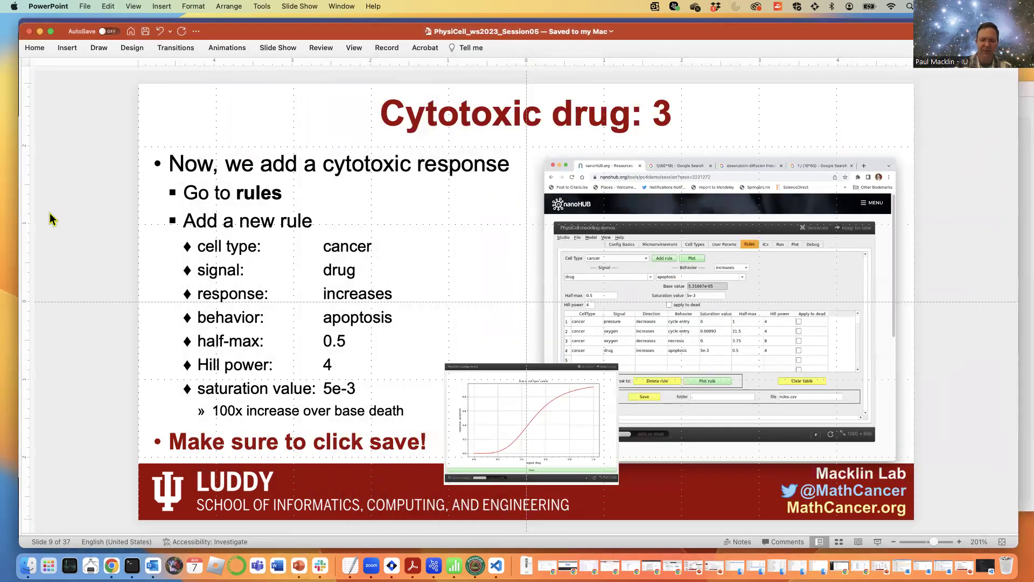
pyautogui.press('Down')
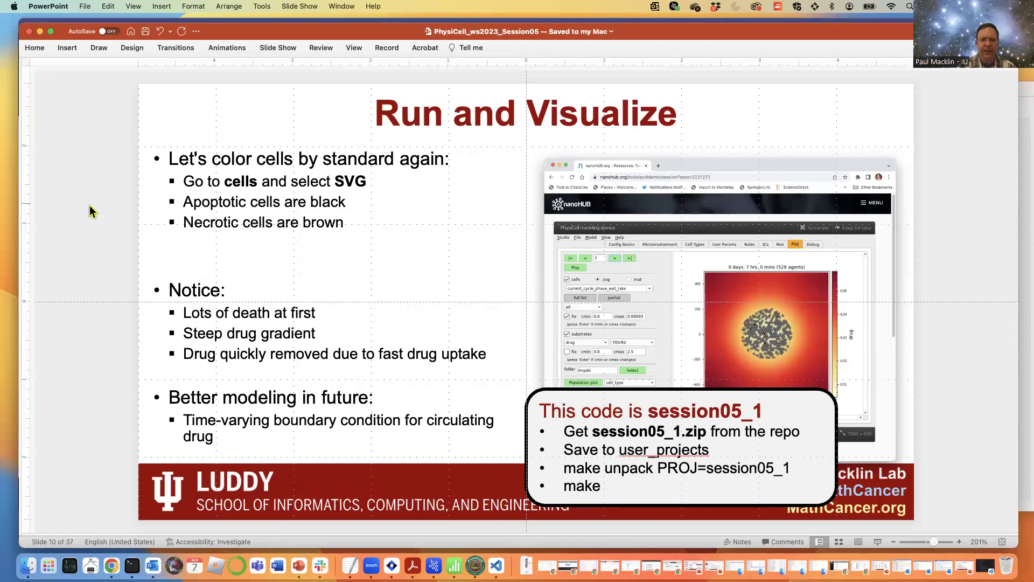
pyautogui.press('Down')
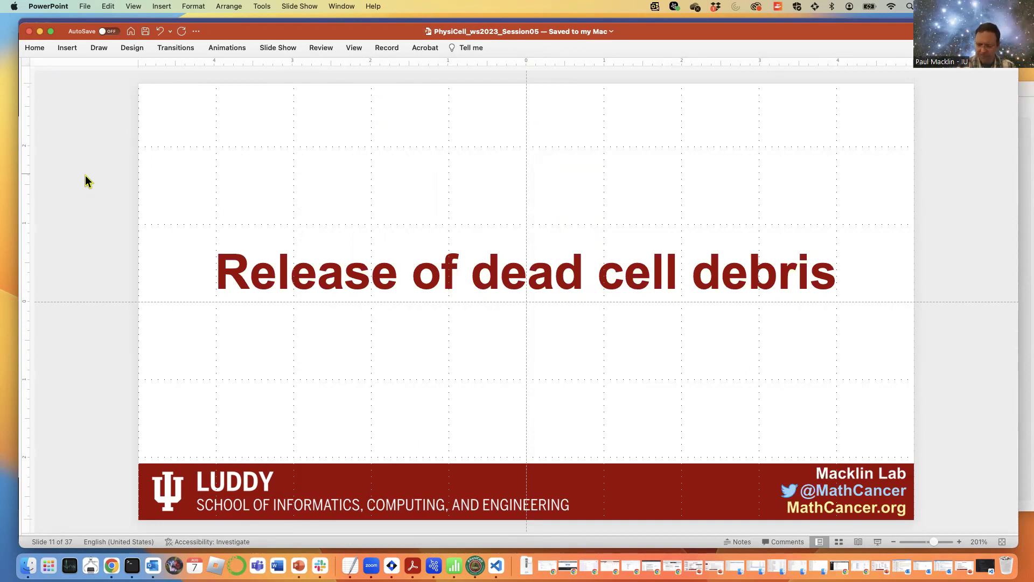
pyautogui.press('Down')
pyautogui.press('Down')
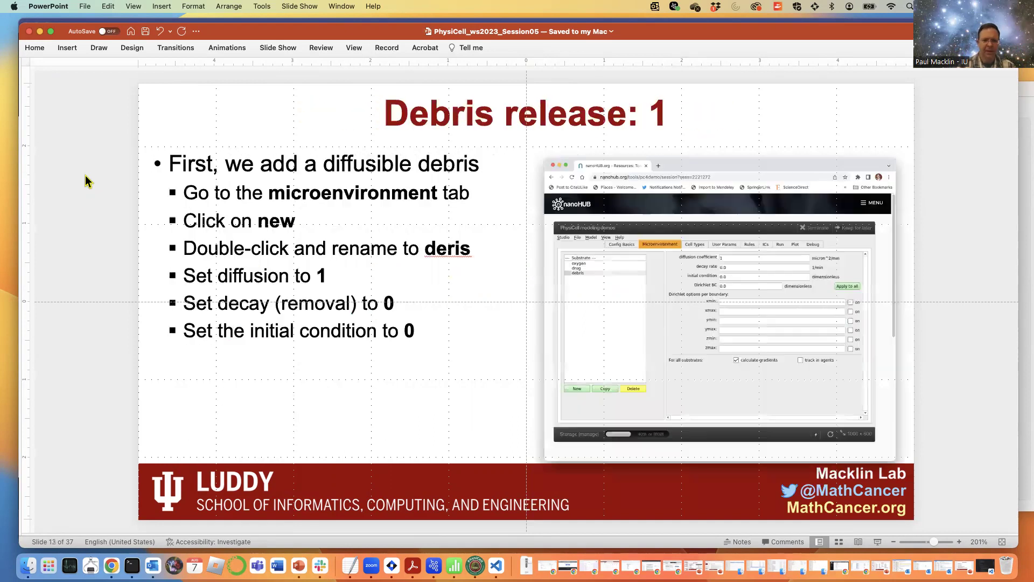
# - Switch to PhysiCell Studio and create a new microenvironment substrate named debris
pyautogui.press('super+Tab')
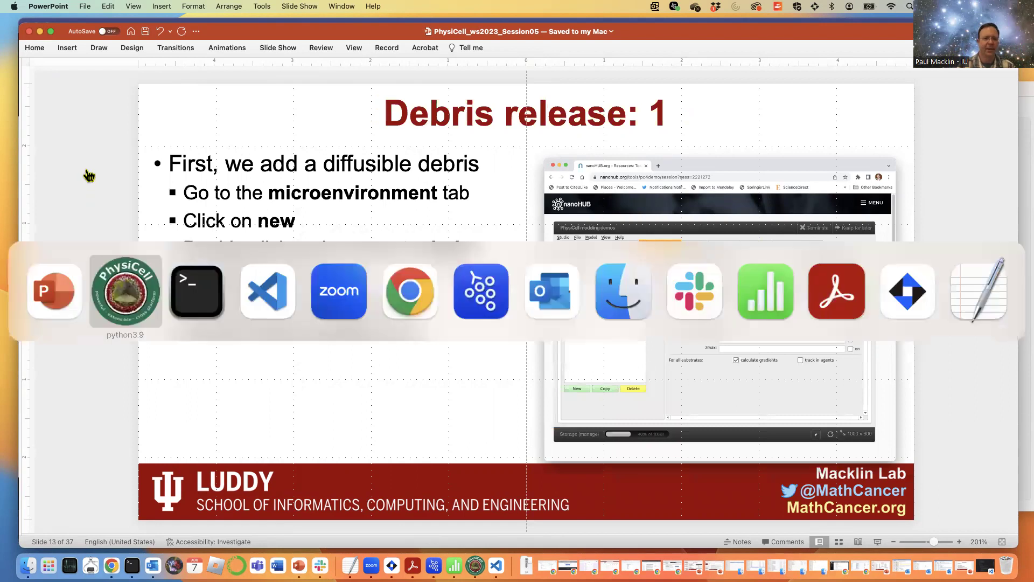
pyautogui.moveTo(763, 89); pyautogui.dragTo(691, 105)
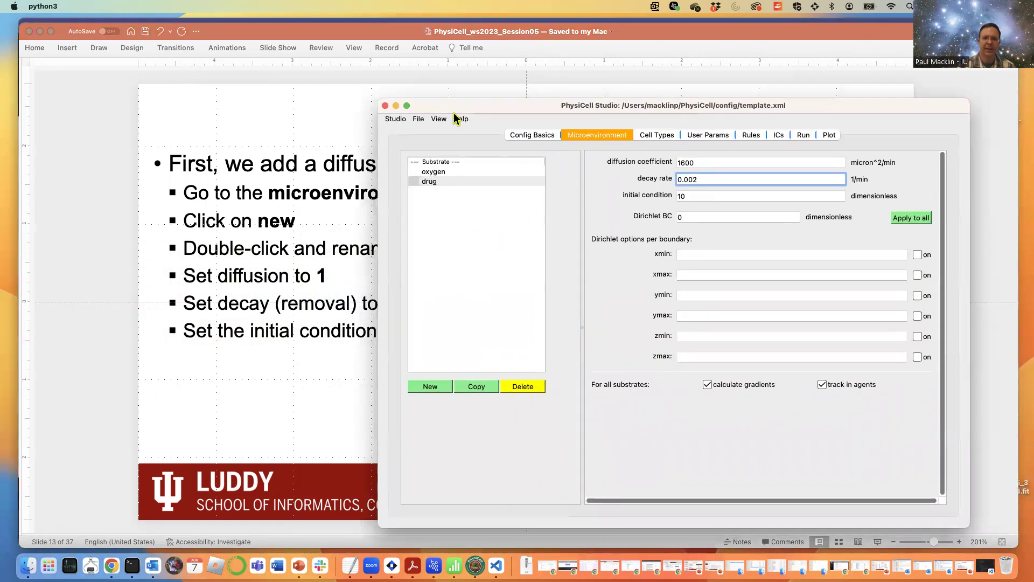
pyautogui.moveTo(453, 108); pyautogui.dragTo(565, 66)
pyautogui.click(538, 345)
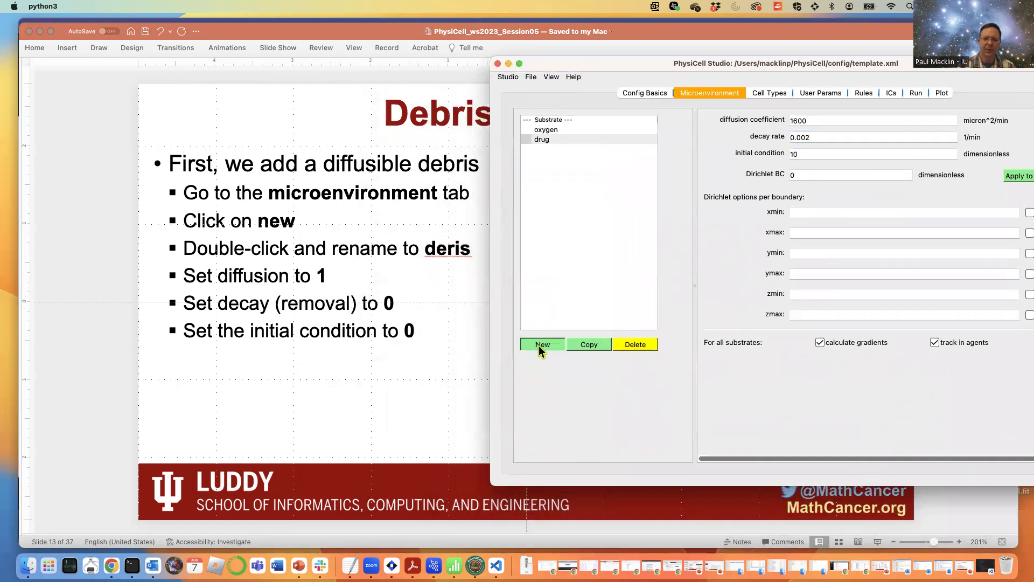
pyautogui.doubleClick(554, 149)
pyautogui.write('de')
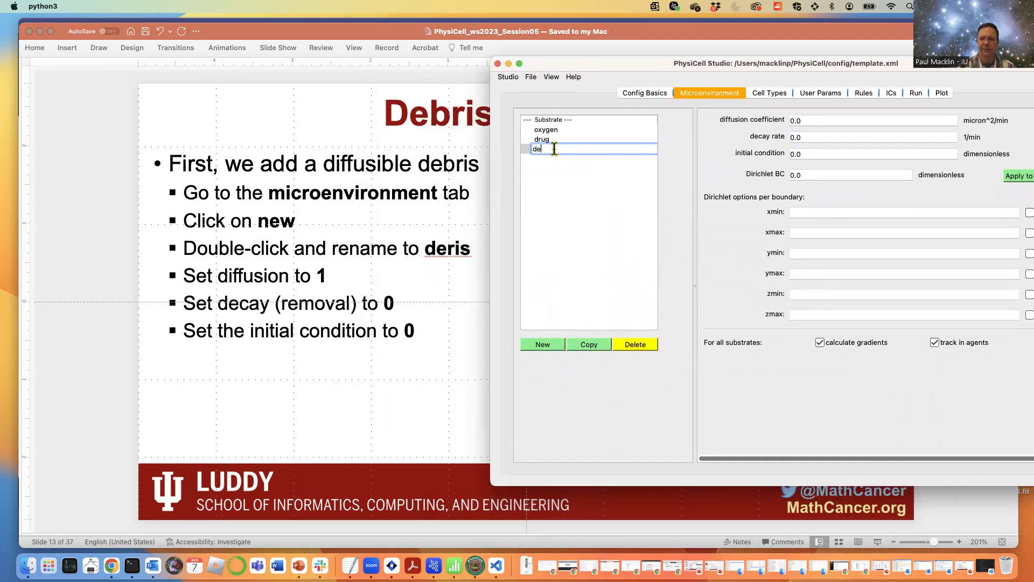
pyautogui.write('bris')
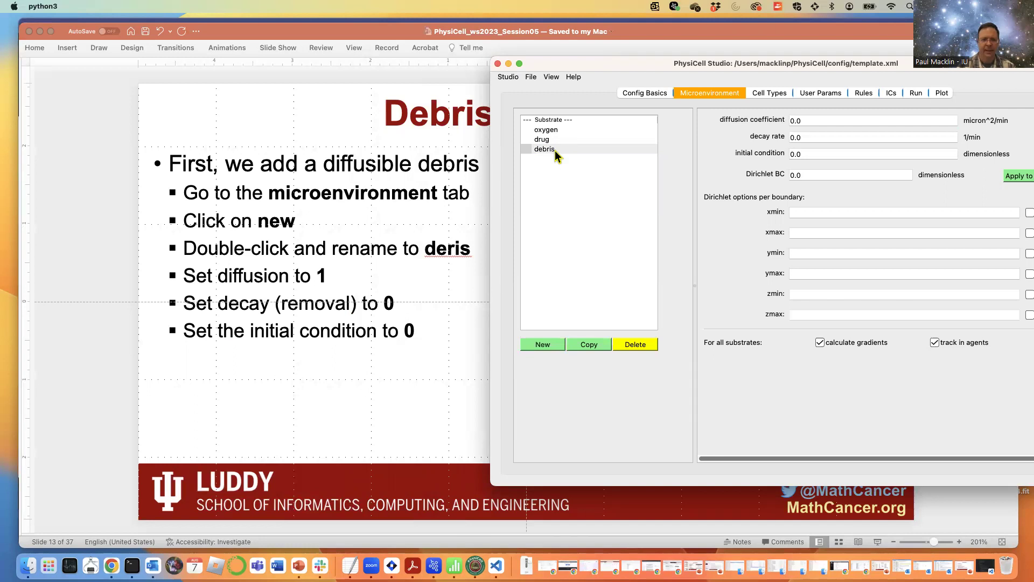
pyautogui.press('Return')
# - Set the debris substrate's diffusion coefficient to 1 and reposition the window beside the slide instructions
pyautogui.moveTo(812, 64); pyautogui.dragTo(634, 63)
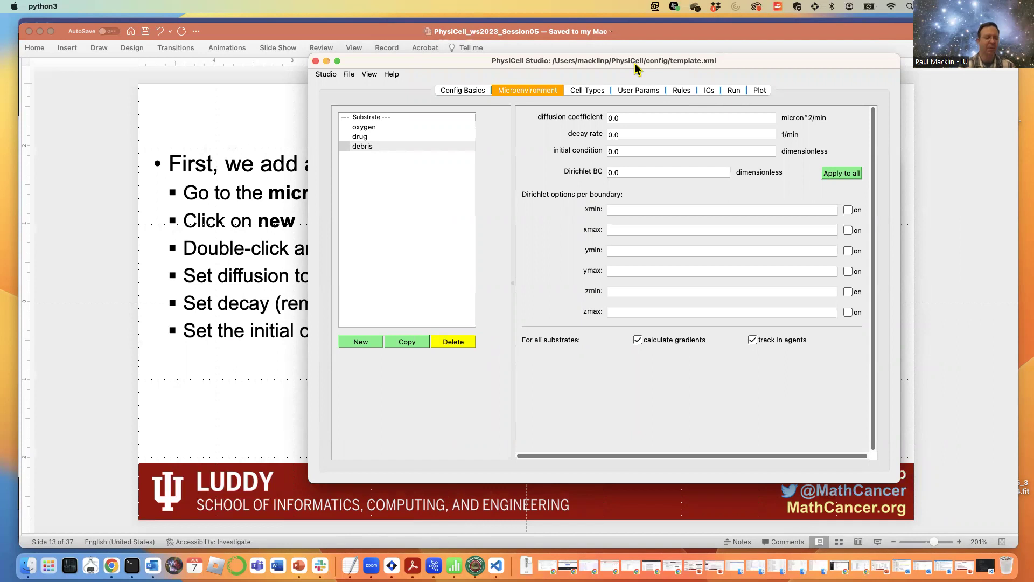
pyautogui.doubleClick(644, 118)
pyautogui.write('1')
pyautogui.click(638, 135)
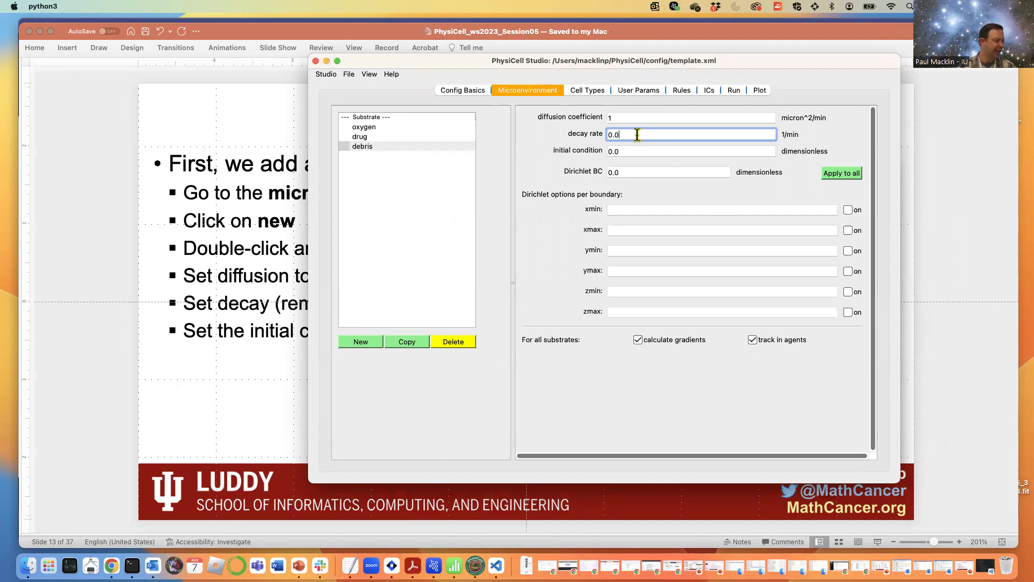
pyautogui.moveTo(720, 63); pyautogui.dragTo(800, 66)
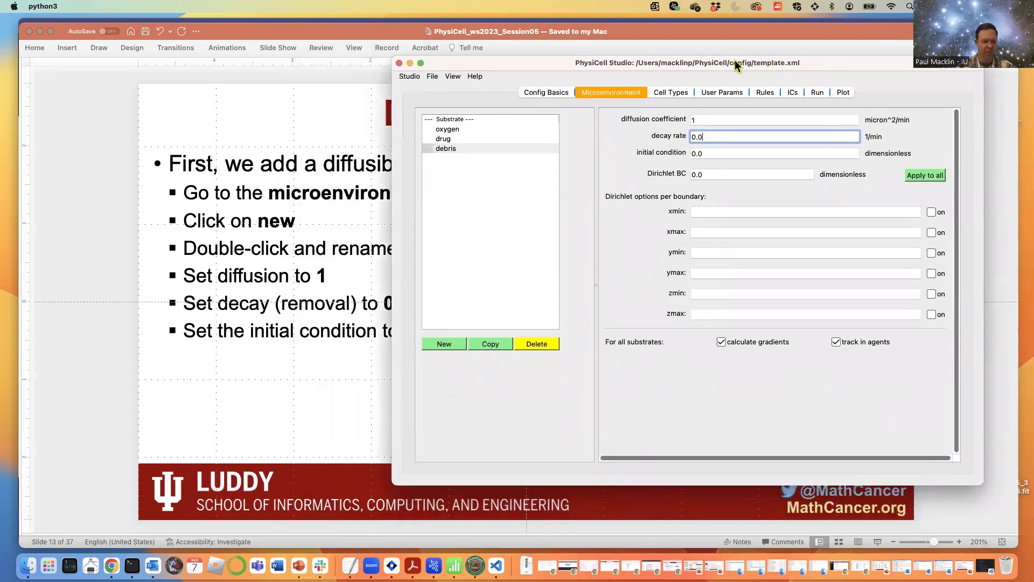
pyautogui.moveTo(870, 68); pyautogui.dragTo(840, 62)
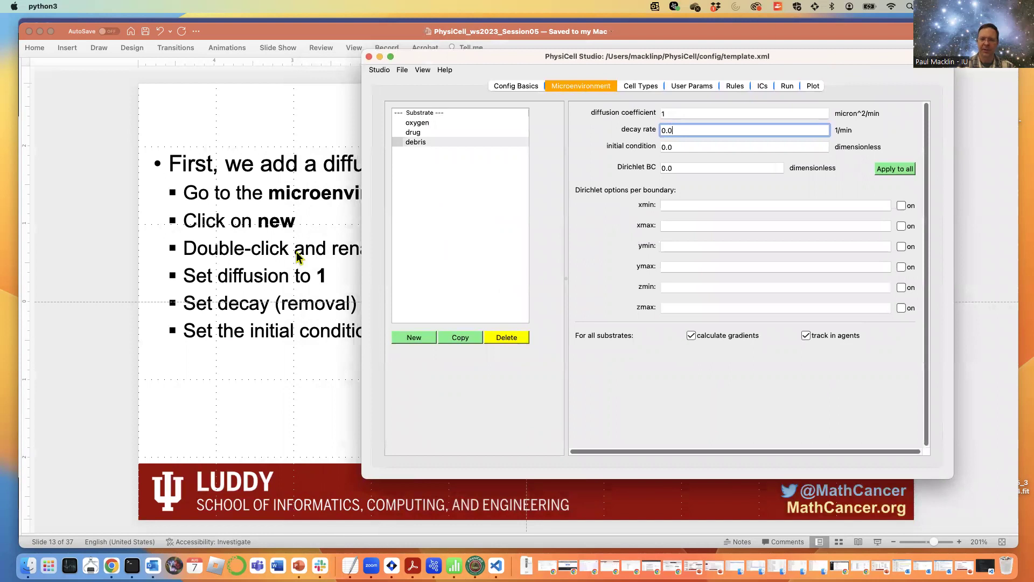
# - Switch to PowerPoint, advance to the "Debris release: 2" slide, and return to PhysiCell Studio with its instructions in view
pyautogui.click(318, 263)
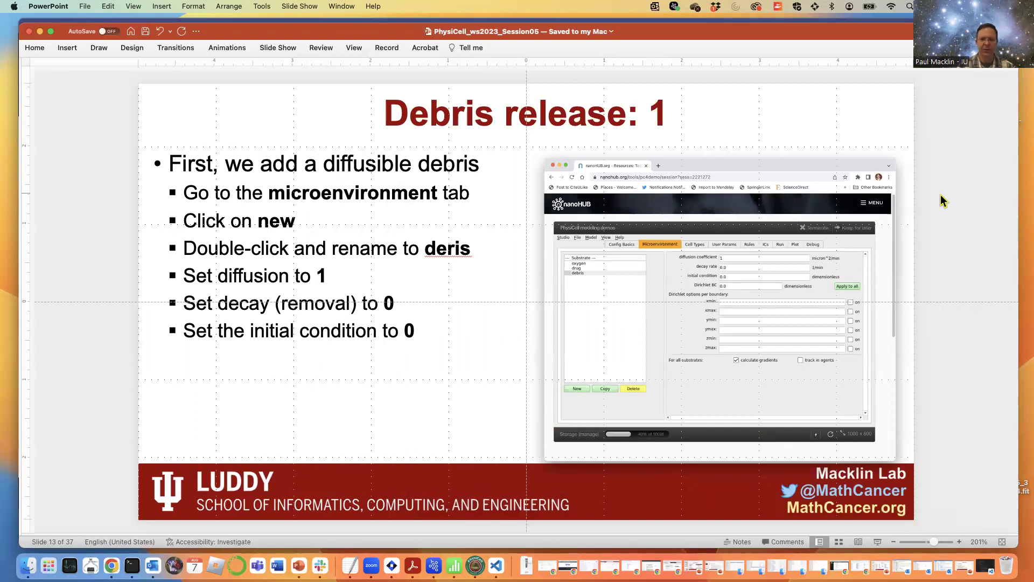
pyautogui.press('pagedown')
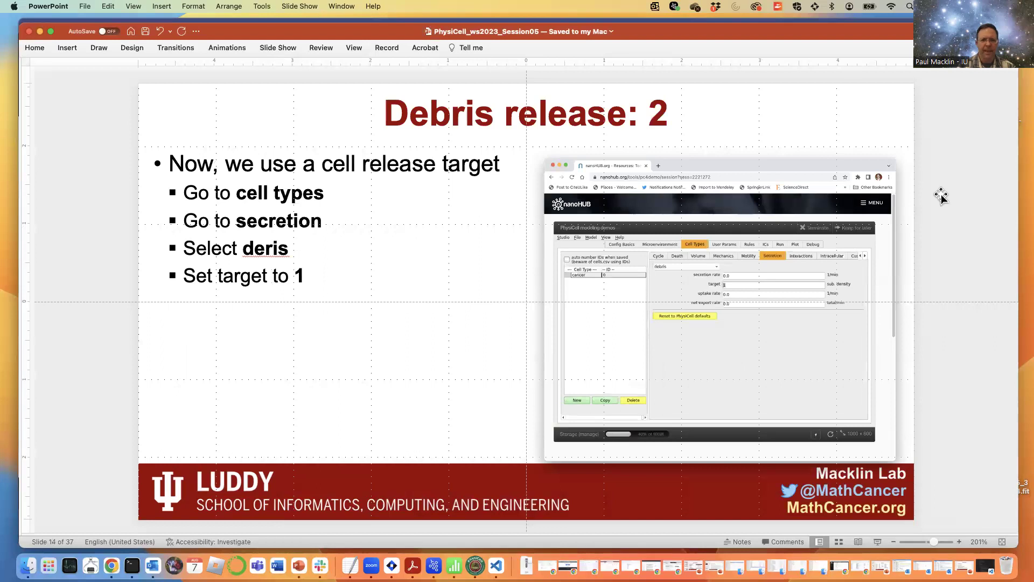
pyautogui.press('super+Tab')
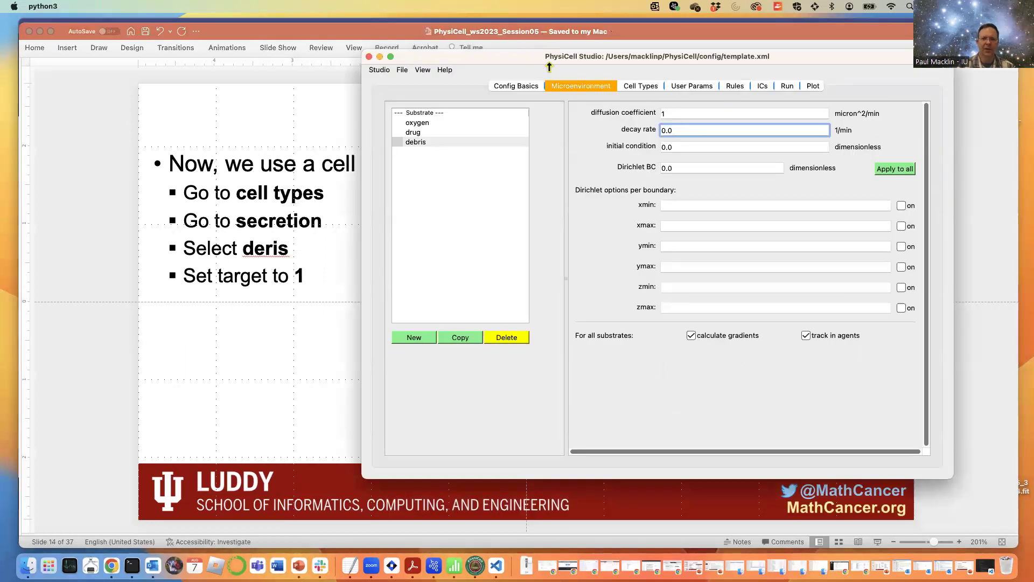
pyautogui.moveTo(589, 57); pyautogui.dragTo(637, 103)
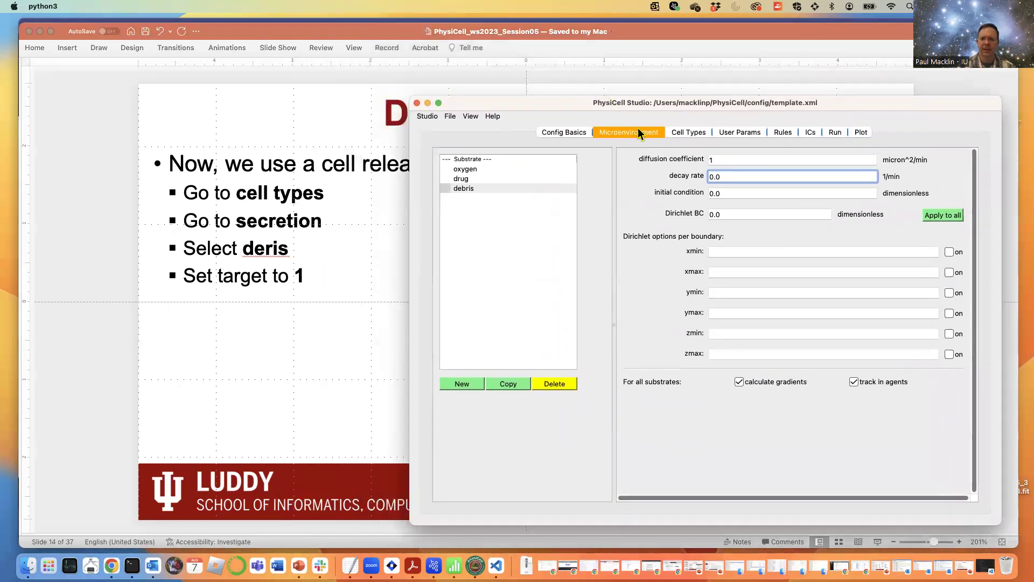
# - Set the cancer cell type's secretion target for the debris substrate to 1
pyautogui.click(679, 132)
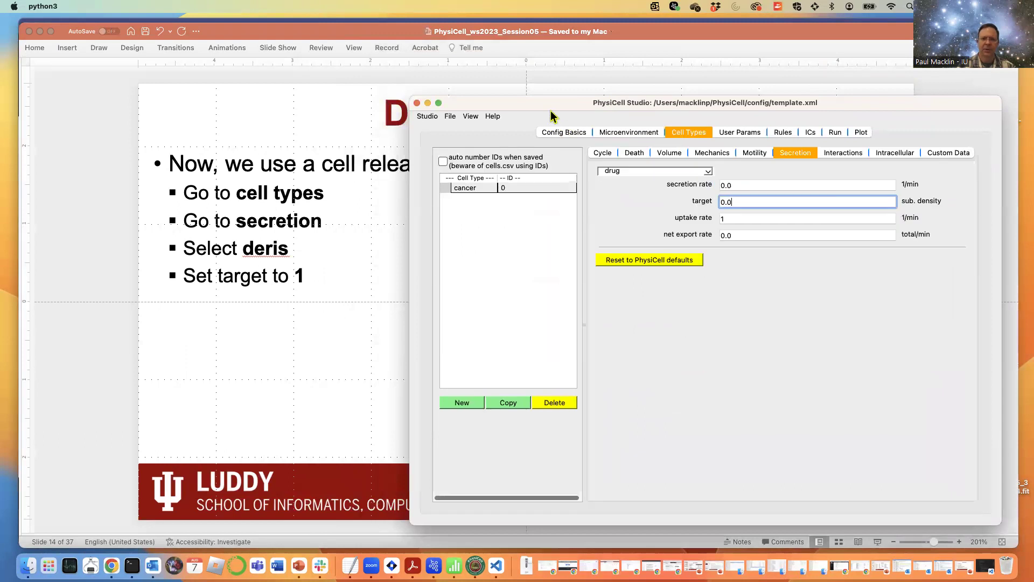
pyautogui.moveTo(551, 111); pyautogui.dragTo(546, 83)
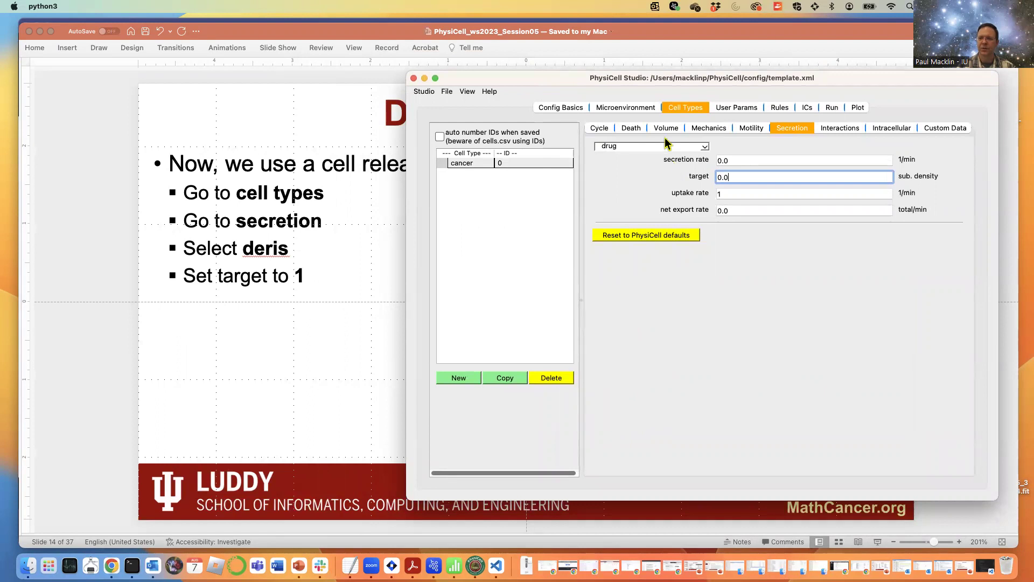
pyautogui.click(702, 145)
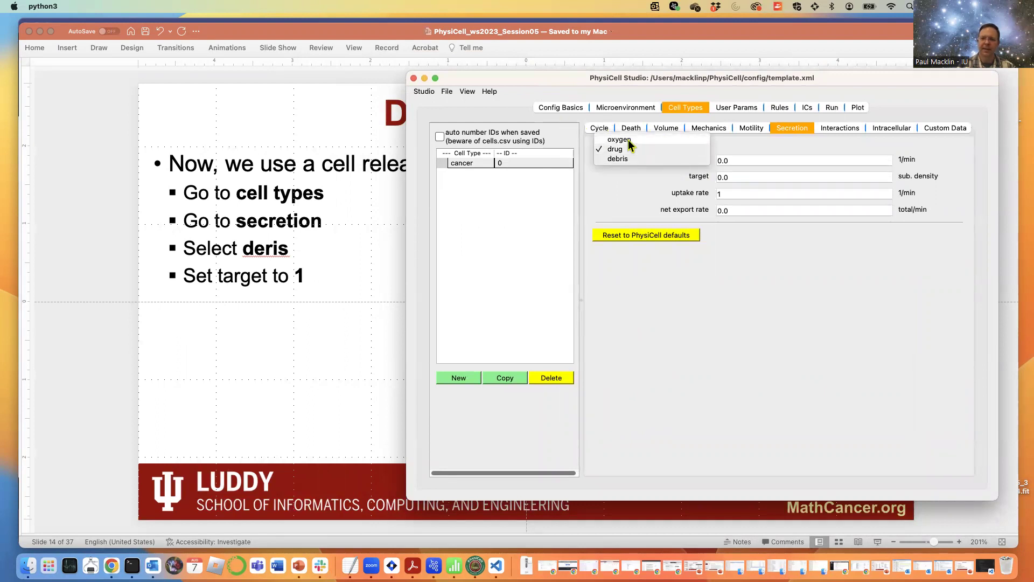
pyautogui.click(780, 132)
pyautogui.click(700, 150)
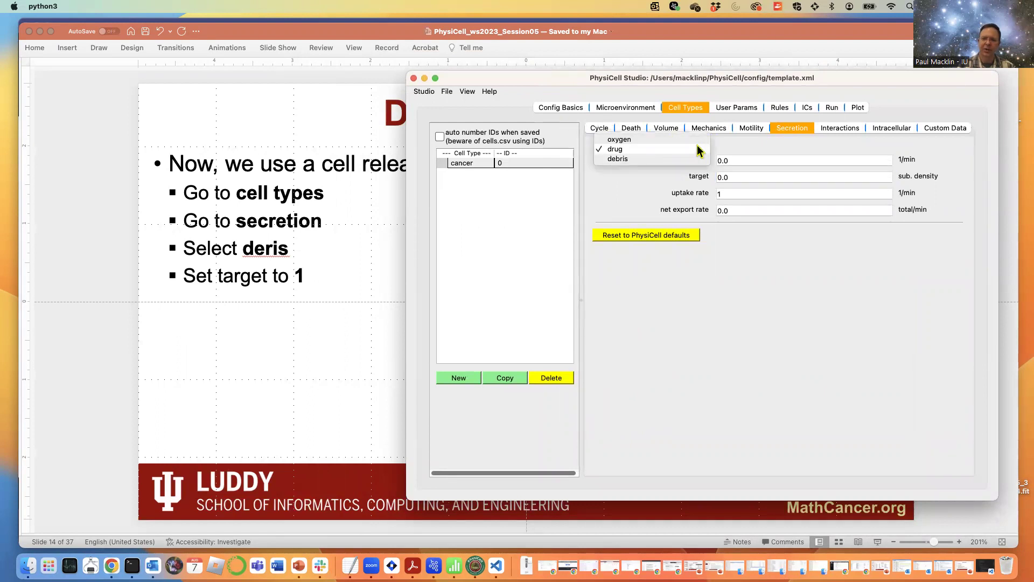
pyautogui.click(618, 158)
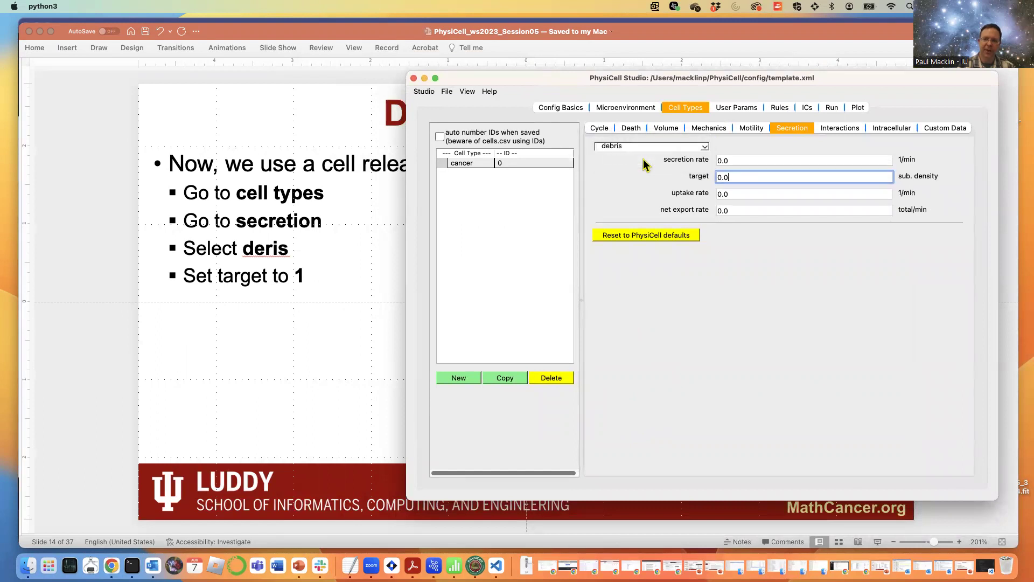
pyautogui.click(749, 177)
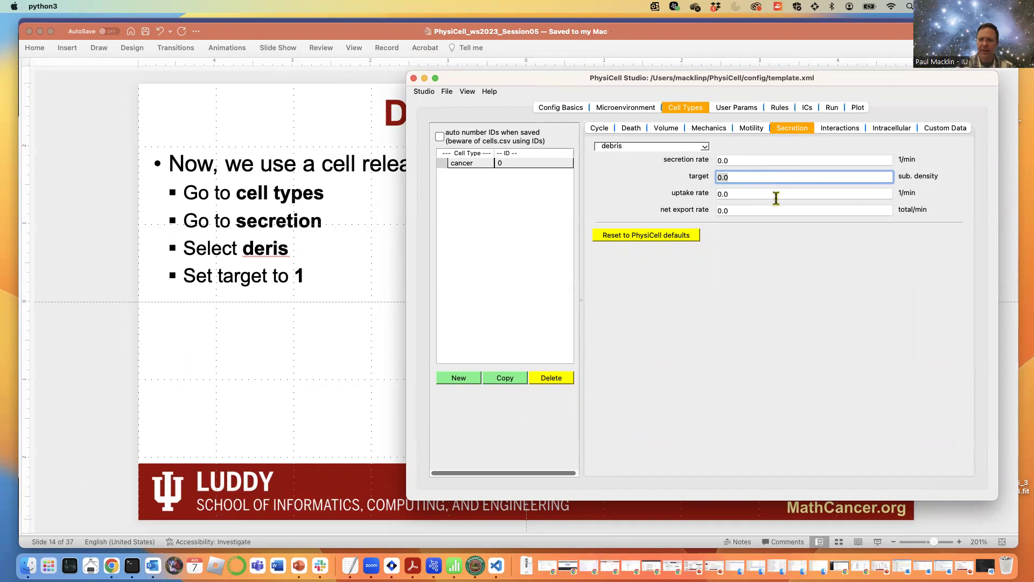
pyautogui.press('BackSpace')
pyautogui.press('BackSpace')
pyautogui.press('BackSpace')
pyautogui.write('1')
pyautogui.click(742, 195)
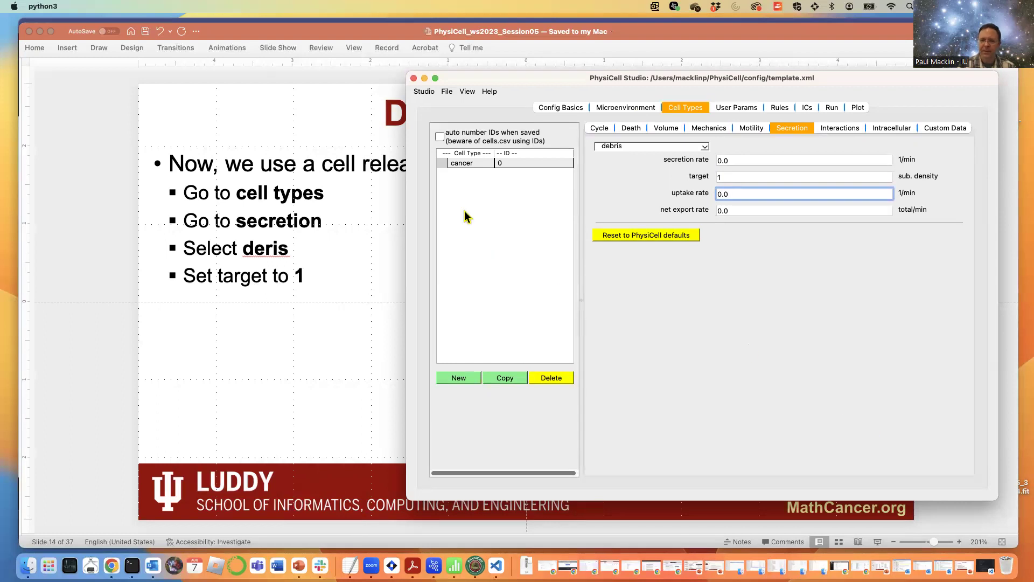
# - Switch to PowerPoint and highlight the "Set target to 1" instruction on the "Debris release: 2" slide
pyautogui.click(276, 294)
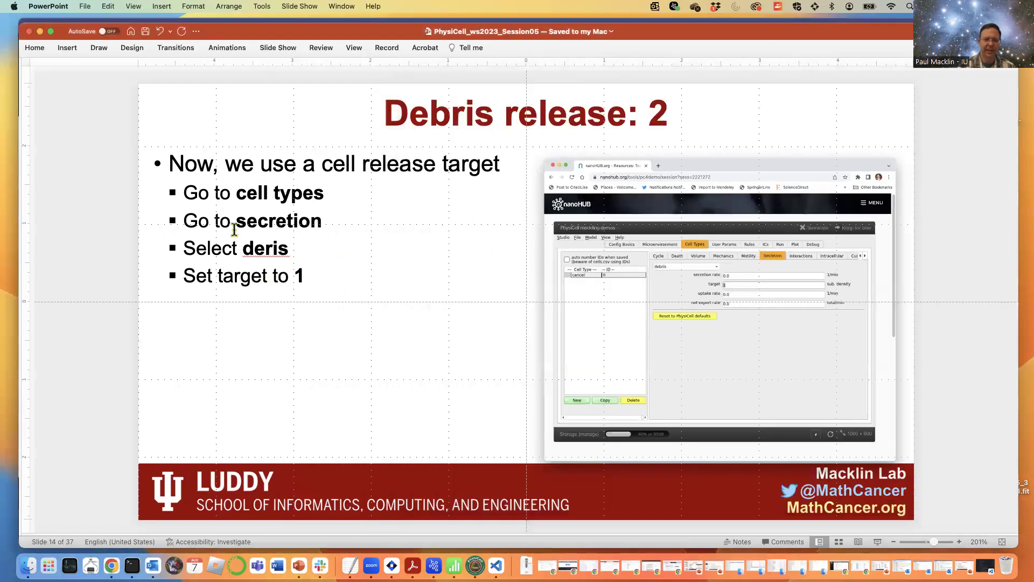
pyautogui.moveTo(204, 197); pyautogui.dragTo(330, 259)
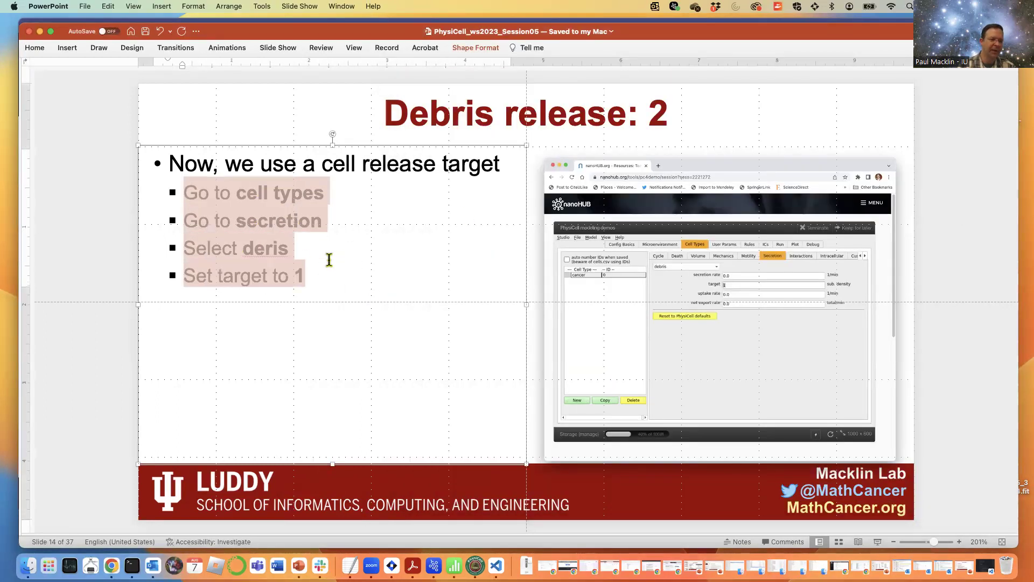
pyautogui.click(354, 283)
pyautogui.moveTo(208, 276); pyautogui.dragTo(338, 280)
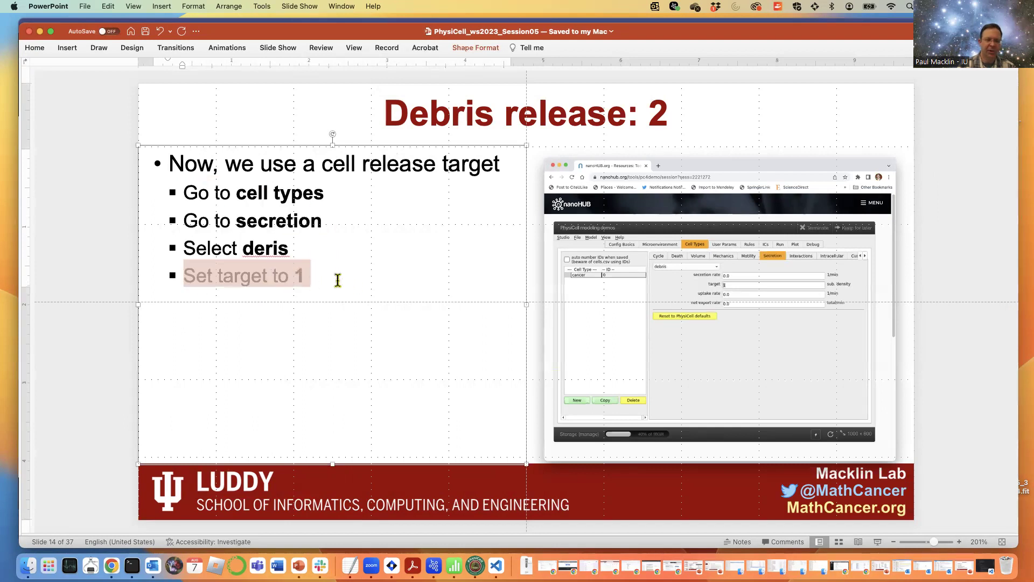
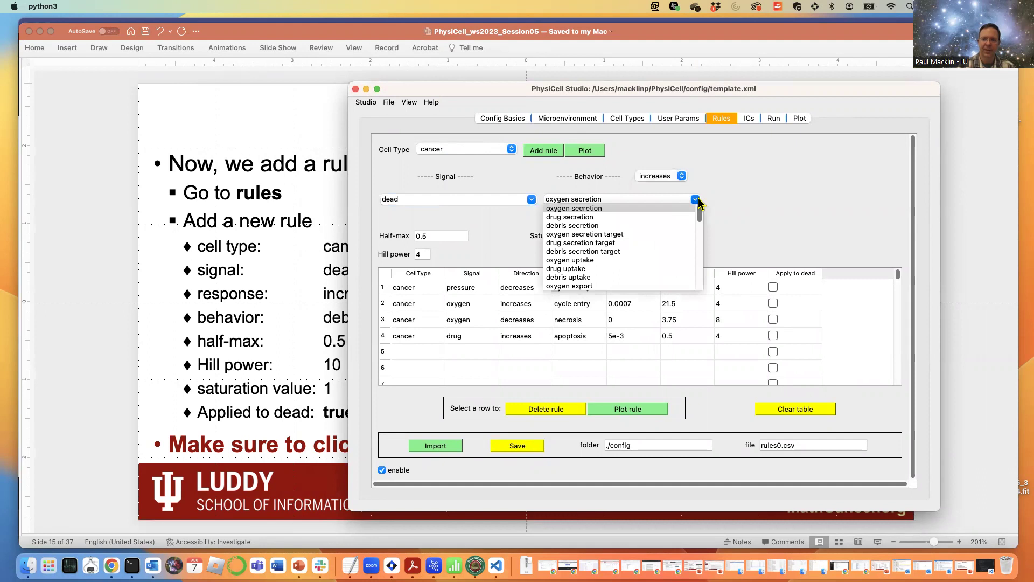
# - Choose debris secretion as the behavior of the new dead-signal rule for cancer cells and preview its response curve
pyautogui.click(634, 227)
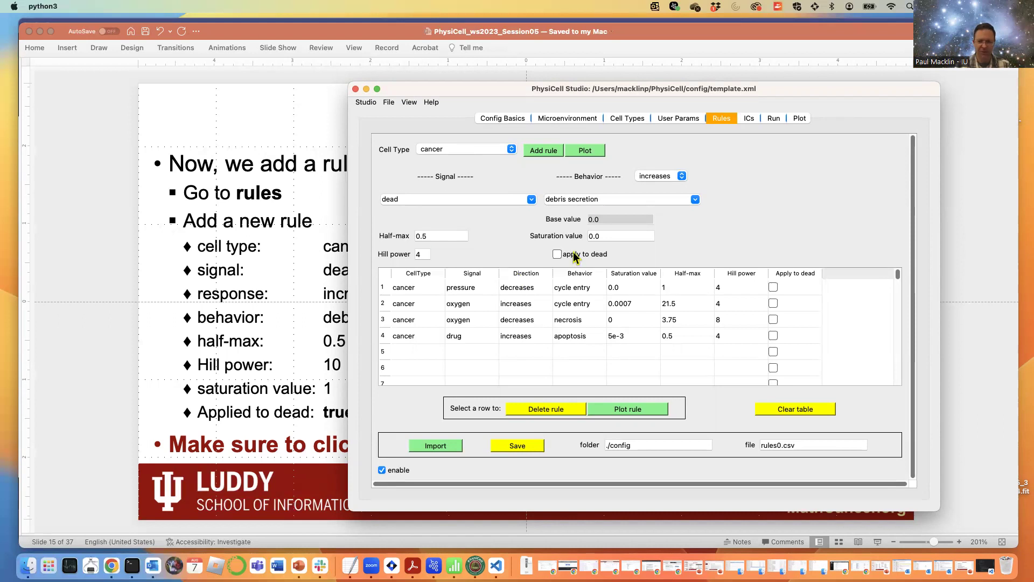
pyautogui.click(586, 157)
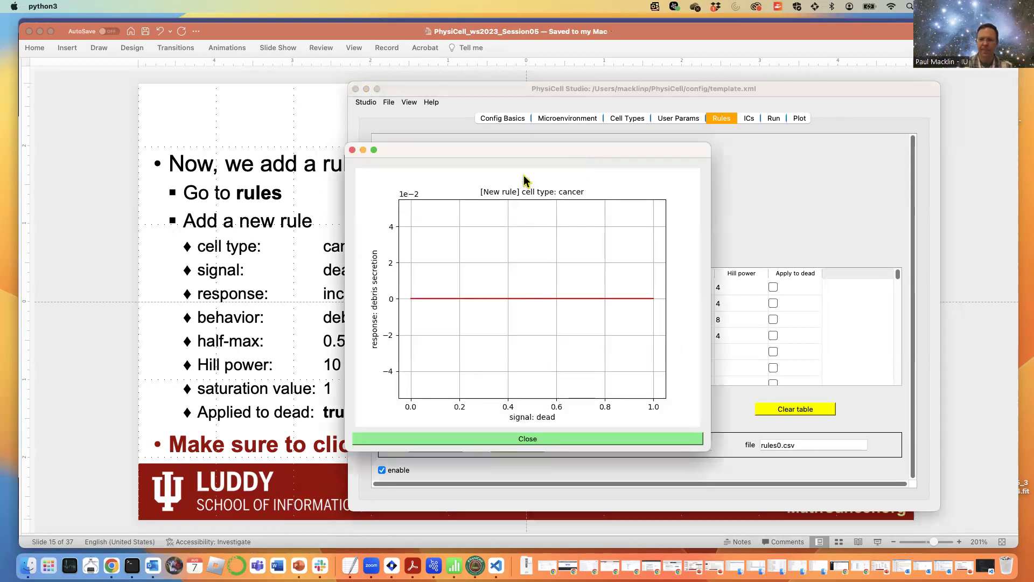
pyautogui.click(570, 430)
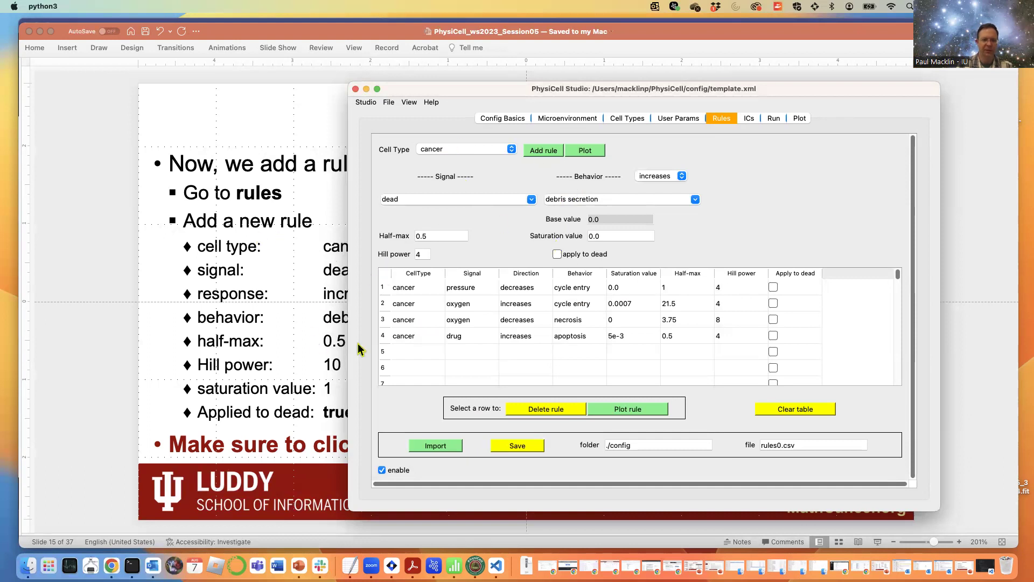
# - Set the new rule's saturation value to 1, with the slide instructions uncovered, and plot its response curve
pyautogui.moveTo(399, 89); pyautogui.dragTo(453, 65)
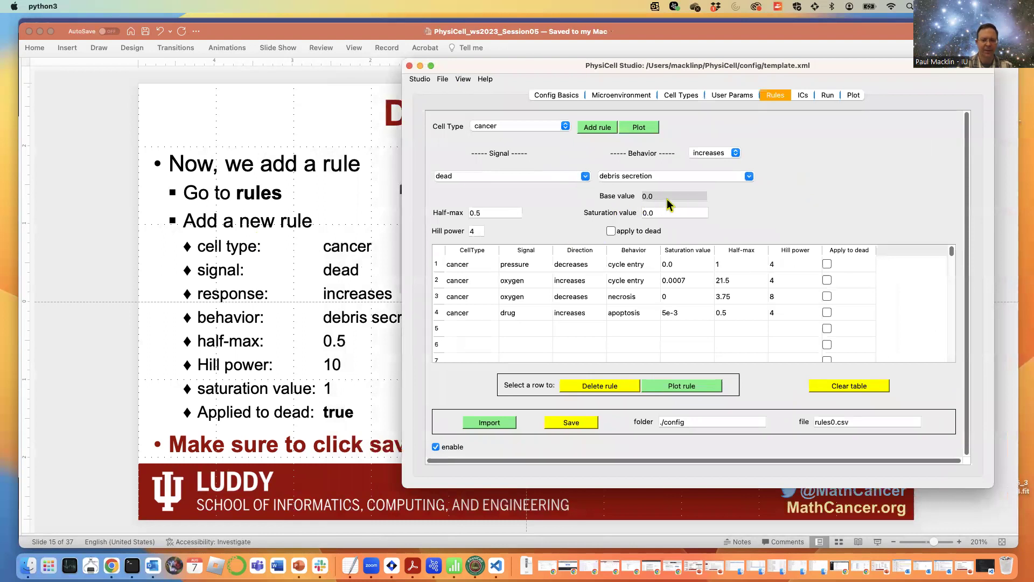
pyautogui.doubleClick(648, 212)
pyautogui.write('1')
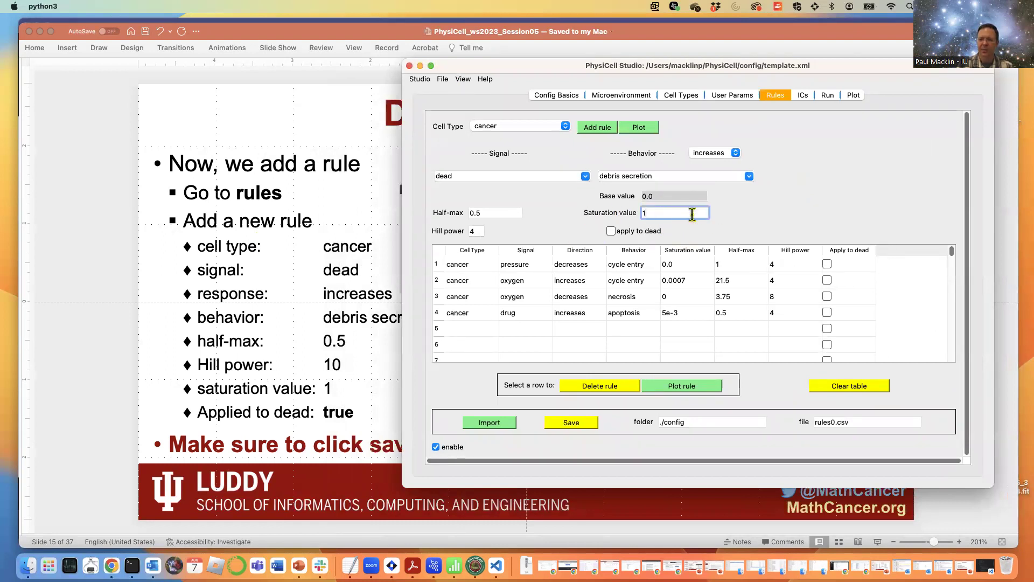
pyautogui.click(647, 130)
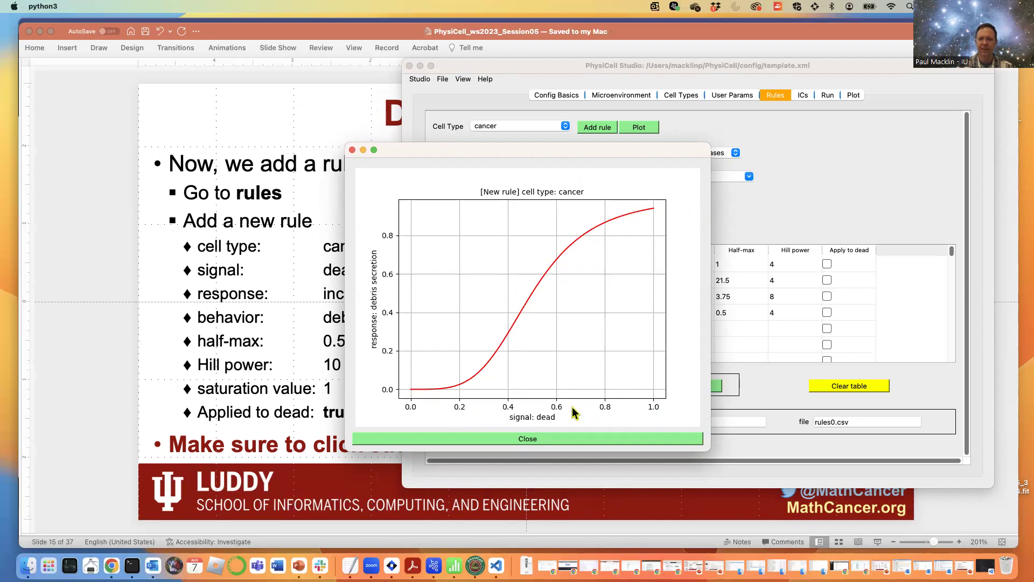
pyautogui.click(577, 438)
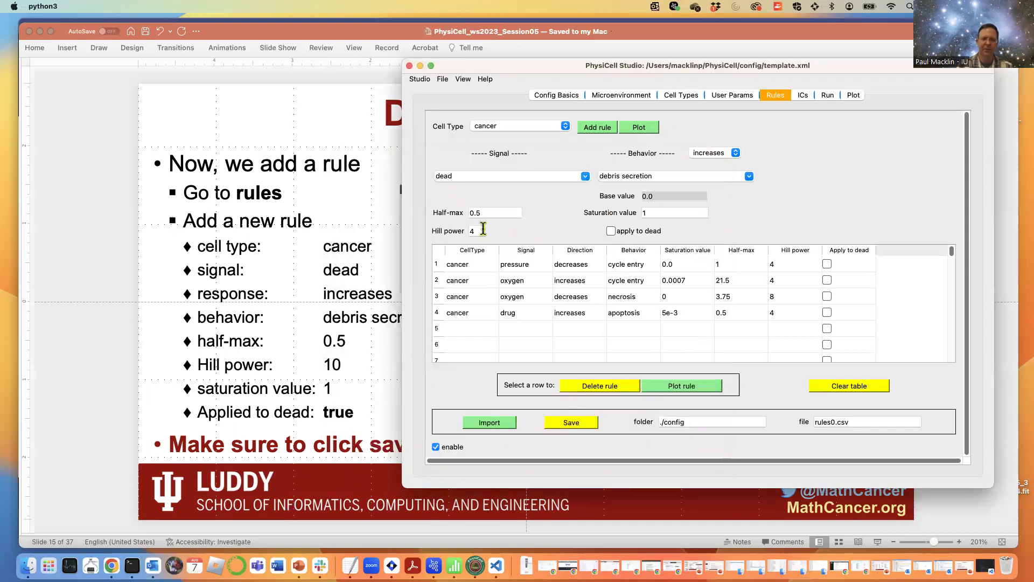
# - Set the new debris secretion rule's Hill power to 10 and check the updated response plot
pyautogui.doubleClick(475, 230)
pyautogui.write('10')
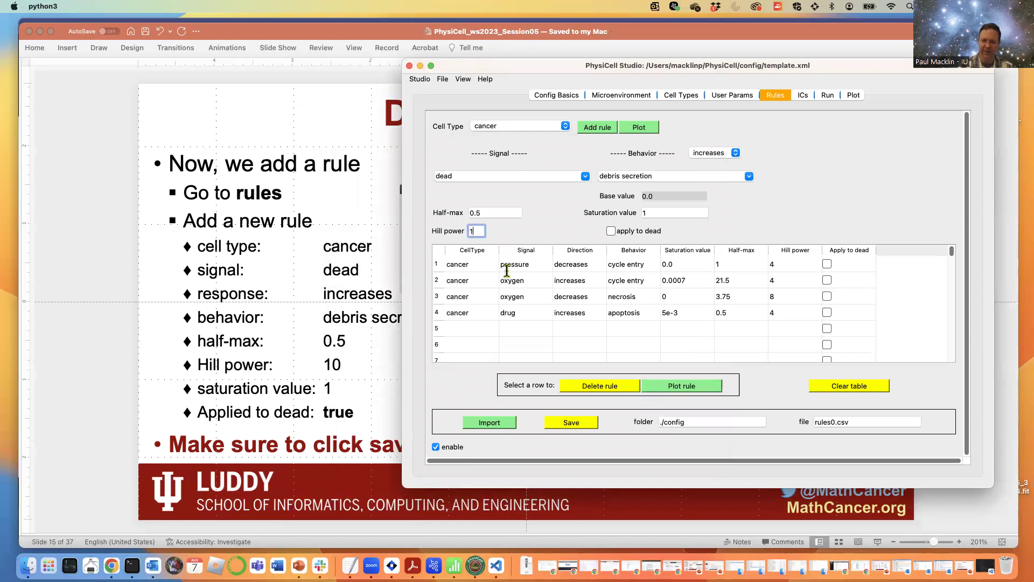
pyautogui.click(485, 212)
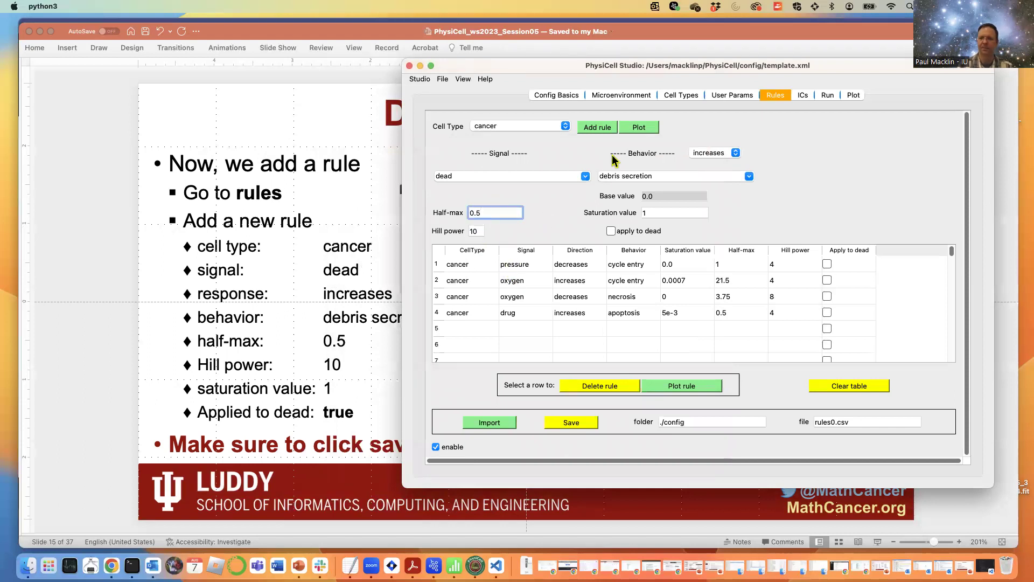
pyautogui.click(640, 127)
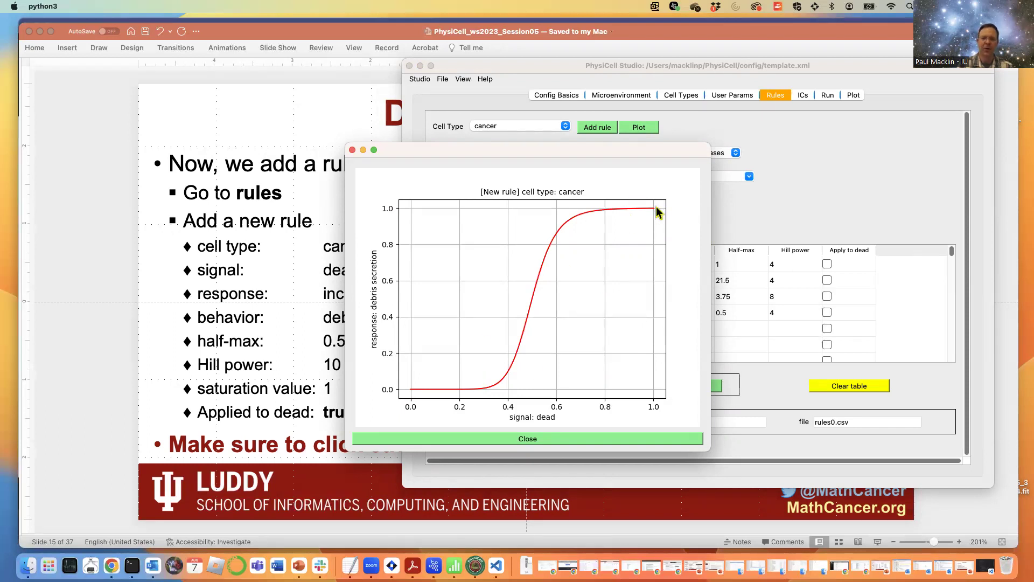
pyautogui.click(581, 438)
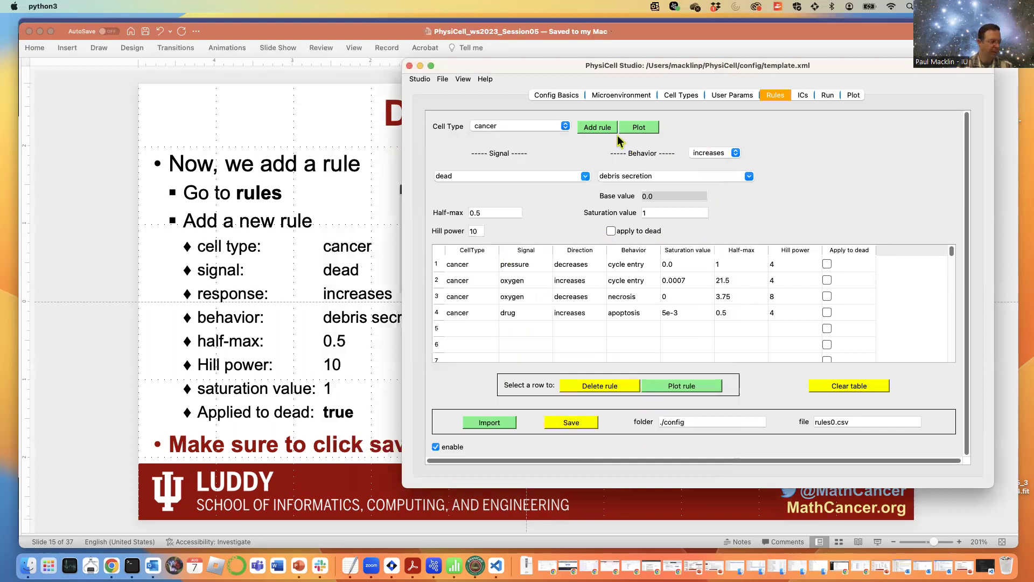
# - Add the debris secretion rule with apply to dead enabled, and save the rules to rules0.csv in ./config
pyautogui.click(611, 231)
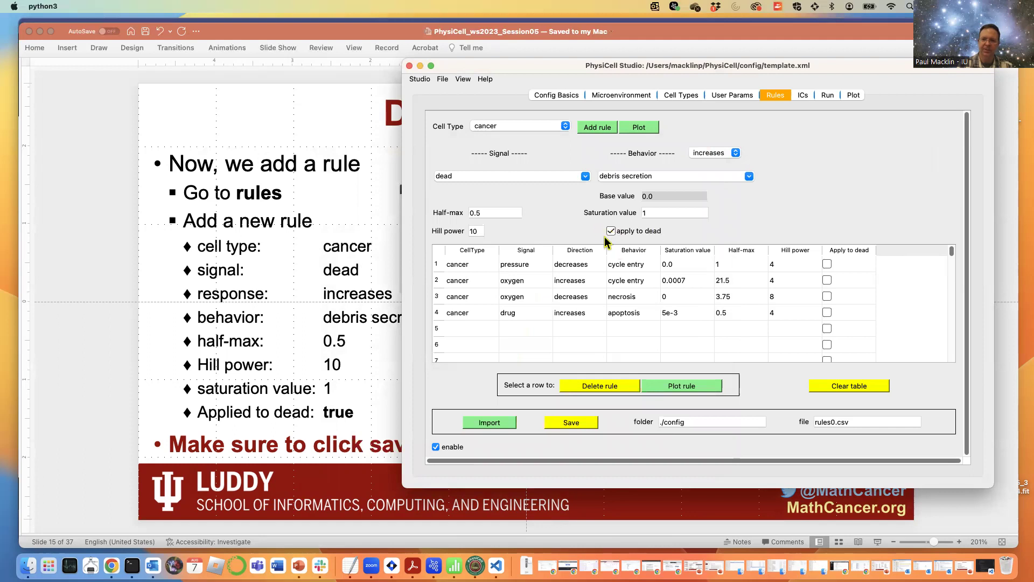
pyautogui.click(606, 131)
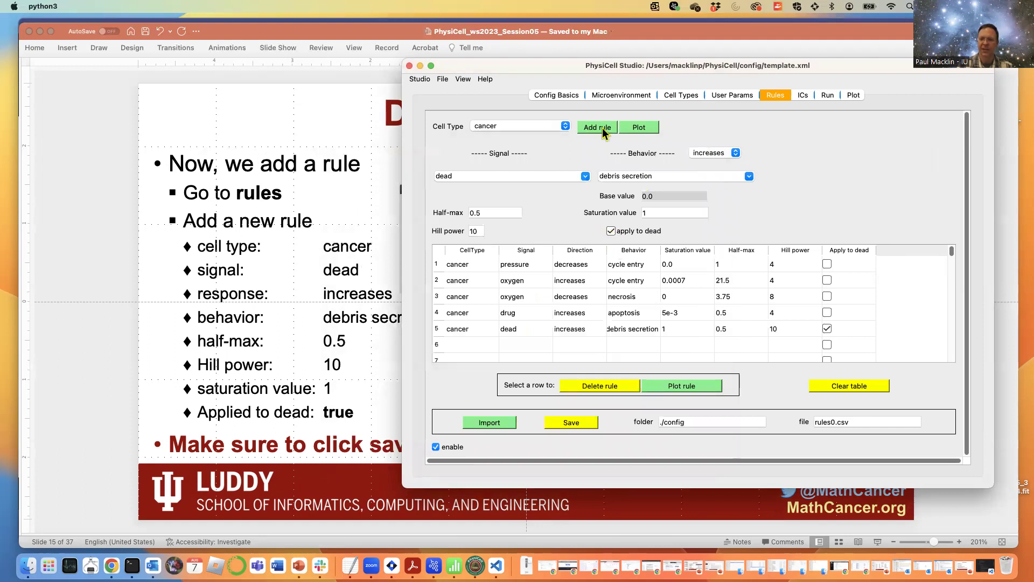
pyautogui.click(581, 421)
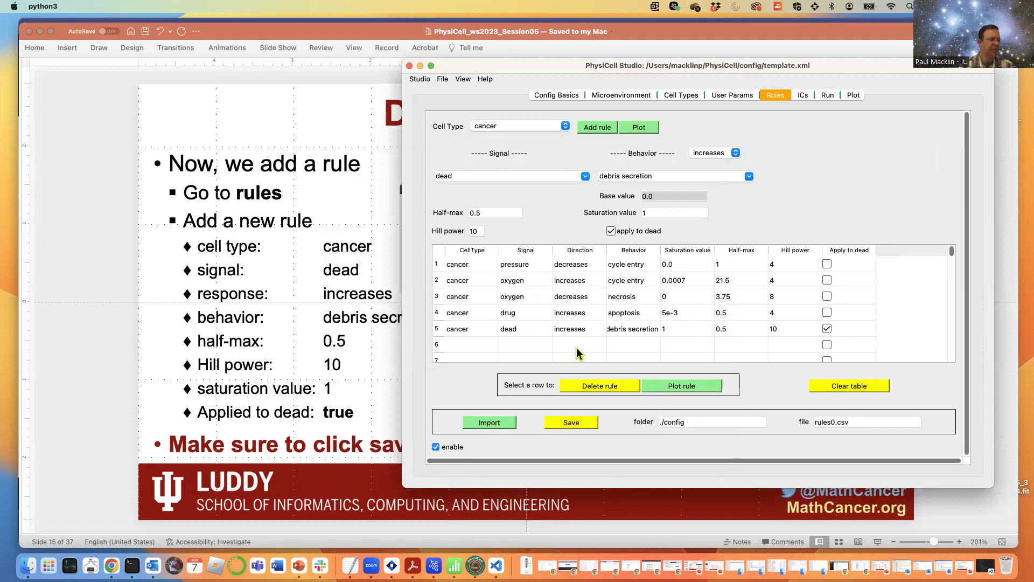
# - Run the simulation with the new rule and show the initial frame of its output plot
pyautogui.click(830, 96)
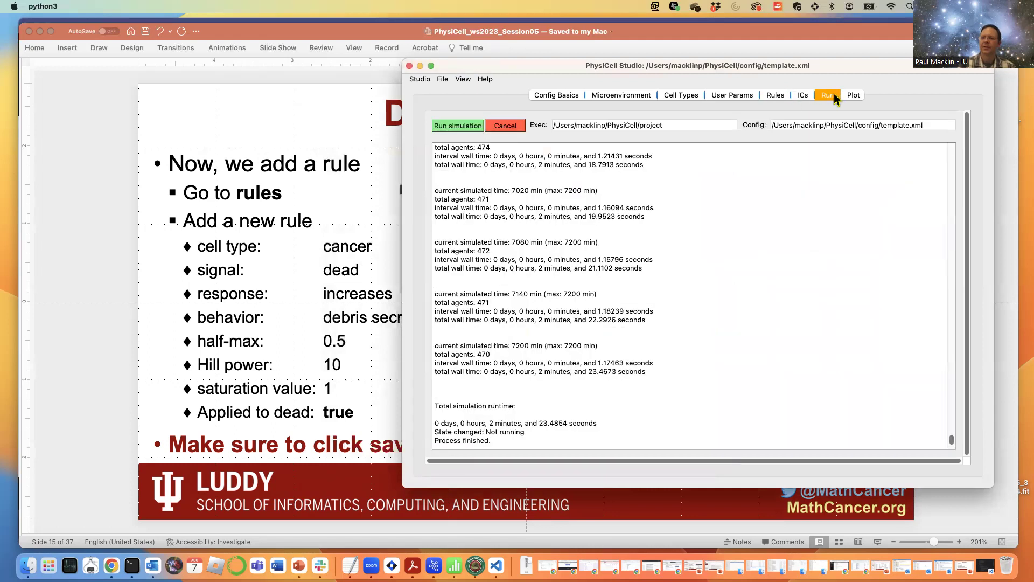
pyautogui.click(457, 126)
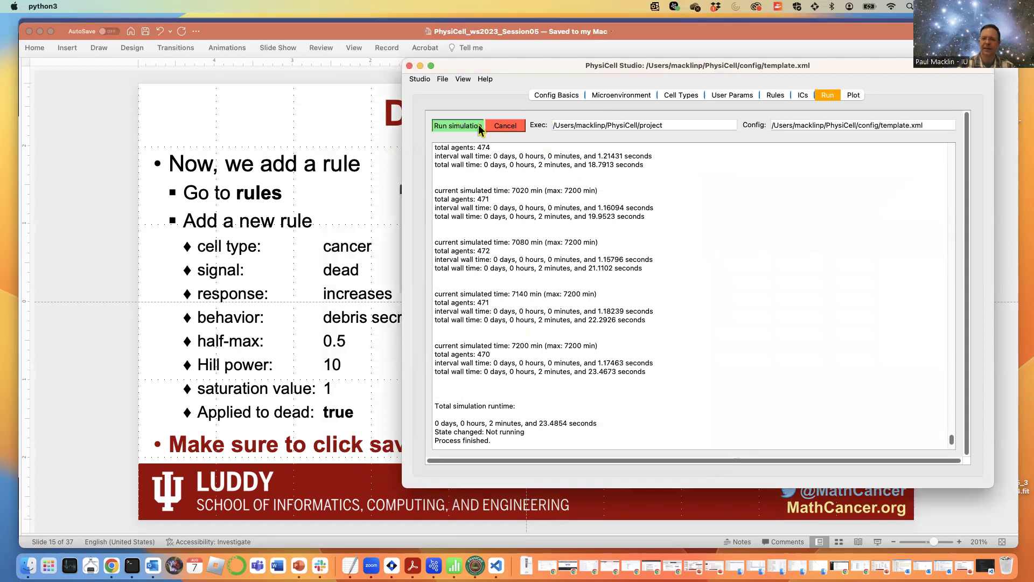
pyautogui.click(850, 95)
pyautogui.click(446, 125)
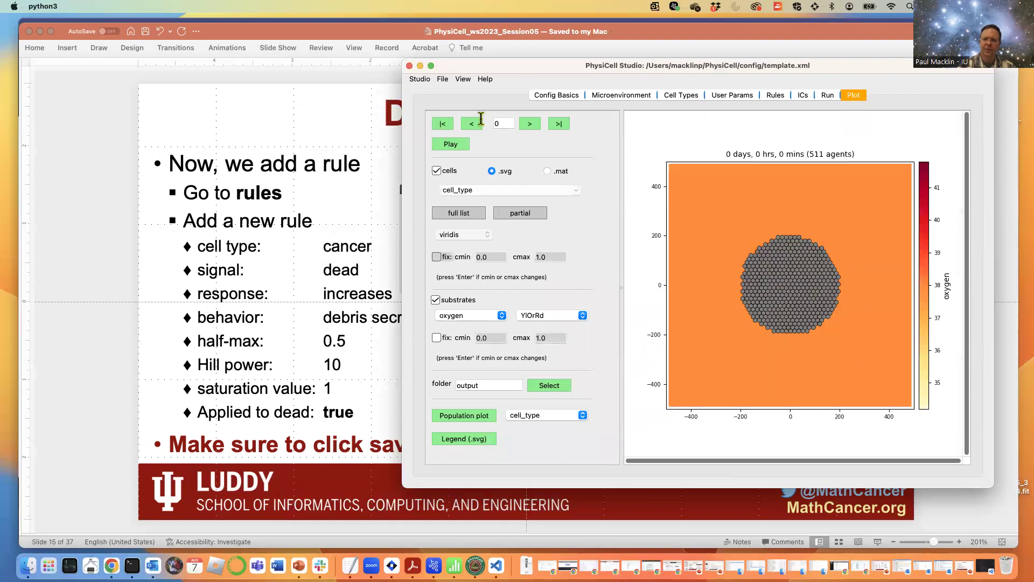
# - Advance the plot to frame 1 and display the drug substrate instead of oxygen
pyautogui.click(532, 126)
pyautogui.click(496, 317)
pyautogui.click(487, 326)
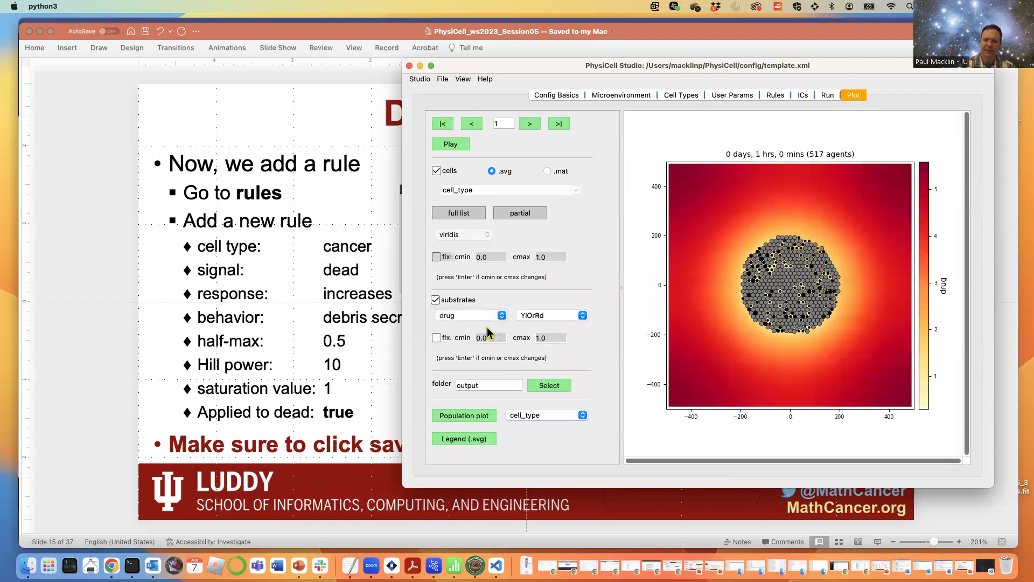
# - Display the debris substrate in the simulation plot with the cells hidden
pyautogui.click(501, 317)
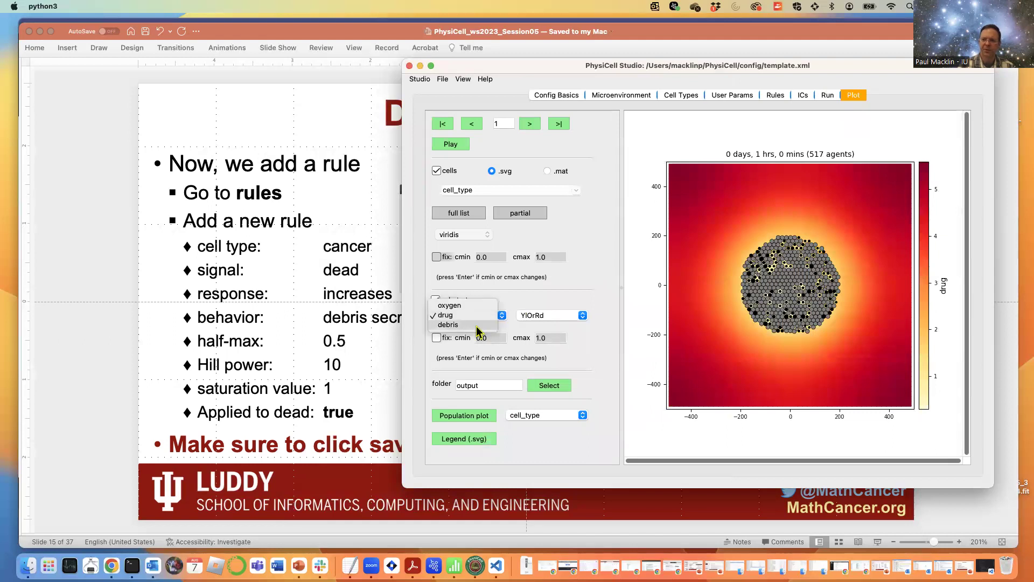
pyautogui.click(450, 325)
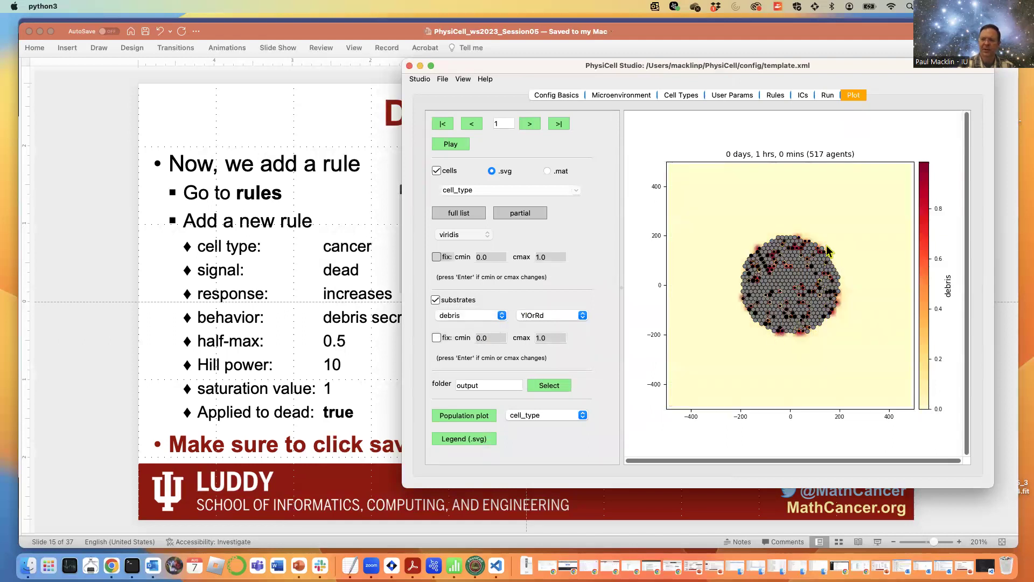
pyautogui.click(437, 171)
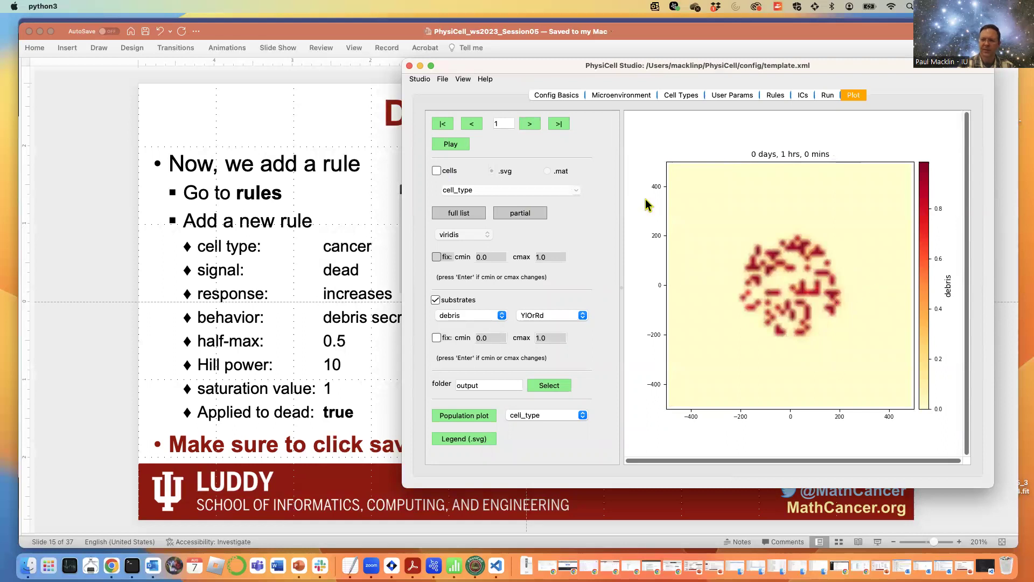
# - Play the debris-only plot over time, restarting it from the first frame to watch how the debris spreads
pyautogui.click(450, 144)
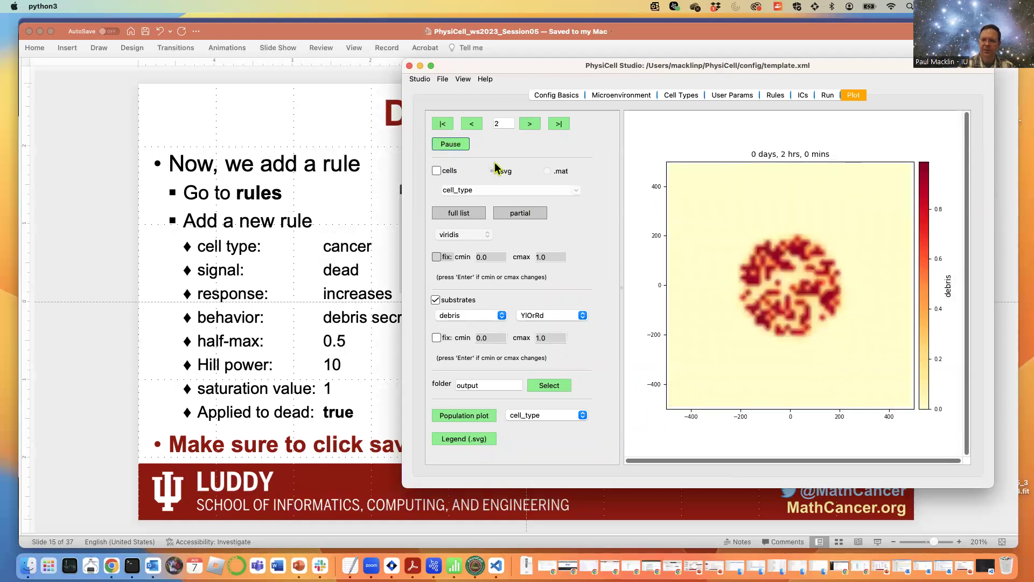
pyautogui.click(449, 145)
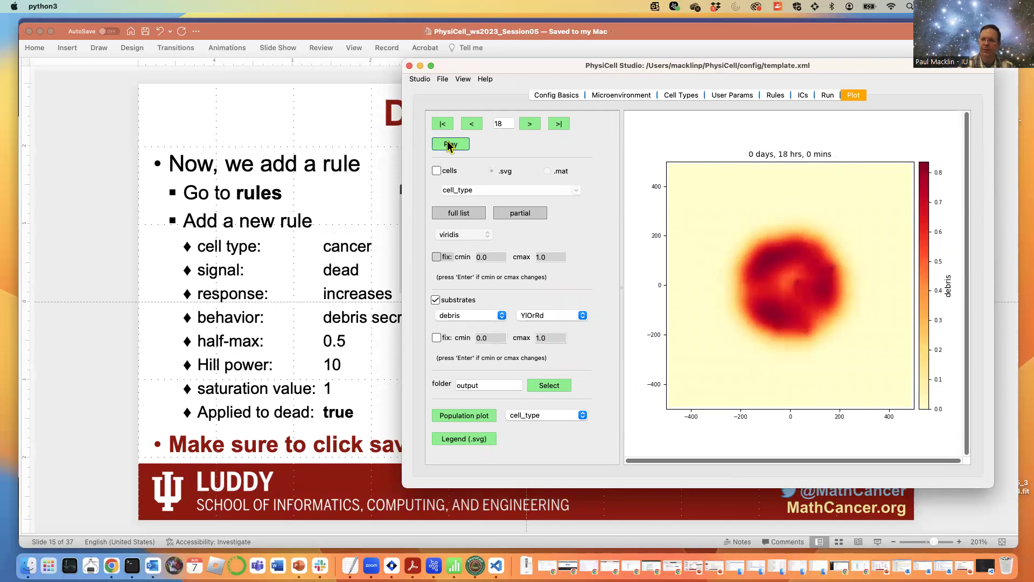
pyautogui.click(443, 125)
pyautogui.click(447, 143)
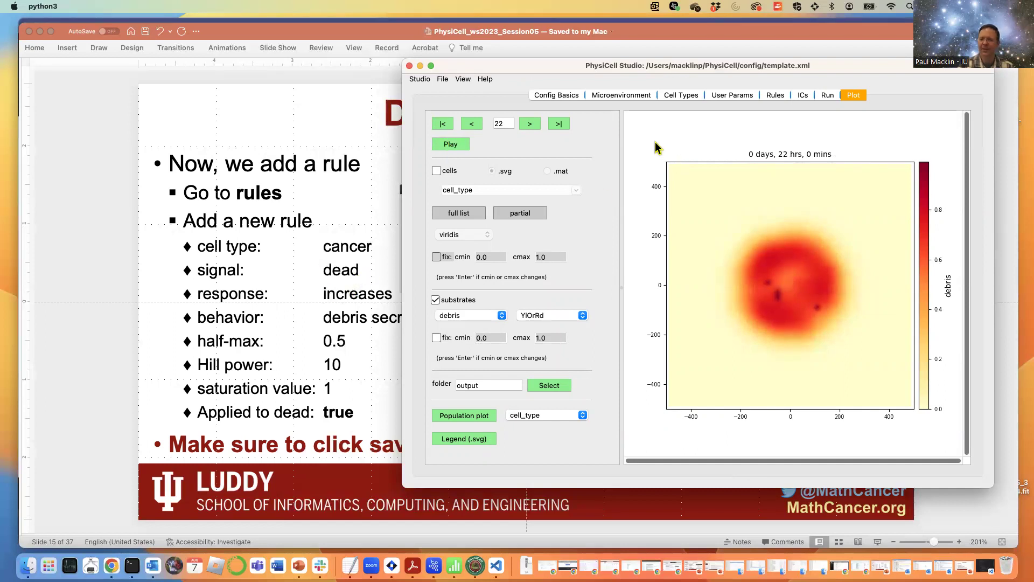
pyautogui.click(451, 145)
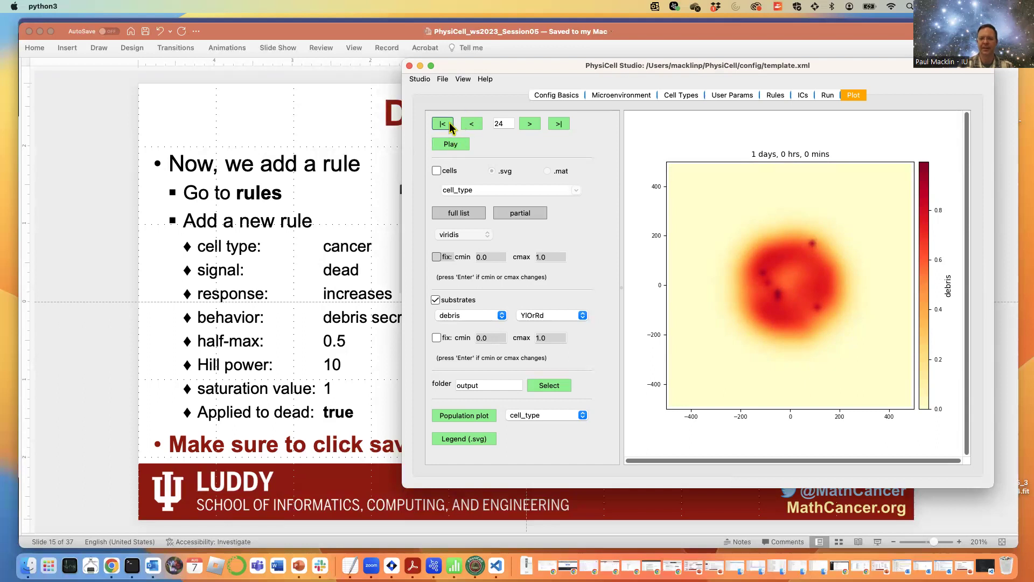
pyautogui.click(443, 123)
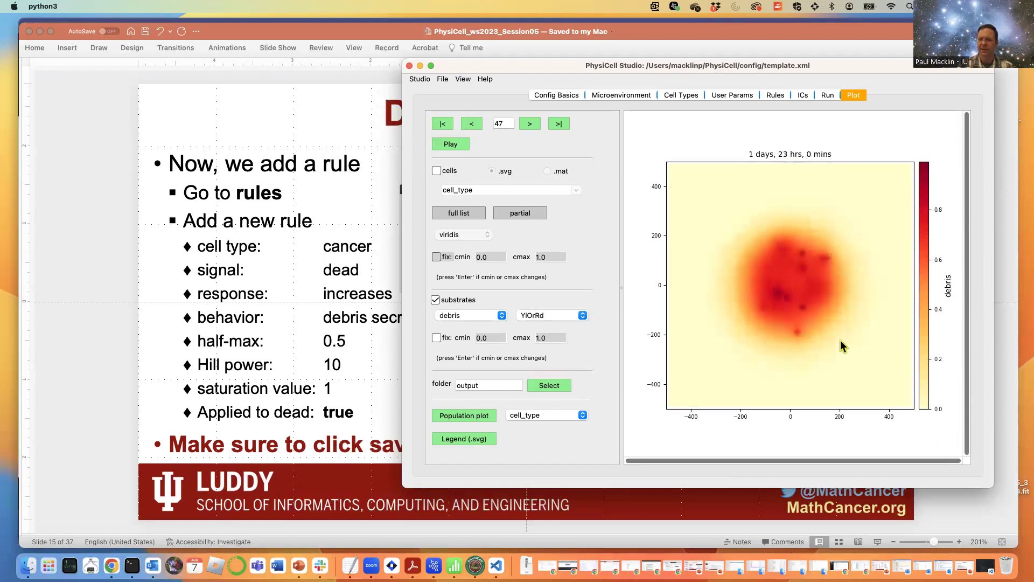
# - Show the cells over the debris field and replay the simulation from the first frame to compare dead cells with debris
pyautogui.click(436, 171)
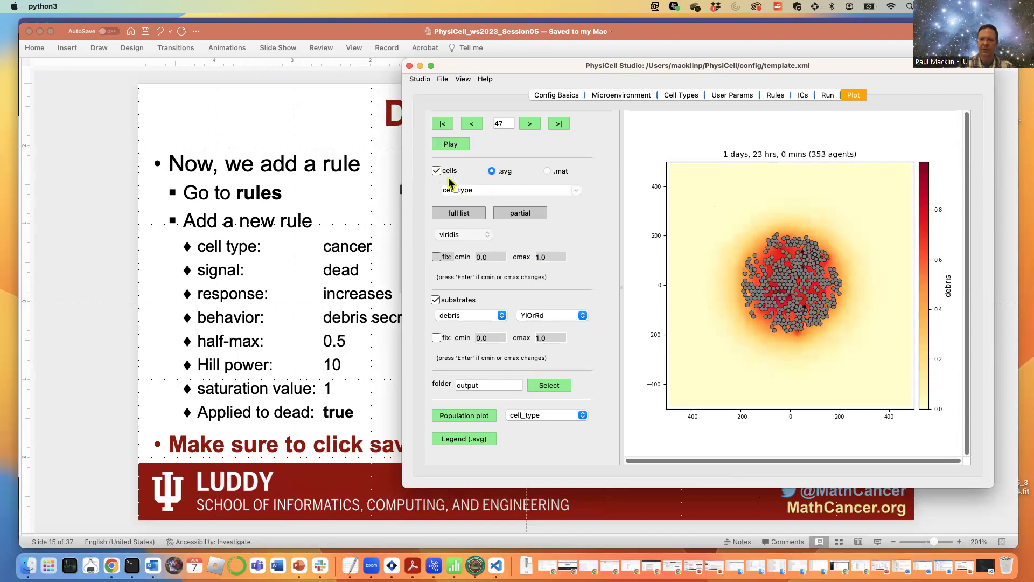
pyautogui.click(442, 124)
pyautogui.click(448, 144)
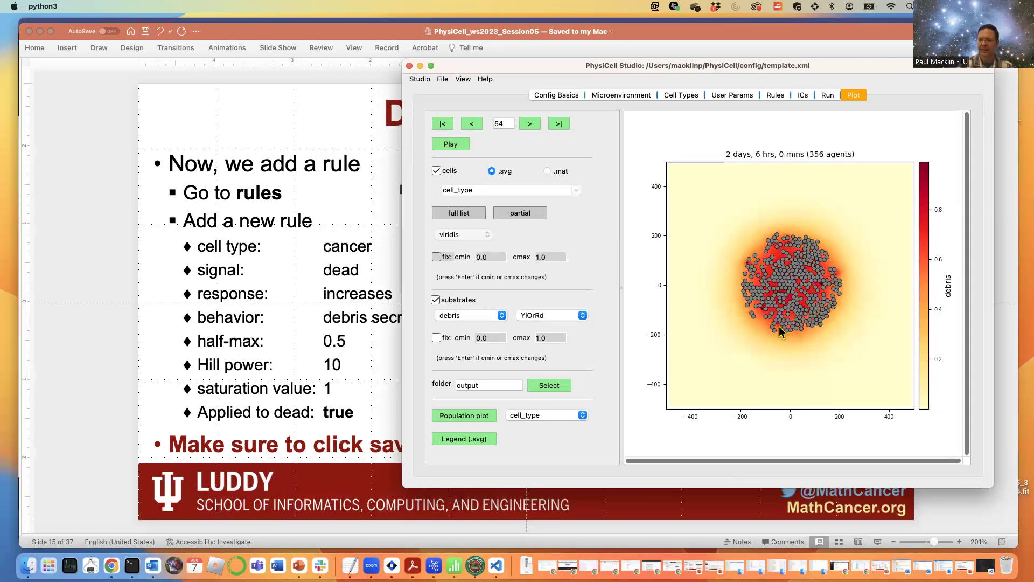
pyautogui.click(456, 145)
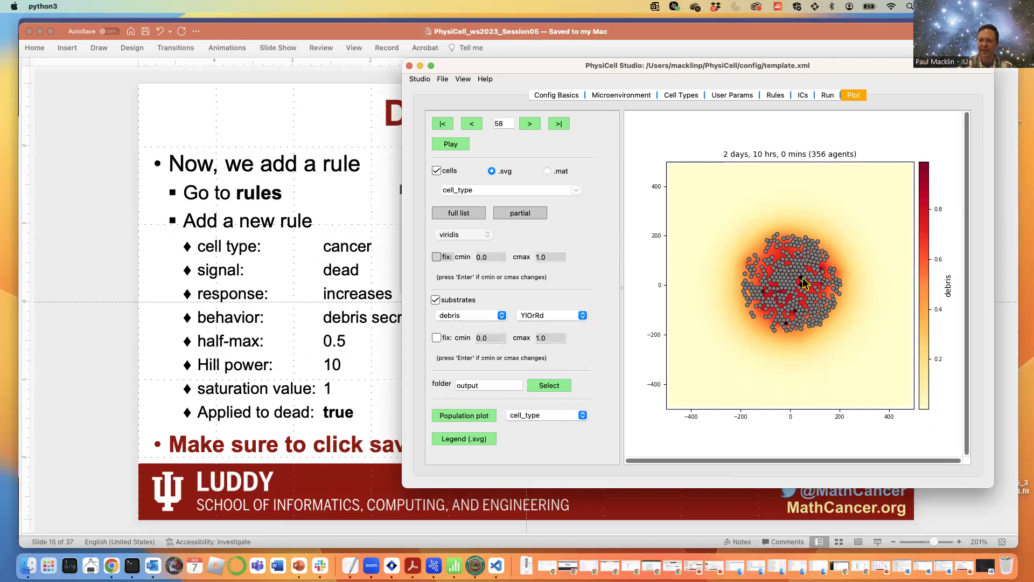
pyautogui.click(437, 171)
pyautogui.click(437, 171)
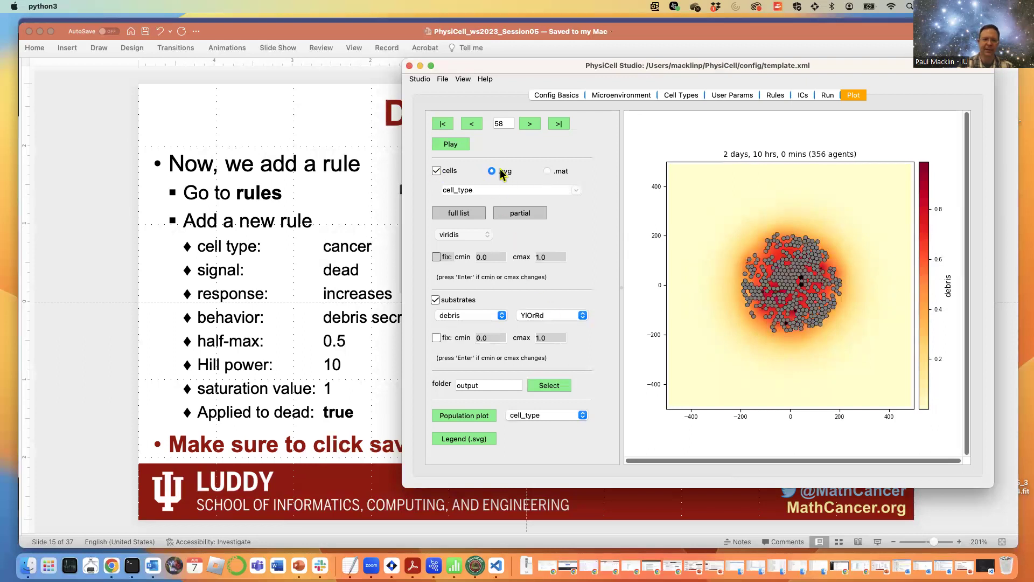
# - Switch to PowerPoint and advance through the slides to "Macrophages: 1"
pyautogui.click(98, 239)
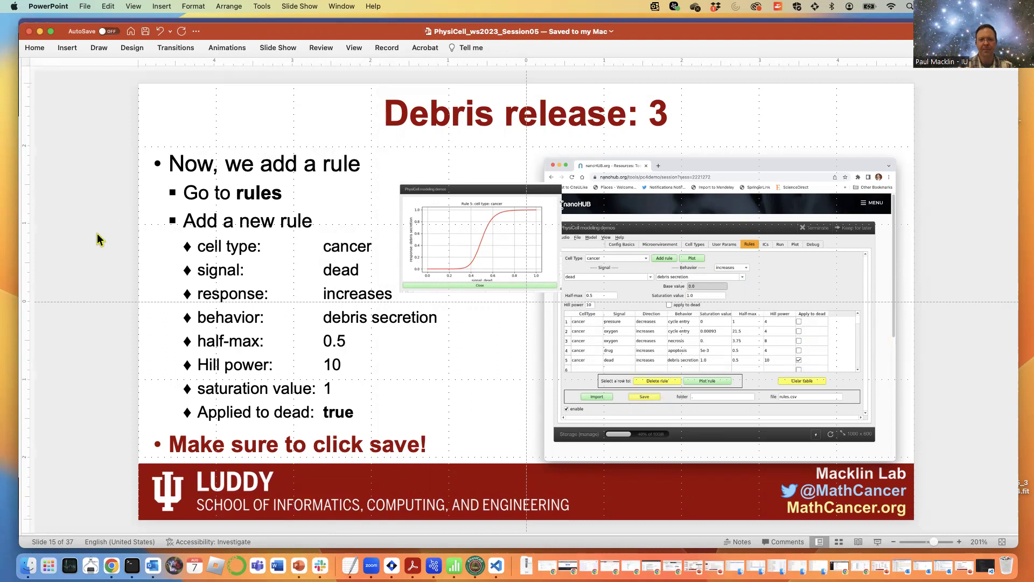
pyautogui.press('pagedown')
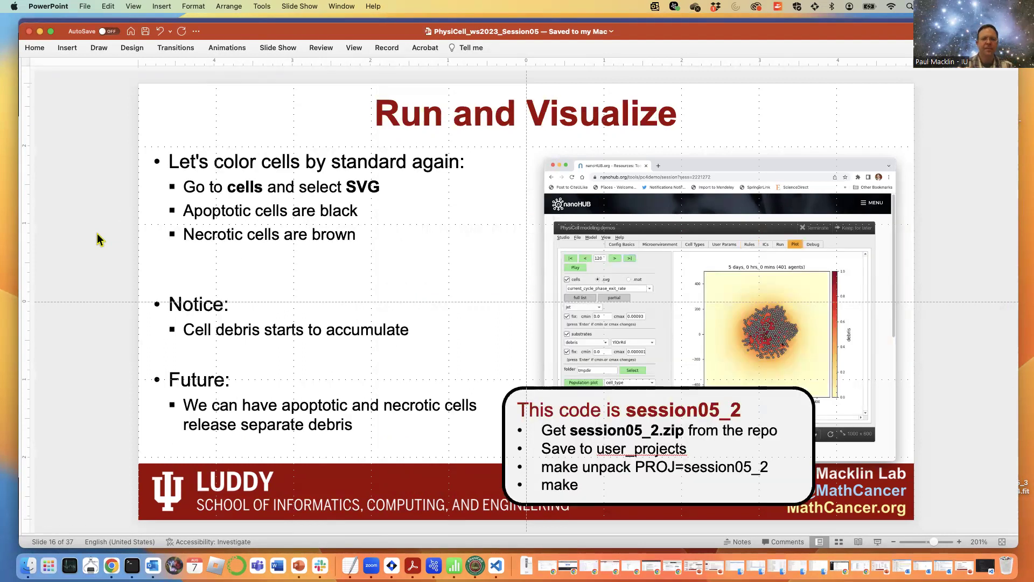
pyautogui.press('pagedown')
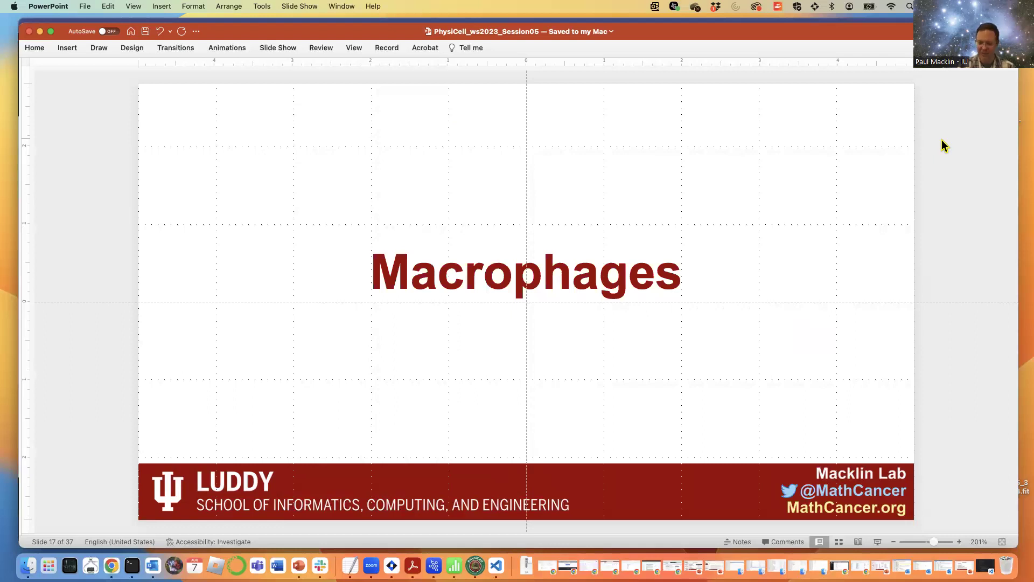
pyautogui.press('Down')
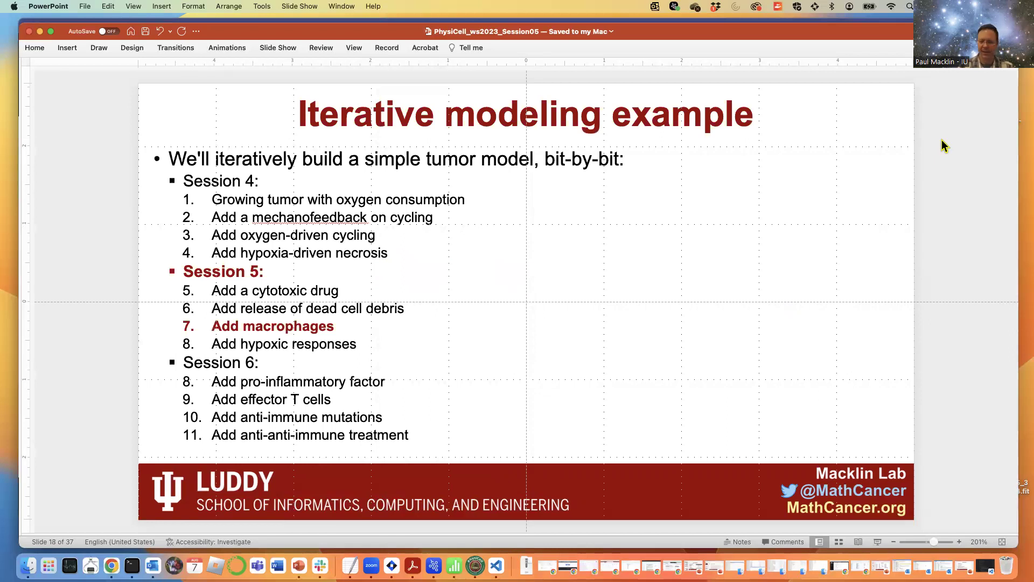
pyautogui.press('pagedown')
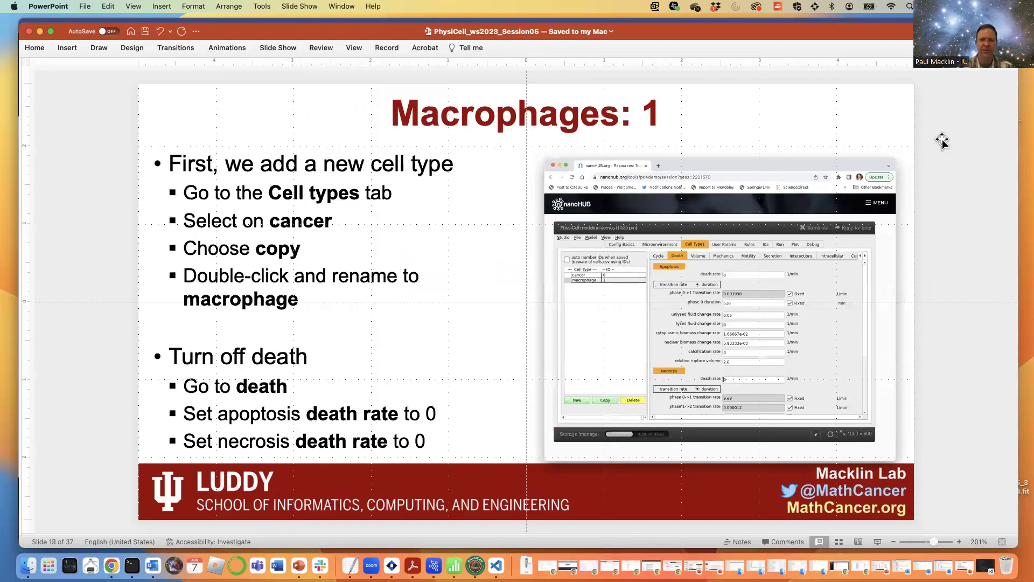
# - Switch to PhysiCell Studio, copy the cancer cell type and rename the copy to macrophage
pyautogui.press('super+Tab')
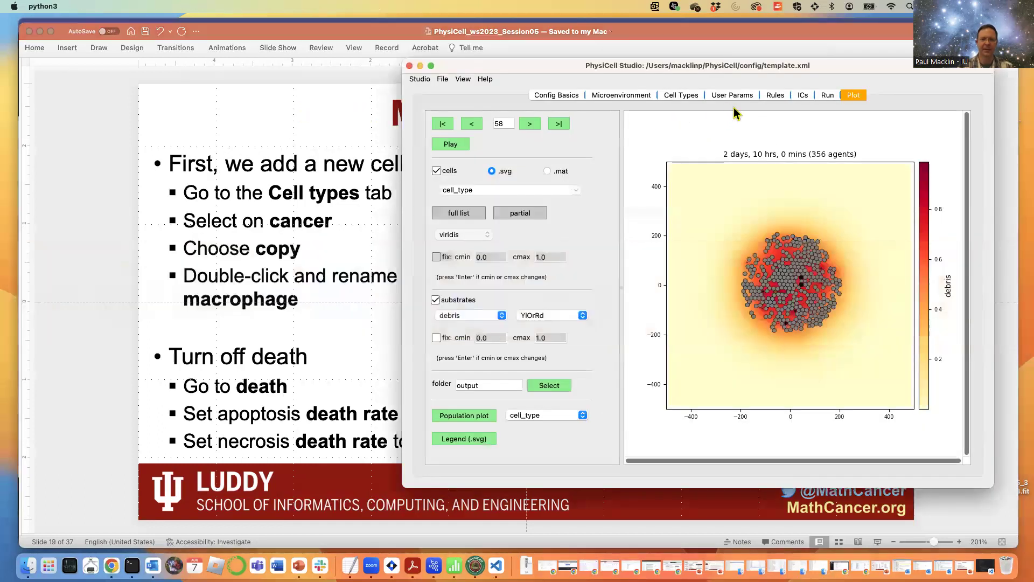
pyautogui.moveTo(643, 70); pyautogui.dragTo(683, 85)
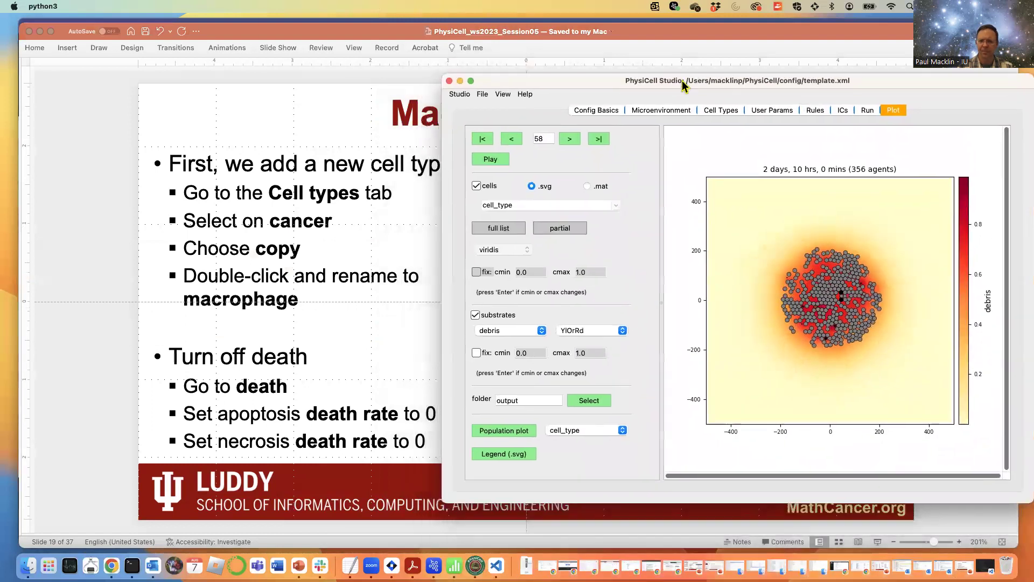
pyautogui.click(722, 110)
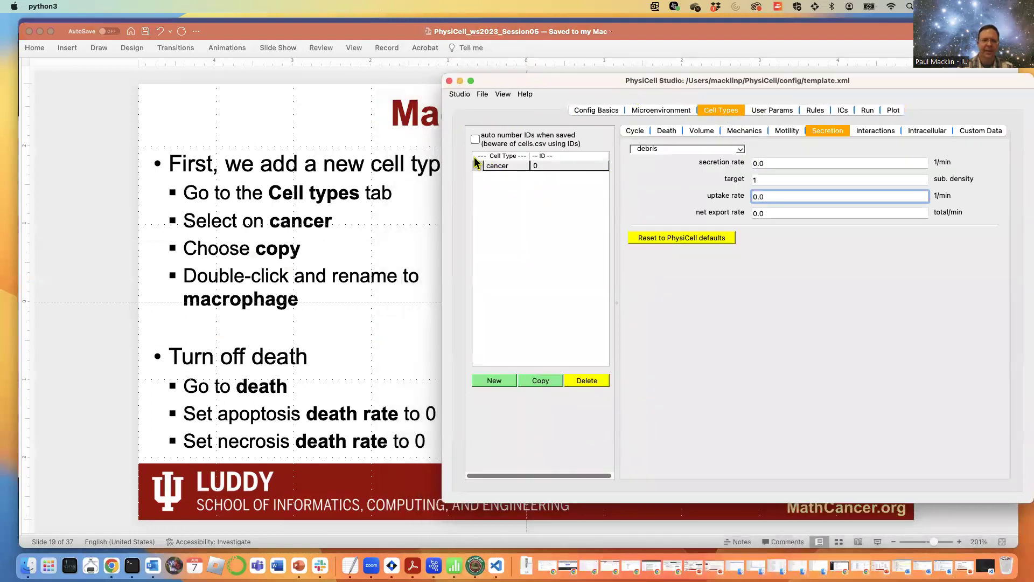
pyautogui.click(491, 166)
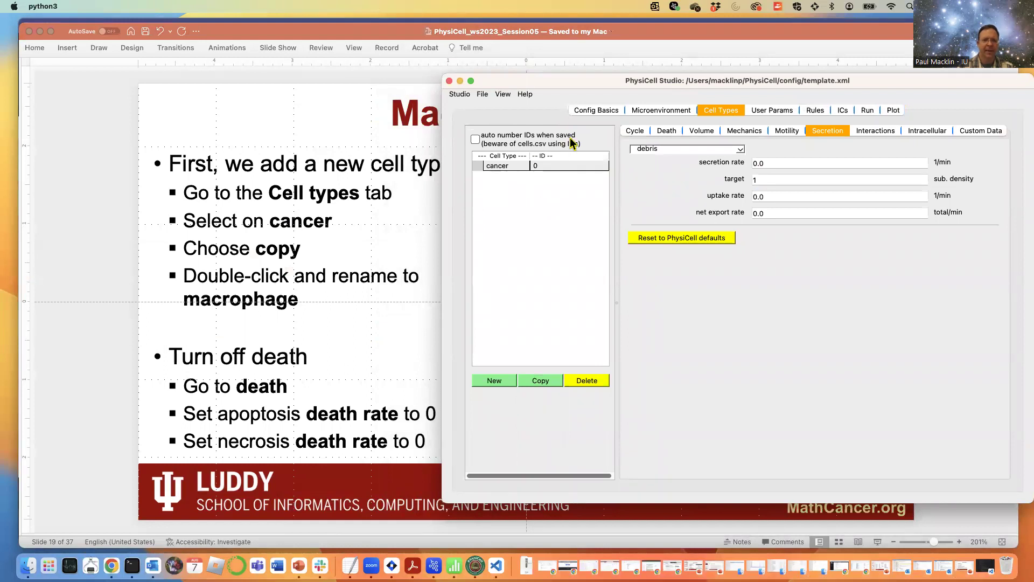
pyautogui.moveTo(582, 86); pyautogui.dragTo(480, 83)
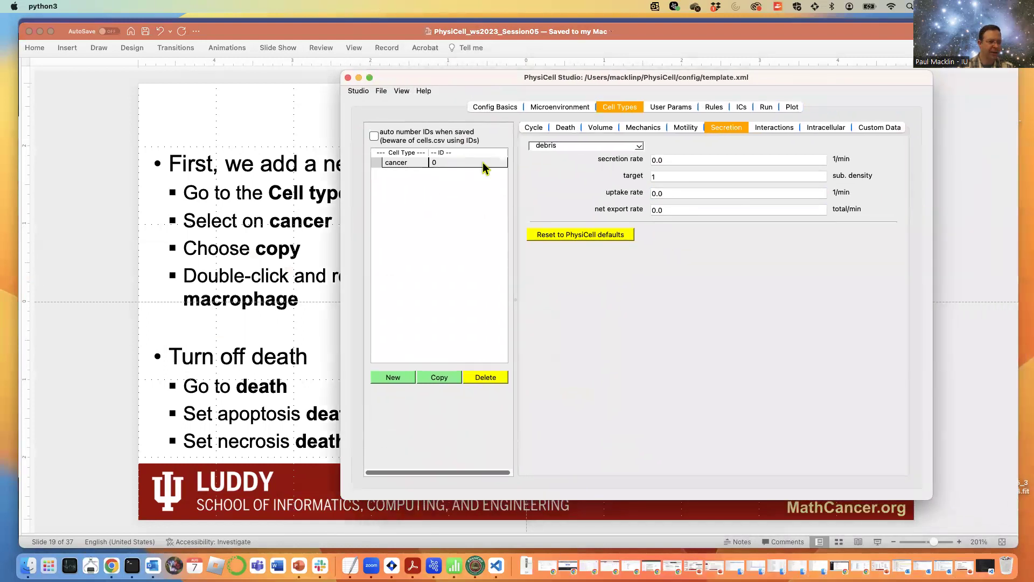
pyautogui.click(446, 377)
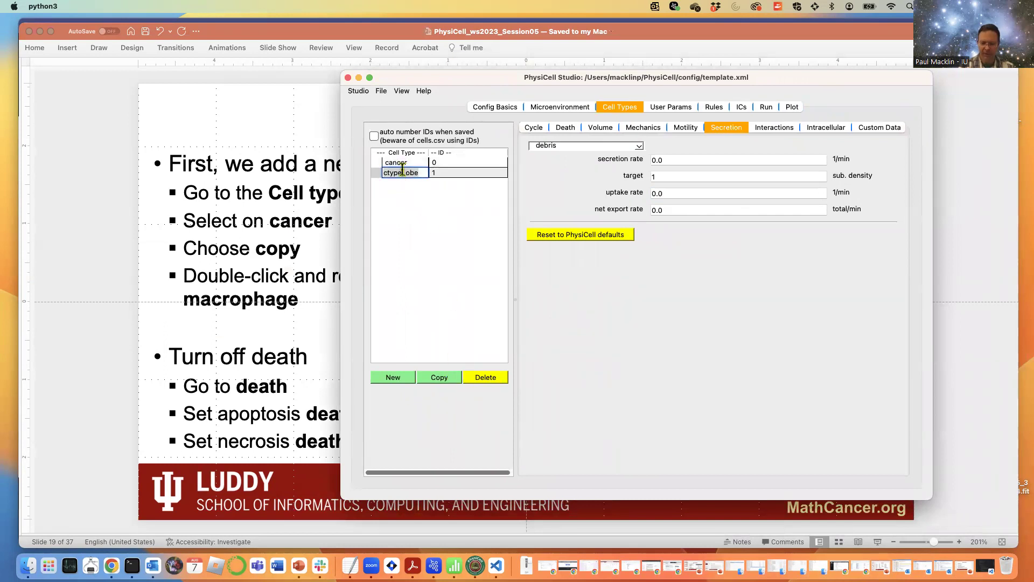
pyautogui.write('macropha...')
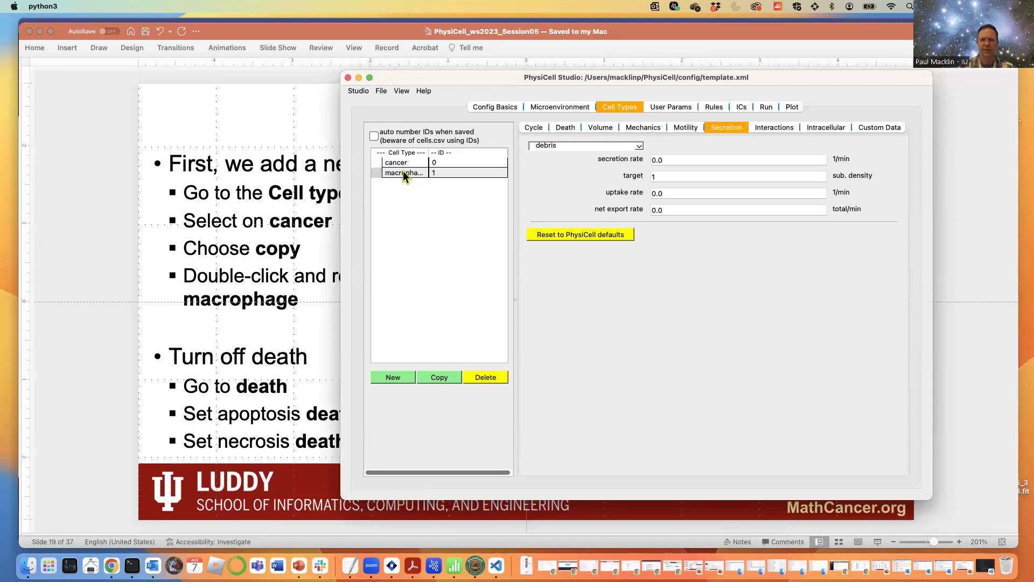
# - Review the macrophage's cycle settings and set both its apoptosis and necrosis death rates to 0
pyautogui.moveTo(474, 82); pyautogui.dragTo(497, 76)
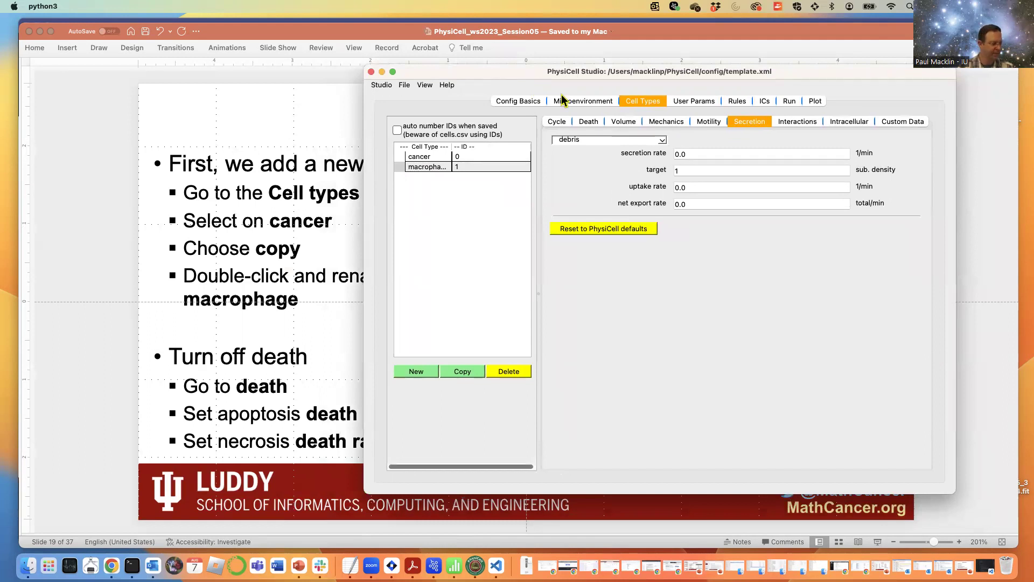
pyautogui.click(558, 122)
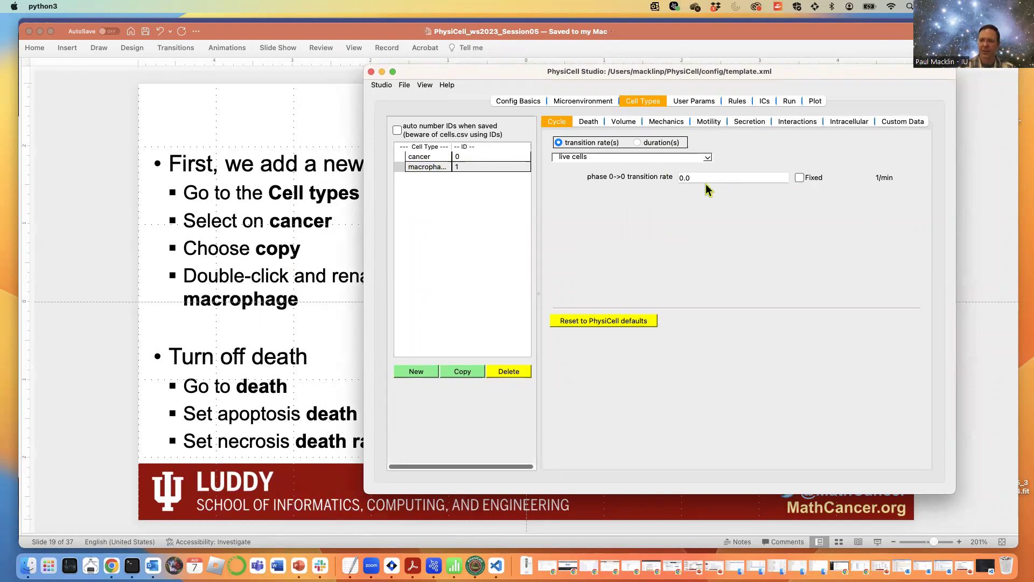
pyautogui.click(589, 122)
pyautogui.click(734, 158)
pyautogui.press('super+a')
pyautogui.write('0')
pyautogui.press('Tab')
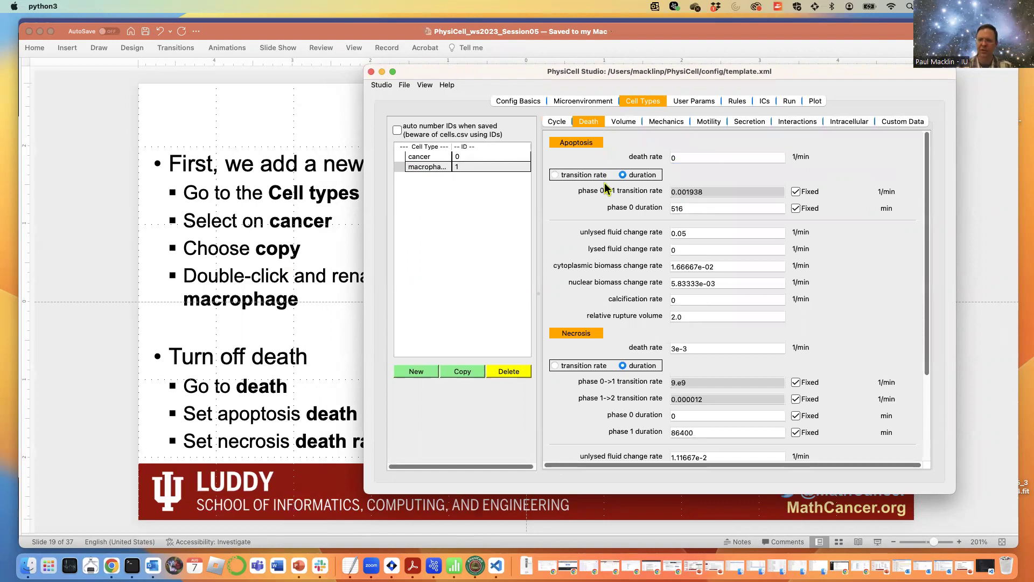
pyautogui.click(701, 347)
pyautogui.write('0')
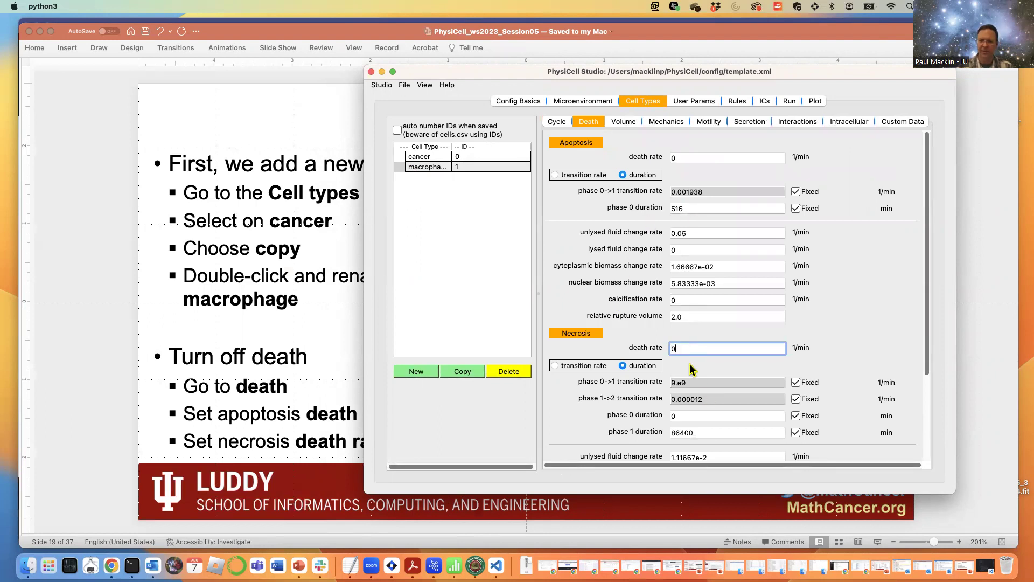
# - Switch to PowerPoint, read the "Macrophages: 2" slide and return to PhysiCell Studio
pyautogui.click(289, 296)
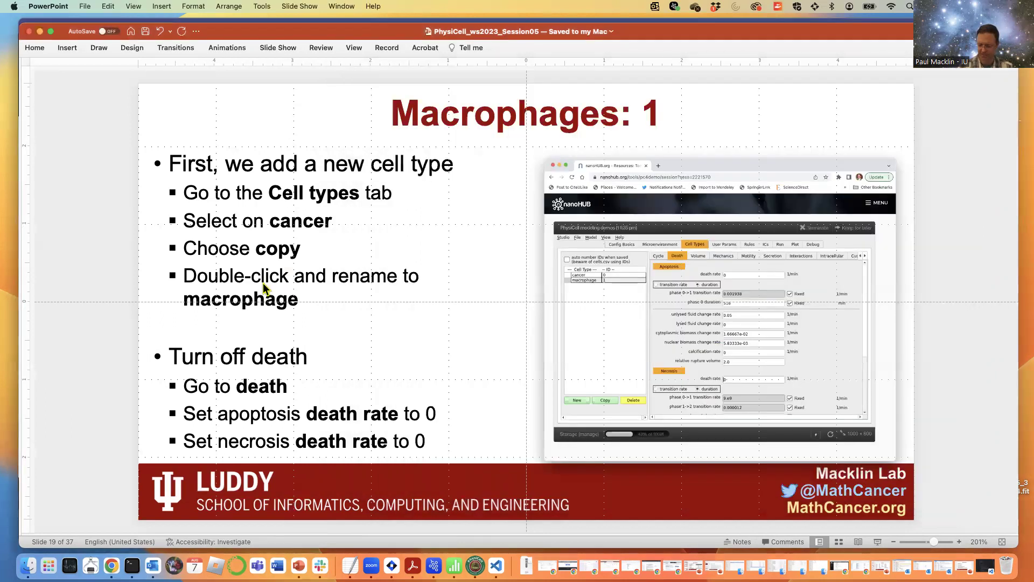
pyautogui.press('pagedown')
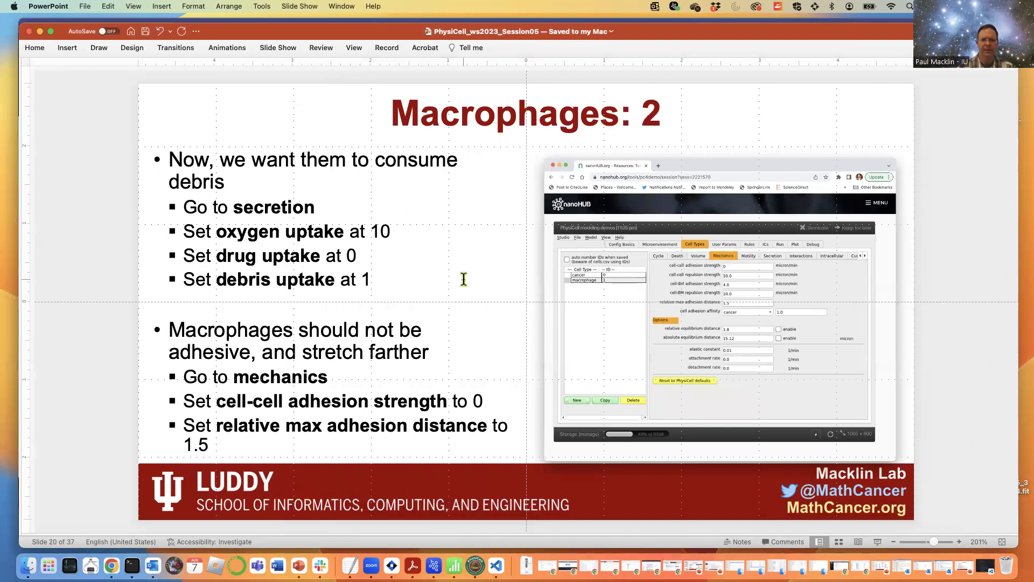
pyautogui.press('super+Tab')
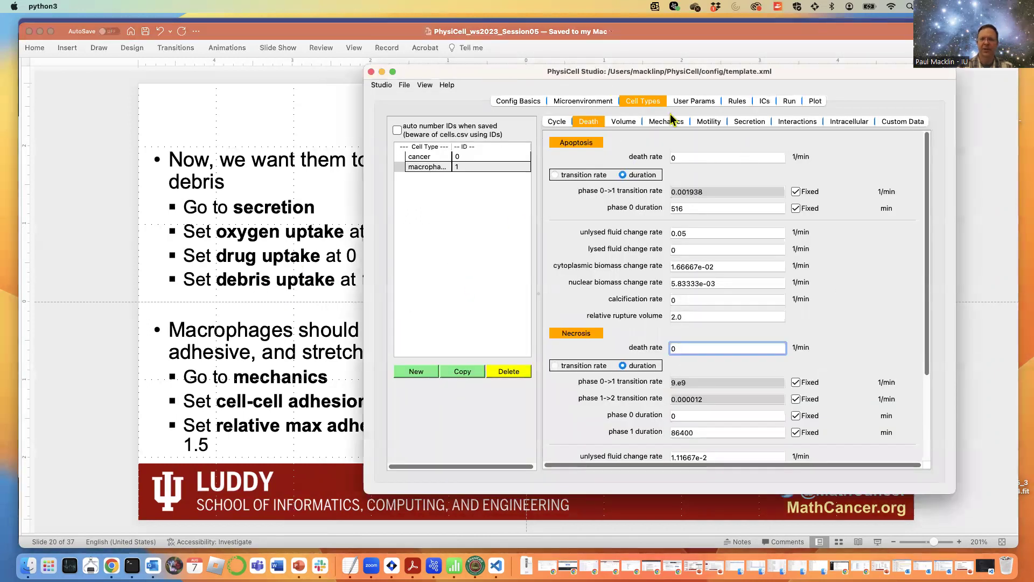
# - Check the macrophage's oxygen uptake rate in its secretion settings
pyautogui.click(626, 123)
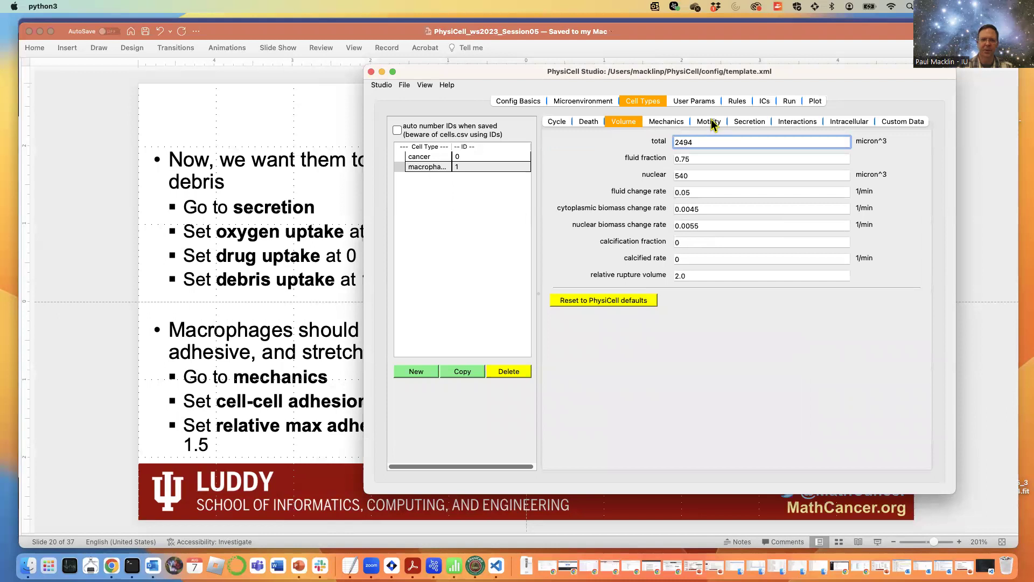
pyautogui.click(750, 121)
pyautogui.click(661, 142)
pyautogui.click(615, 124)
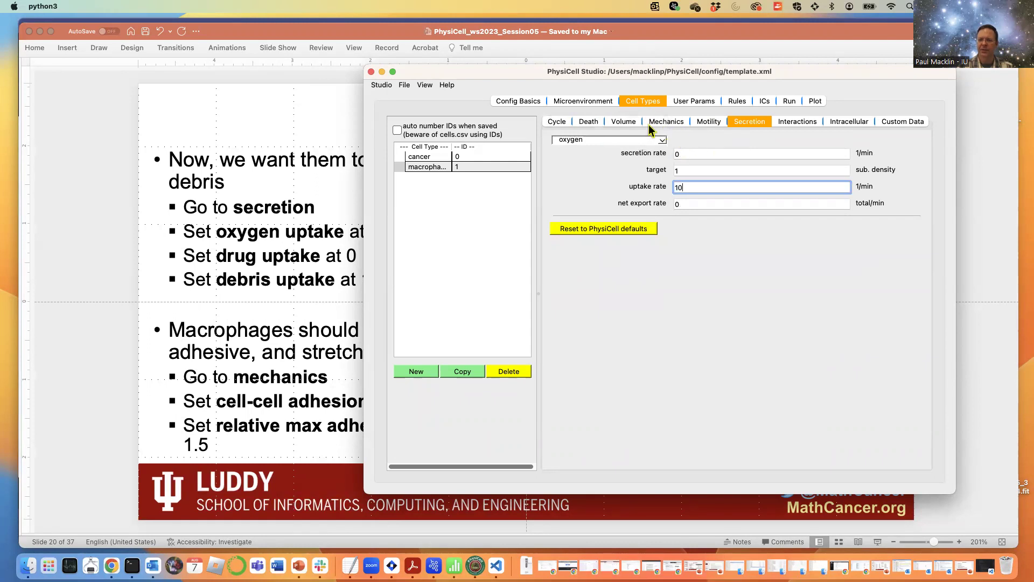
pyautogui.moveTo(545, 76); pyautogui.dragTo(649, 75)
# - Set the macrophage's uptake rate for the drug substrate to 0
pyautogui.click(763, 141)
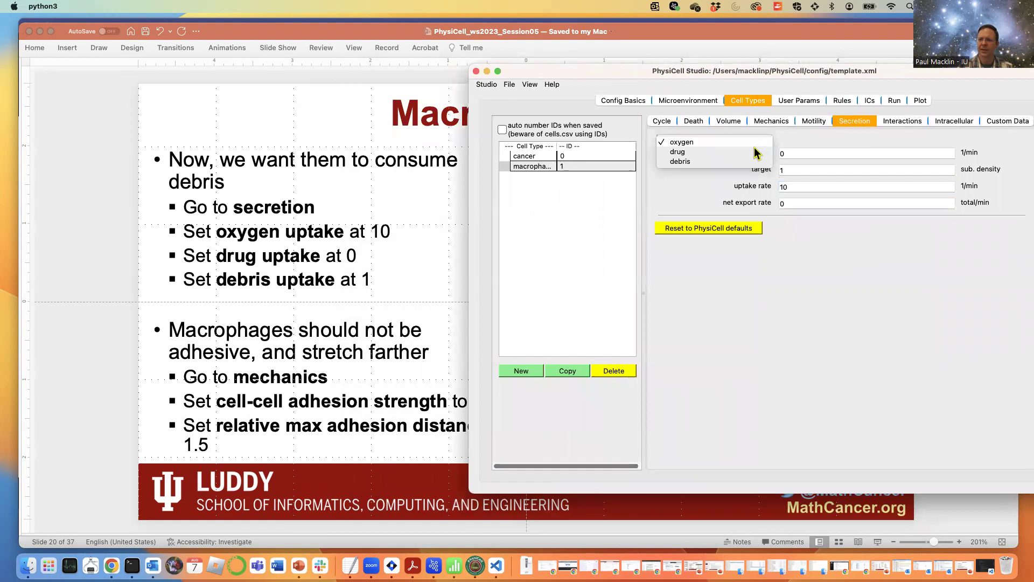
pyautogui.click(677, 152)
pyautogui.write('1')
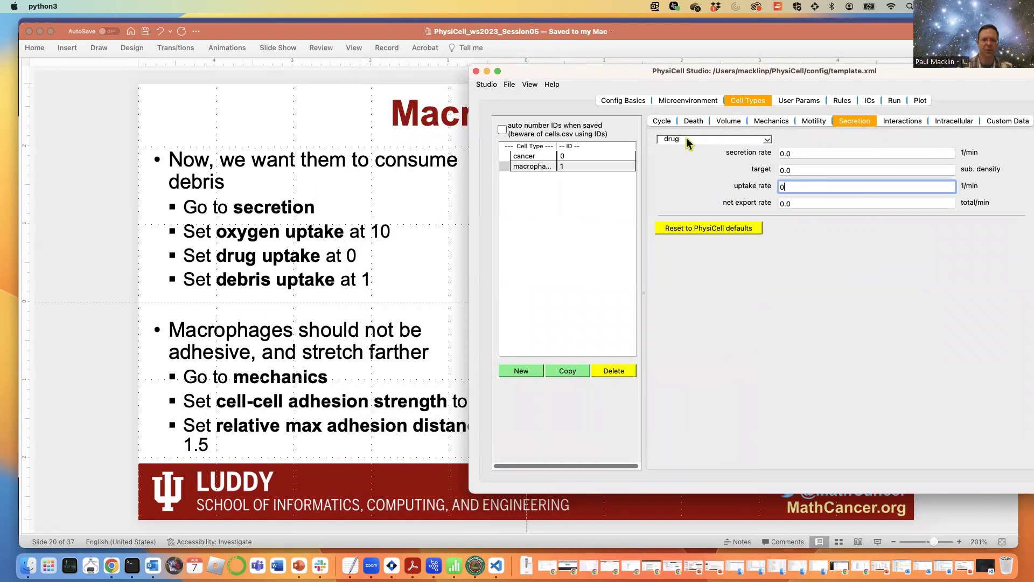
# - Set the macrophage's uptake rate for the debris substrate to 1
pyautogui.click(759, 140)
pyautogui.click(695, 151)
pyautogui.doubleClick(808, 184)
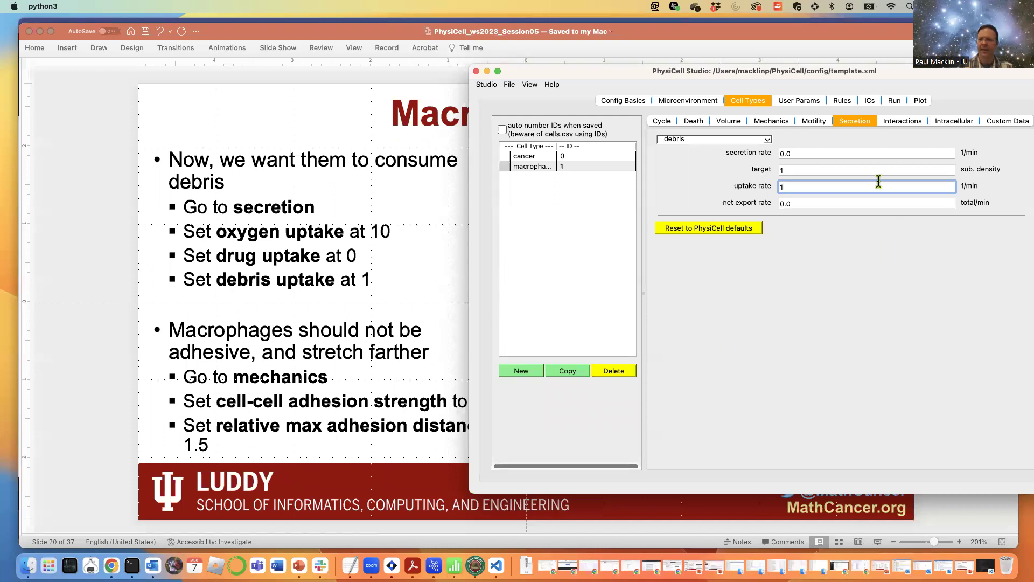
# - In the macrophage's mechanics settings, set the cell-cell adhesion strength to 0 and the relative max adhesion distance to 1.5
pyautogui.click(775, 121)
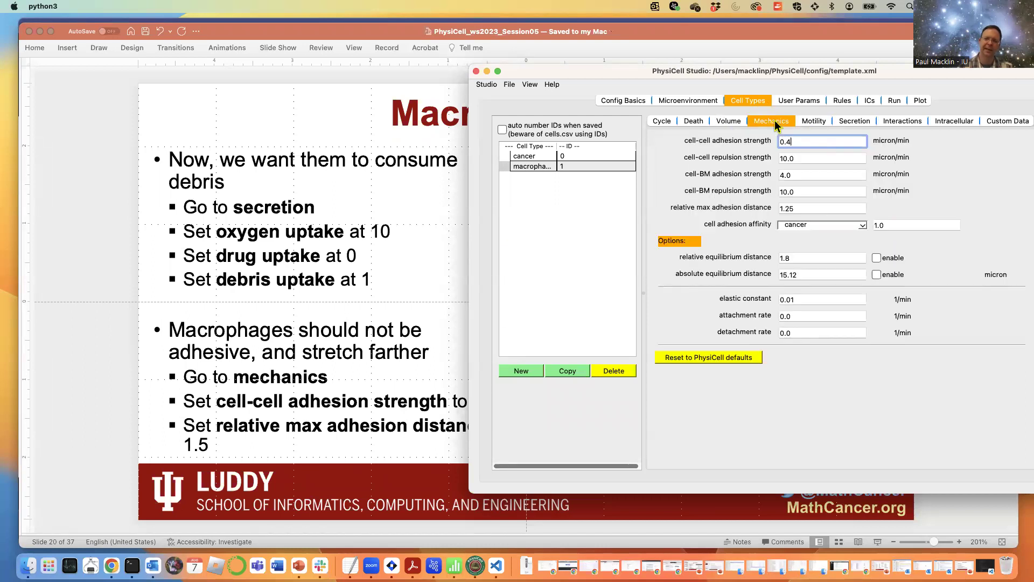
pyautogui.moveTo(882, 73); pyautogui.dragTo(752, 56)
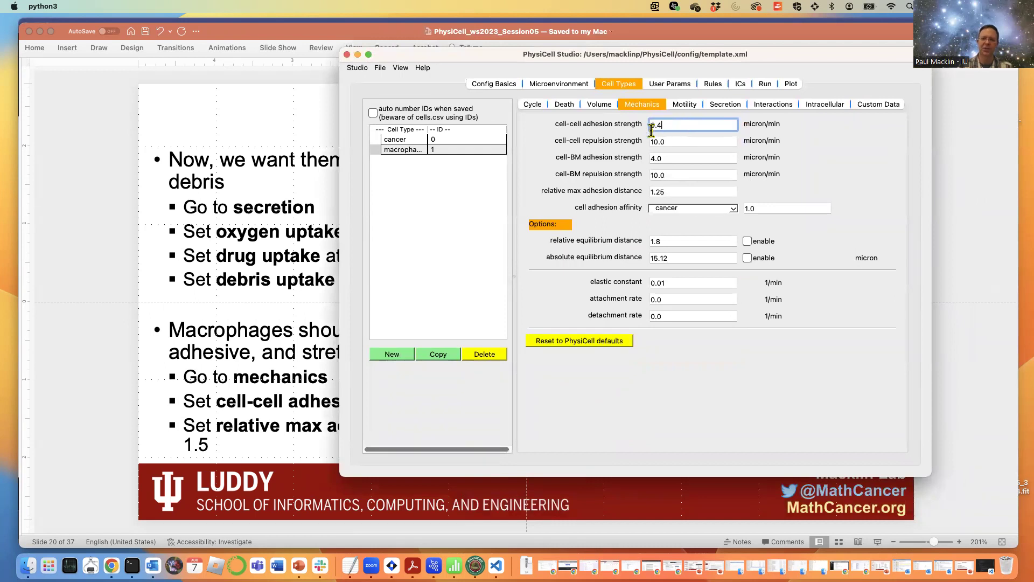
pyautogui.moveTo(684, 124); pyautogui.dragTo(644, 125)
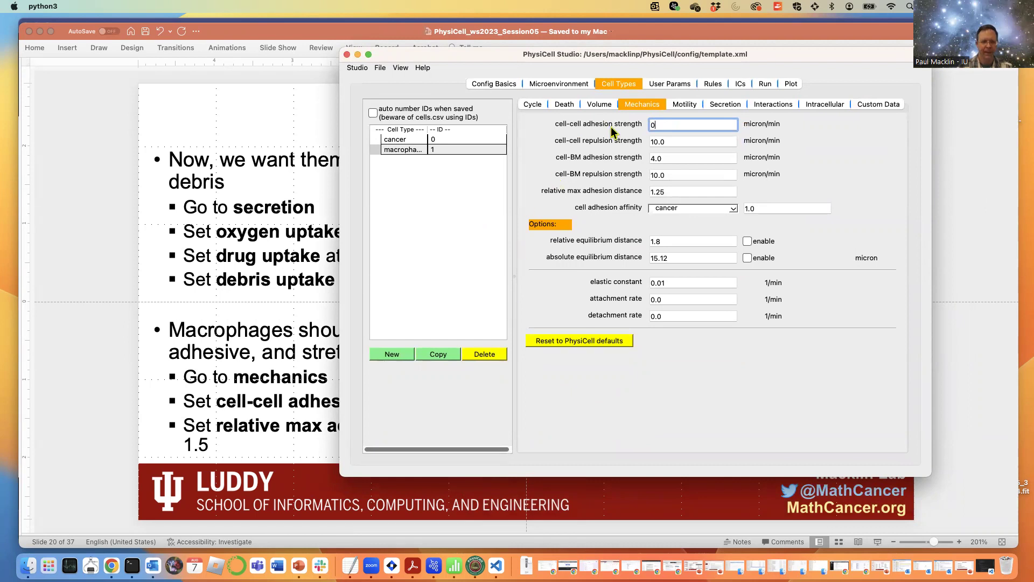
pyautogui.moveTo(488, 64); pyautogui.dragTo(563, 68)
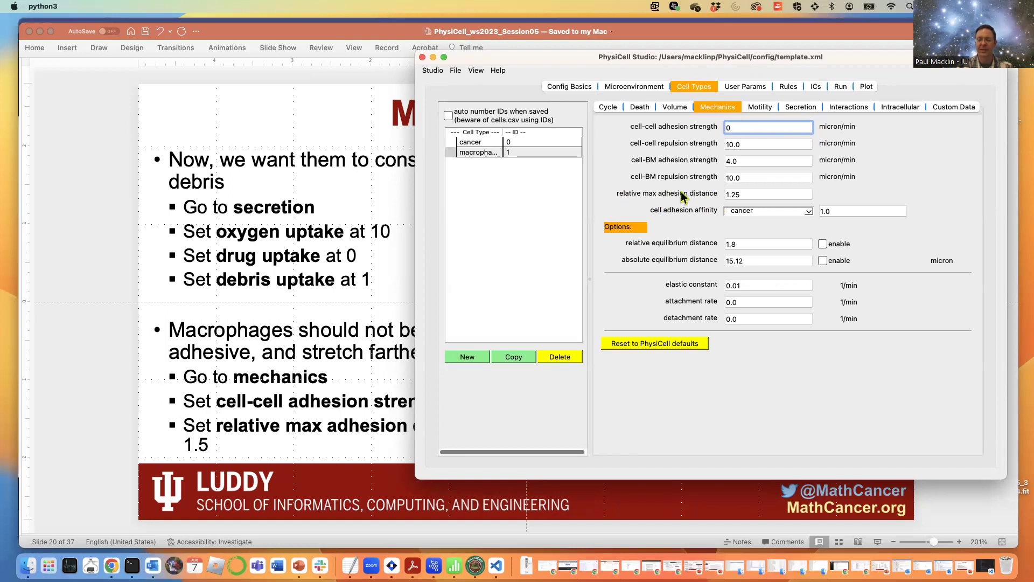
pyautogui.click(757, 195)
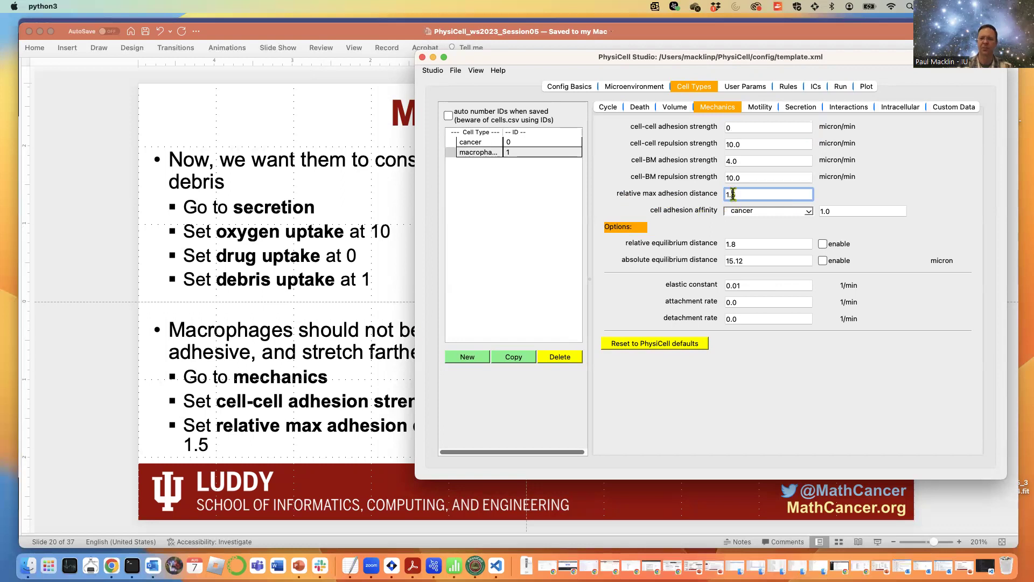
# - Switch to PowerPoint, read the "Macrophages: 3" slide and return to the macrophage's motility settings in PhysiCell Studio
pyautogui.click(259, 311)
pyautogui.press('Down')
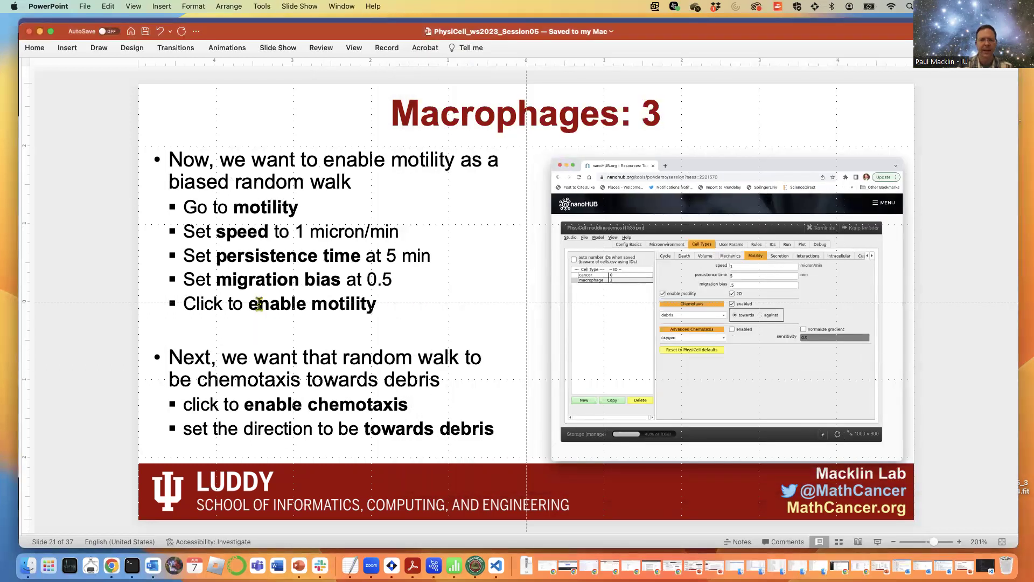
pyautogui.press('super+Tab')
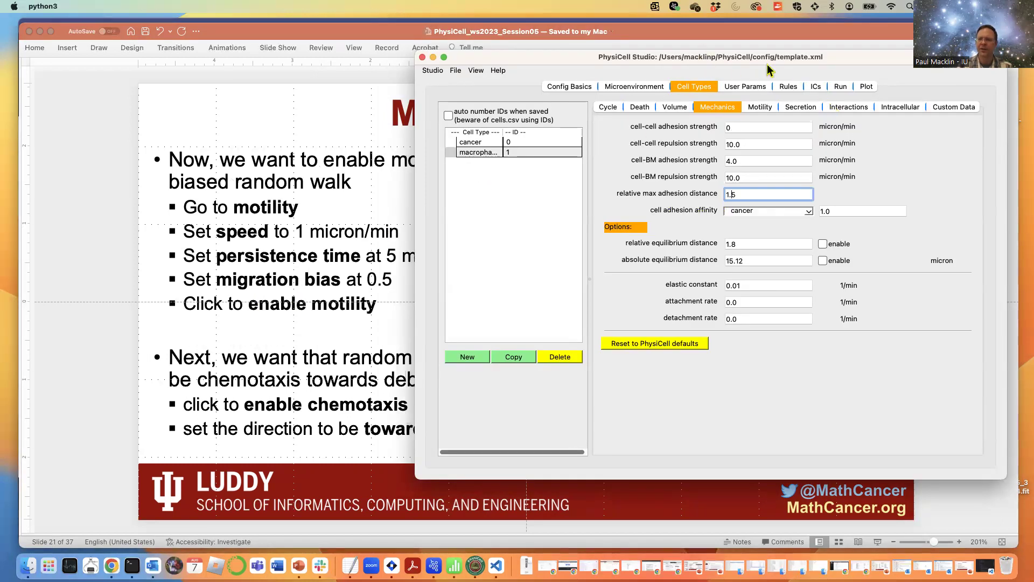
pyautogui.click(760, 107)
pyautogui.press('super+Tab')
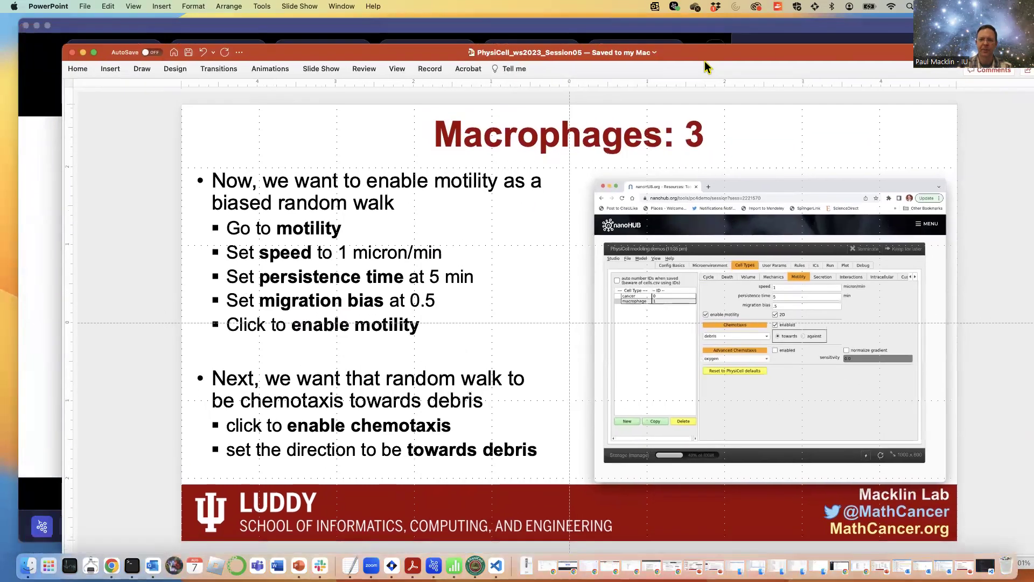
pyautogui.press('super+Tab')
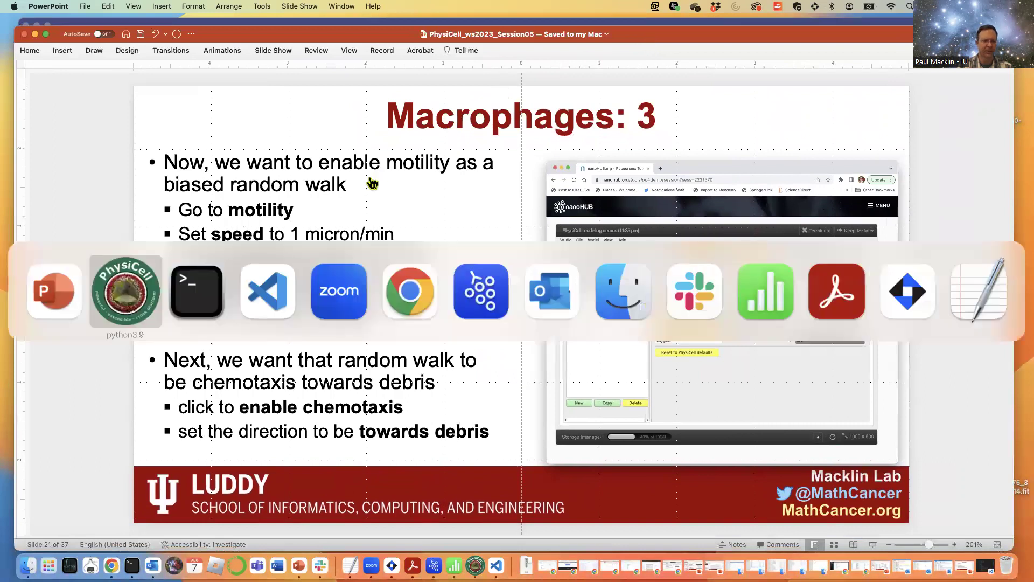
# - Set the macrophage's speed to 1 micron/min and persistence time to 5 min, and enable its motility
pyautogui.moveTo(653, 56); pyautogui.dragTo(670, 81)
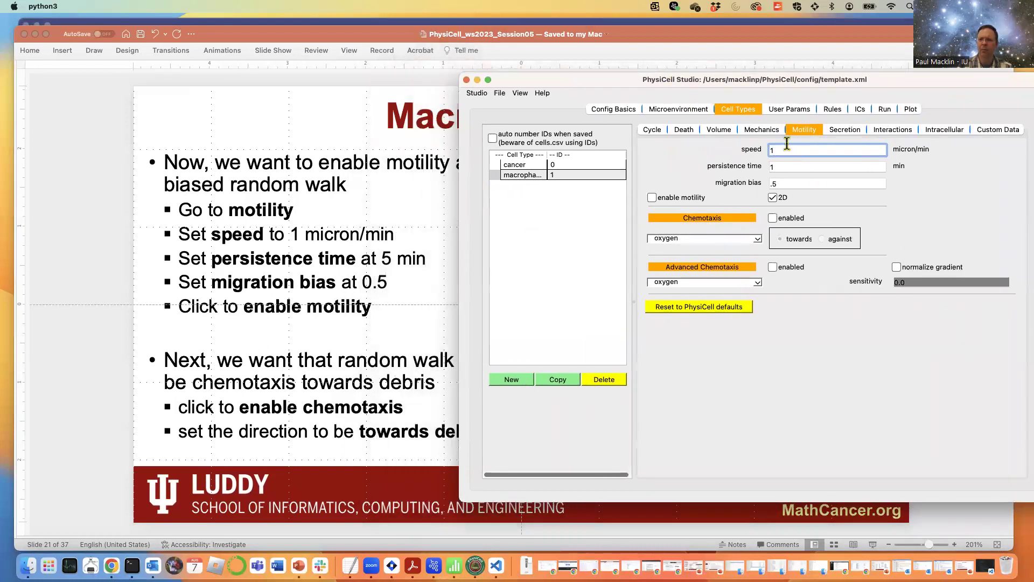
pyautogui.press('Tab')
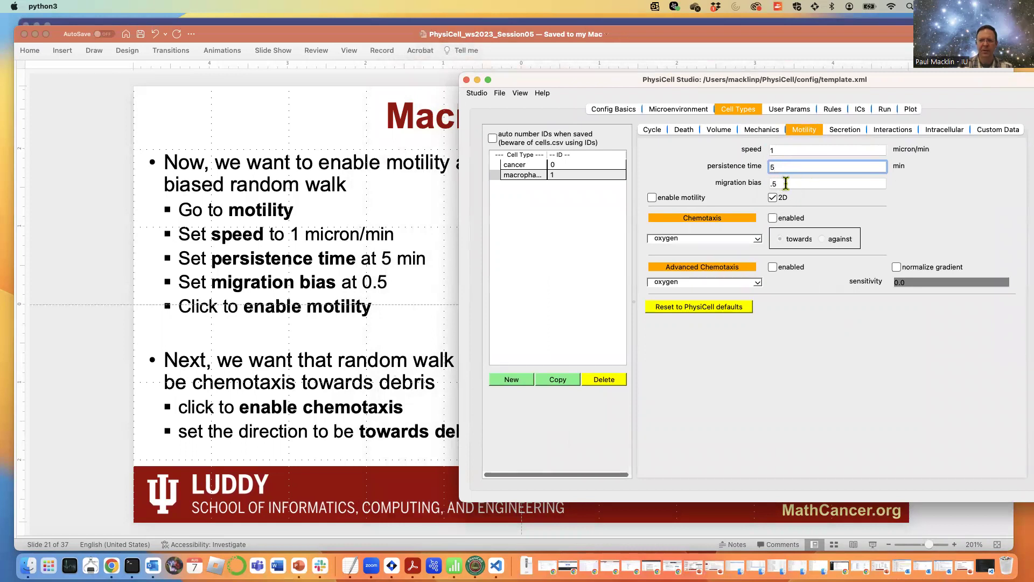
pyautogui.click(530, 166)
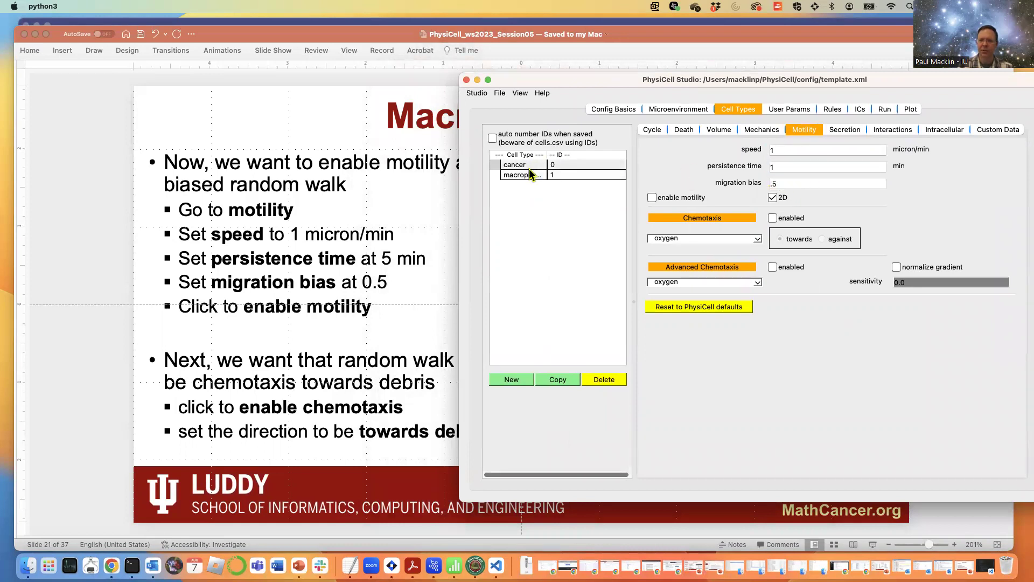
pyautogui.click(522, 176)
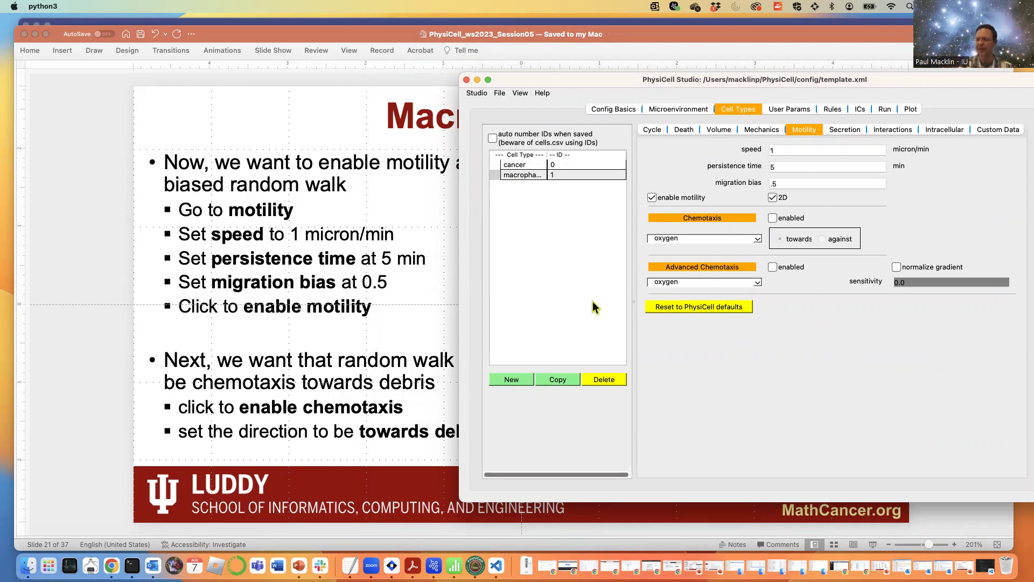
# - Enable chemotaxis for the macrophage, directed towards debris
pyautogui.moveTo(903, 82); pyautogui.dragTo(788, 54)
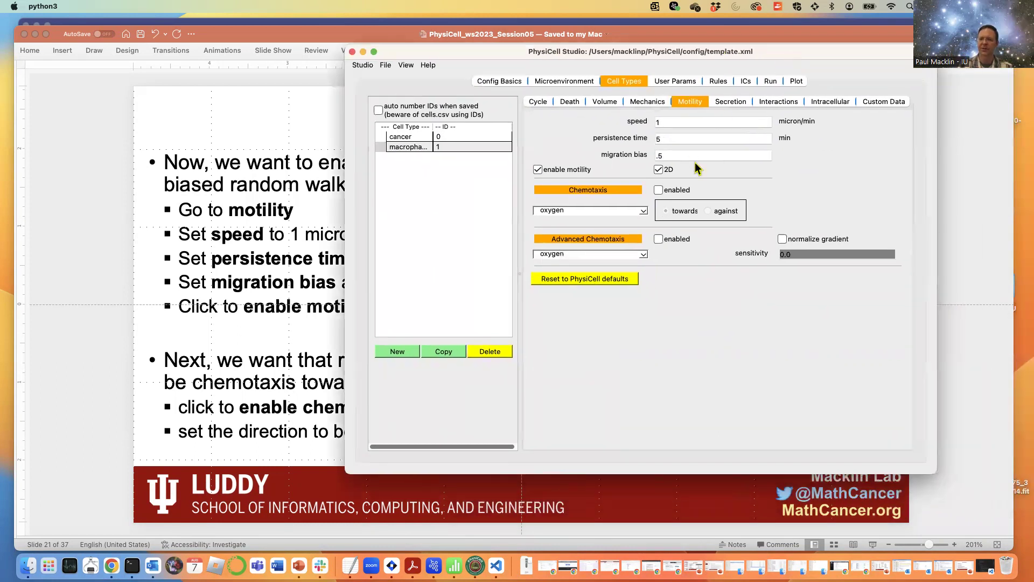
pyautogui.click(659, 191)
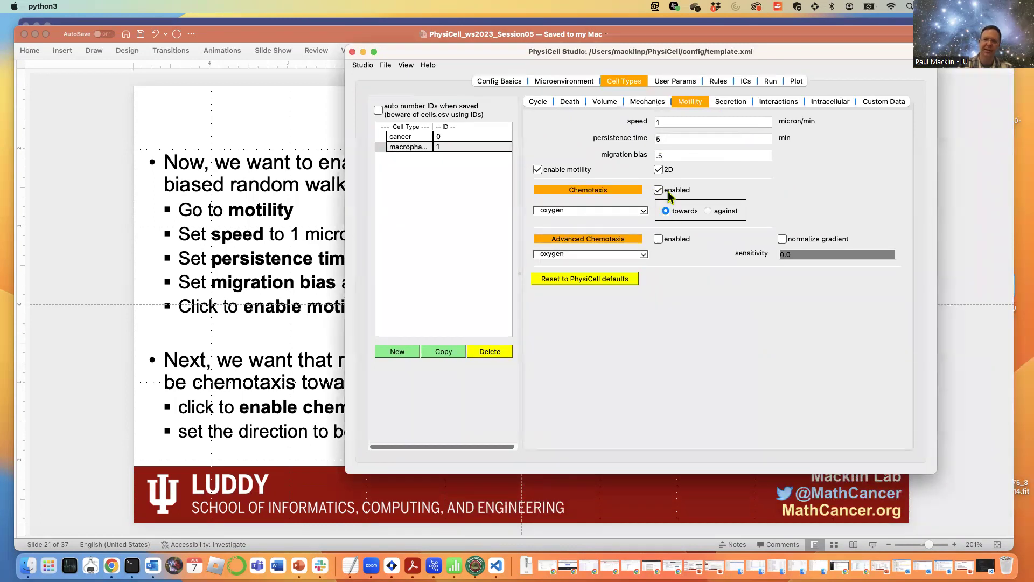
pyautogui.click(643, 213)
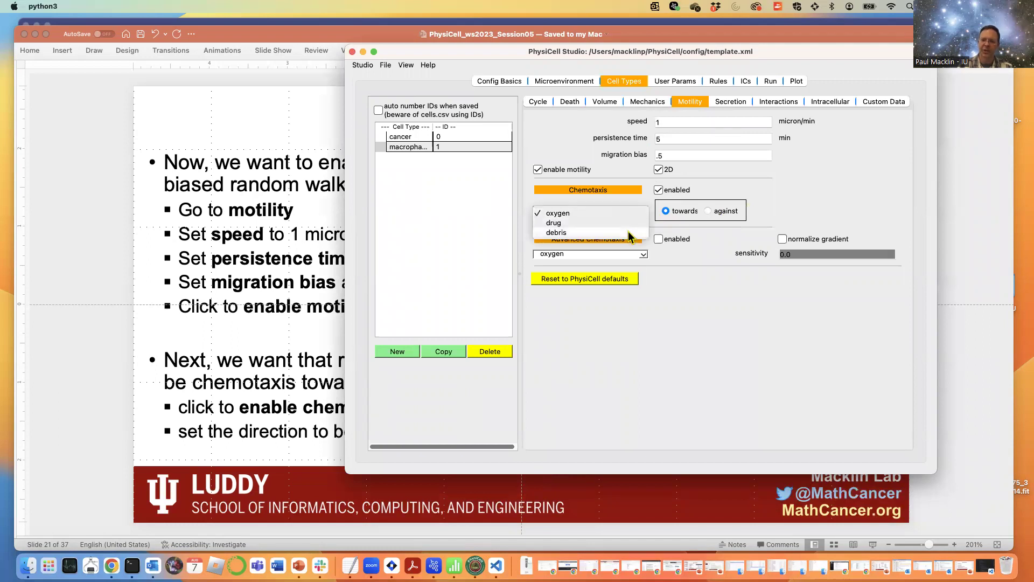
pyautogui.click(560, 232)
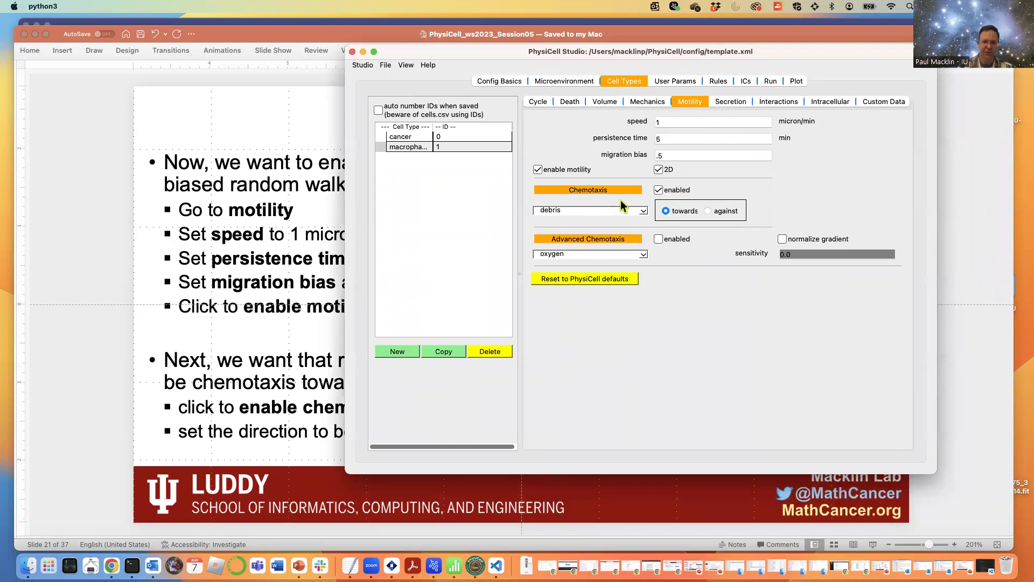
# - Switch to PowerPoint, read the "Macrophages: 4" slide and return to PhysiCell Studio with both windows rearranged
pyautogui.click(270, 160)
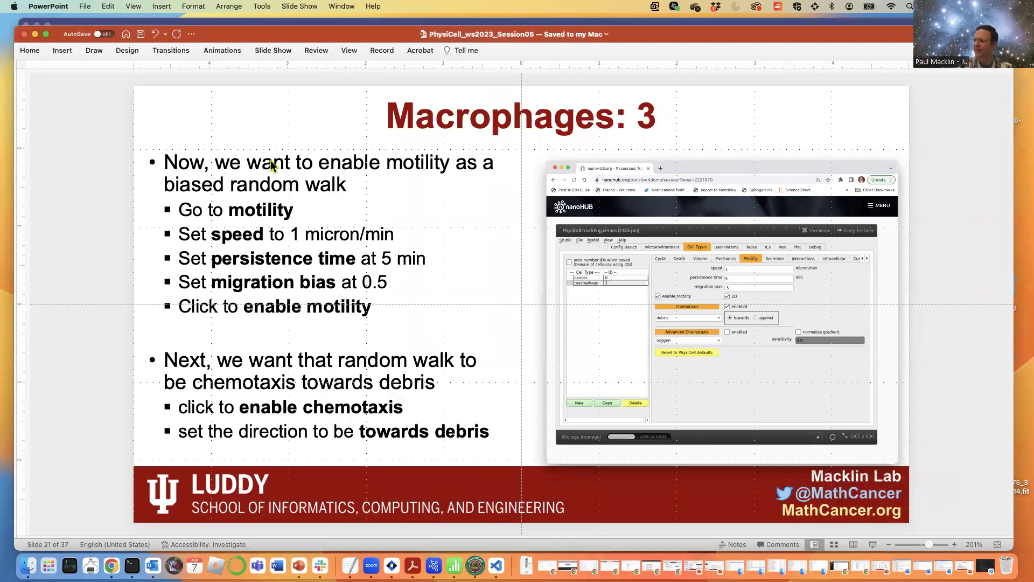
pyautogui.press('pagedown')
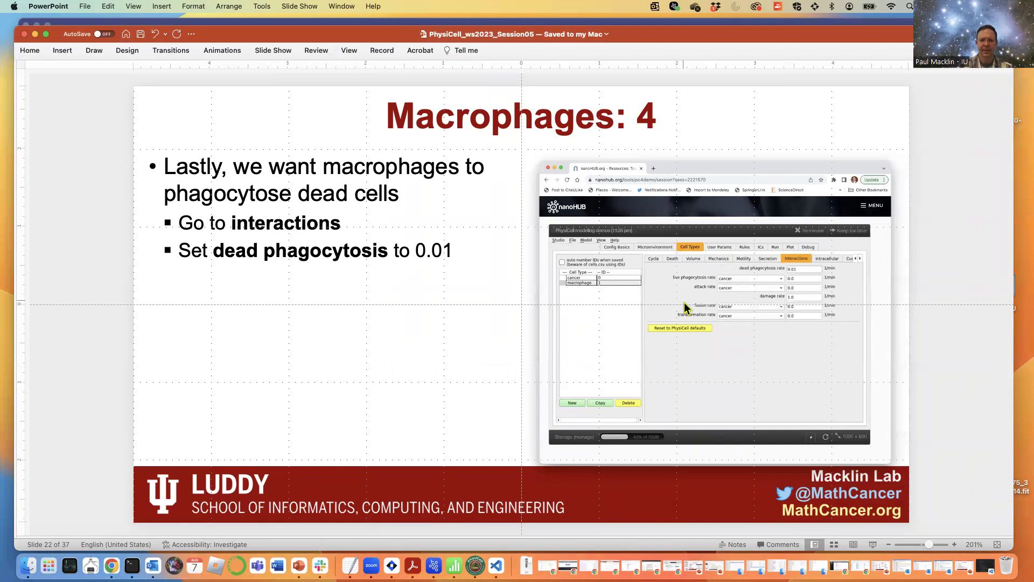
pyautogui.press('super+Tab')
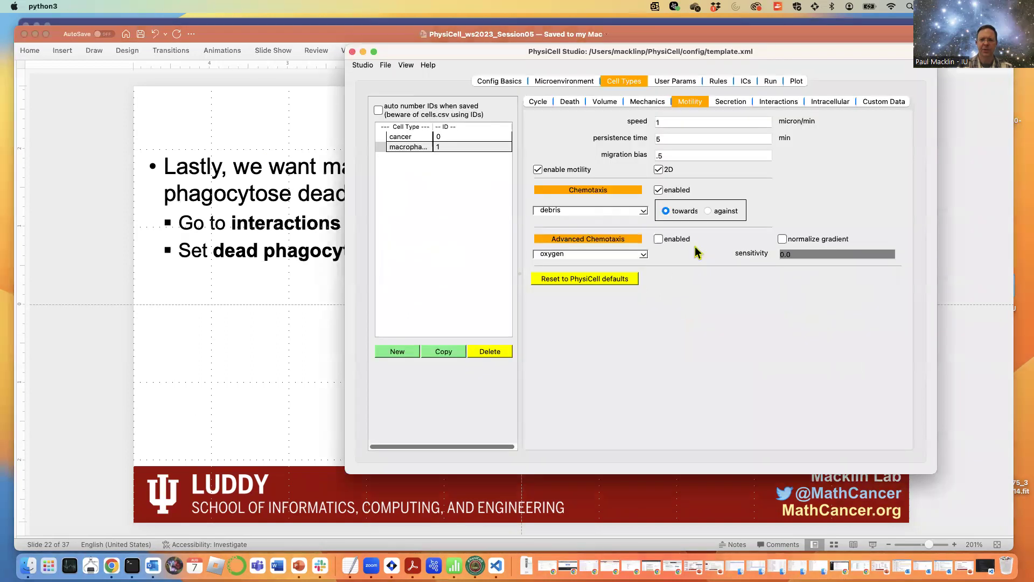
pyautogui.doubleClick(704, 40)
pyautogui.press('super+Tab')
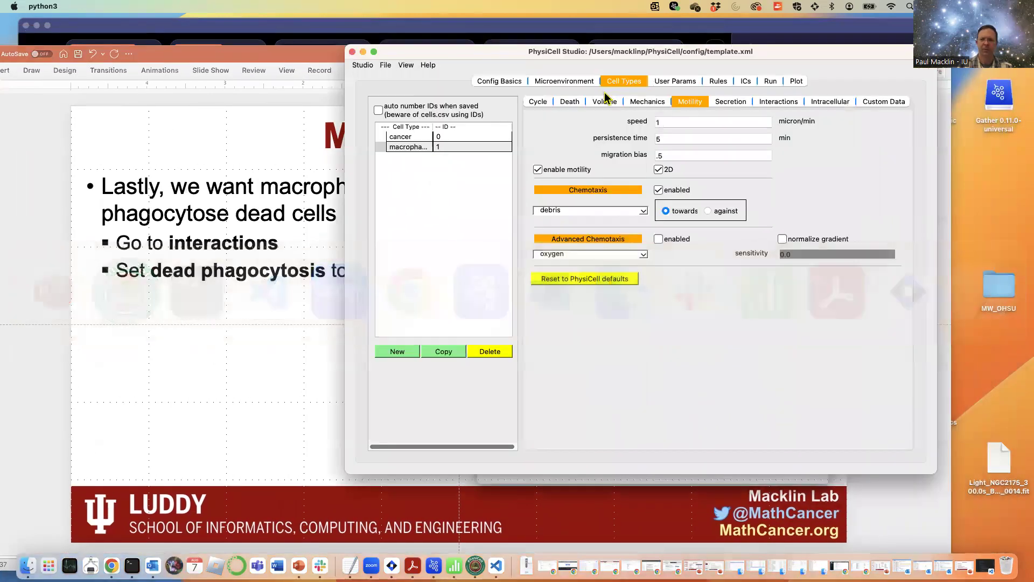
pyautogui.moveTo(615, 58); pyautogui.dragTo(636, 110)
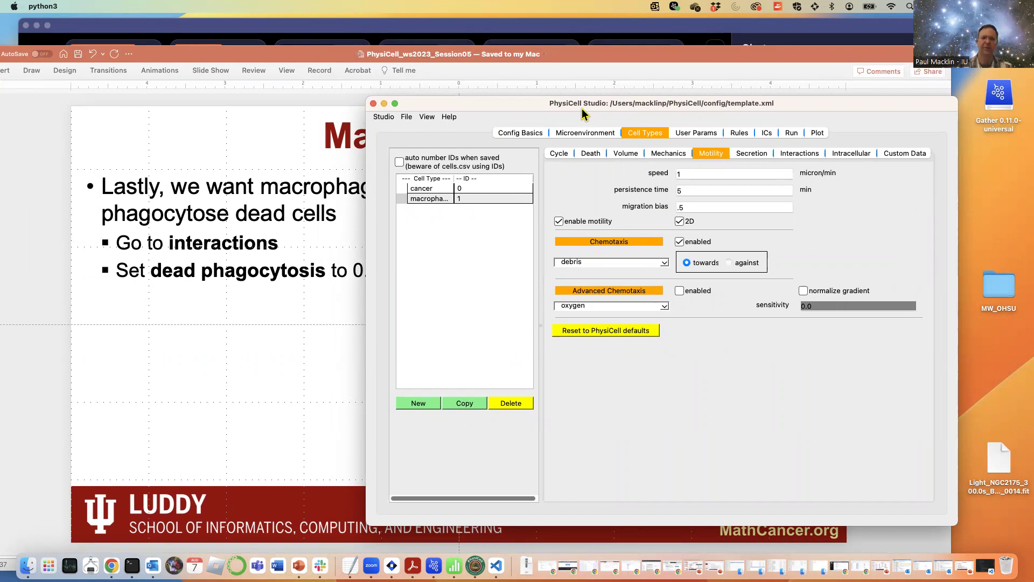
pyautogui.doubleClick(594, 56)
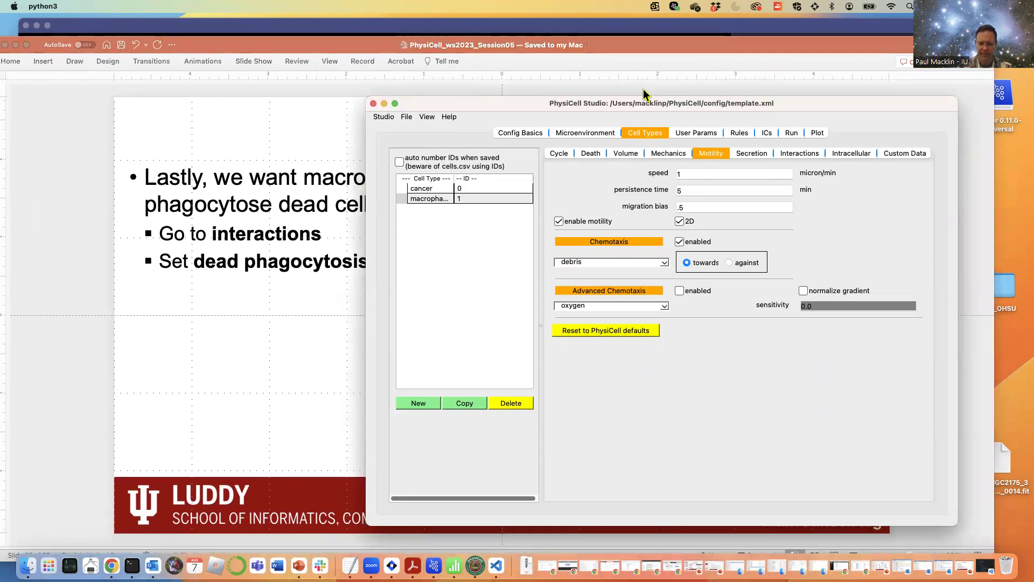
pyautogui.moveTo(722, 105); pyautogui.dragTo(661, 81)
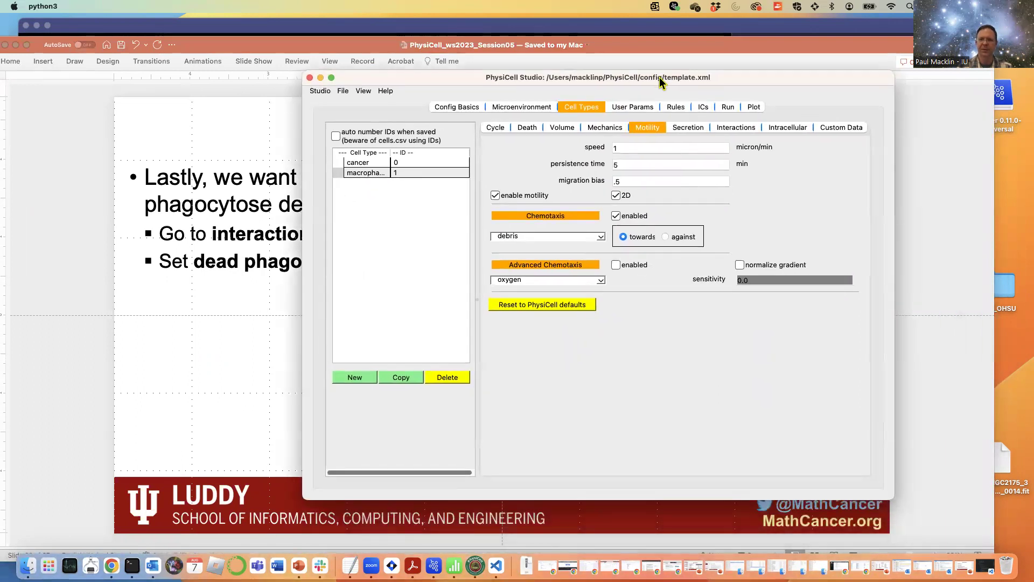
# - Set the macrophage's dead phagocytosis rate to 0.01 in its interactions settings
pyautogui.click(742, 130)
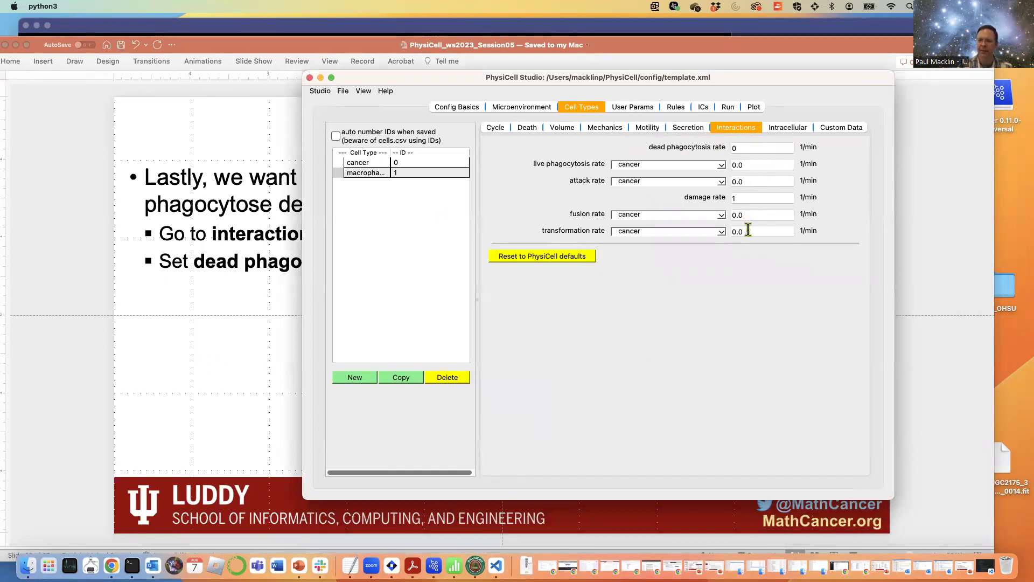
pyautogui.moveTo(417, 81); pyautogui.dragTo(506, 88)
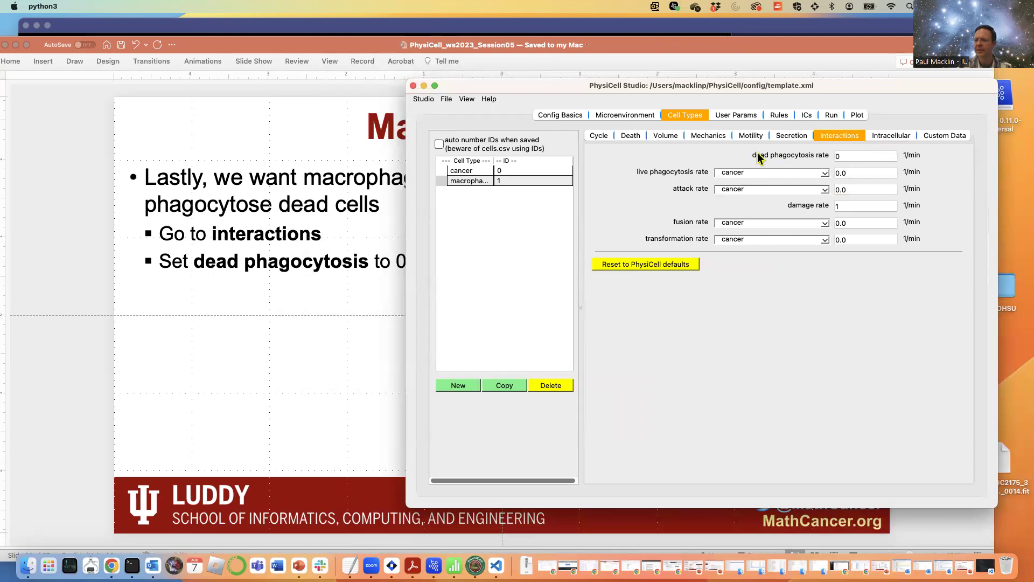
pyautogui.click(854, 155)
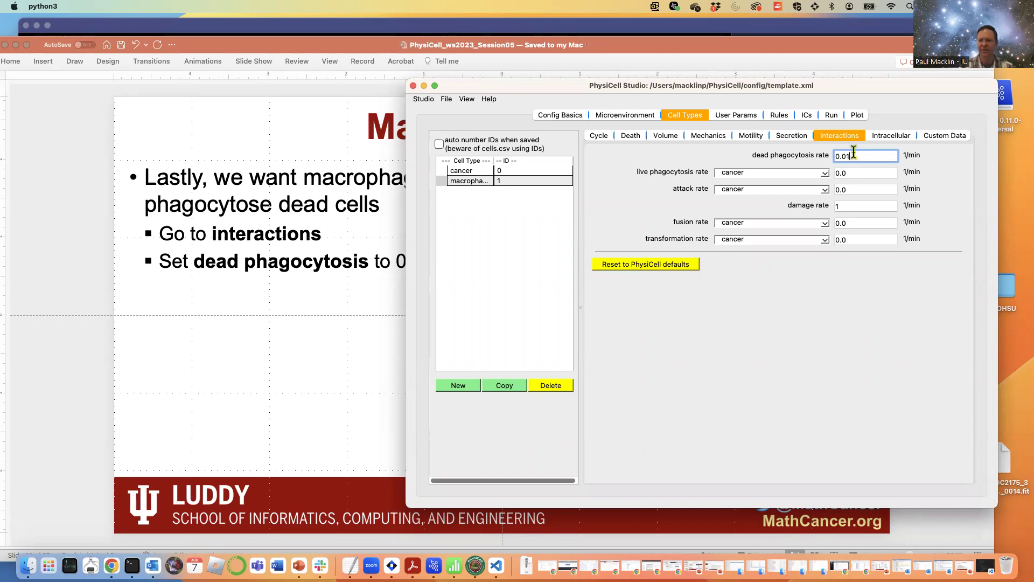
pyautogui.moveTo(814, 88); pyautogui.dragTo(849, 92)
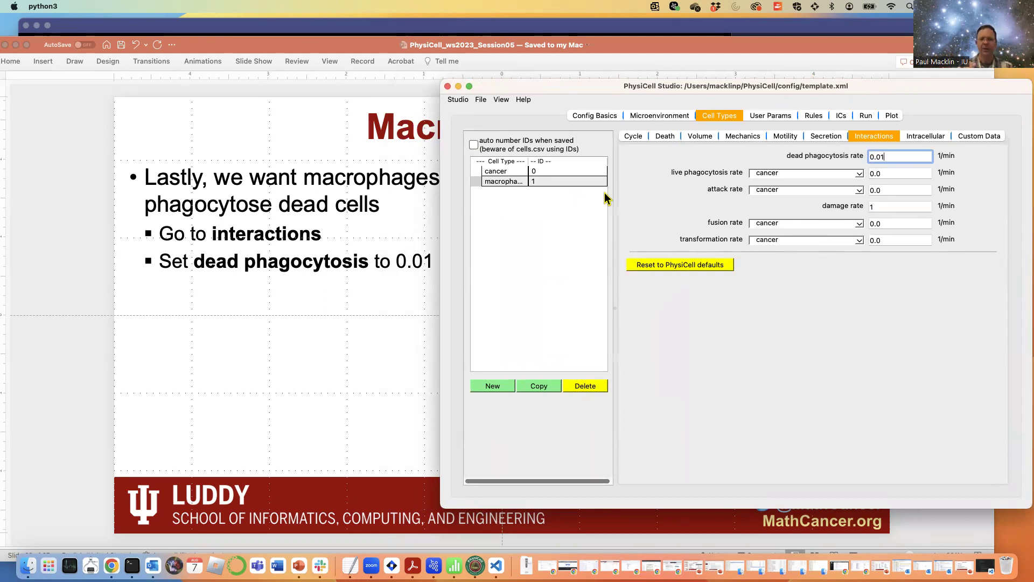
# - Switch to PowerPoint, read the "Macrophages: 5" slide and return to PhysiCell Studio
pyautogui.click(77, 199)
pyautogui.press('pagedown')
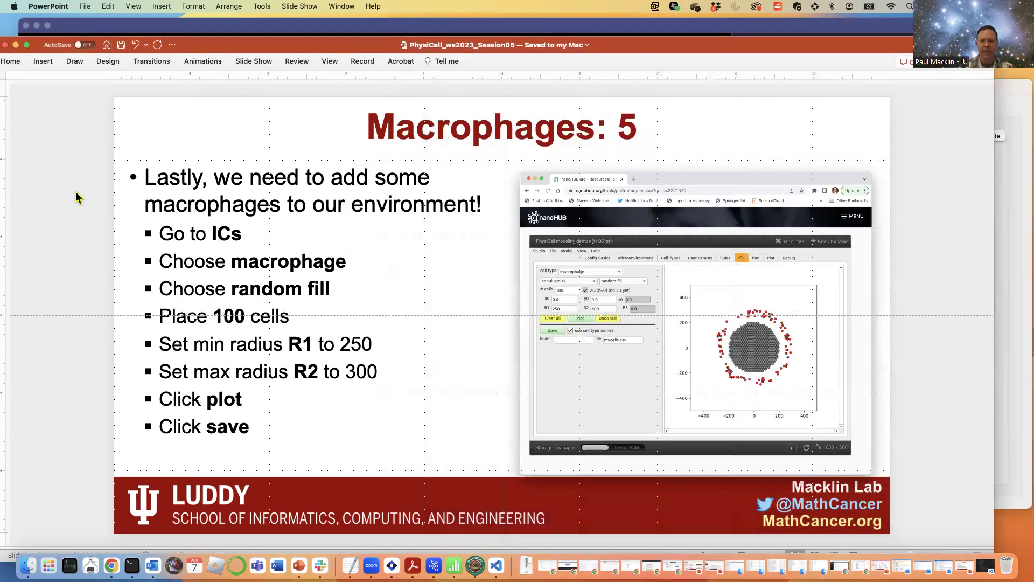
pyautogui.press('super+Tab')
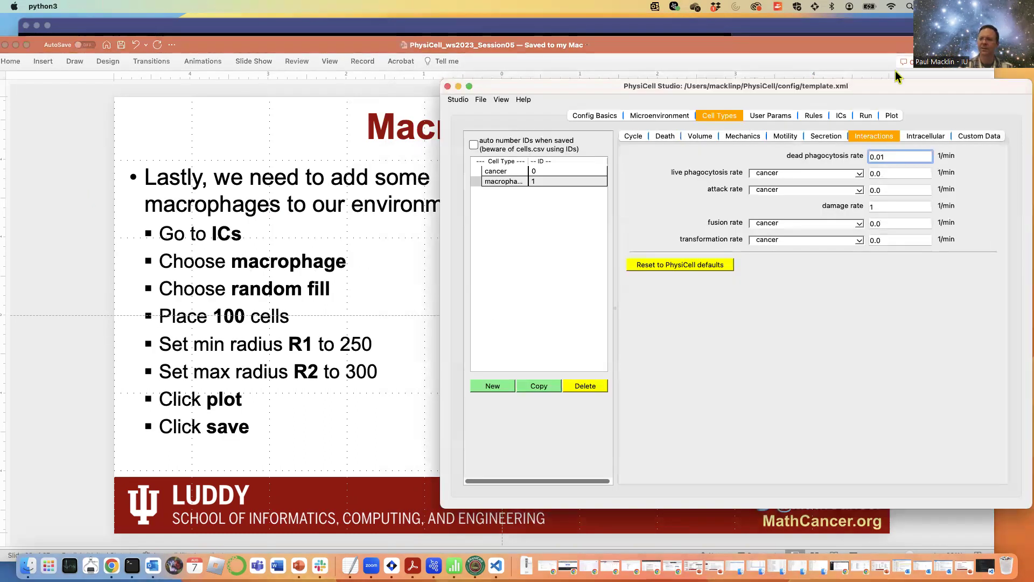
pyautogui.moveTo(841, 86); pyautogui.dragTo(742, 76)
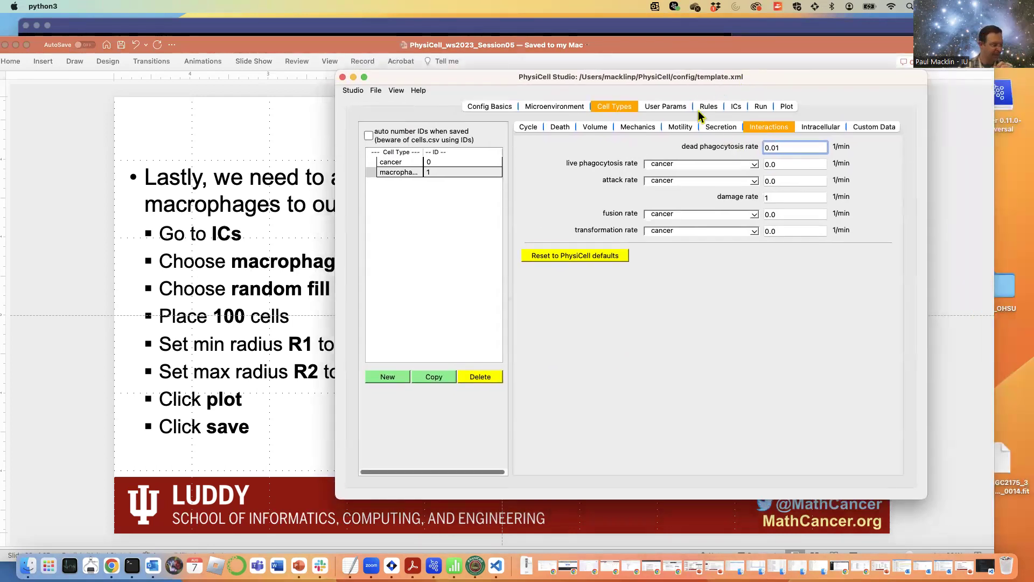
# - In the initial conditions, choose macrophage as the cell type to place and random fill as the placement method
pyautogui.click(736, 109)
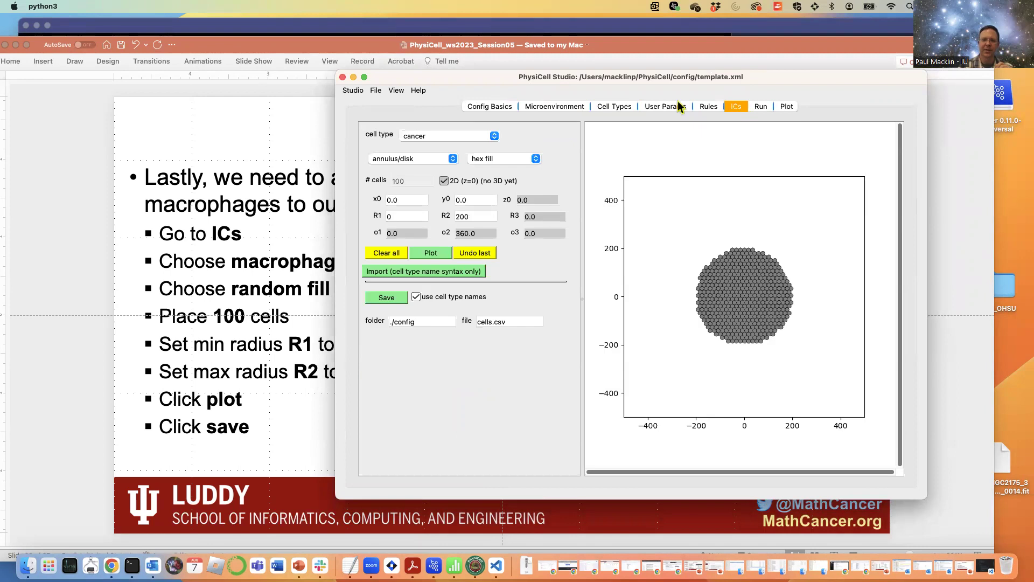
pyautogui.click(454, 137)
pyautogui.click(445, 146)
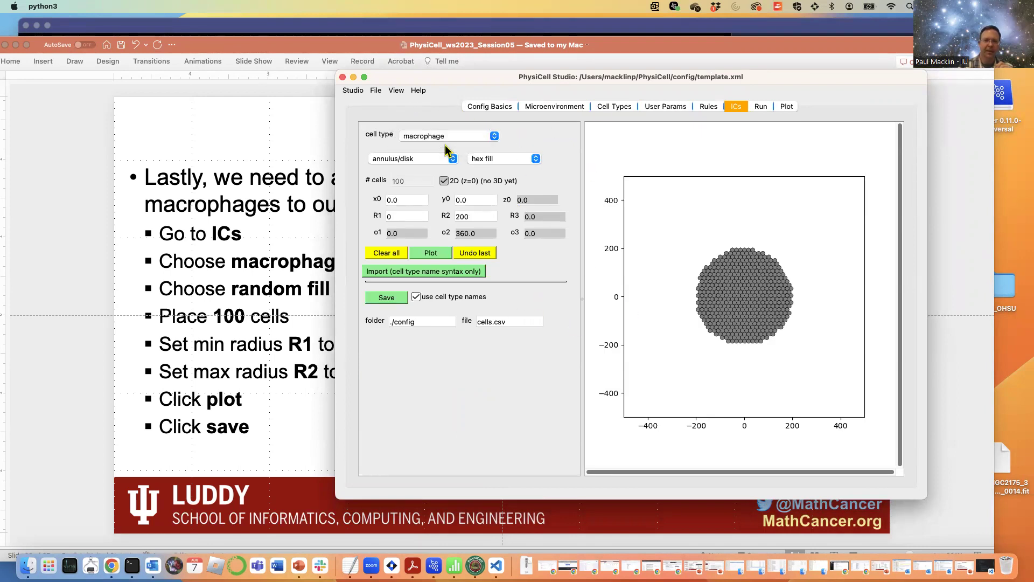
pyautogui.click(510, 159)
pyautogui.click(488, 149)
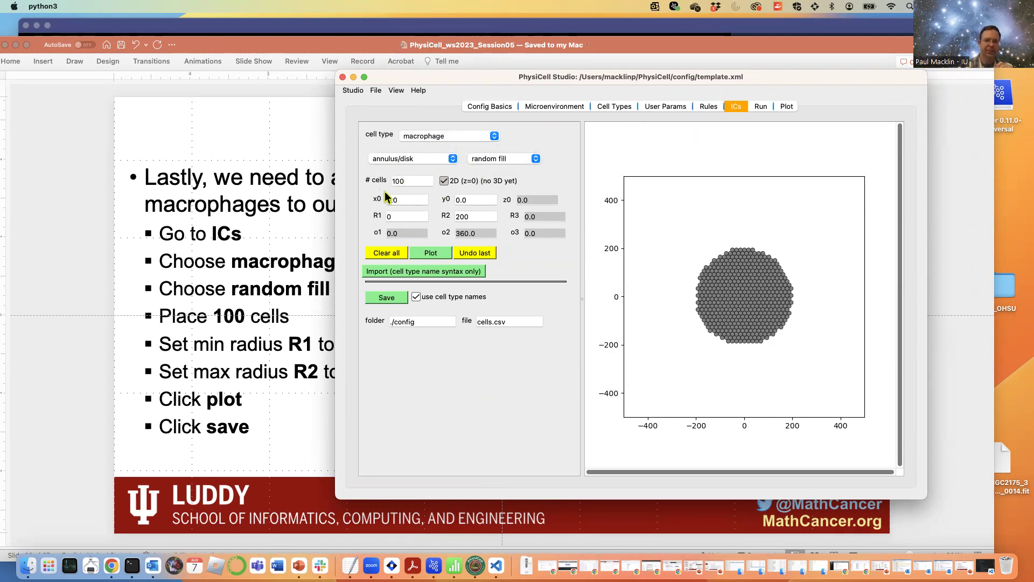
# - Plot 100 randomly filled macrophages between R1 250 and R2 300, save them to cells.csv and open the simulation run view
pyautogui.click(406, 216)
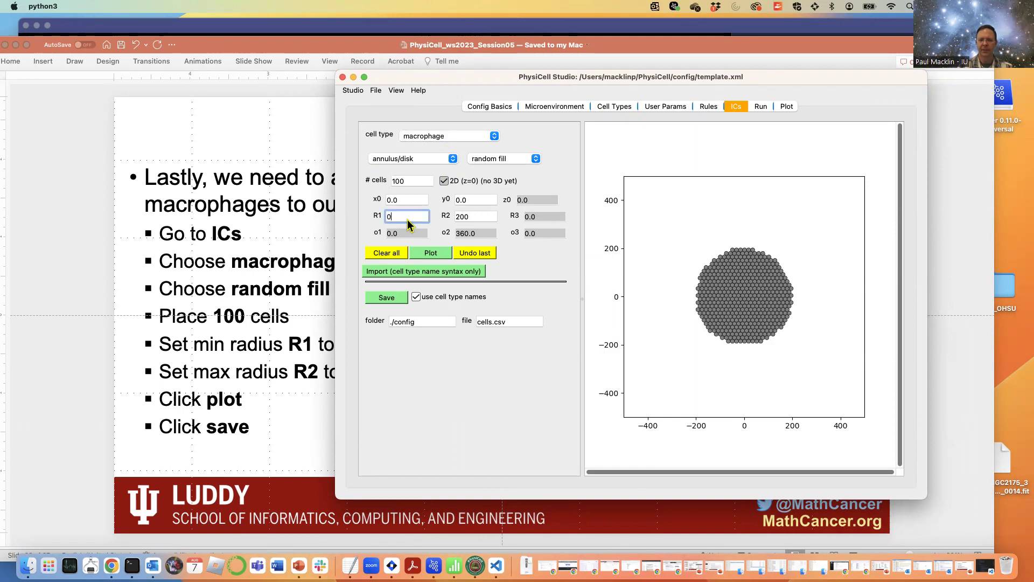
pyautogui.moveTo(440, 83); pyautogui.dragTo(484, 84)
pyautogui.write('250')
pyautogui.press('Tab')
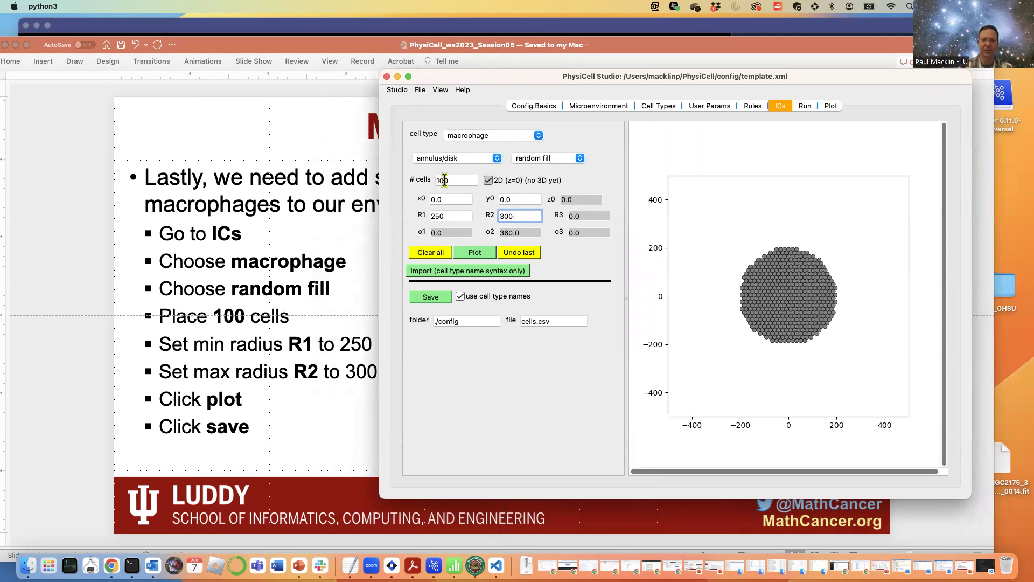
pyautogui.click(478, 253)
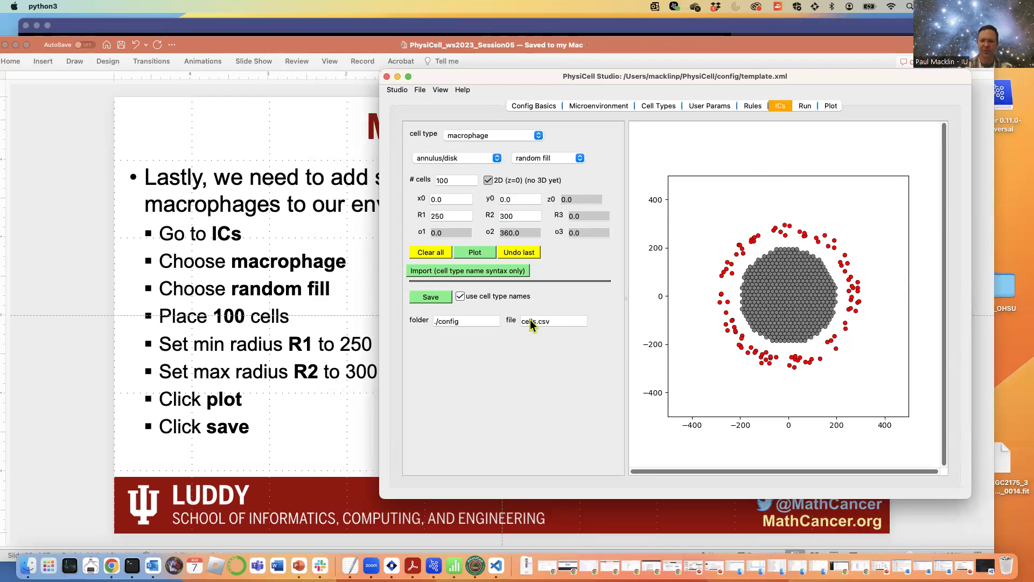
pyautogui.click(431, 298)
pyautogui.click(804, 106)
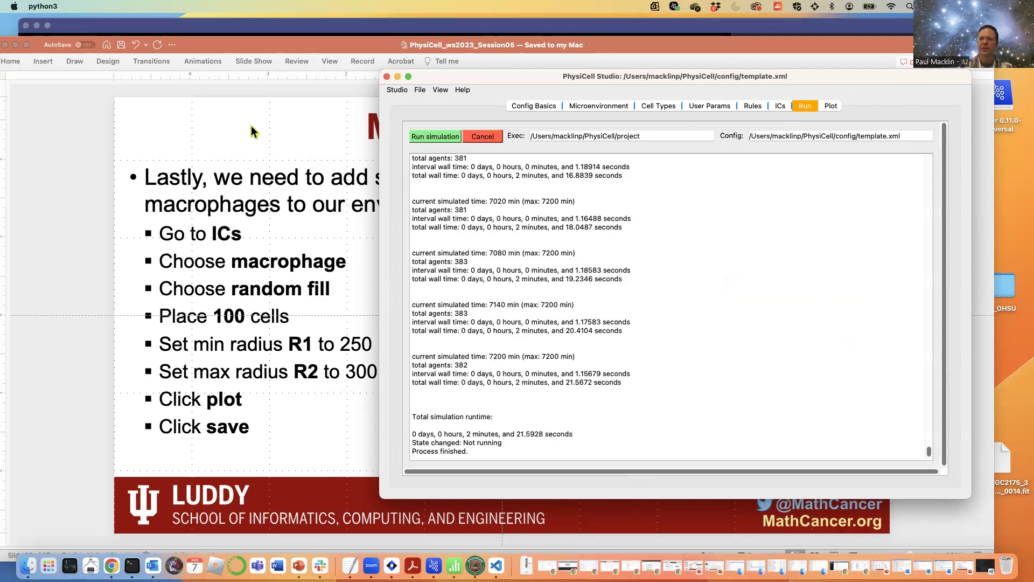
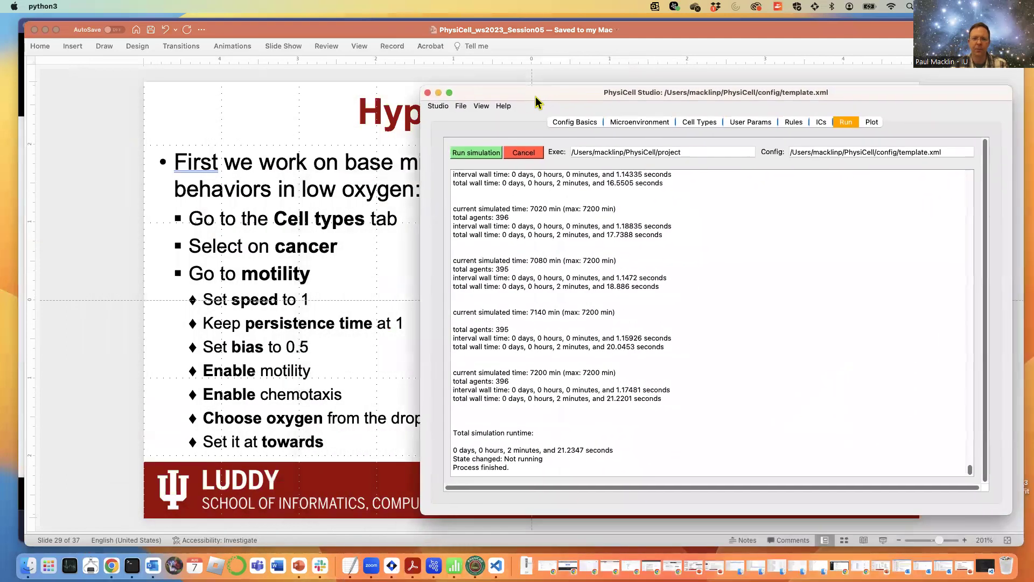
# - Open the motility settings of the cancer cell type
pyautogui.click(705, 116)
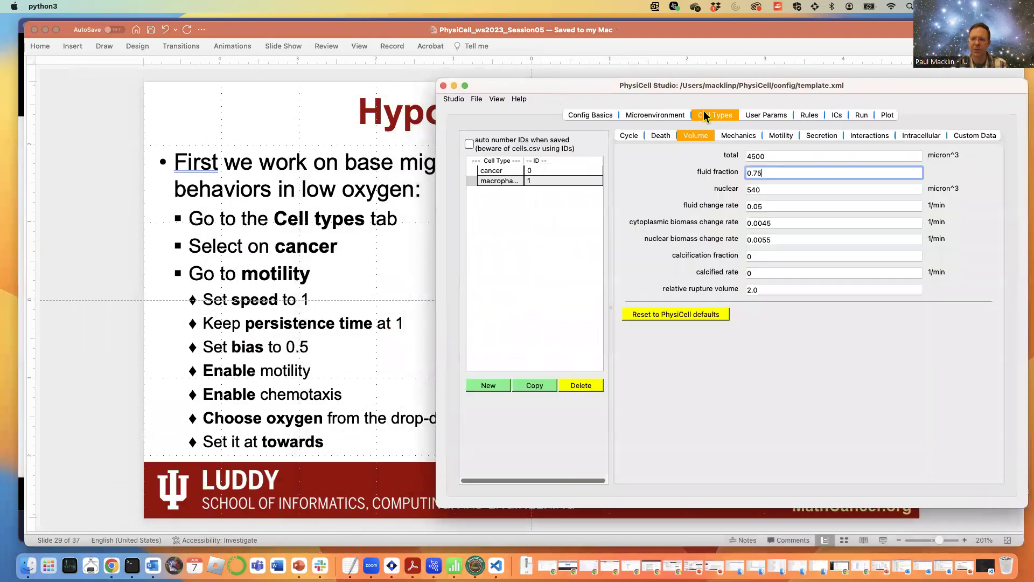
pyautogui.click(782, 135)
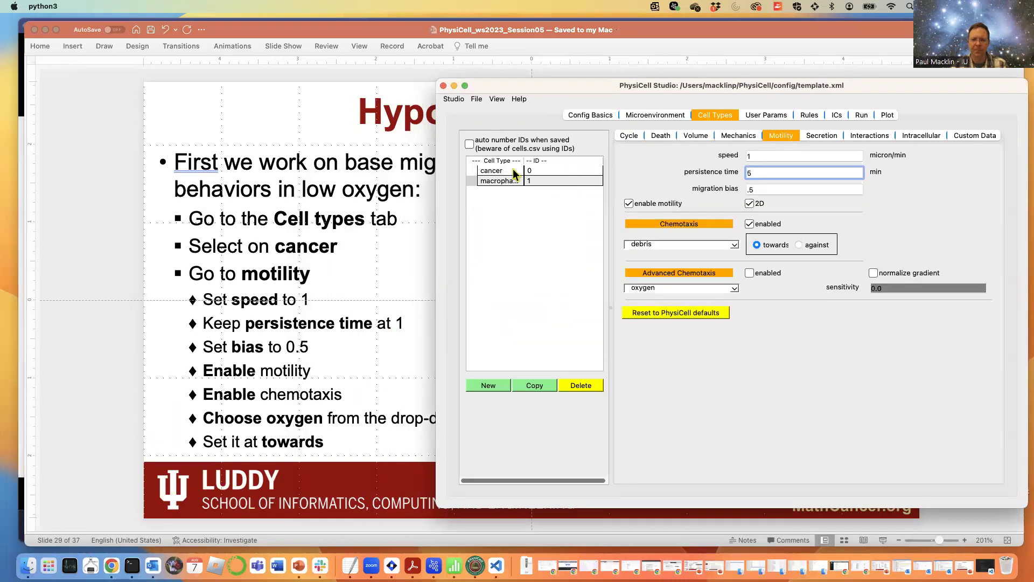
pyautogui.click(497, 172)
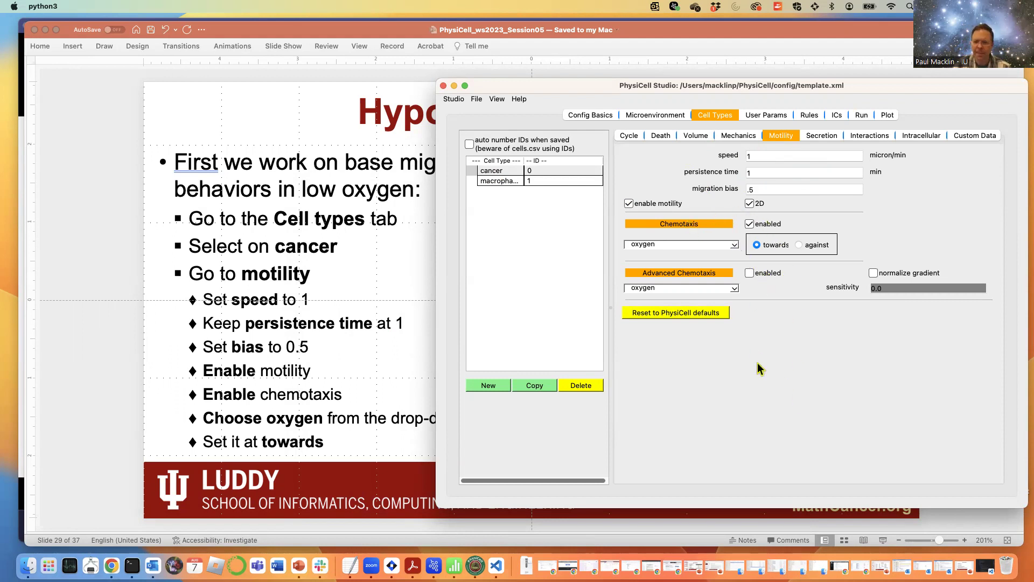
# - Switch to PowerPoint, read the "Hypoxic response: 2" slide and return to PhysiCell Studio
pyautogui.click(306, 188)
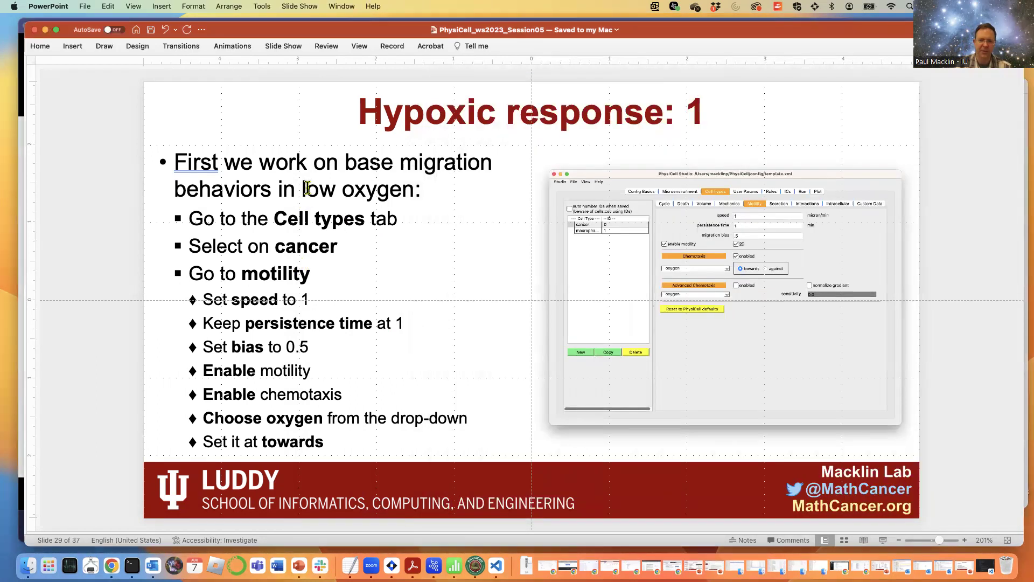
pyautogui.press('pagedown')
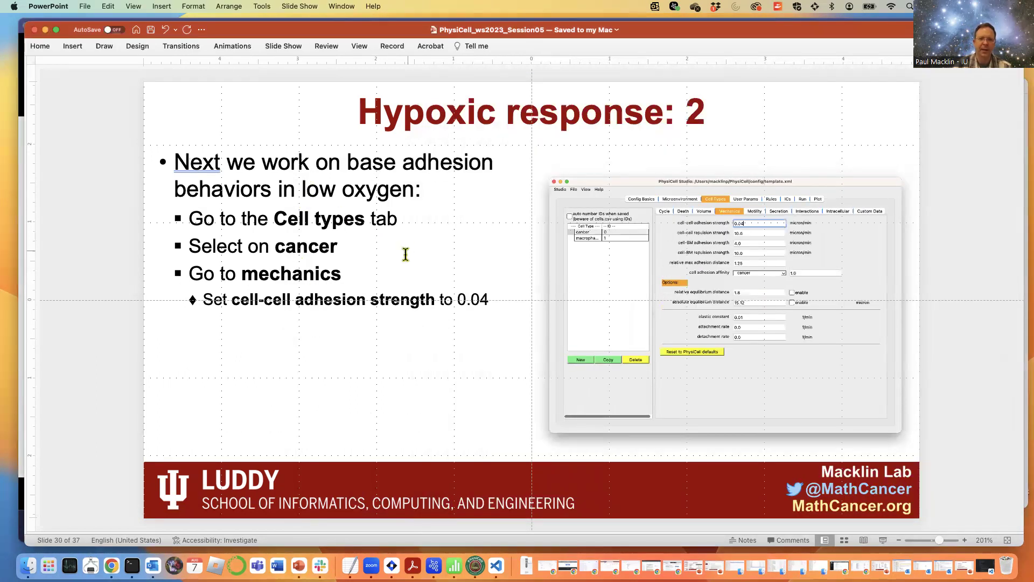
pyautogui.press('super+Tab')
pyautogui.moveTo(552, 94); pyautogui.dragTo(571, 114)
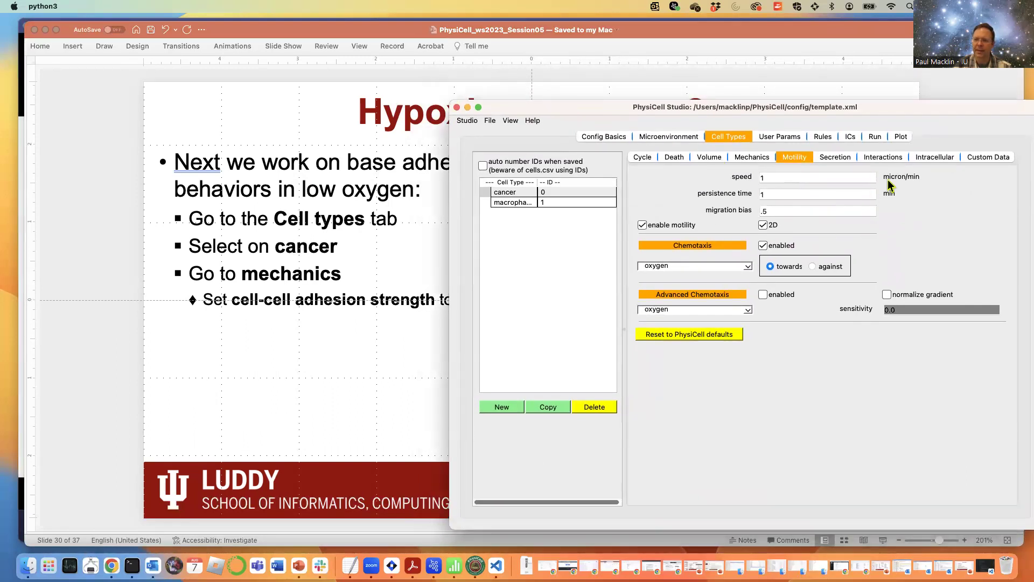
# - Set the cancer cell type's cell-cell adhesion strength to 0.04 in its mechanics settings
pyautogui.click(755, 157)
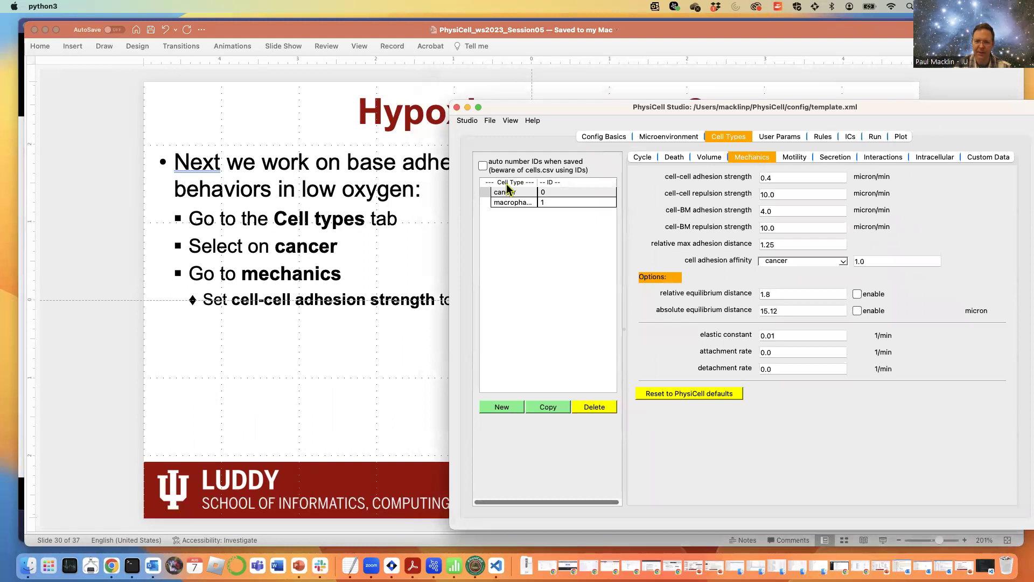
pyautogui.moveTo(516, 108); pyautogui.dragTo(550, 102)
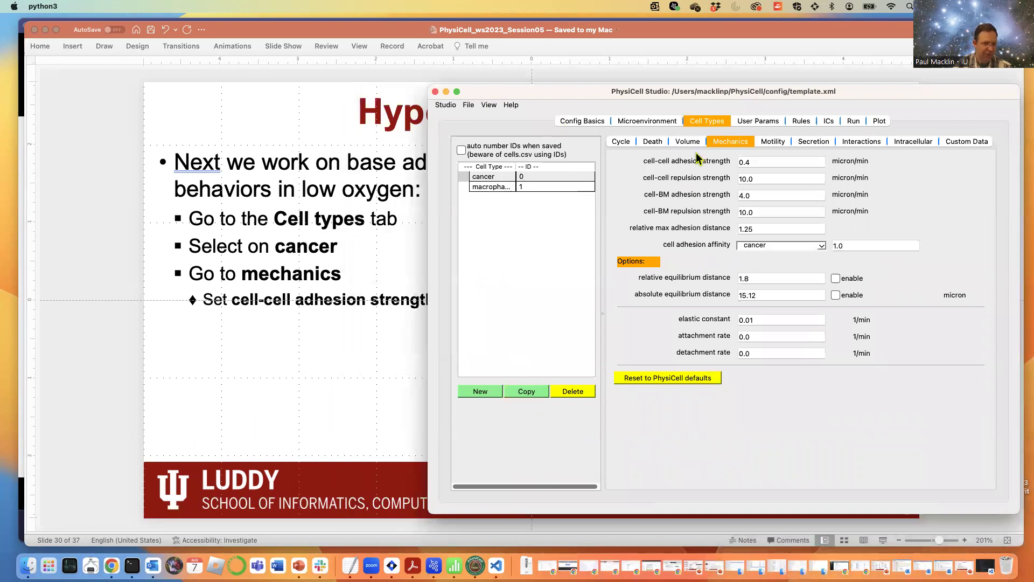
pyautogui.click(747, 159)
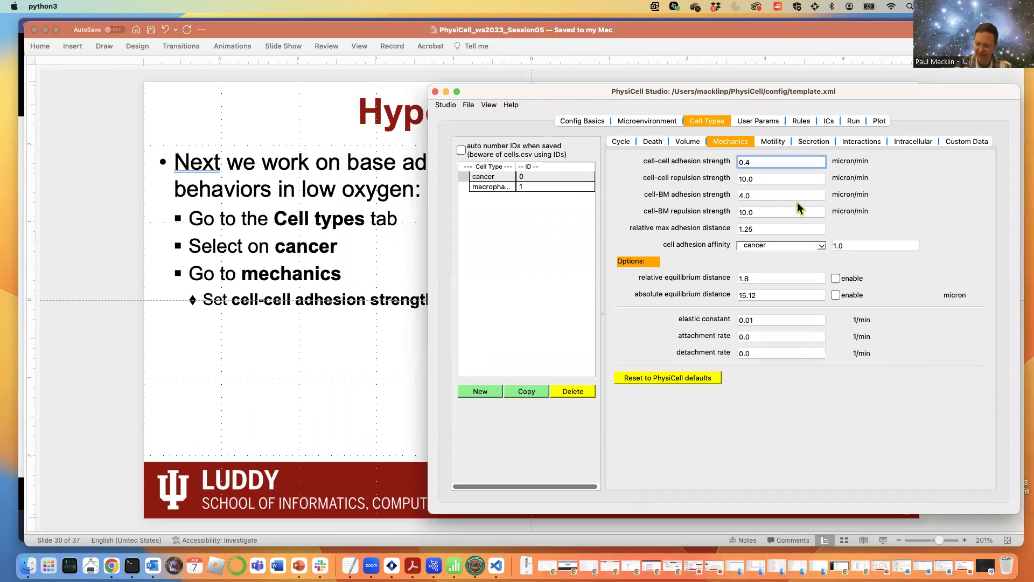
pyautogui.write('0')
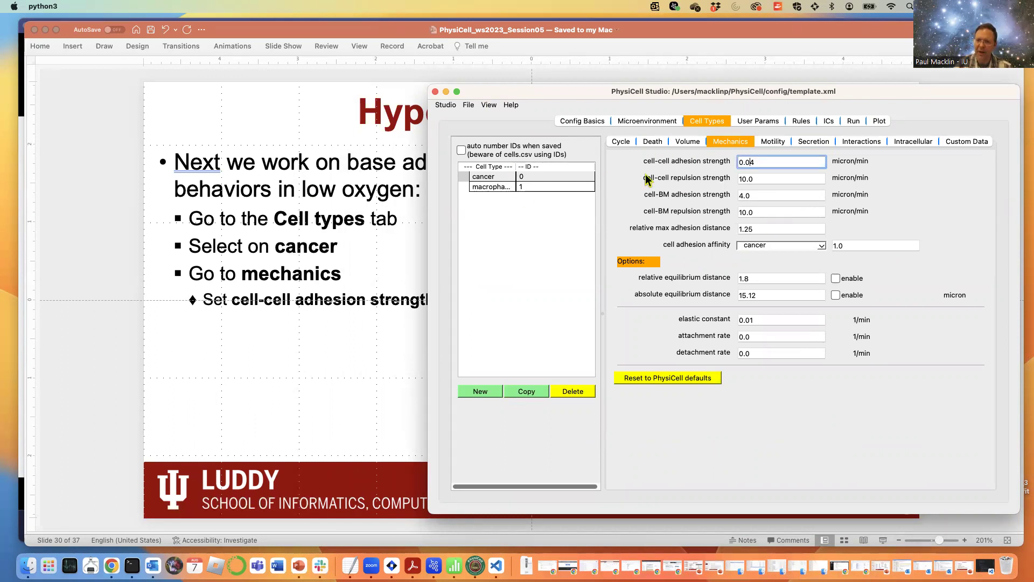
# - Switch to PowerPoint, read the "Hypoxic response: 3" slide and return to PhysiCell Studio
pyautogui.click(394, 188)
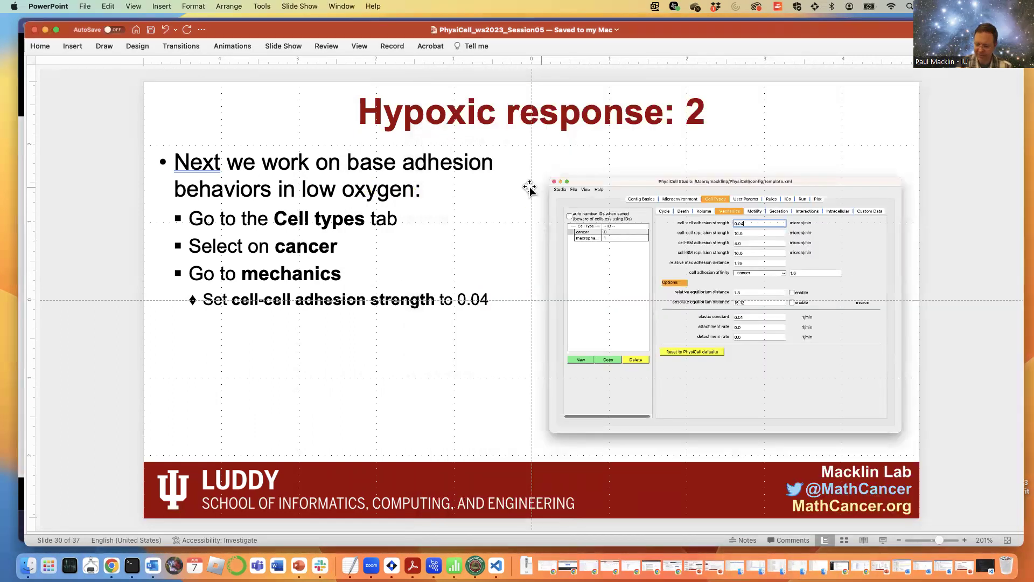
pyautogui.press('pagedown')
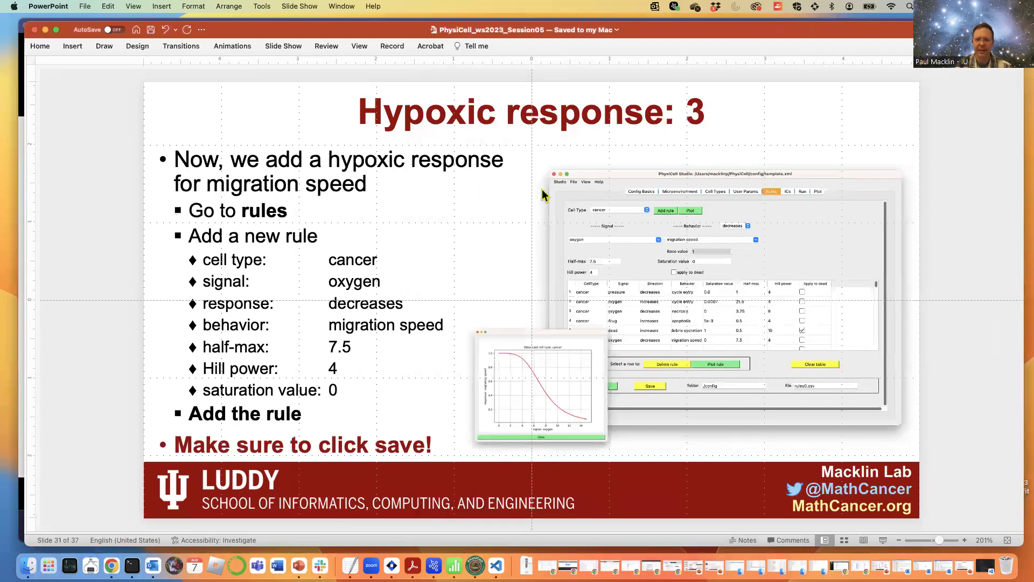
pyautogui.press('super+Tab')
pyautogui.moveTo(580, 90); pyautogui.dragTo(502, 90)
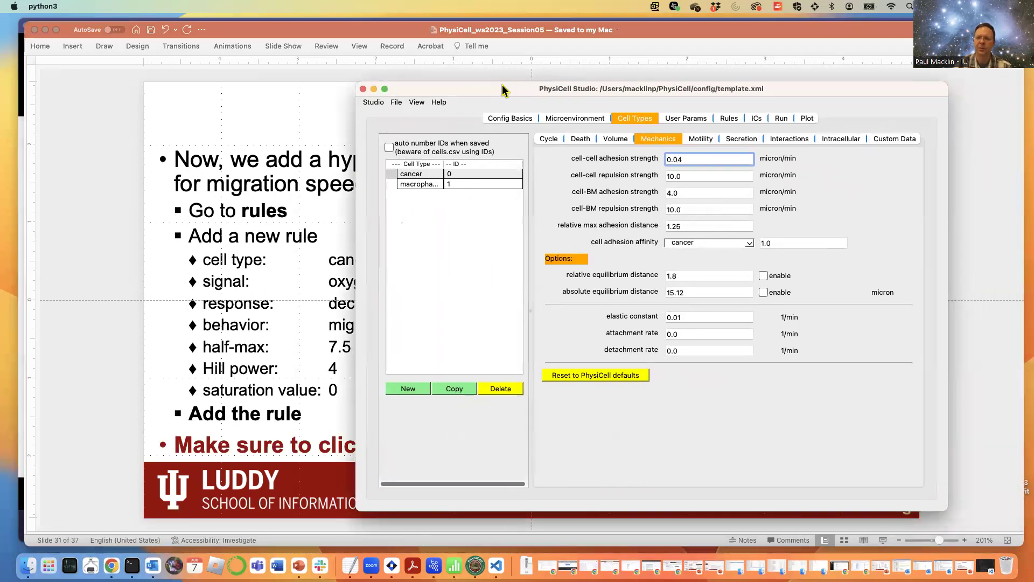
# - Open the rules editor and keep cancer as the cell type and oxygen as the signal for a new rule
pyautogui.click(729, 119)
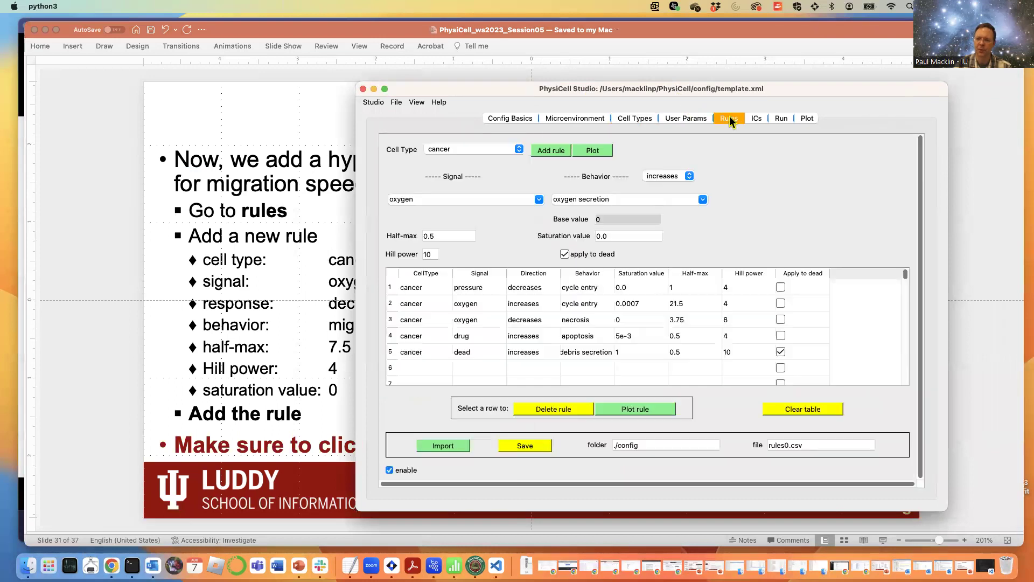
pyautogui.click(485, 150)
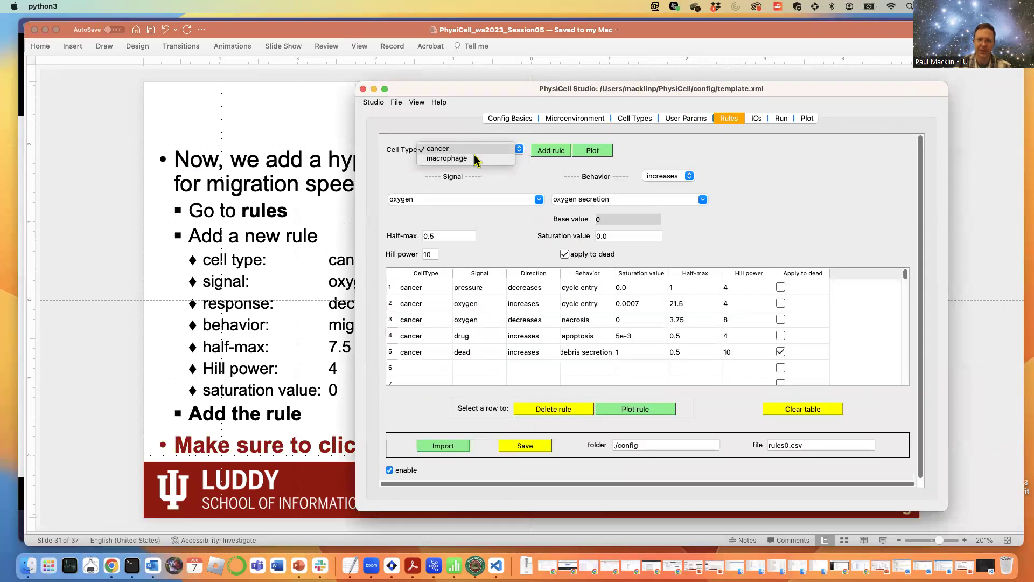
pyautogui.click(483, 151)
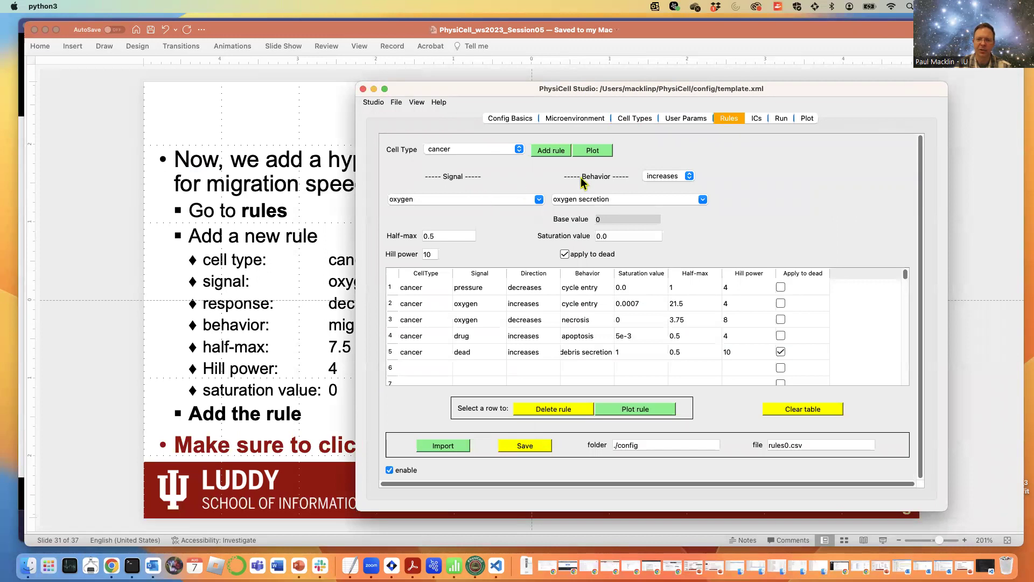
pyautogui.click(703, 200)
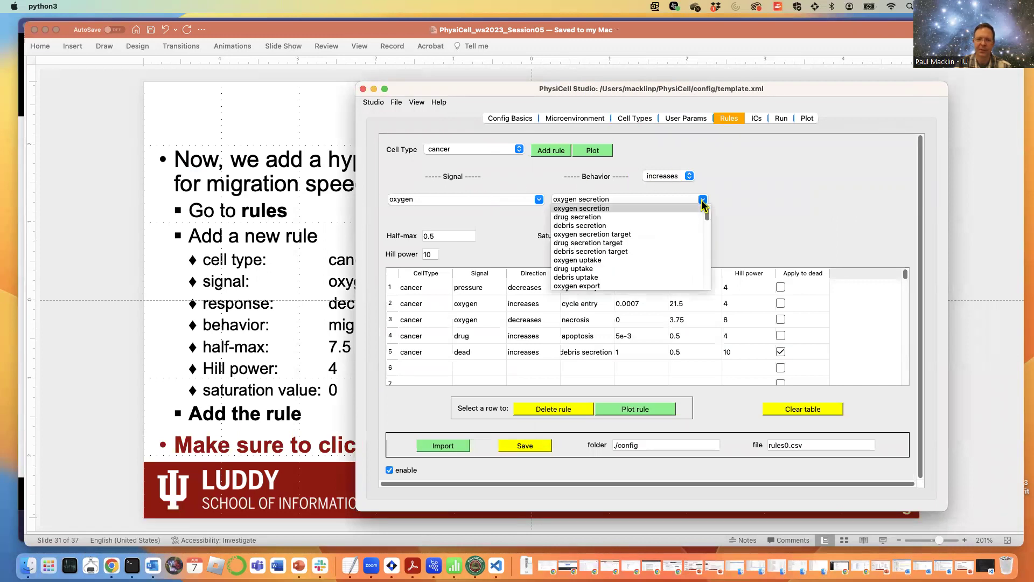
pyautogui.click(702, 203)
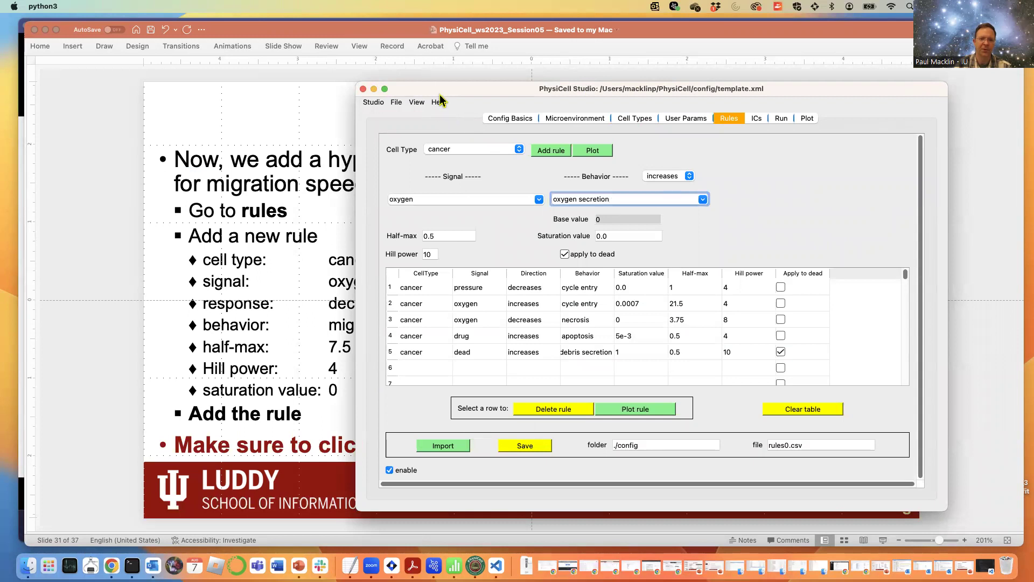
pyautogui.hotkey('ctrl', 'Down')
pyautogui.click(549, 169)
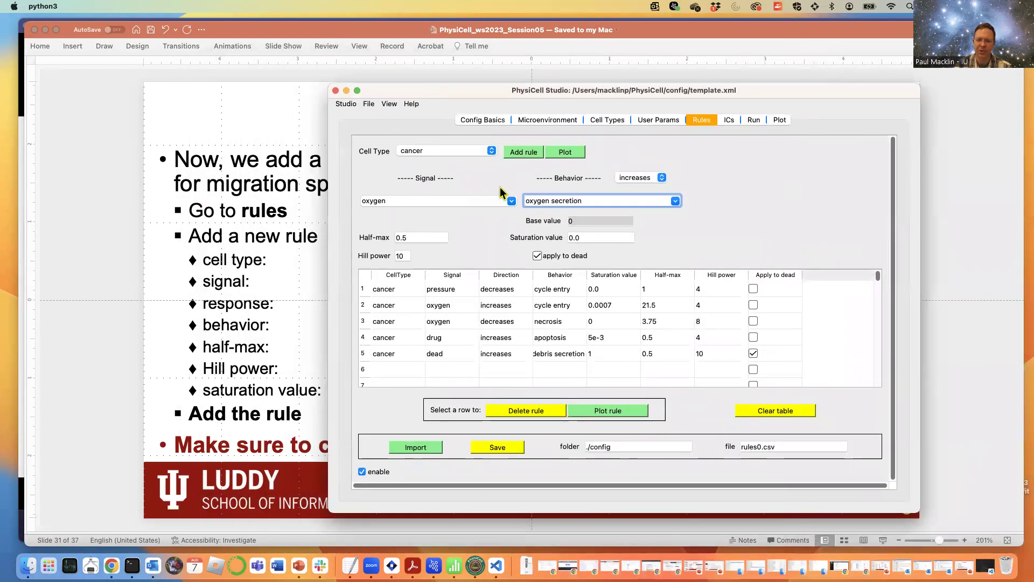
# - Set the new cancer rule's response direction to decreases and its behavior to migration speed
pyautogui.click(659, 177)
pyautogui.click(634, 186)
pyautogui.tripleClick(655, 200)
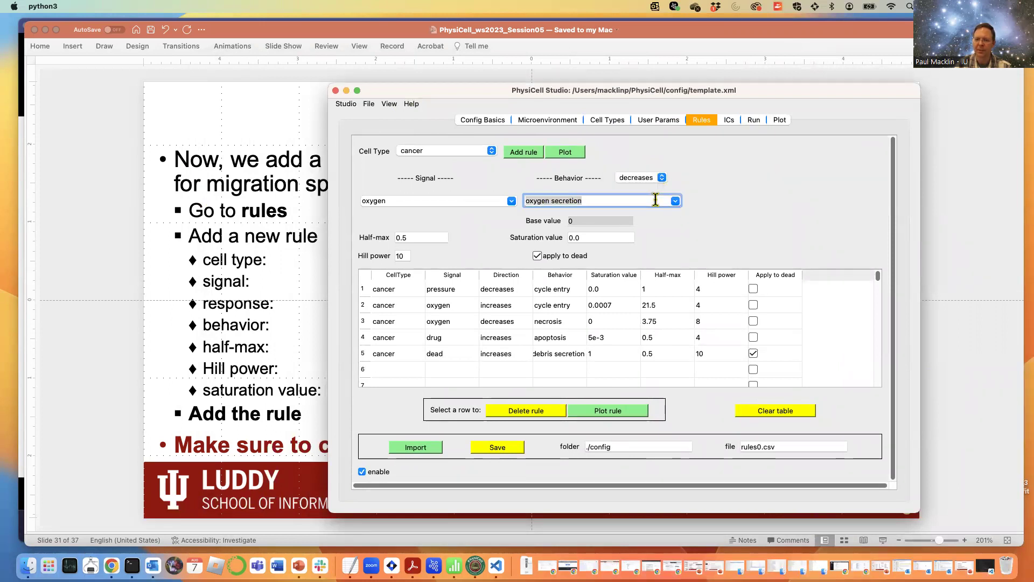
pyautogui.write('migration speed')
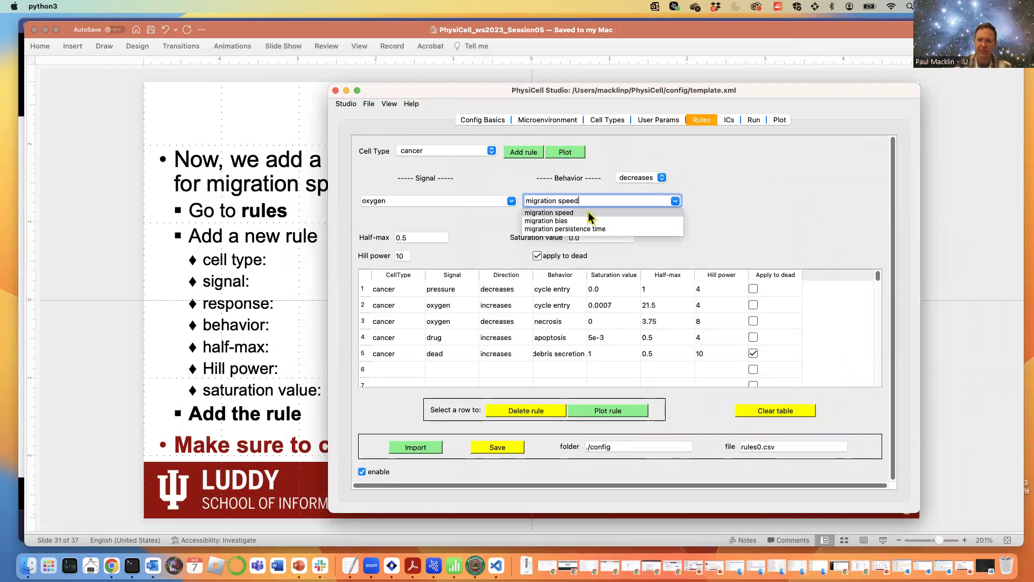
pyautogui.click(593, 212)
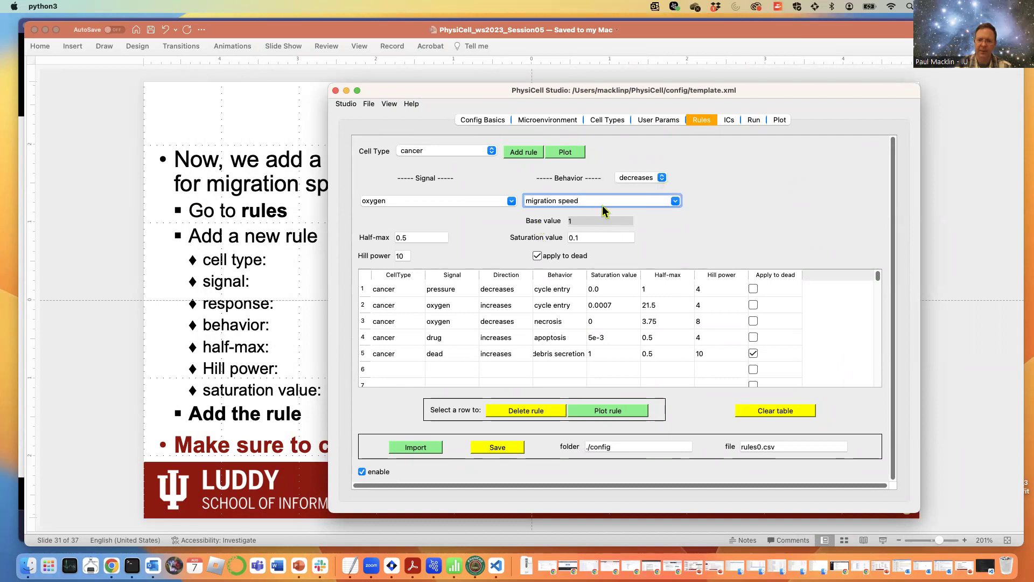
# - Give the new migration speed rule a saturation value of 0, a half-max of 7.5 and a Hill power of 4
pyautogui.tripleClick(603, 237)
pyautogui.write('0')
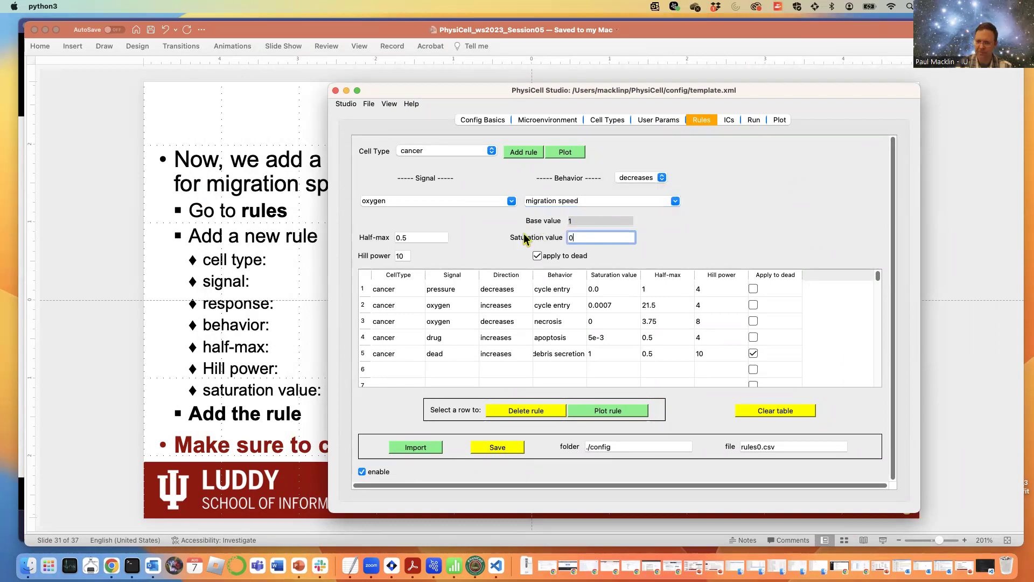
pyautogui.moveTo(401, 91); pyautogui.dragTo(537, 73)
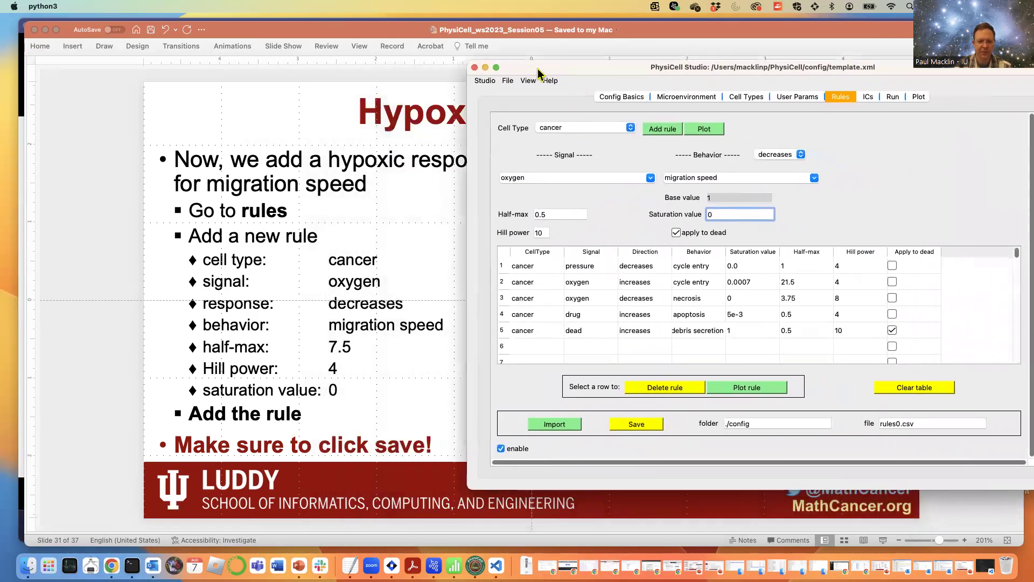
pyautogui.tripleClick(551, 211)
pyautogui.write('7.')
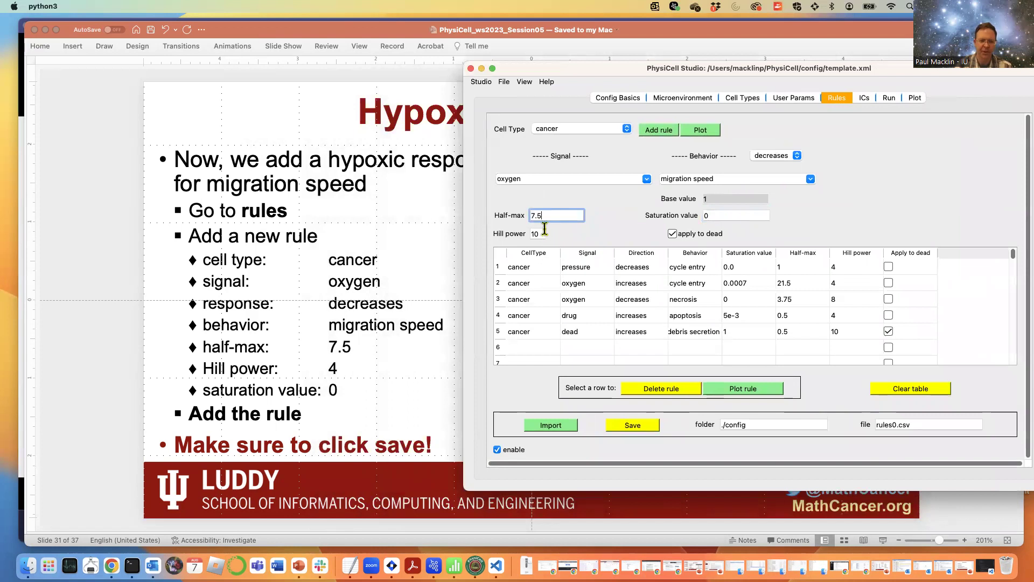
pyautogui.click(542, 233)
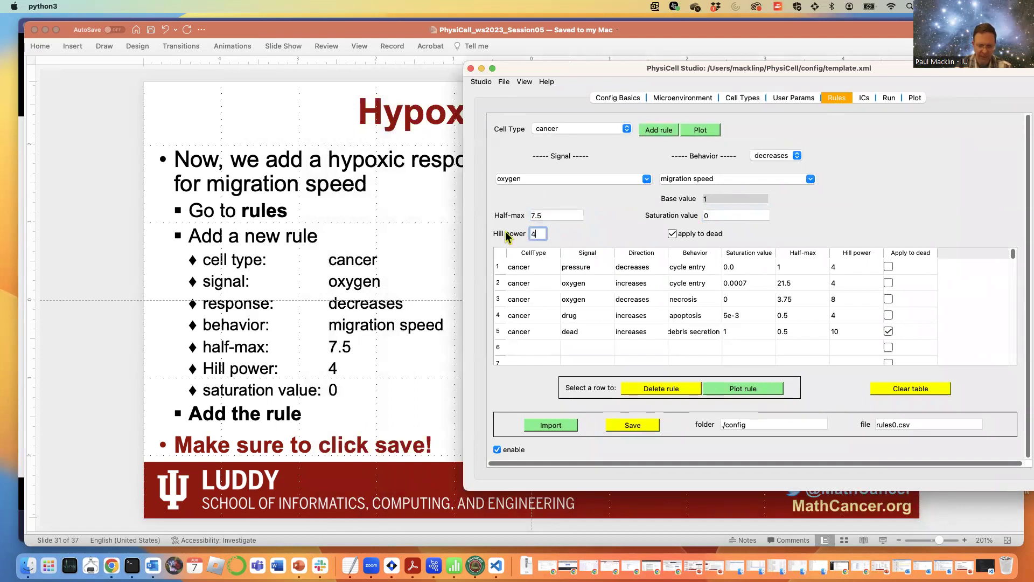
# - Check the new rule's response curve in a plot, add the rule to the table and save the rules to rules0.csv
pyautogui.click(702, 131)
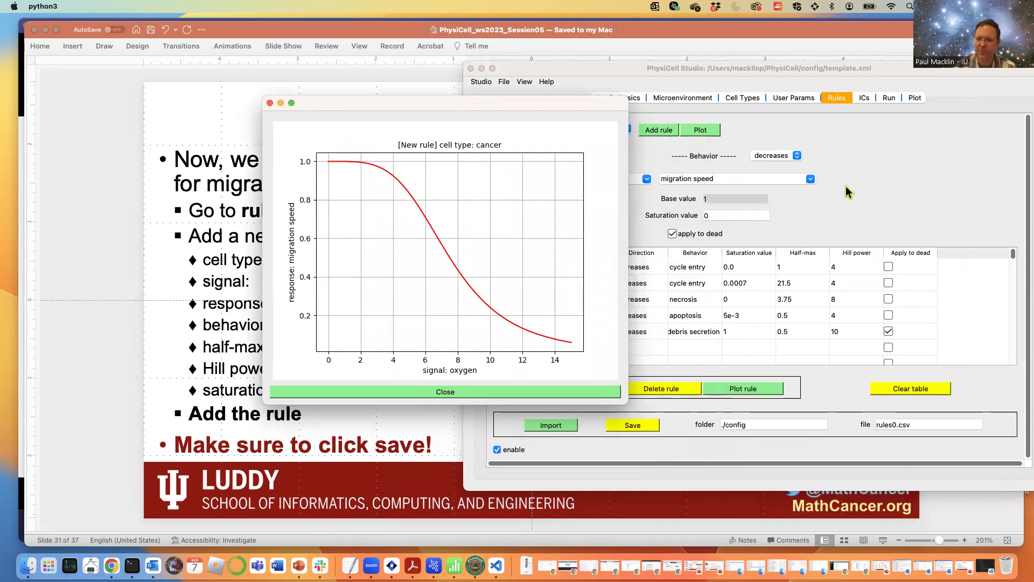
pyautogui.click(562, 392)
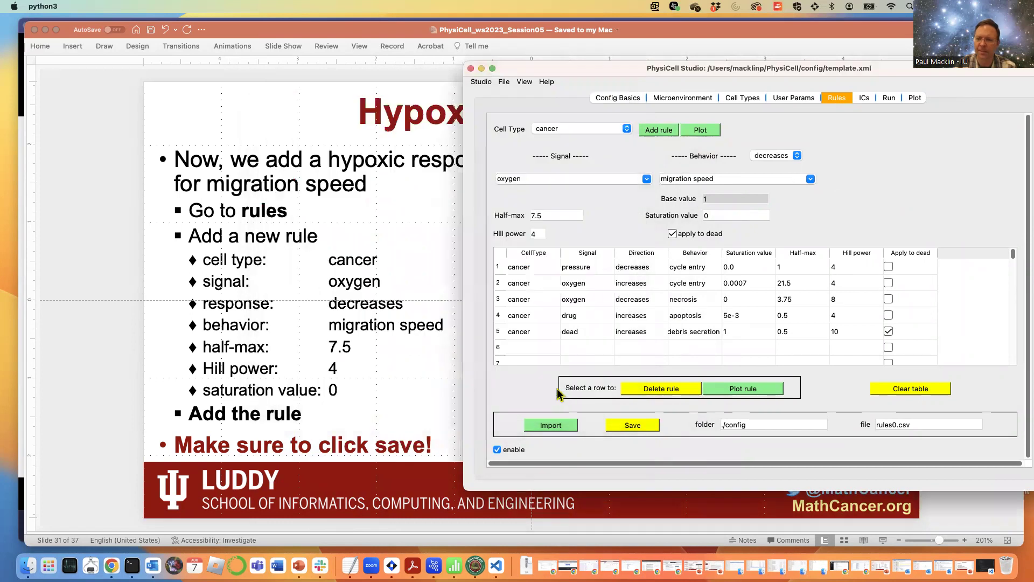
pyautogui.click(662, 131)
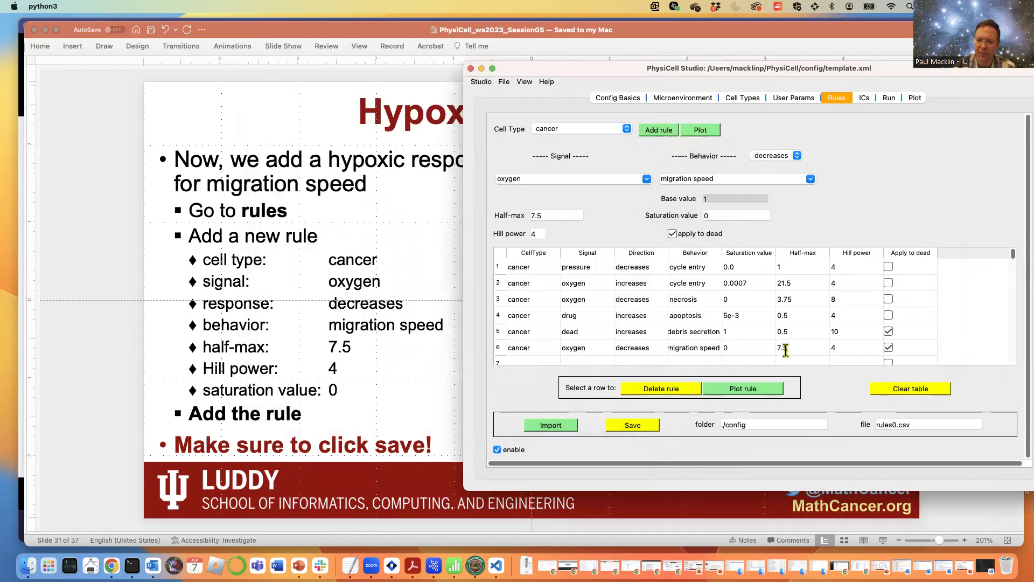
pyautogui.click(636, 427)
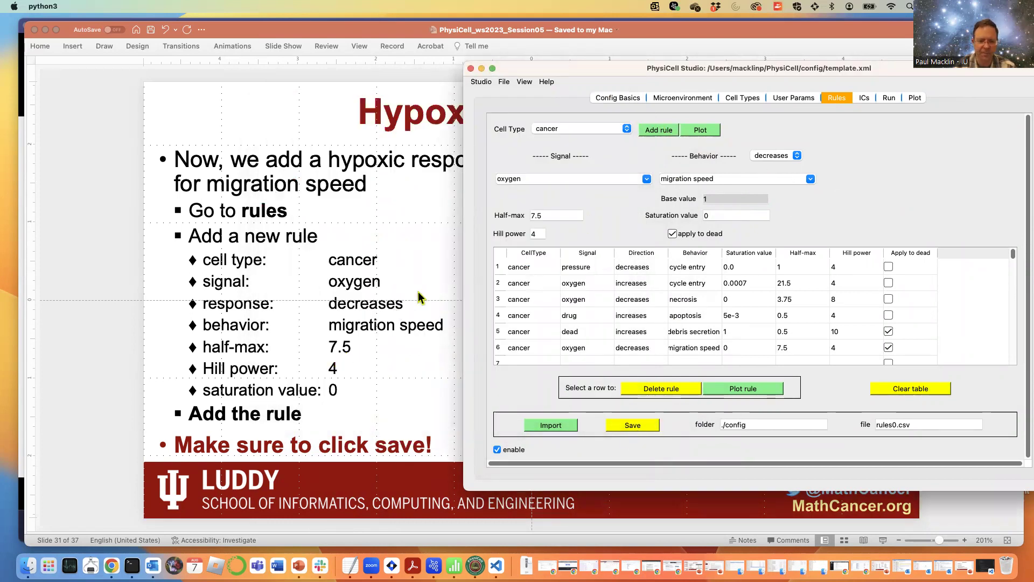
# - Advance the PowerPoint slides to the cell-cell adhesion rule's settings and return to the rules editor in PhysiCell Studio
pyautogui.click(409, 273)
pyautogui.press('pagedown')
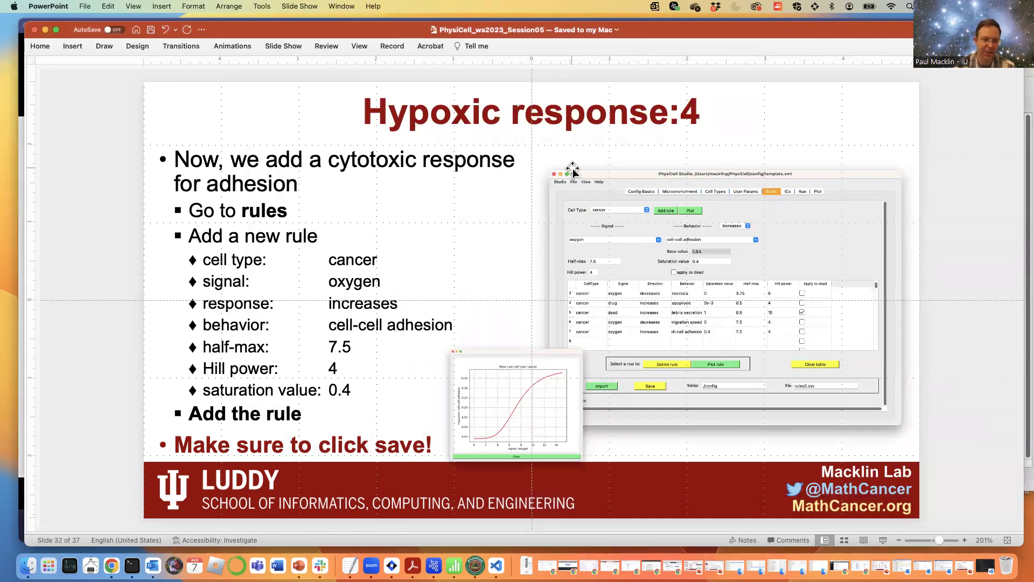
pyautogui.press('super+Tab')
pyautogui.moveTo(609, 69); pyautogui.dragTo(587, 85)
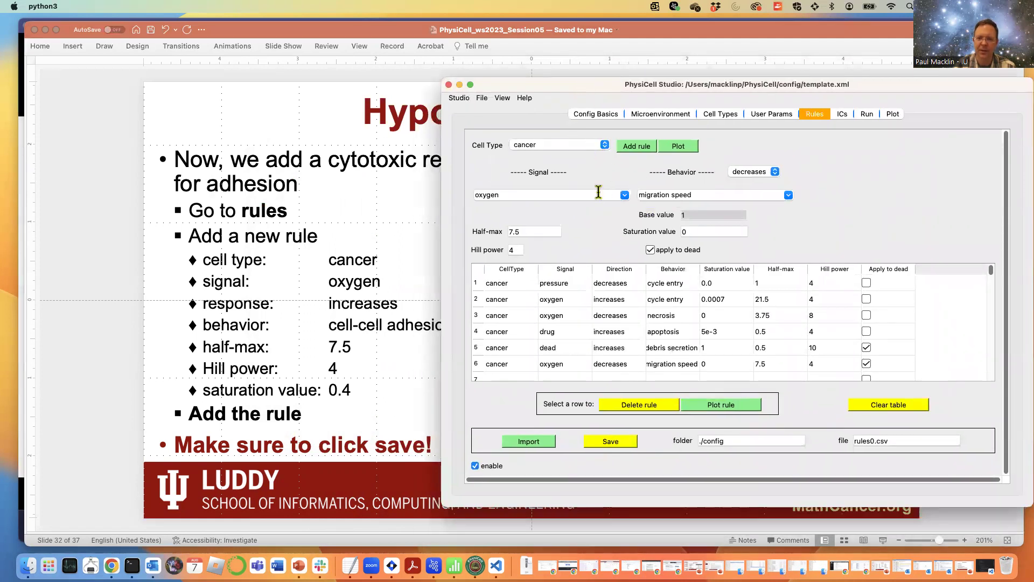
# - Set the new cancer oxygen rule to increases, with cell-cell adhesion as behavior and a saturation value of 0.4
pyautogui.click(761, 172)
pyautogui.click(749, 161)
pyautogui.tripleClick(775, 189)
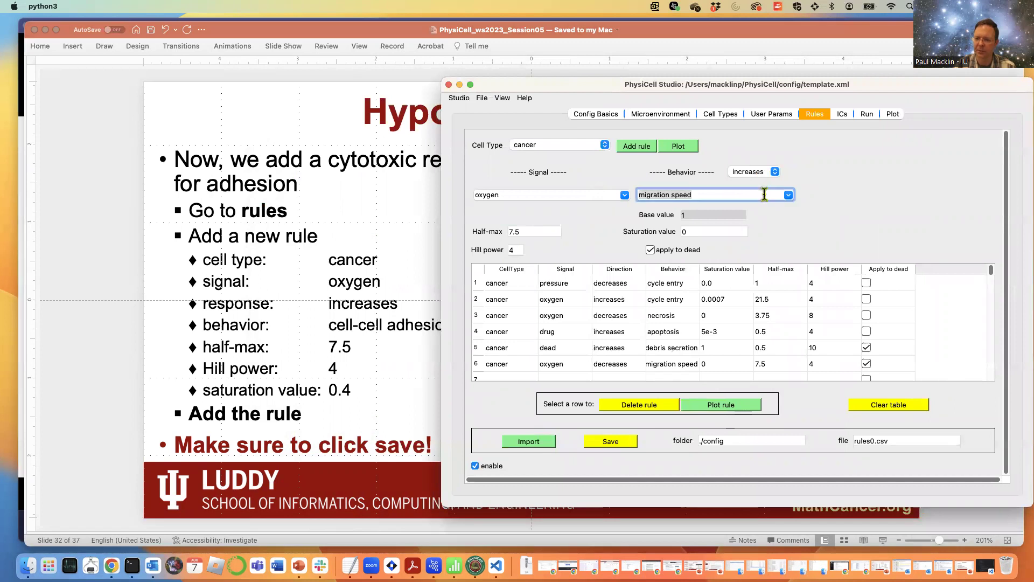
pyautogui.write('cell')
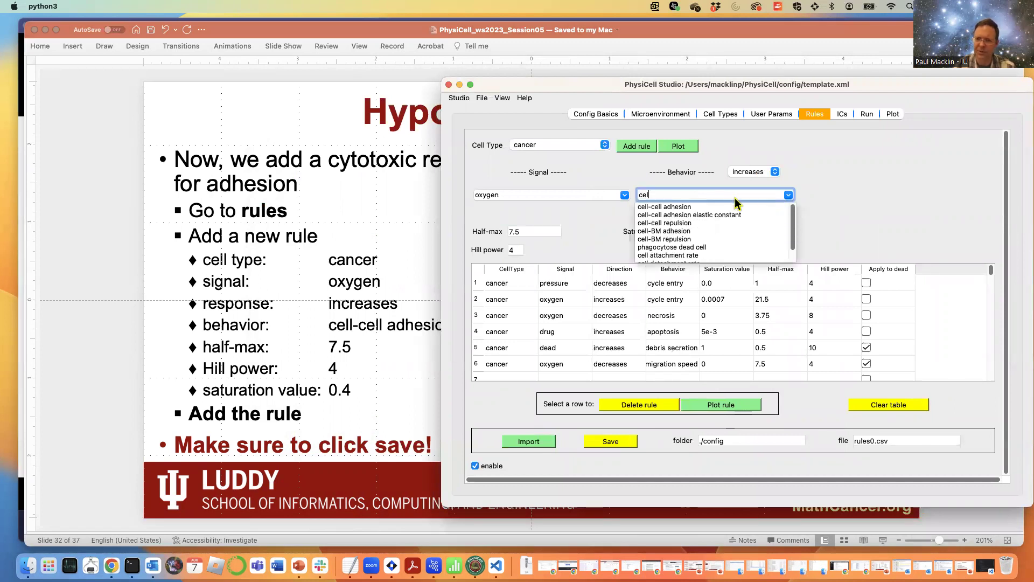
pyautogui.click(666, 207)
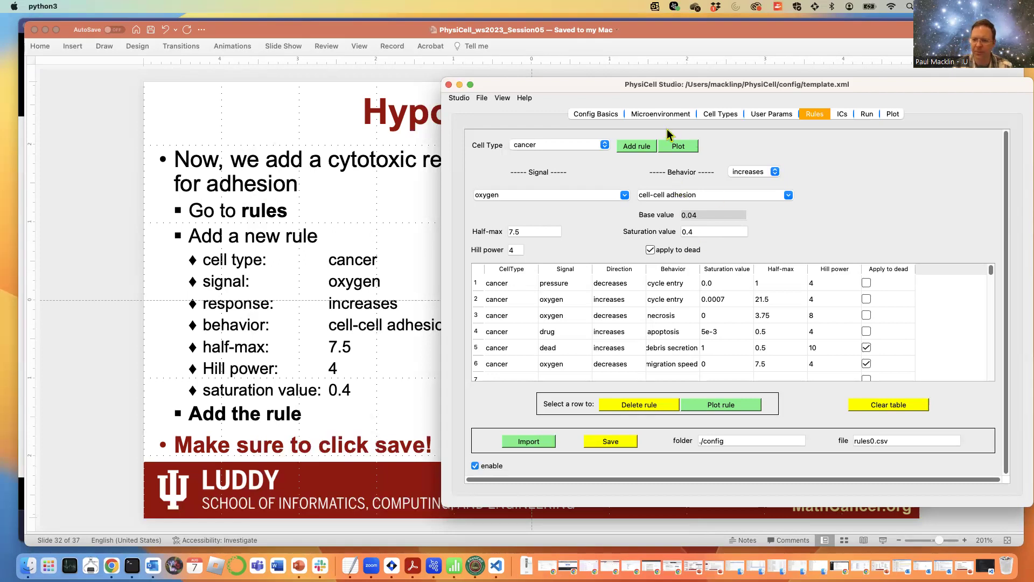
# - Plot the adhesion rule's response curve, add the rule to the table and save the rules to rules0.csv
pyautogui.click(679, 148)
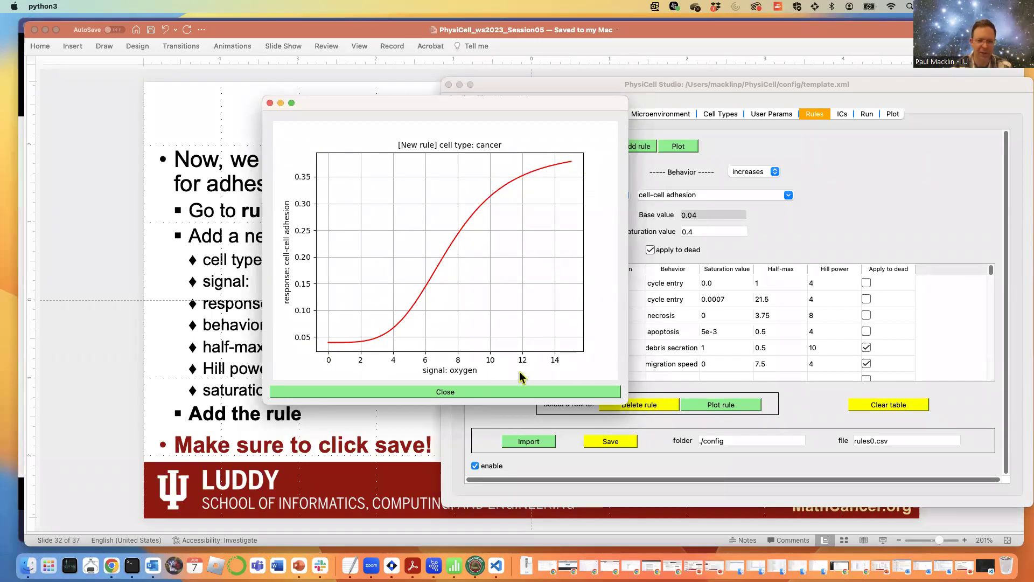
pyautogui.click(492, 395)
pyautogui.click(633, 145)
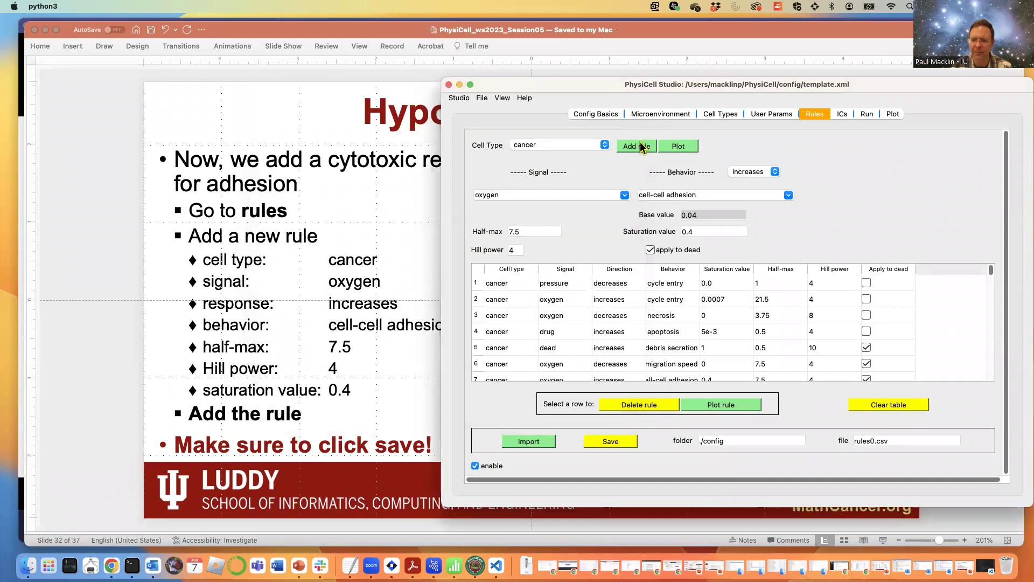
pyautogui.scroll(-1, 881, 265)
pyautogui.scroll(-3, 992, 276)
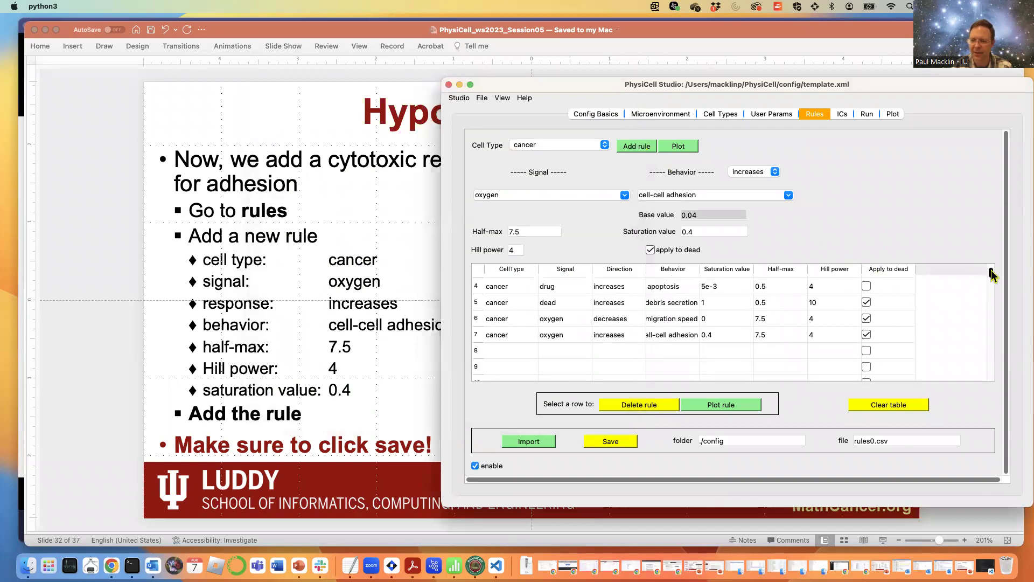
pyautogui.scroll(1, 991, 275)
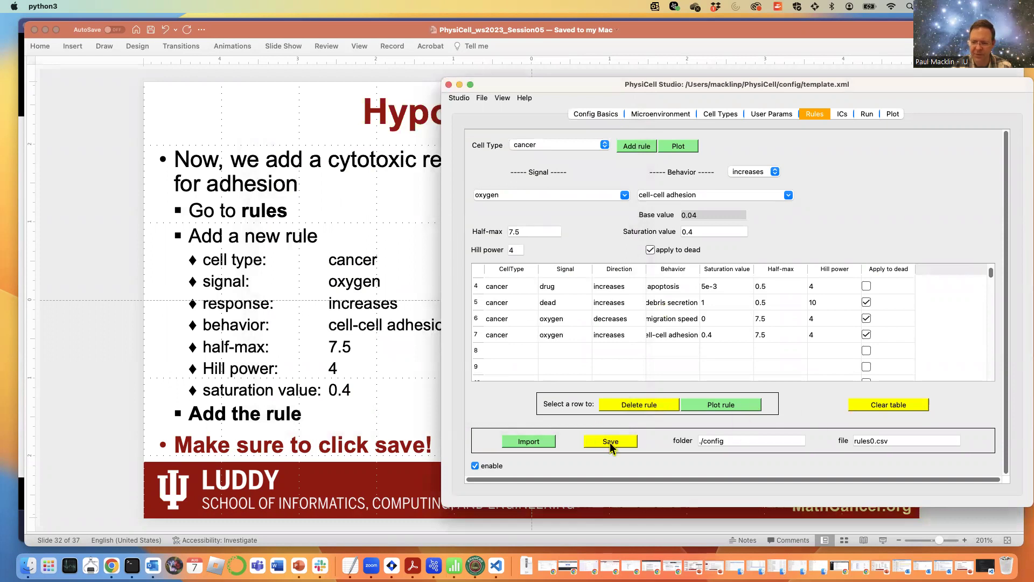
# - Set the oxygen substrate's Dirichlet boundary values for xmin and ymin to 5
pyautogui.click(844, 114)
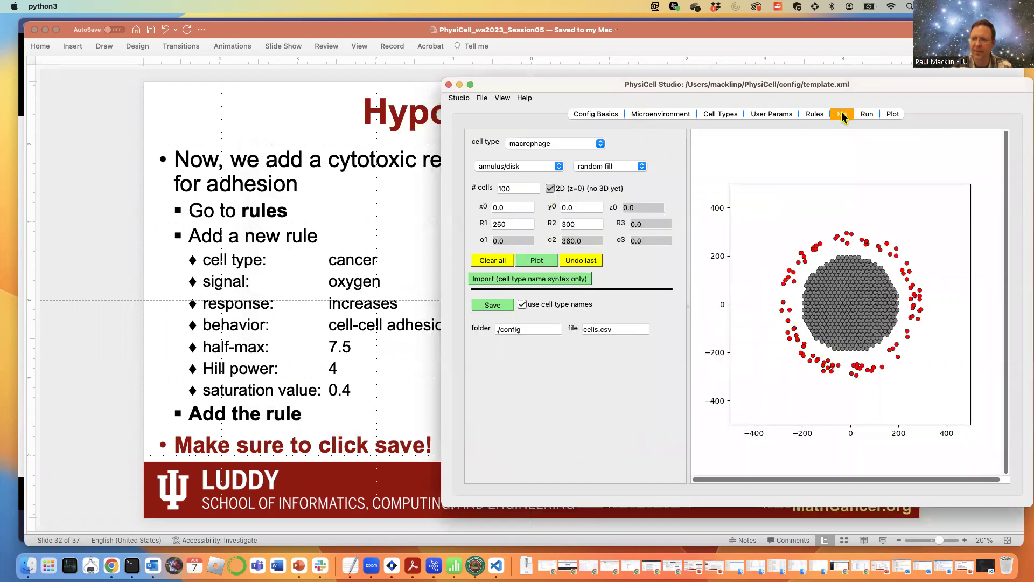
pyautogui.click(670, 114)
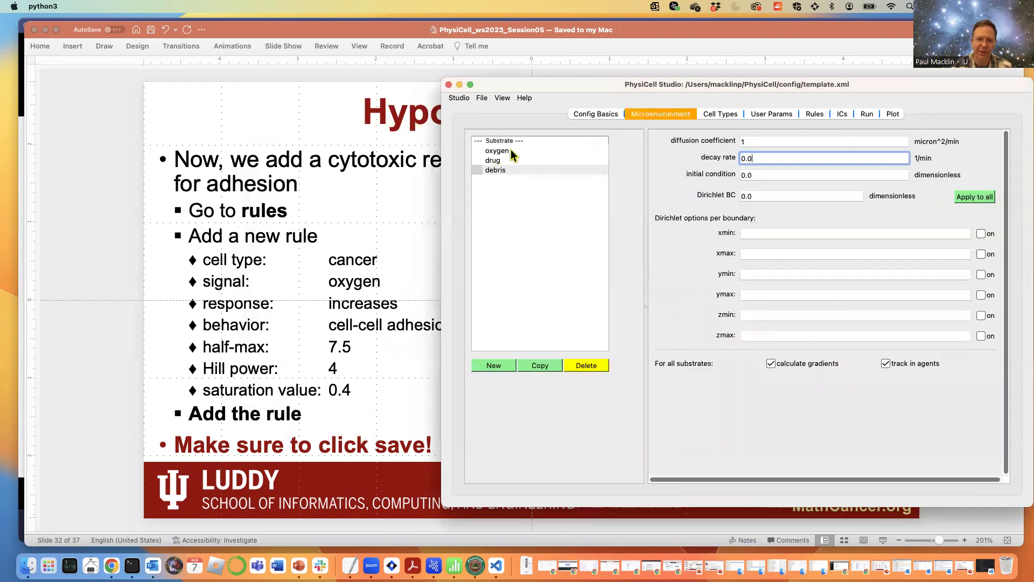
pyautogui.click(513, 155)
pyautogui.doubleClick(756, 233)
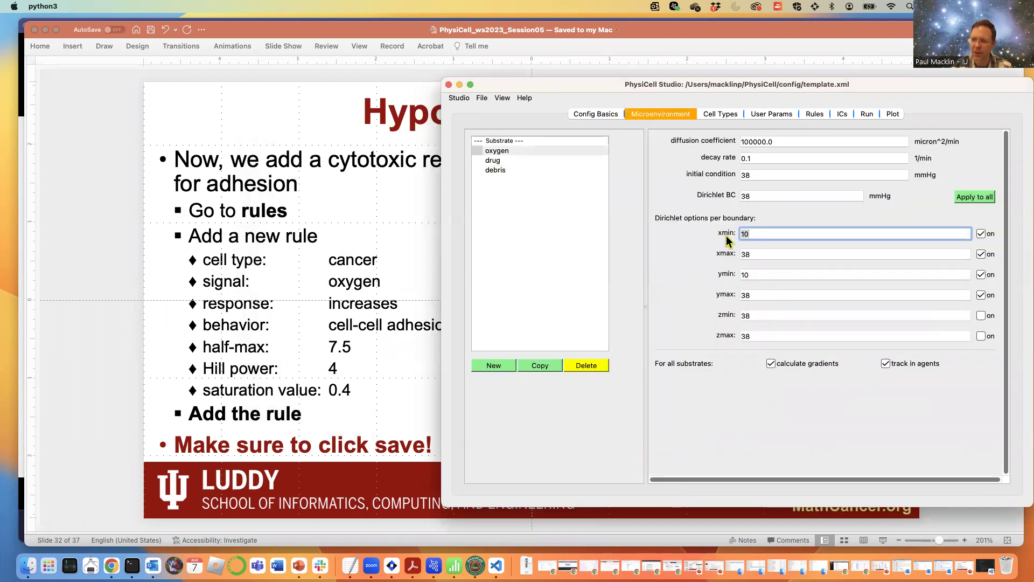
pyautogui.write('5')
pyautogui.doubleClick(765, 275)
pyautogui.write('5')
pyautogui.click(772, 233)
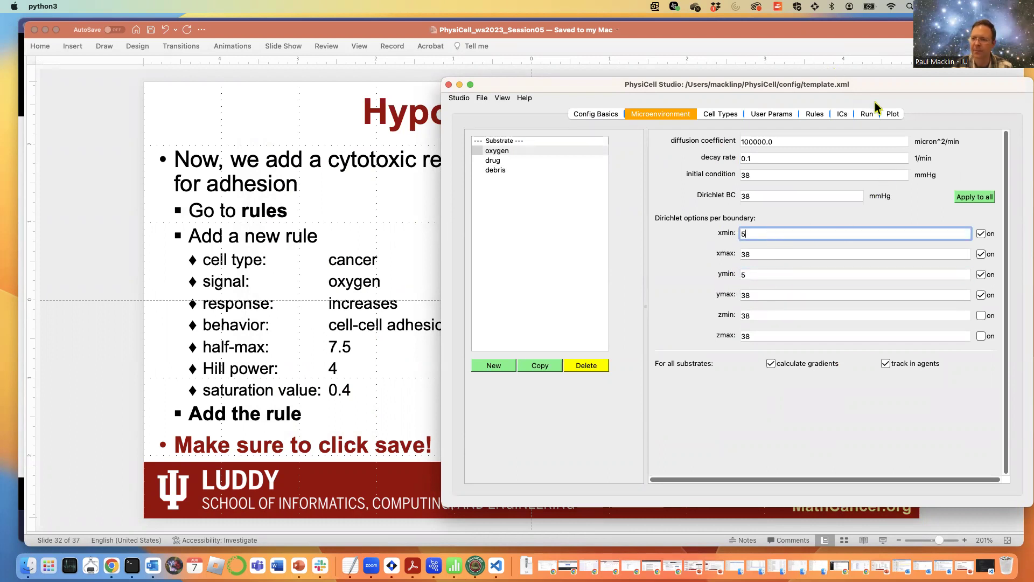
# - Run the simulation with the updated model and display frame 1 of its output in the plot view
pyautogui.click(841, 115)
pyautogui.click(867, 114)
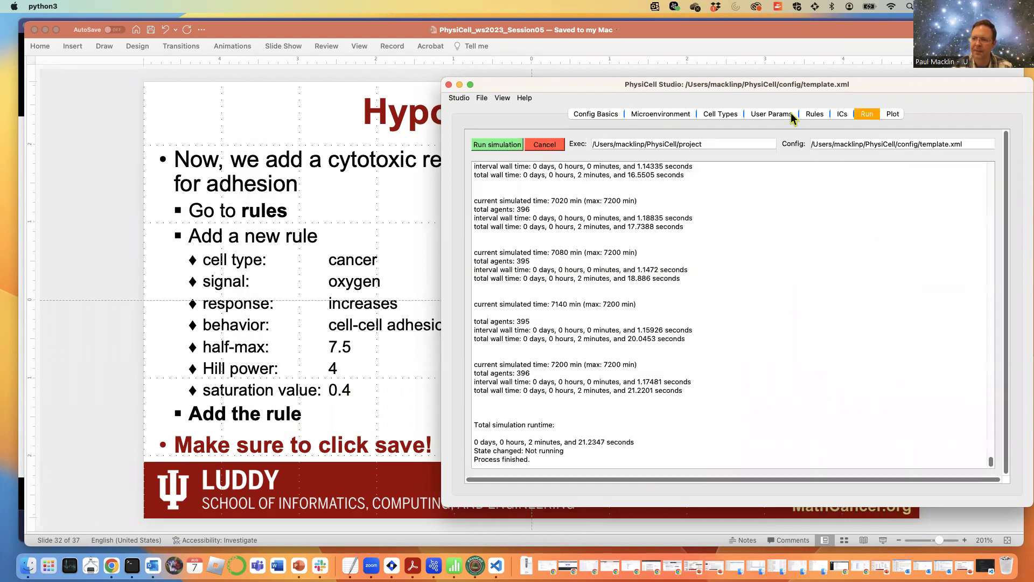
pyautogui.click(506, 150)
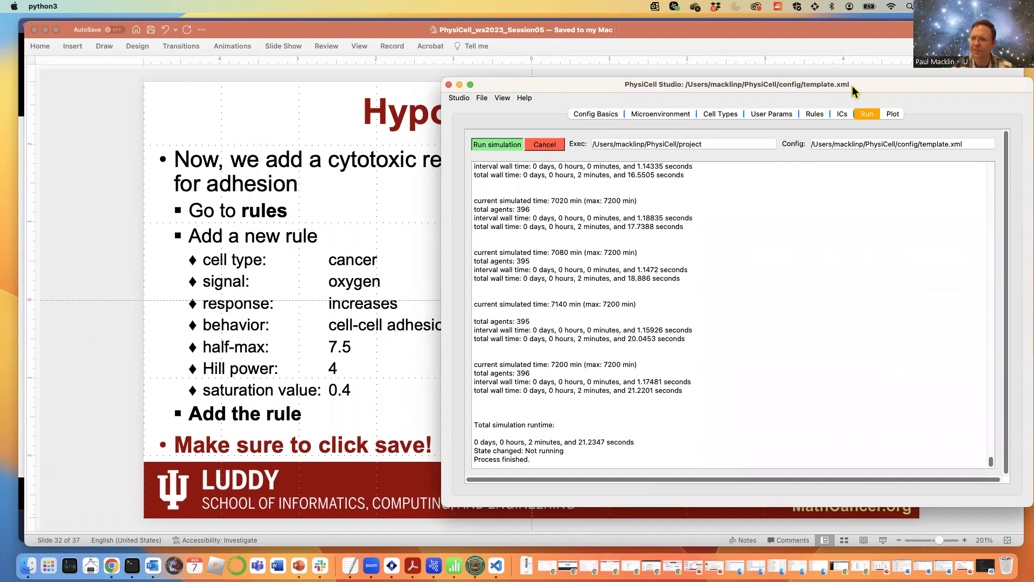
pyautogui.moveTo(856, 86); pyautogui.dragTo(769, 71)
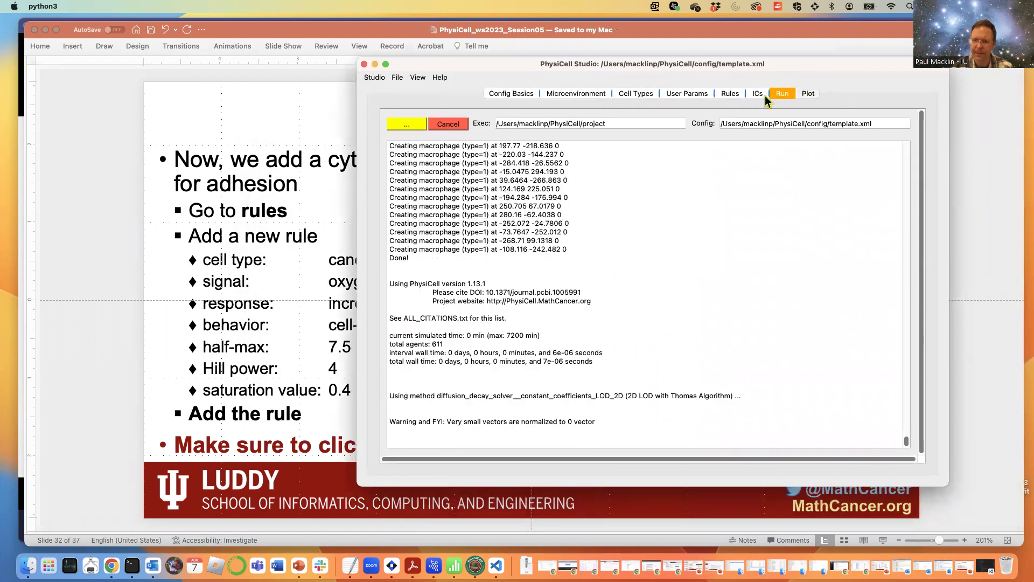
pyautogui.click(806, 95)
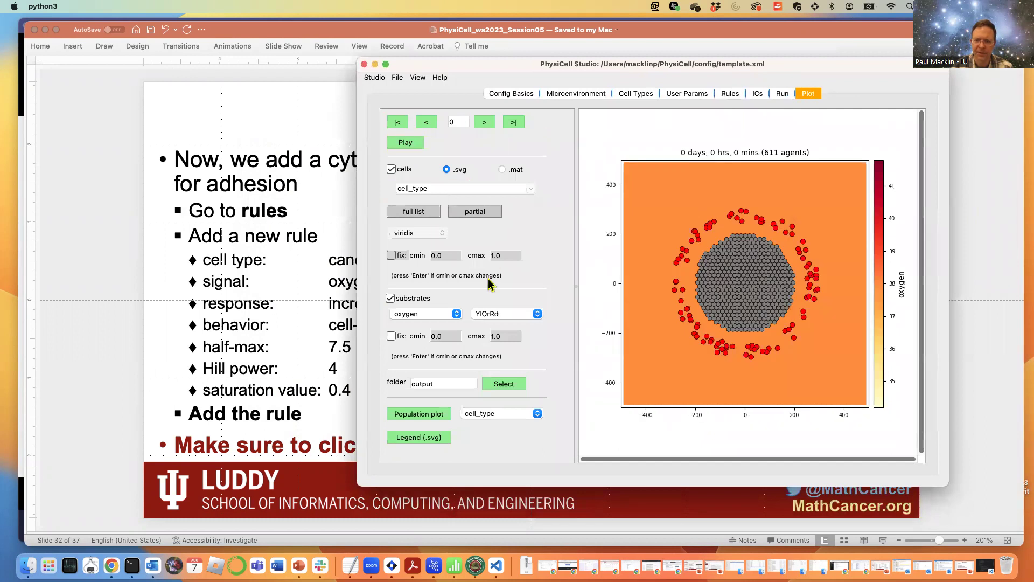
pyautogui.click(485, 123)
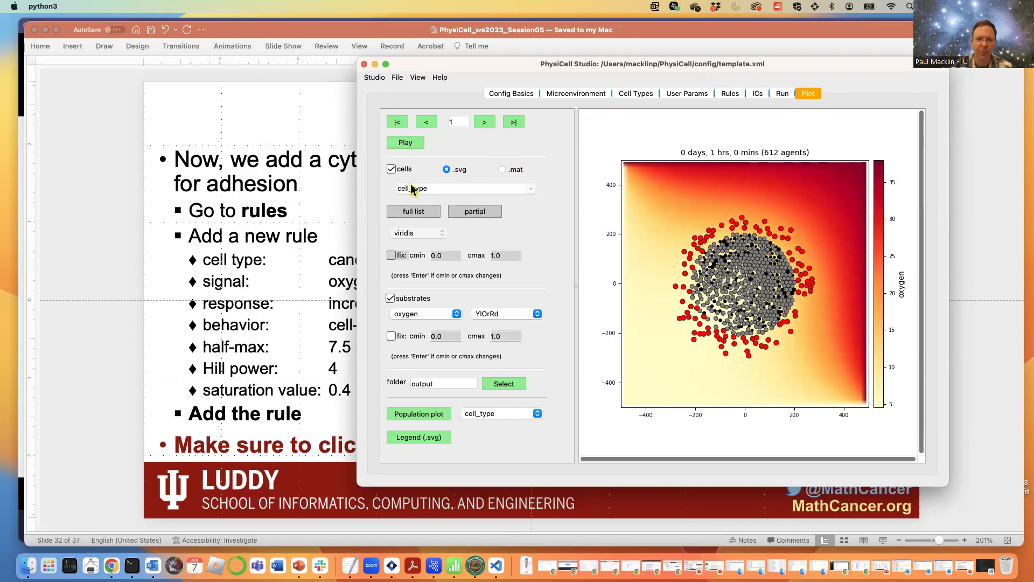
# - Check the next PowerPoint slide for the Run and Visualize instructions and return to the simulation plot in PhysiCell Studio
pyautogui.click(285, 133)
pyautogui.press('Down')
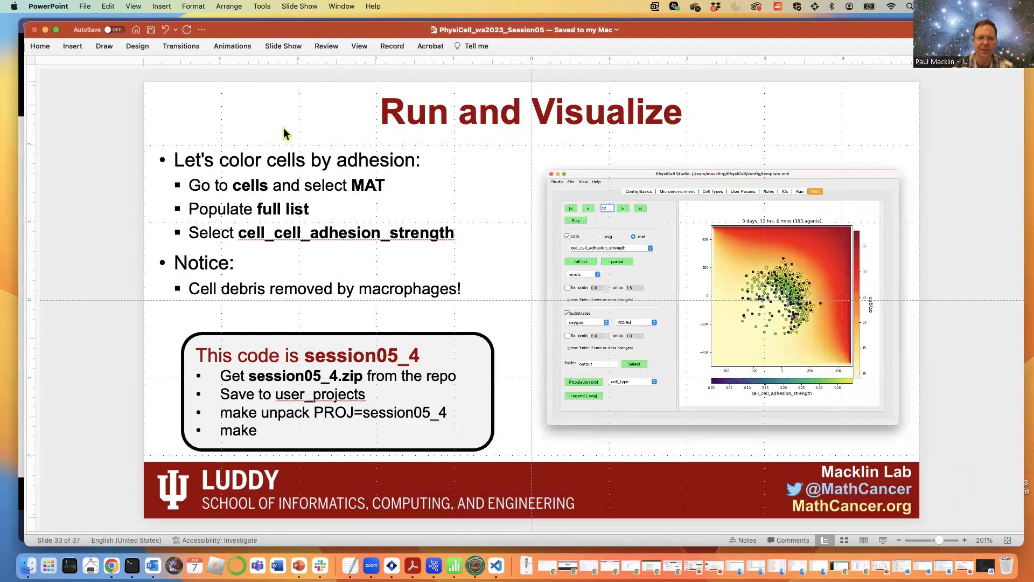
pyautogui.press('super+Tab')
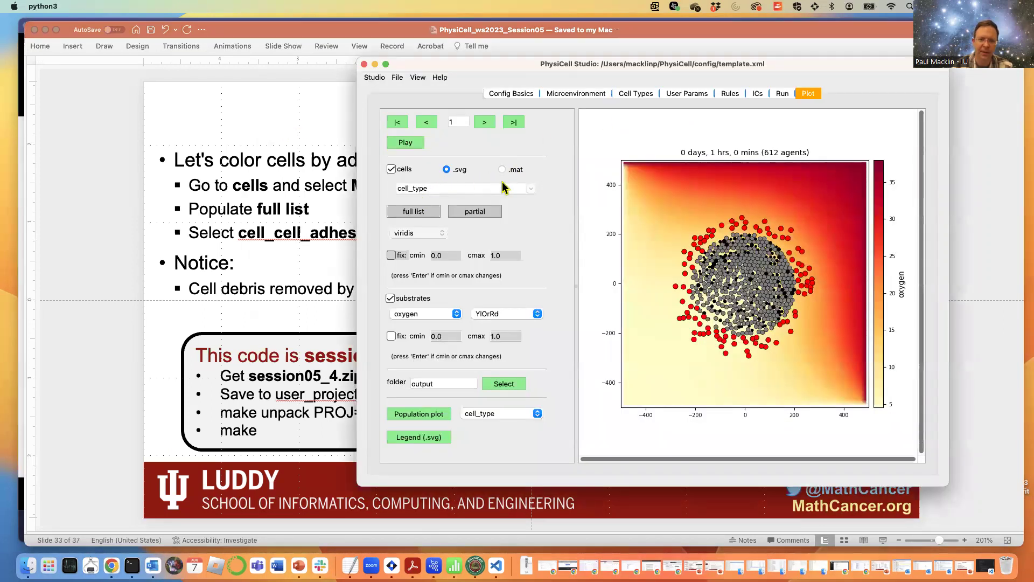
# - Play the simulation from the start, replay its first frames one by one, and pause the playback at frame 34
pyautogui.click(401, 123)
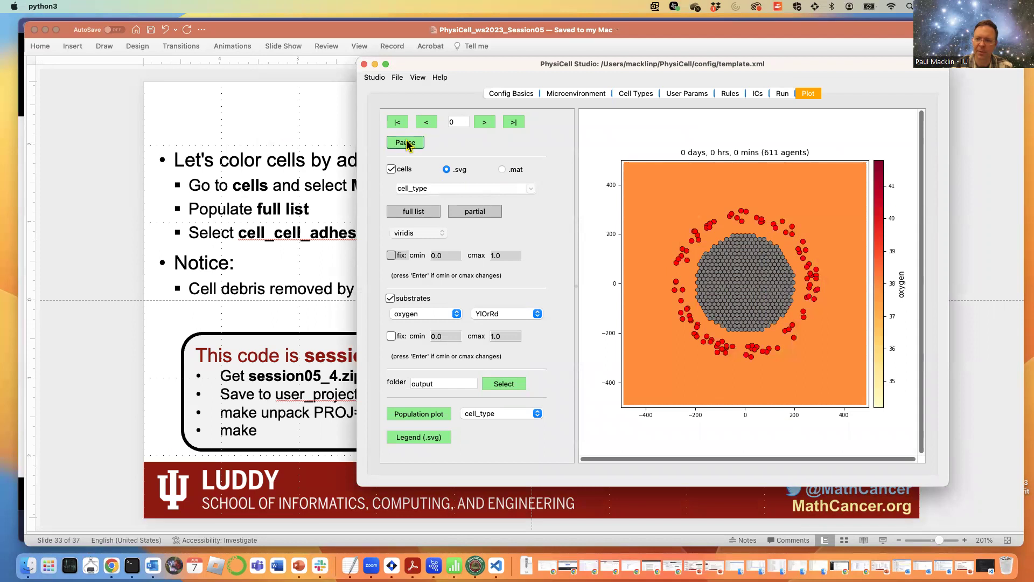
pyautogui.click(406, 141)
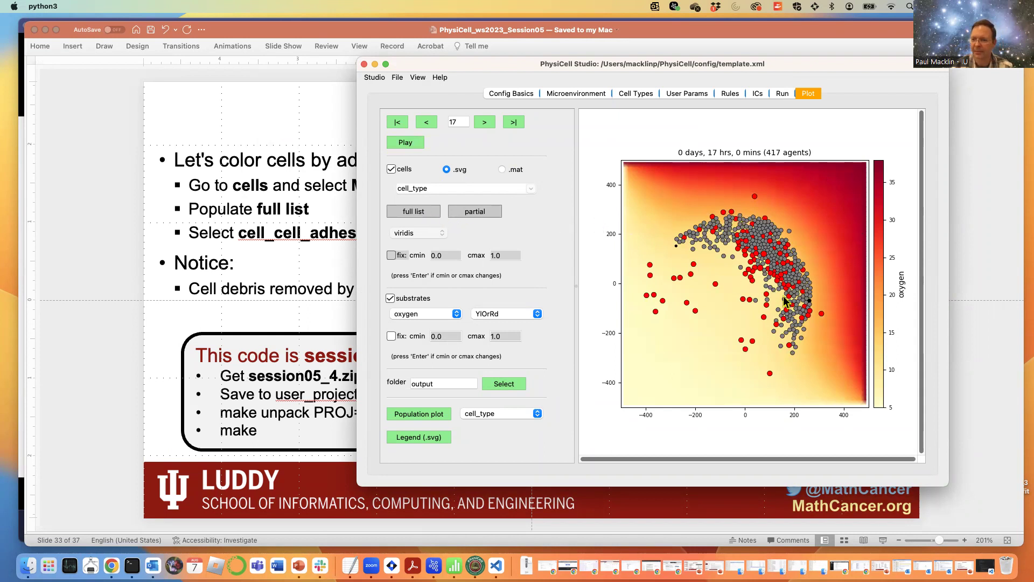
pyautogui.click(399, 123)
pyautogui.click(491, 126)
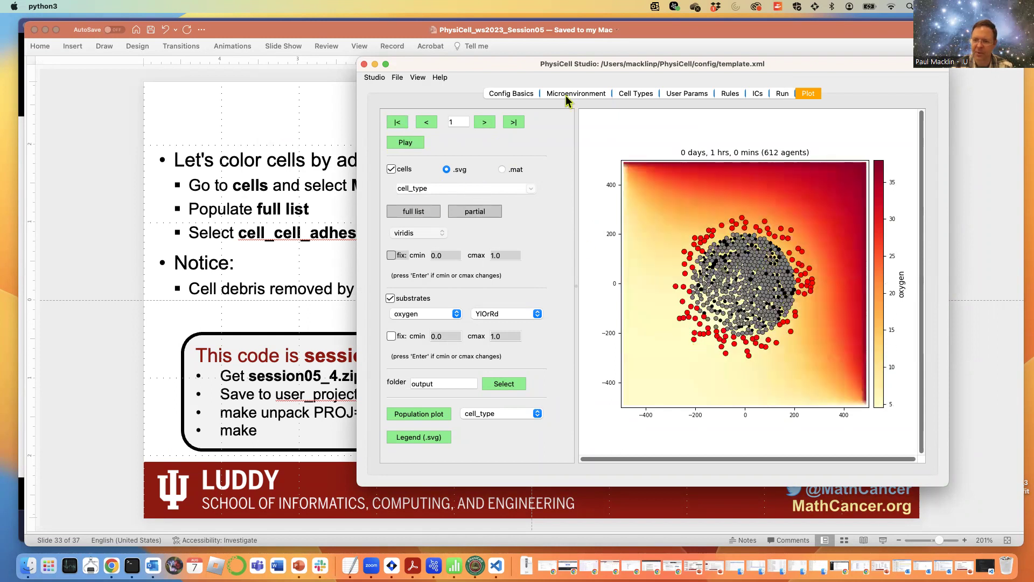
pyautogui.click(487, 127)
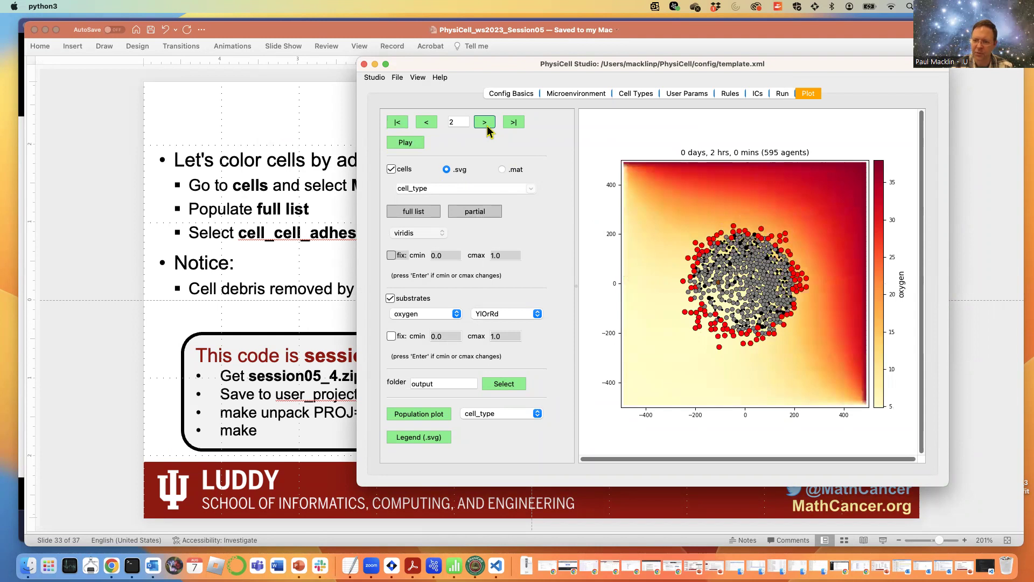
pyautogui.click(488, 127)
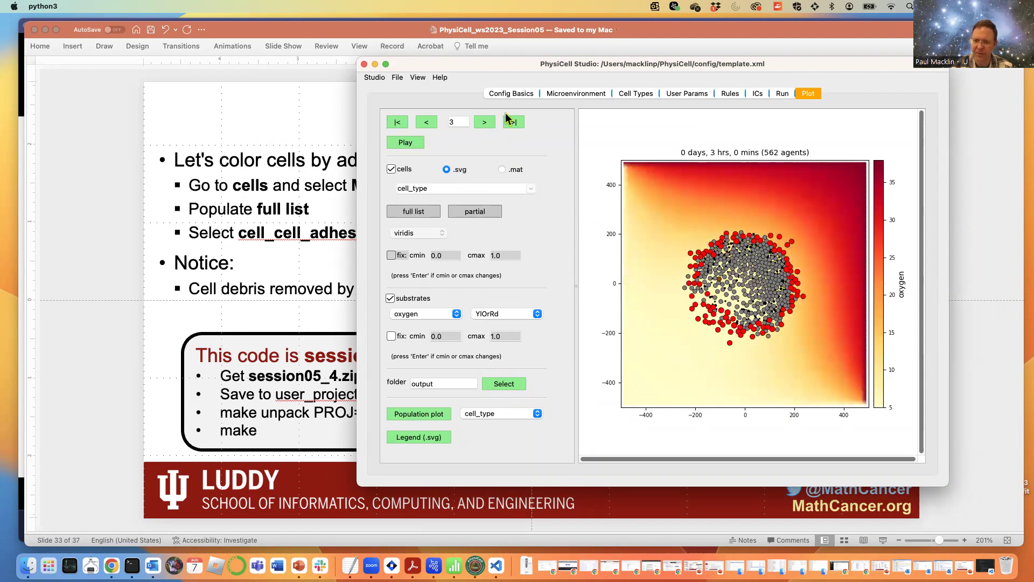
pyautogui.click(484, 121)
pyautogui.click(485, 122)
pyautogui.click(407, 143)
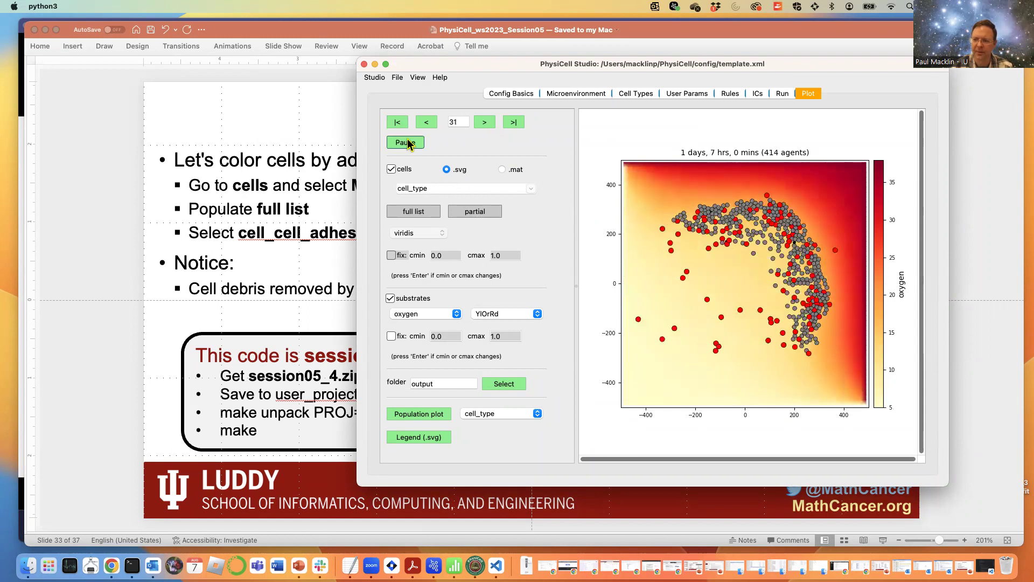
pyautogui.click(408, 142)
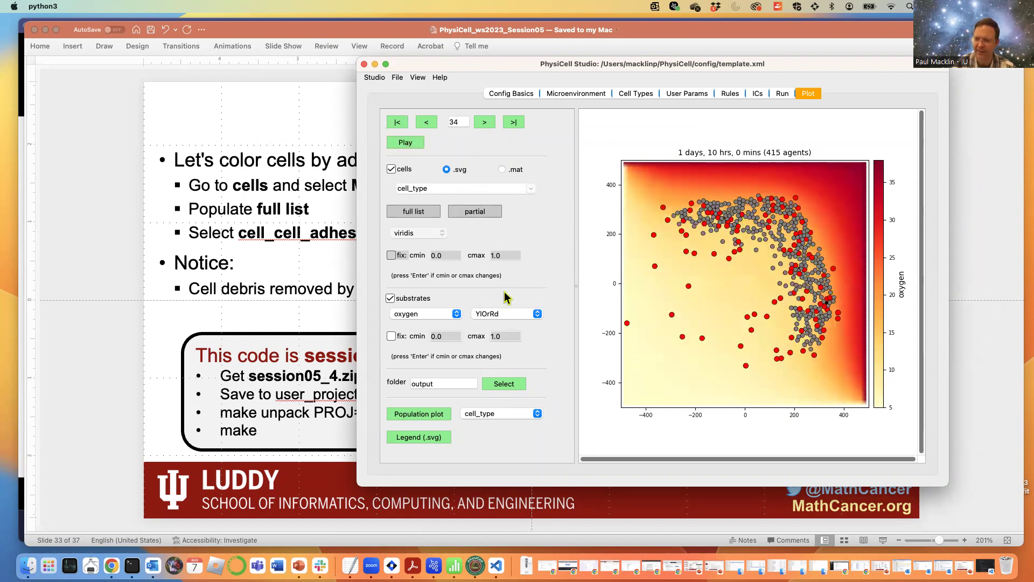
# - Examine the drug field behind the cells and switch the plotted substrate to debris
pyautogui.click(439, 314)
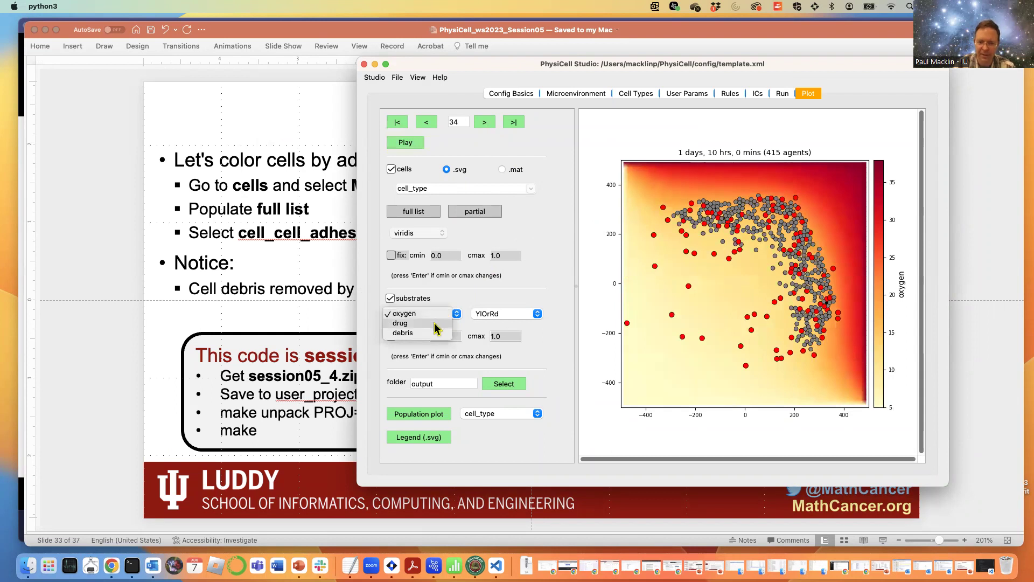
pyautogui.click(436, 323)
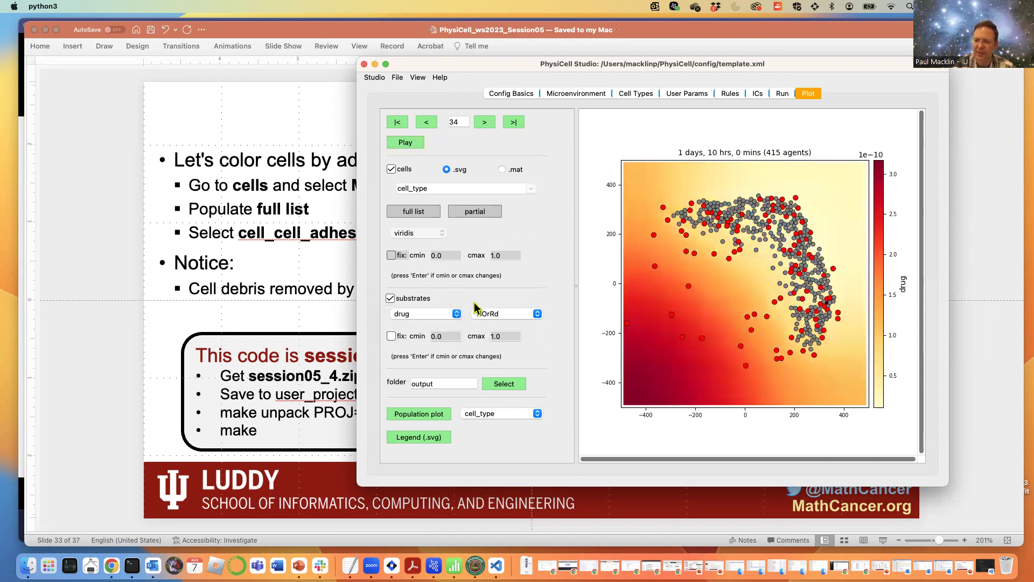
pyautogui.click(453, 317)
pyautogui.click(452, 316)
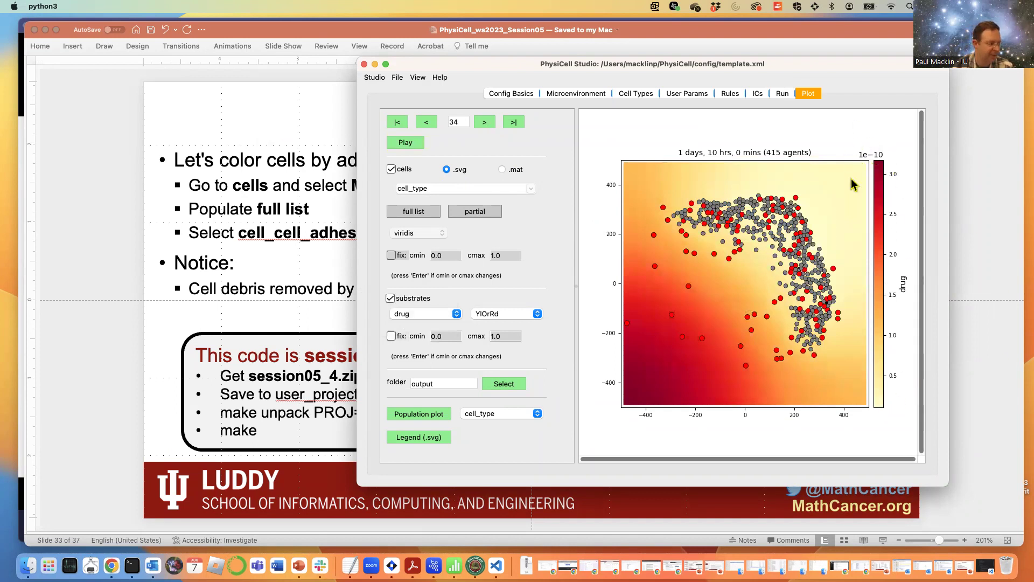
pyautogui.click(417, 315)
pyautogui.click(413, 323)
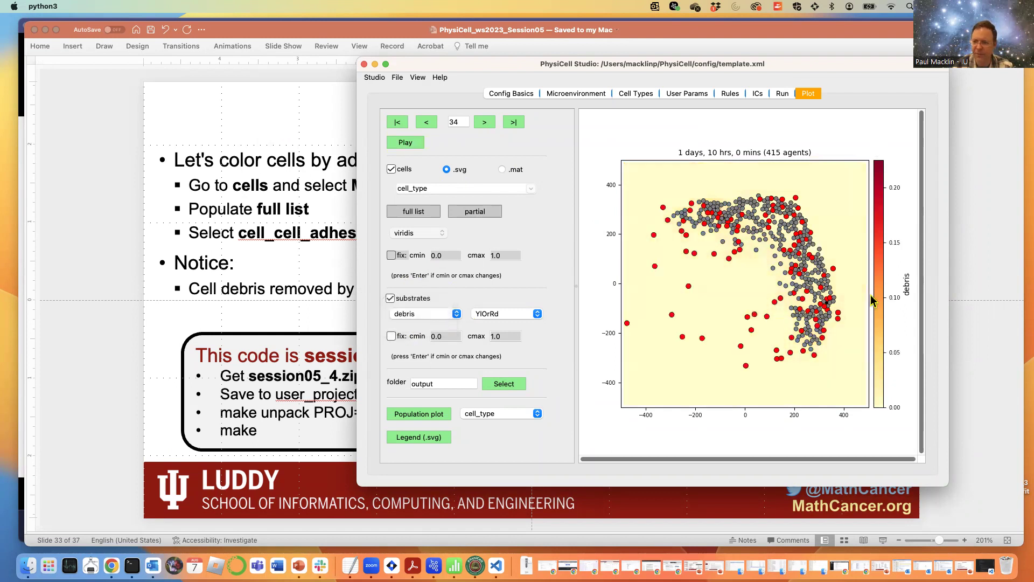
# - Inspect the plot with substrates hidden and with cells hidden, restoring each layer after viewing
pyautogui.click(391, 299)
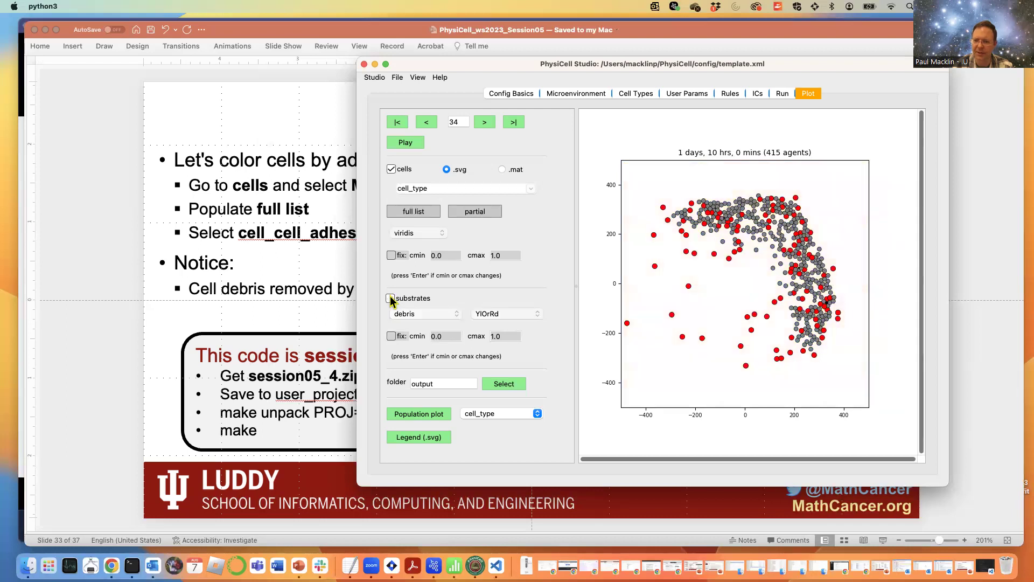
pyautogui.click(390, 299)
pyautogui.click(392, 170)
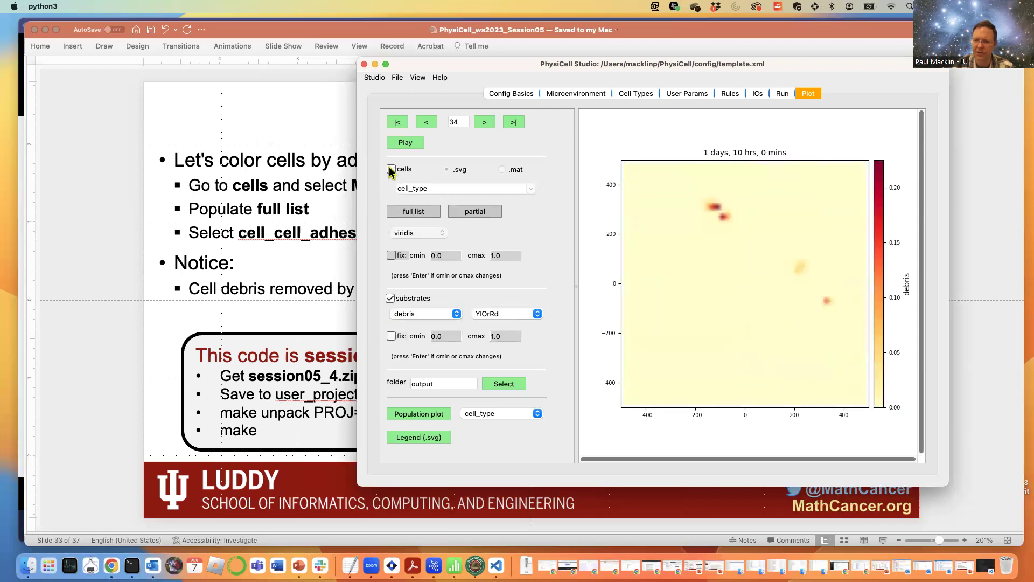
pyautogui.click(392, 170)
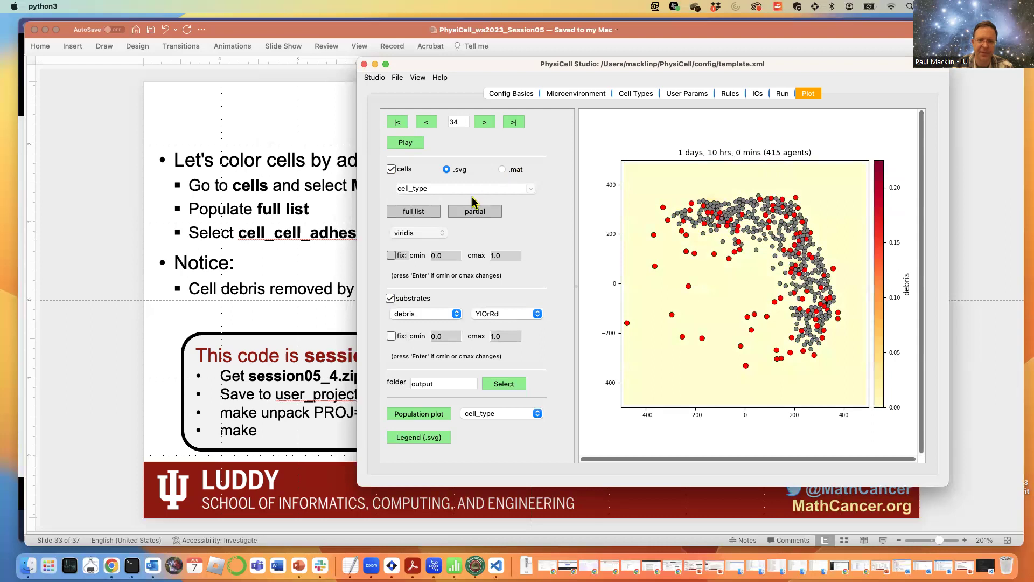
# - Load the cell plot from .mat data, populate the full variable list and color cells by cell_cell_adhesion_strength
pyautogui.click(503, 171)
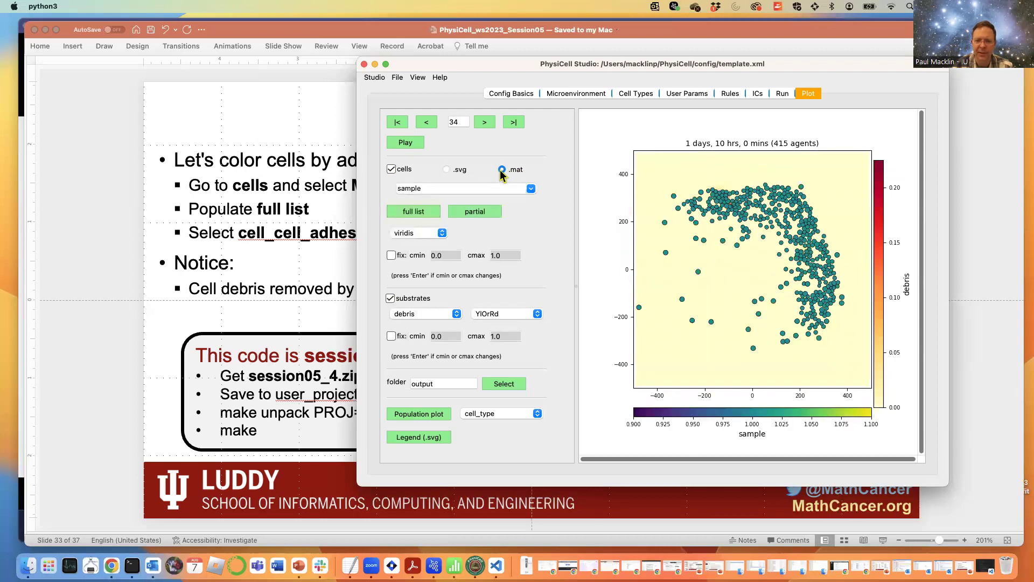
pyautogui.click(531, 189)
pyautogui.click(531, 192)
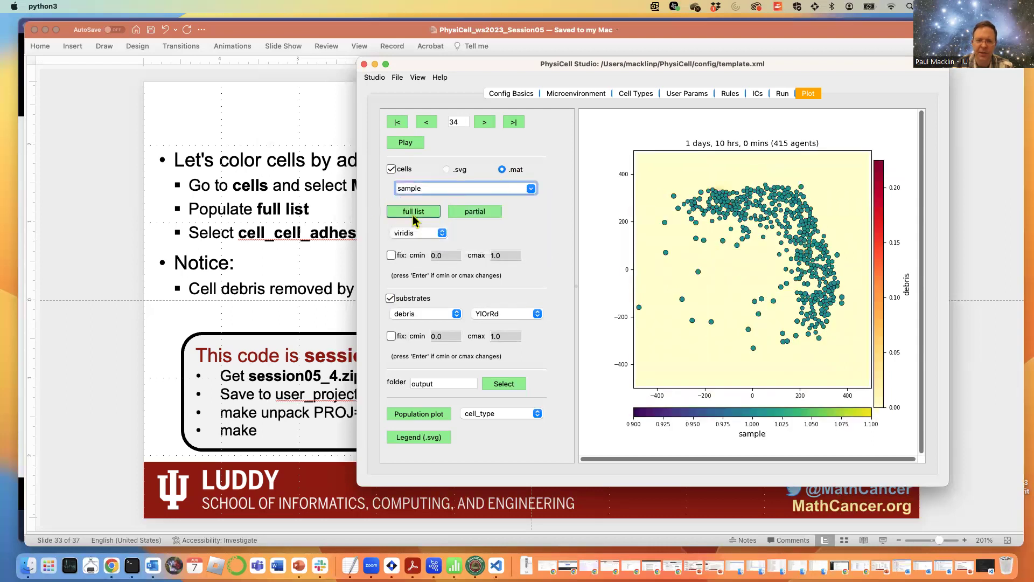
pyautogui.click(436, 210)
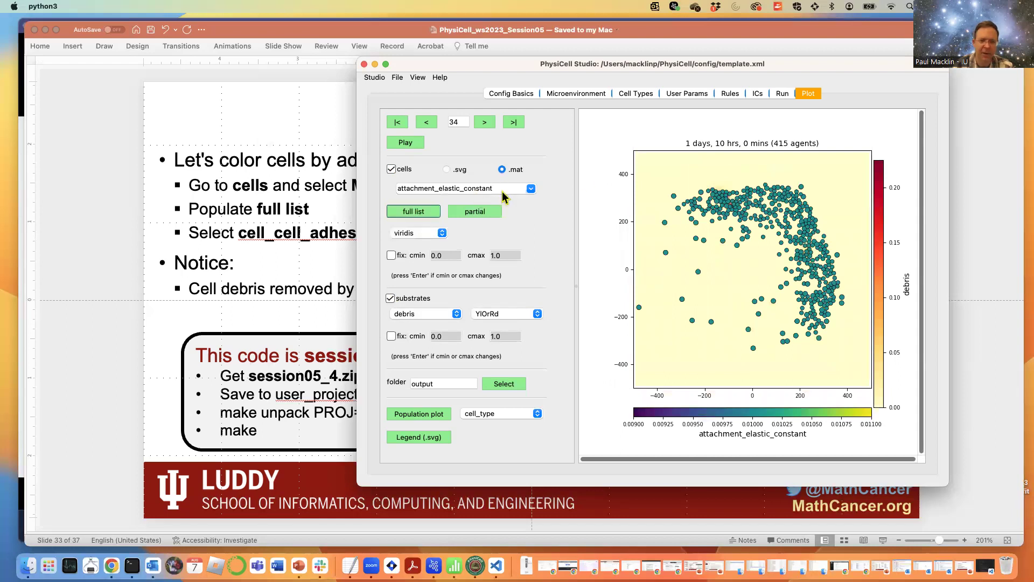
pyautogui.click(531, 190)
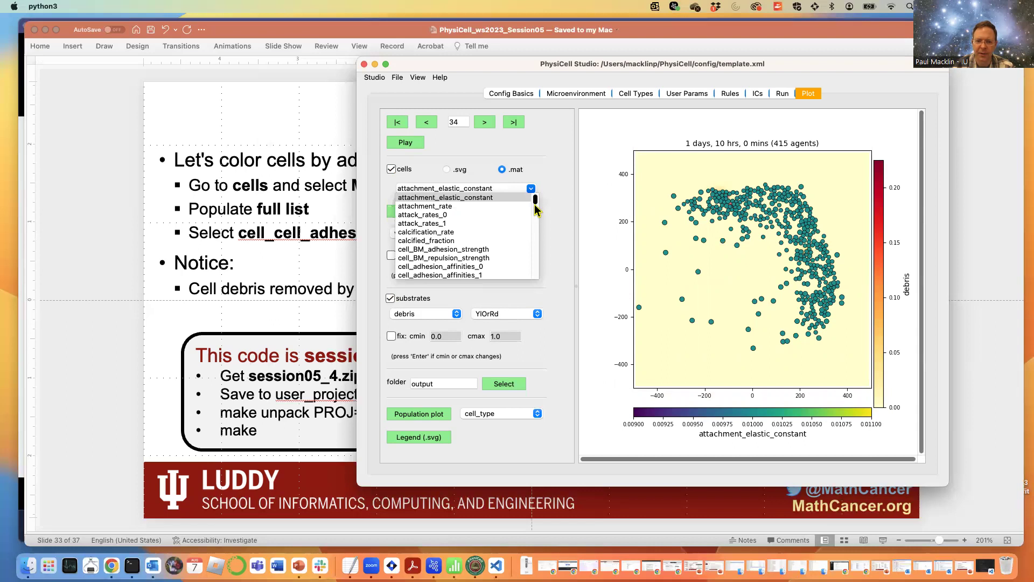
pyautogui.moveTo(536, 206); pyautogui.dragTo(537, 209)
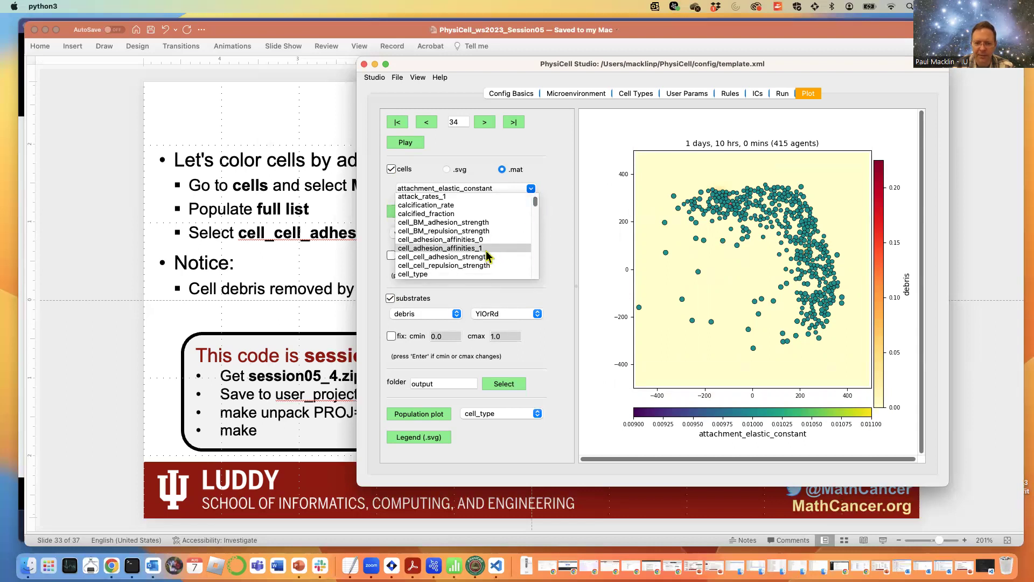
pyautogui.click(485, 257)
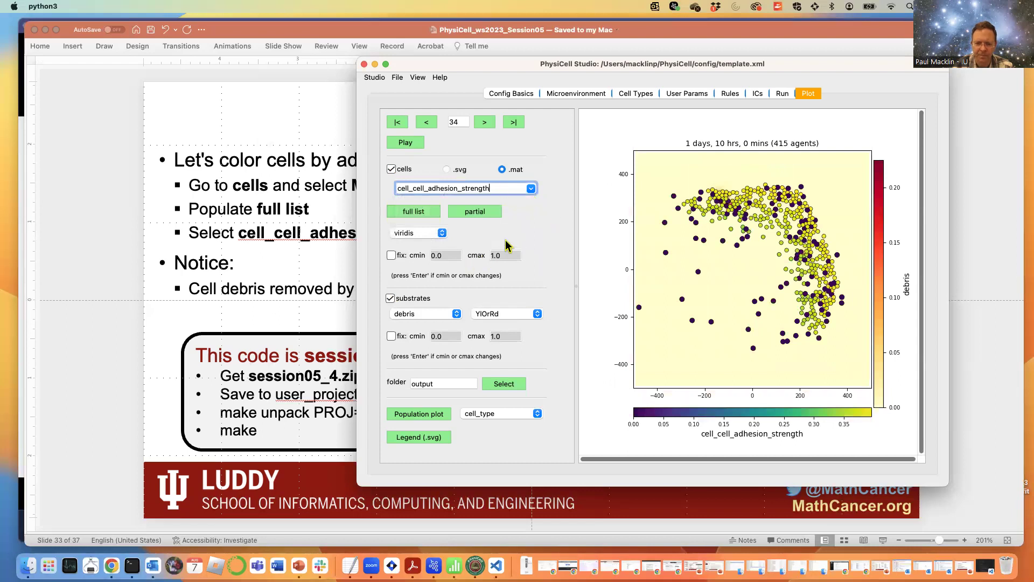
# - Rewind to frame 1, switch the plotted substrate to oxygen and play the simulation
pyautogui.click(398, 123)
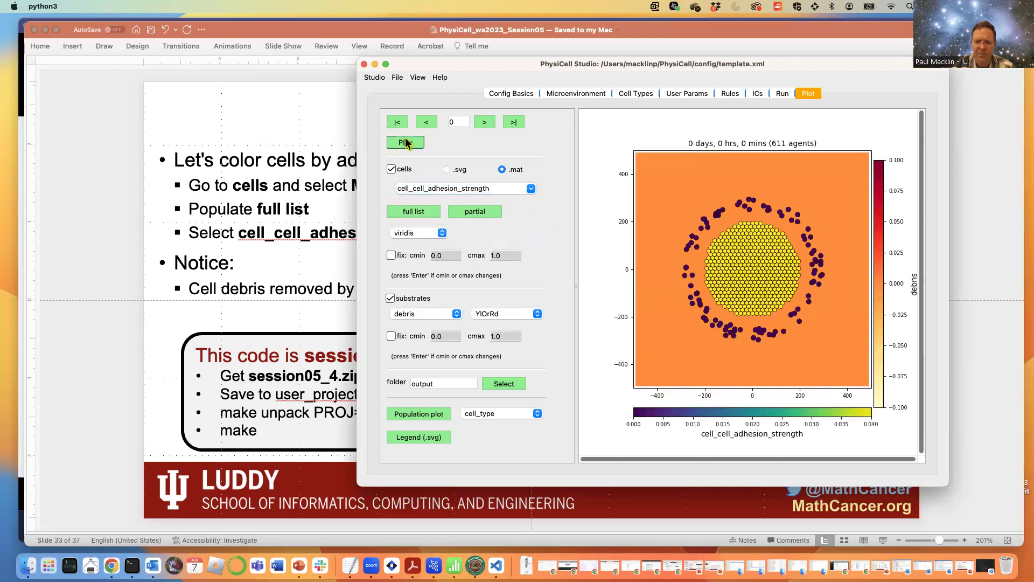
pyautogui.click(484, 123)
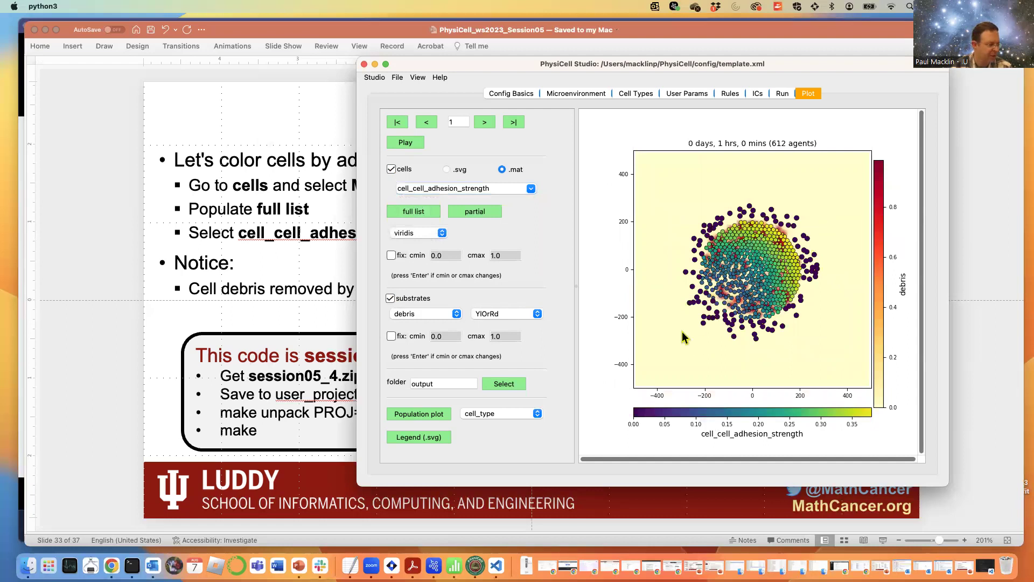
pyautogui.click(457, 312)
pyautogui.click(412, 297)
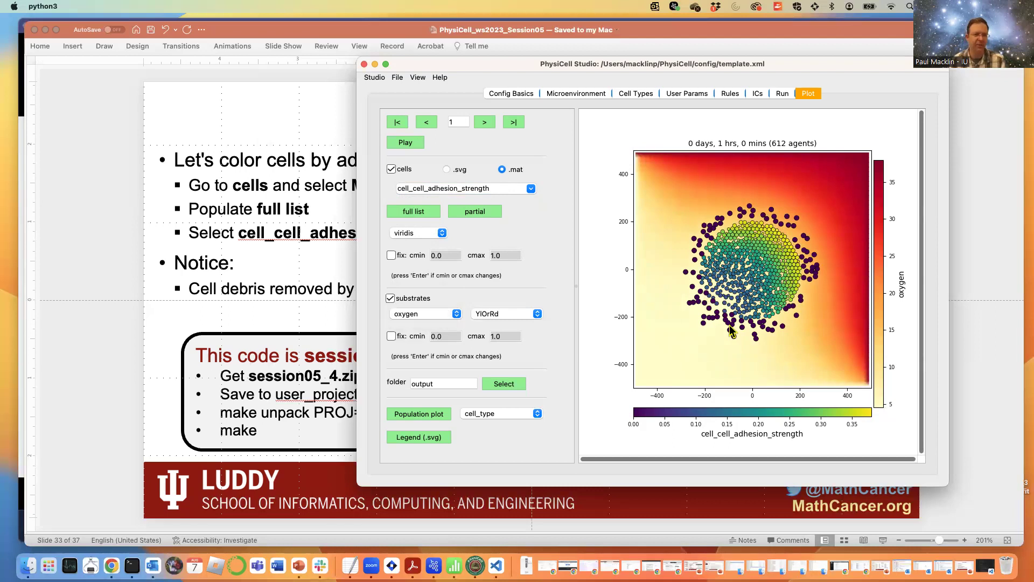
pyautogui.click(407, 143)
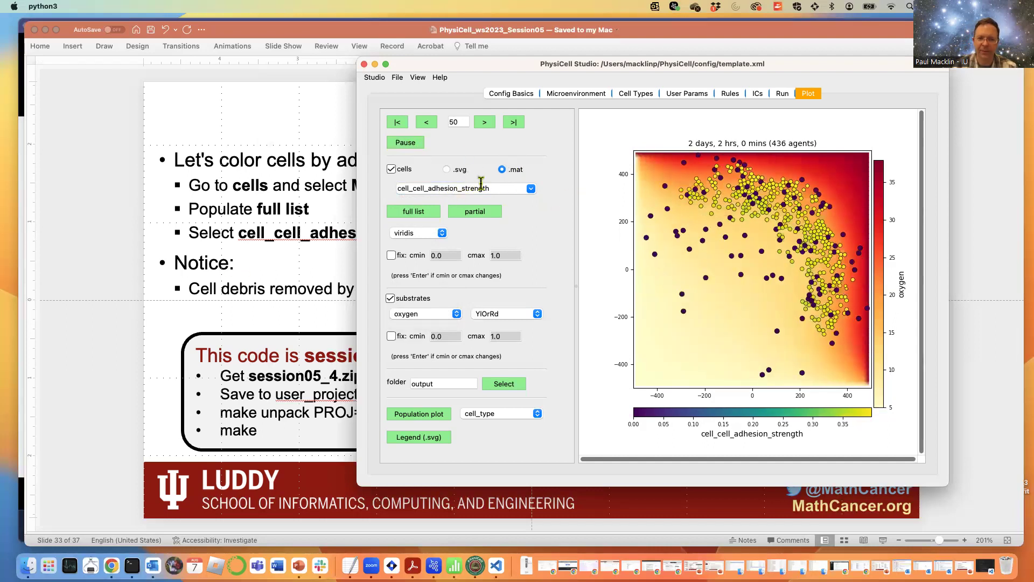
# - Find the migration variables by searching "migra" and color the cells by migration_speed
pyautogui.click(532, 190)
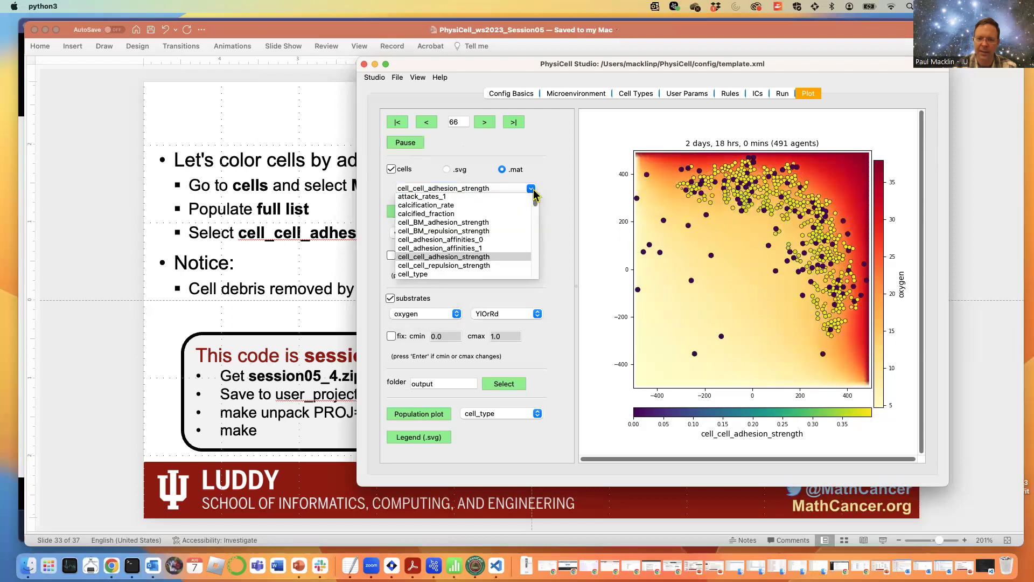
pyautogui.click(495, 190)
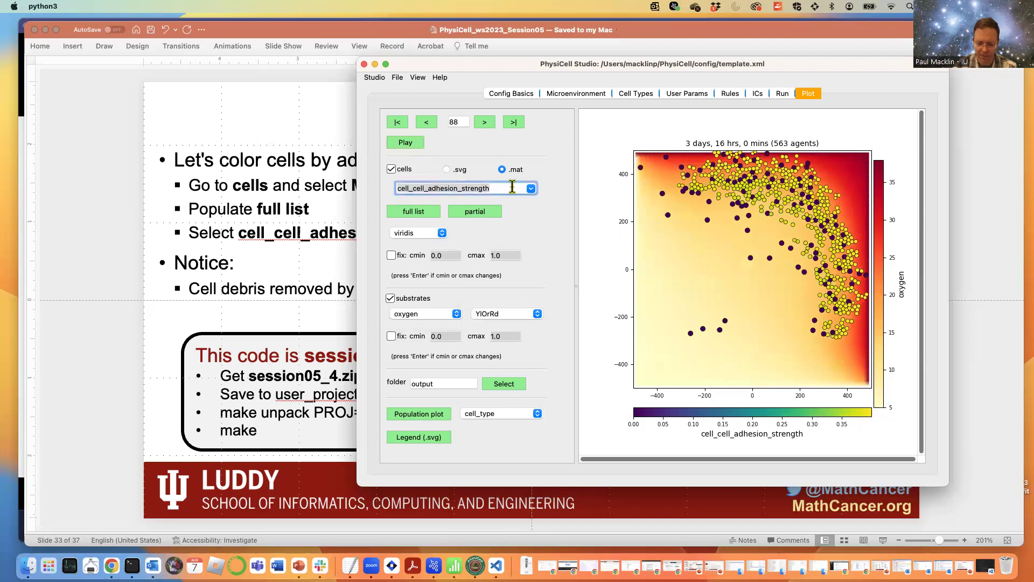
pyautogui.write('migr')
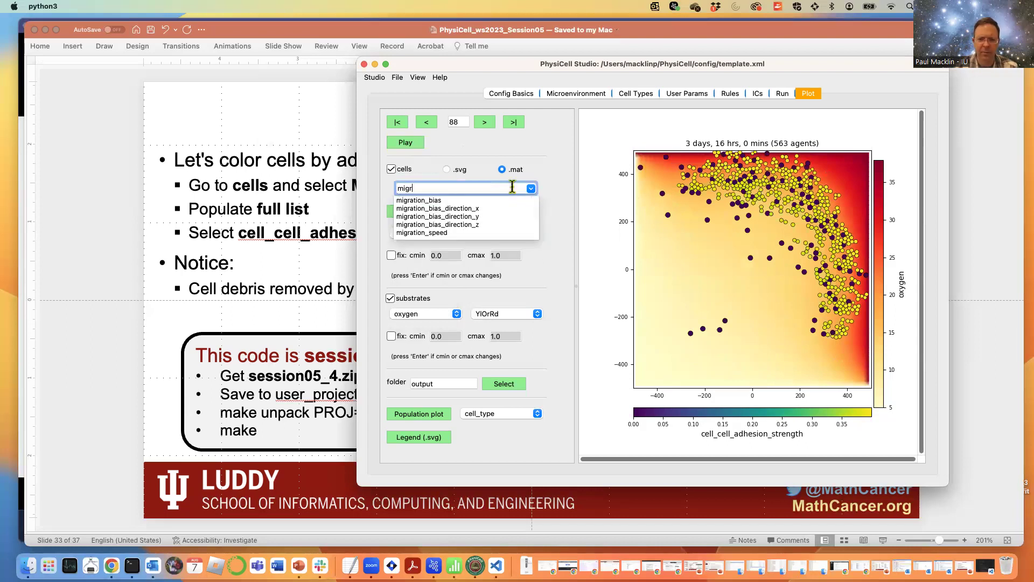
pyautogui.write('a')
pyautogui.click(448, 233)
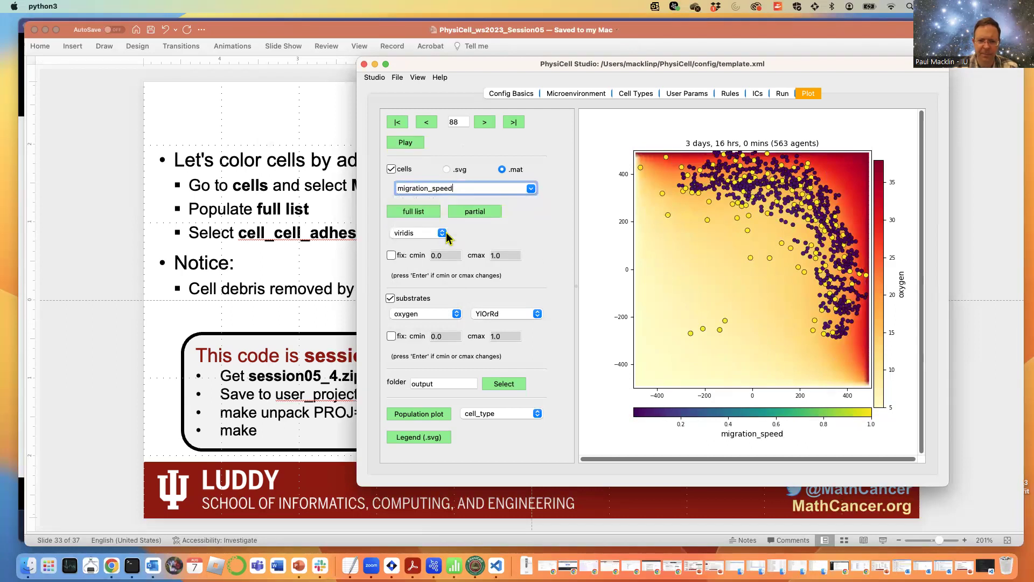
# - Rewind the migration speed plot to the start, examine frame 1 and play the simulation through
pyautogui.click(397, 123)
pyautogui.click(482, 122)
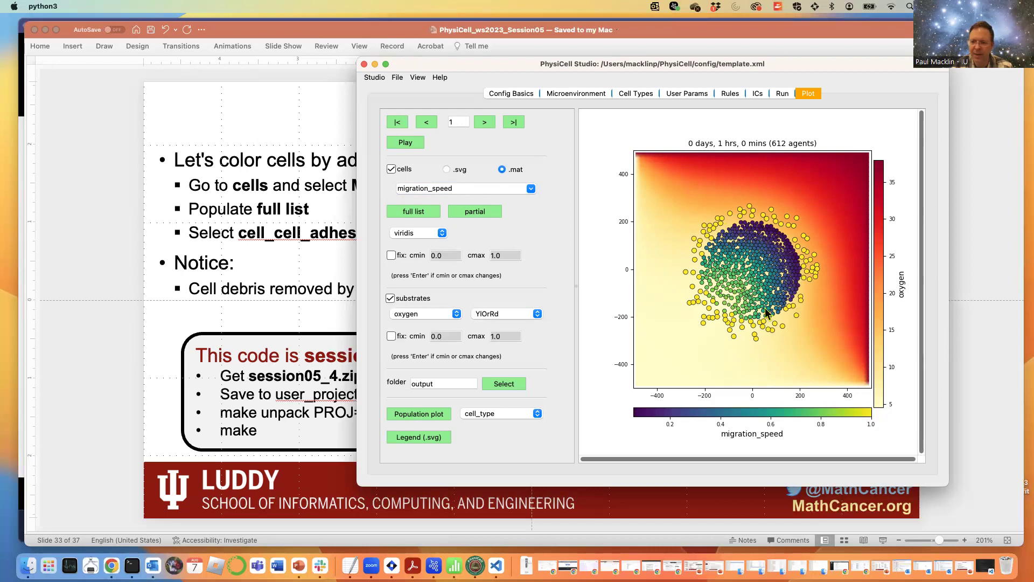
pyautogui.click(412, 147)
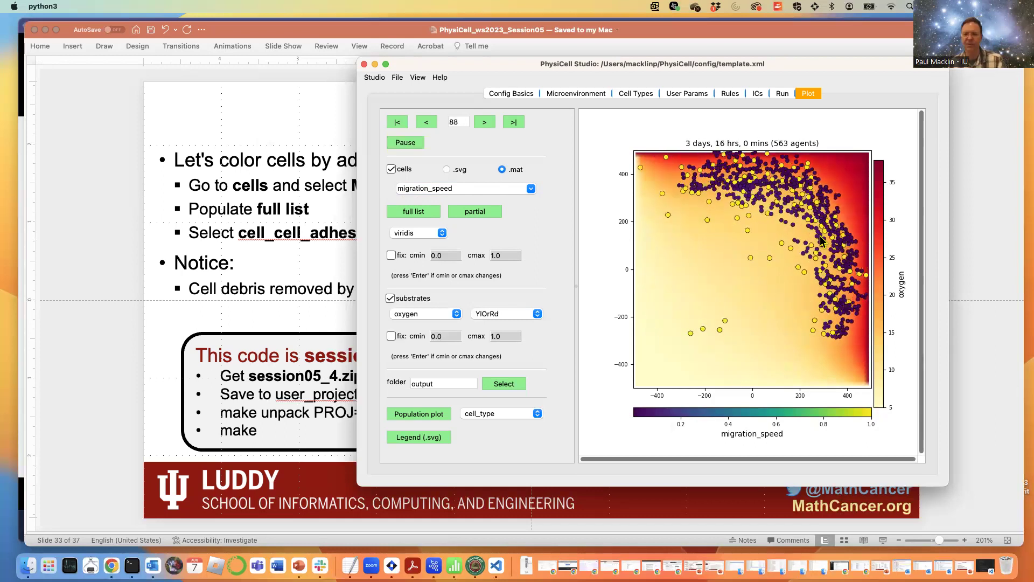
# - Check the next PowerPoint slide for the adjustments, then return to PhysiCell Studio and move its window to uncover the instructions
pyautogui.click(242, 253)
pyautogui.press('pagedown')
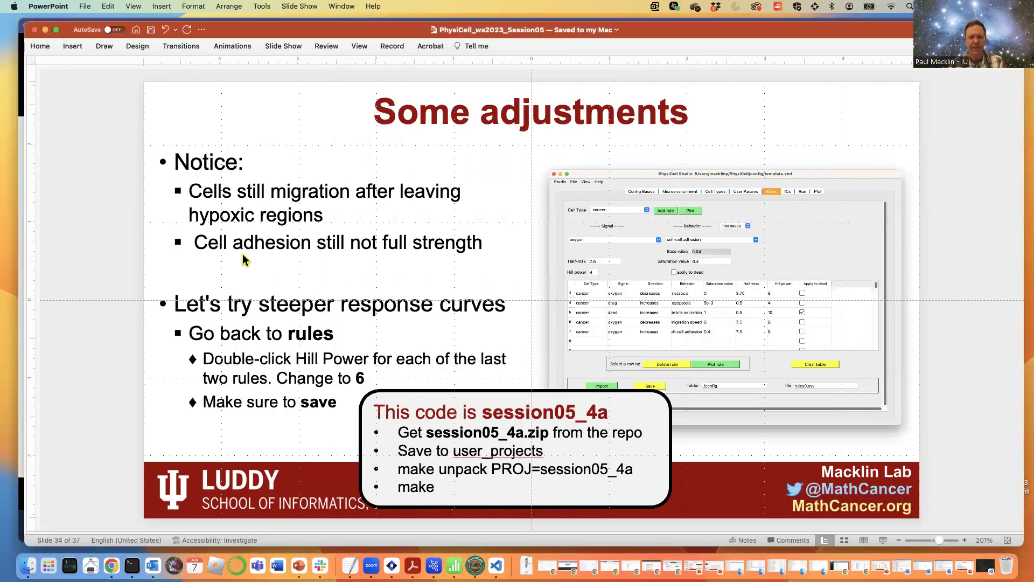
pyautogui.press('super+Tab')
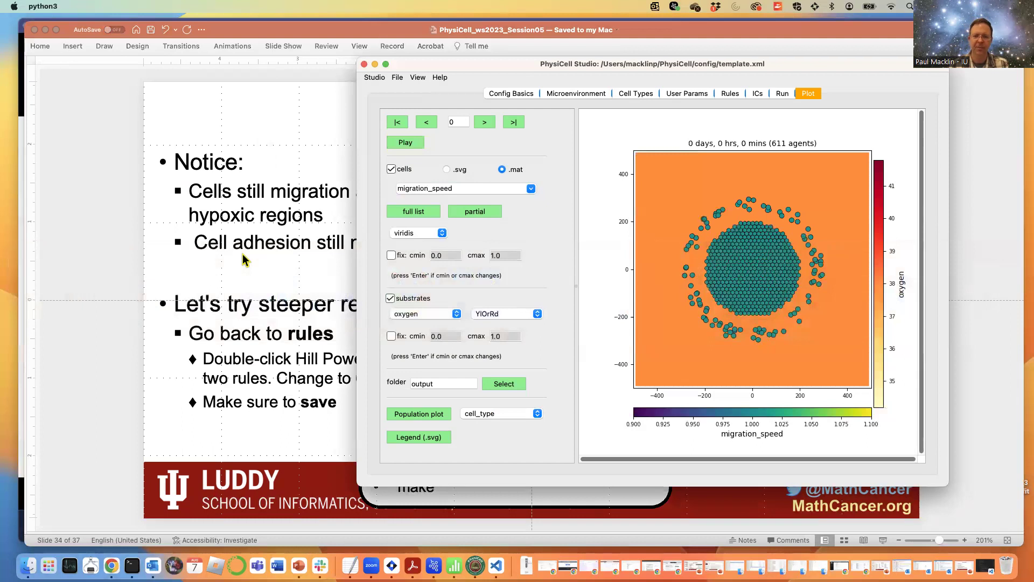
pyautogui.moveTo(454, 70); pyautogui.dragTo(501, 76)
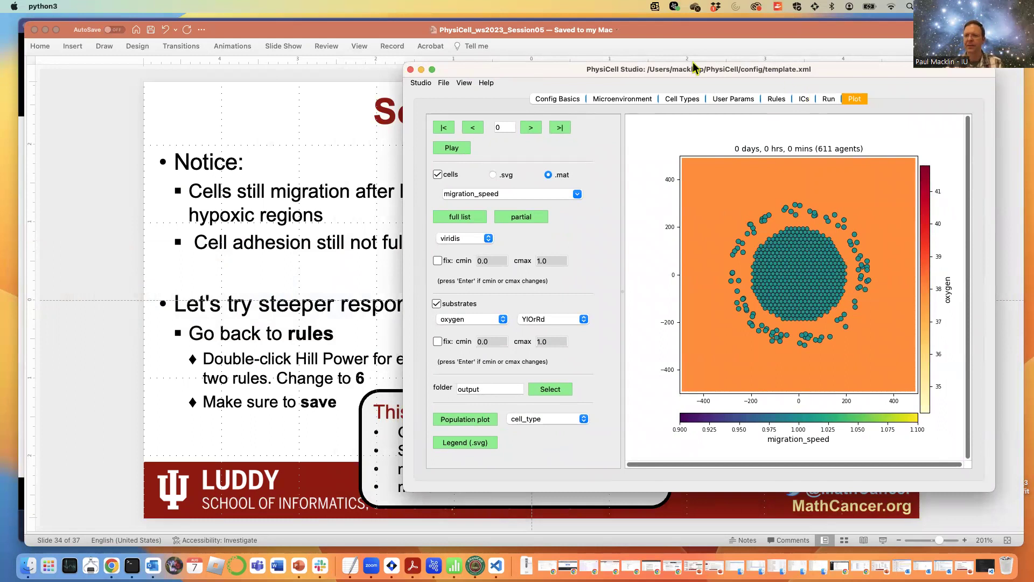
# - Plot the response curve of the cancer rule where oxygen decreases migration speed, examine it and close the plot
pyautogui.click(779, 101)
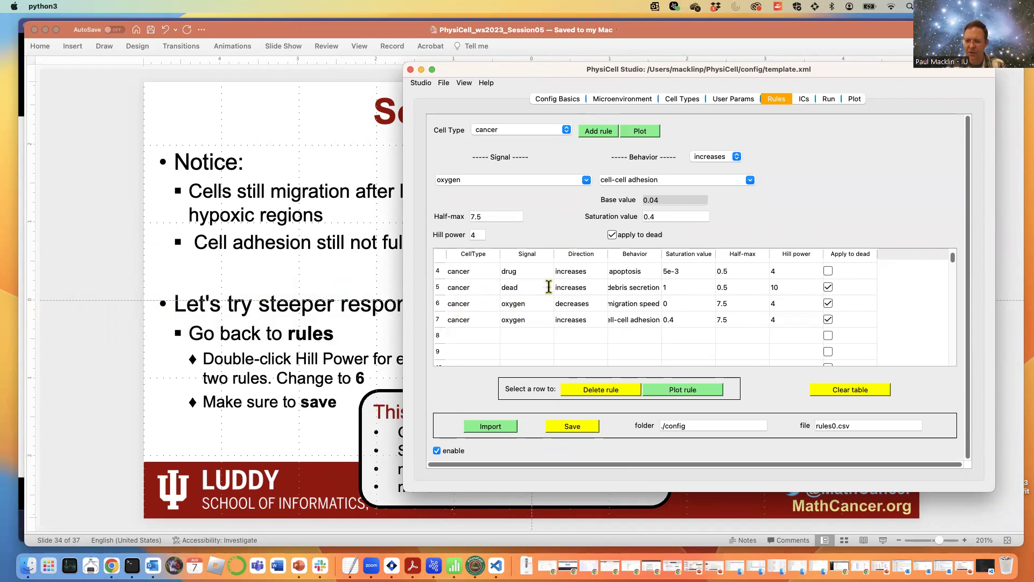
pyautogui.doubleClick(787, 300)
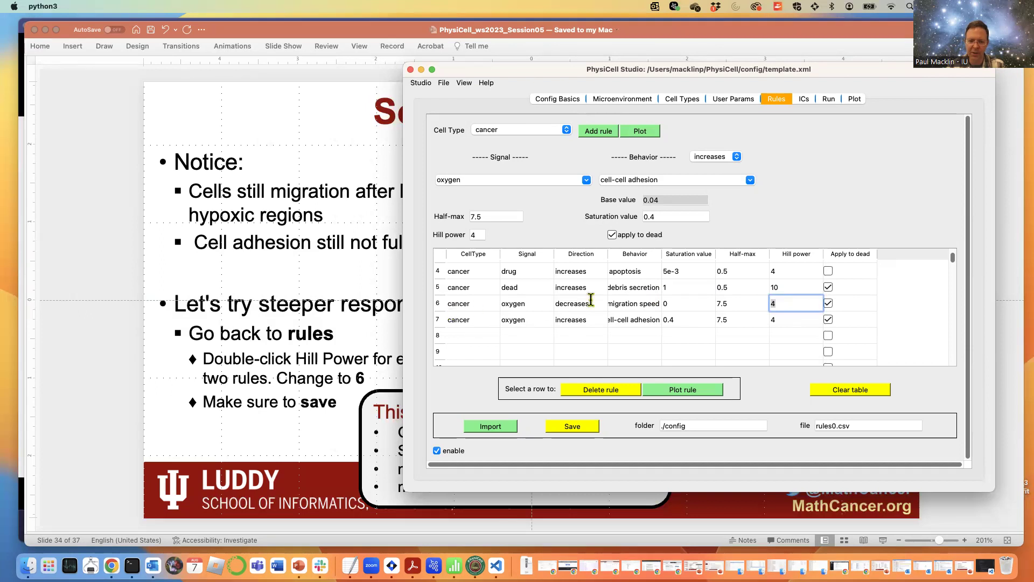
pyautogui.click(695, 396)
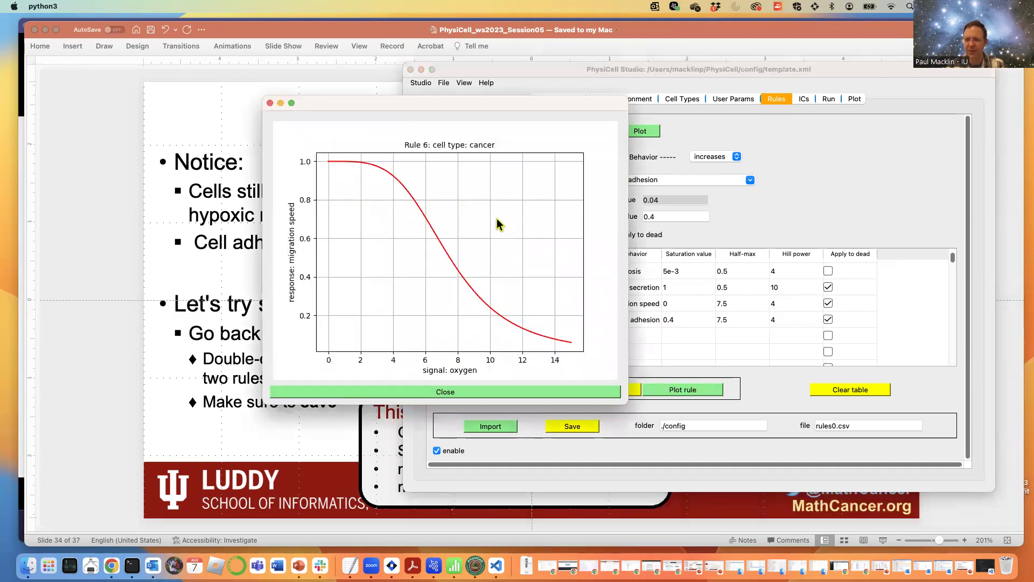
pyautogui.moveTo(450, 106); pyautogui.dragTo(246, 63)
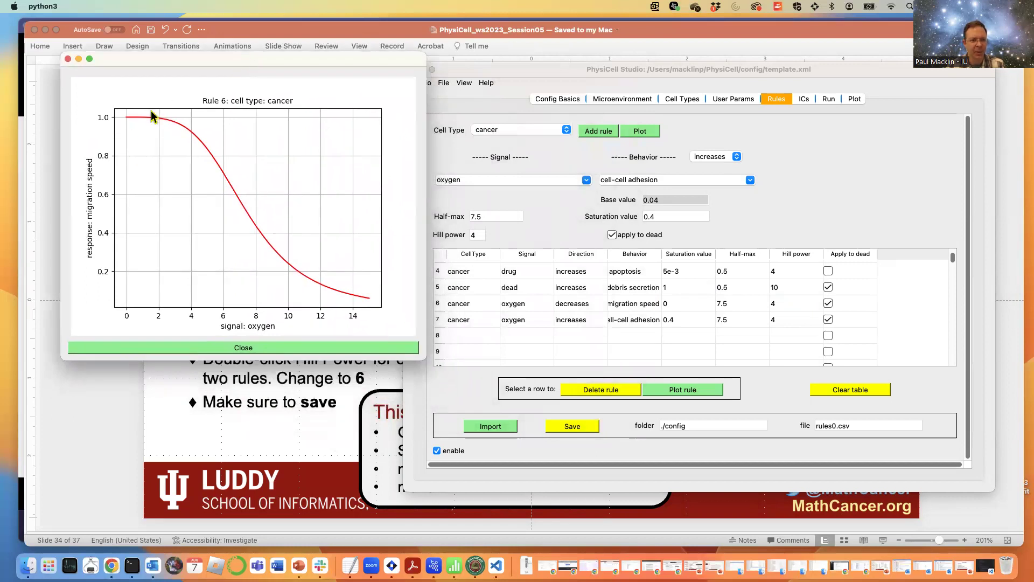
pyautogui.click(285, 349)
# - Set the Hill power of the oxygen–migration speed rule to 6 and check its new response curve
pyautogui.doubleClick(781, 304)
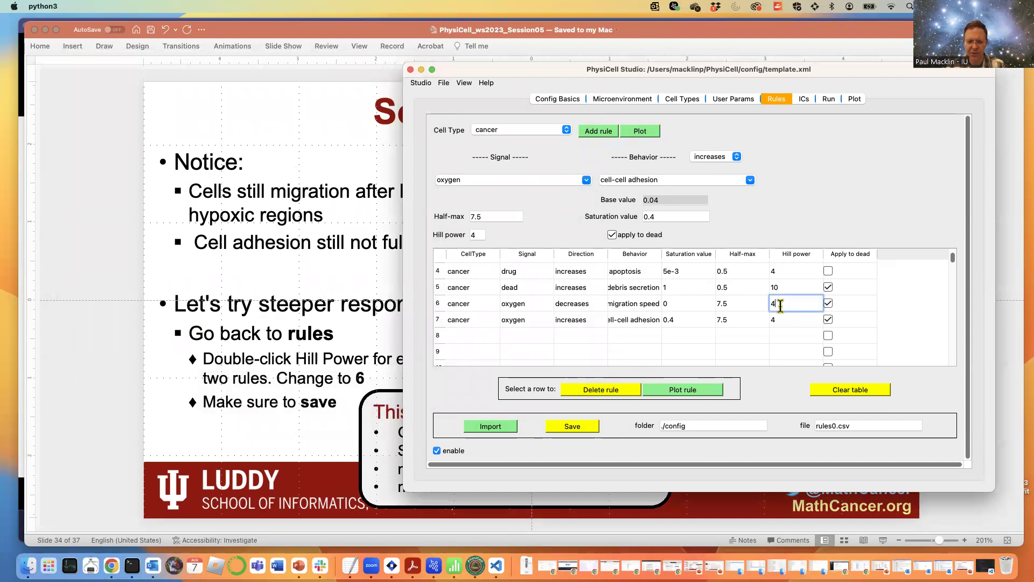
pyautogui.write('6')
pyautogui.click(683, 389)
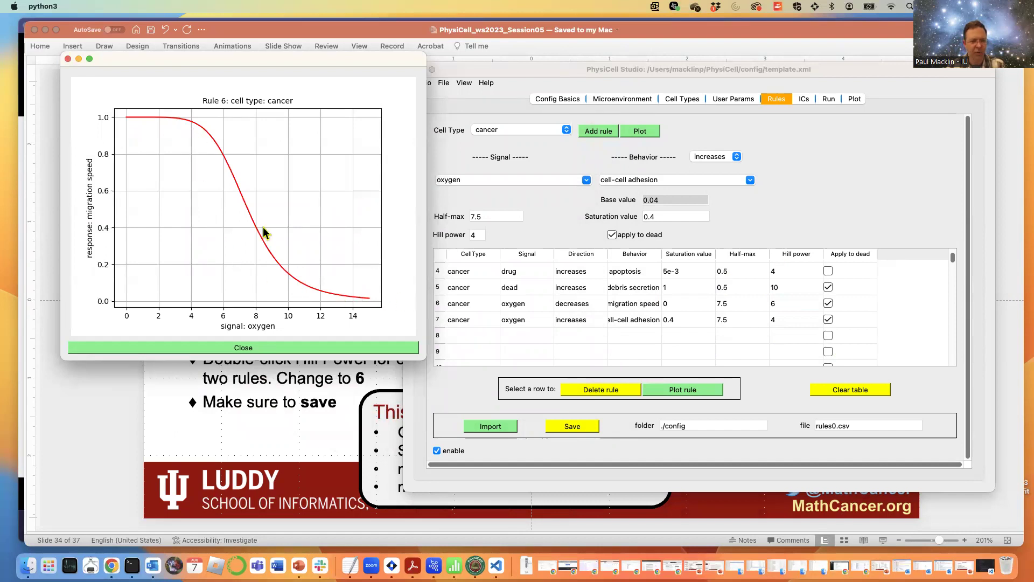
pyautogui.click(299, 347)
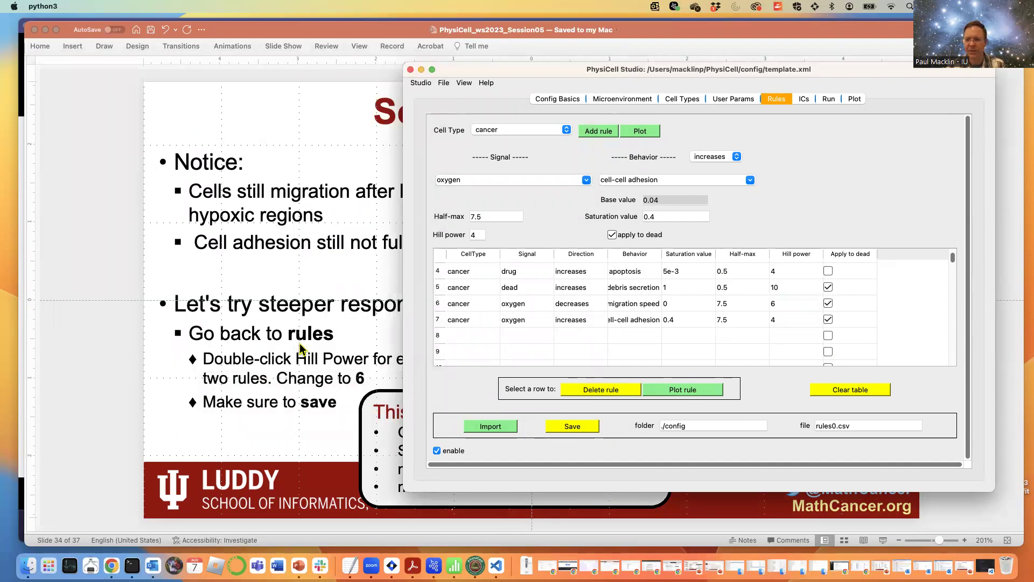
# - Set the Hill power of the oxygen–cell-cell adhesion rule to 6 and save the rules to rules0.csv
pyautogui.doubleClick(788, 321)
pyautogui.write('6')
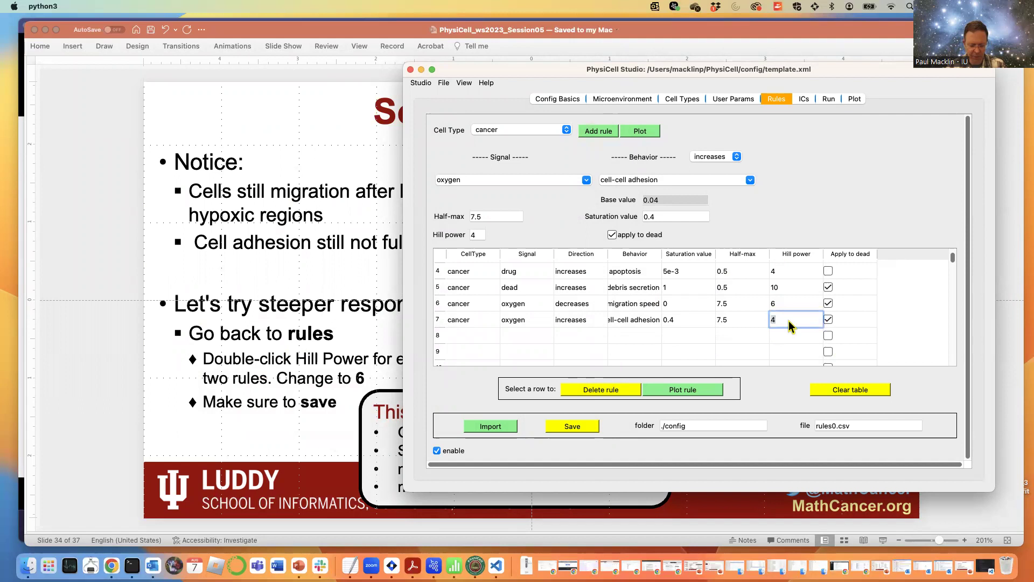
pyautogui.click(570, 428)
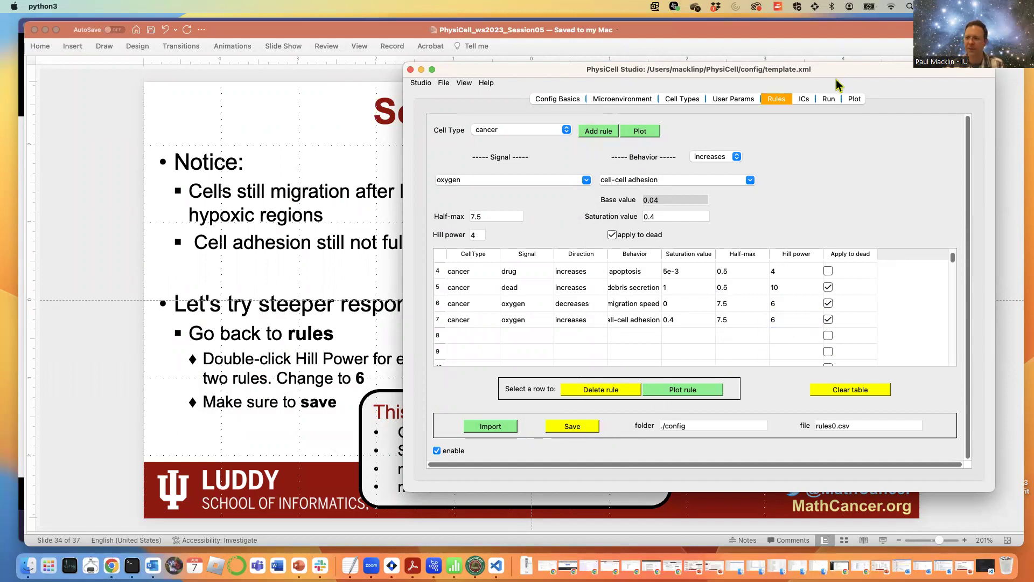
# - Run the simulation with the updated rules and open its plot view
pyautogui.click(828, 99)
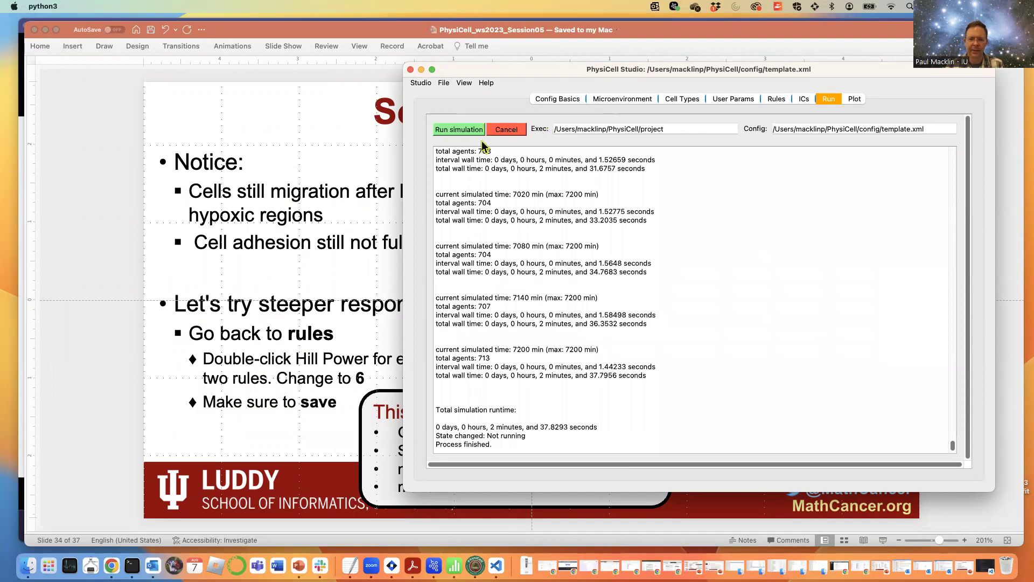
pyautogui.click(456, 129)
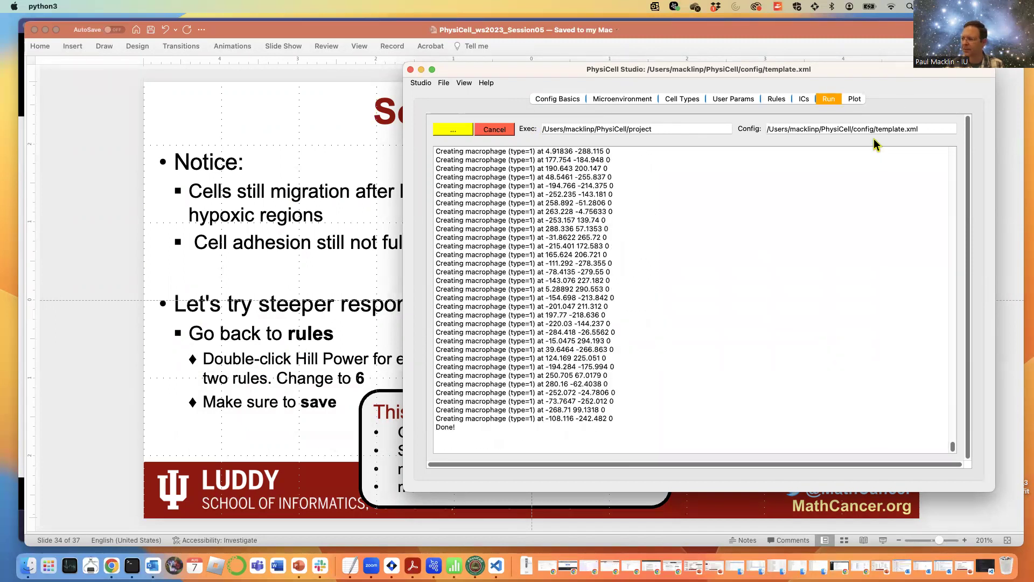
pyautogui.click(855, 99)
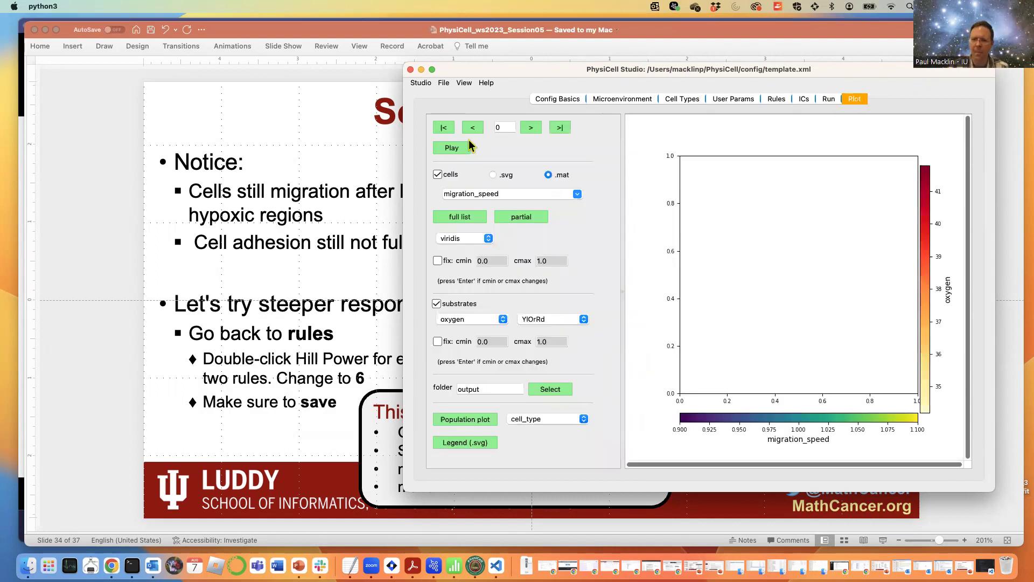
# - Load the new run's first frames and play the available output colored by migration speed, resuming playback for newer frames
pyautogui.click(443, 128)
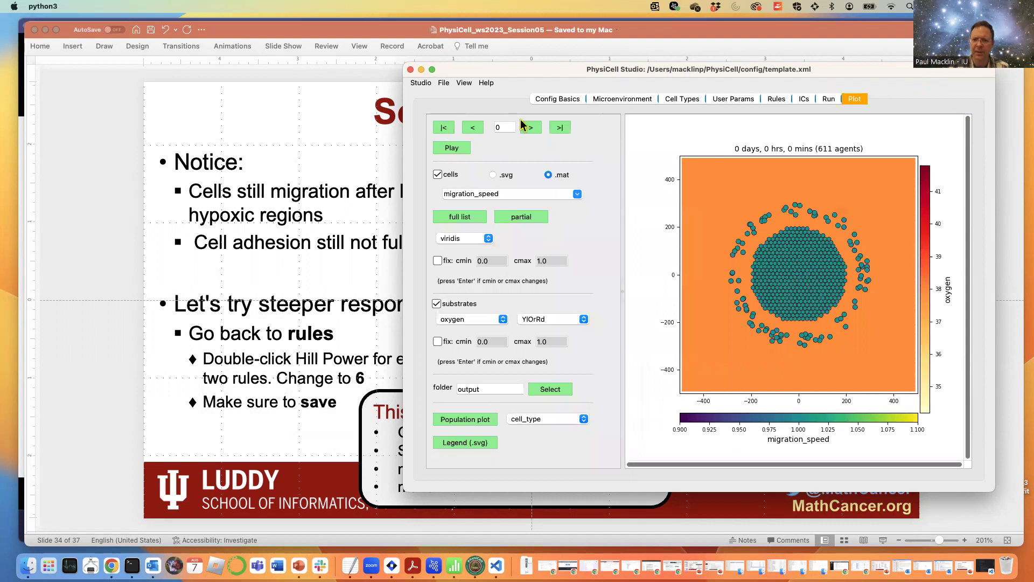
pyautogui.click(531, 127)
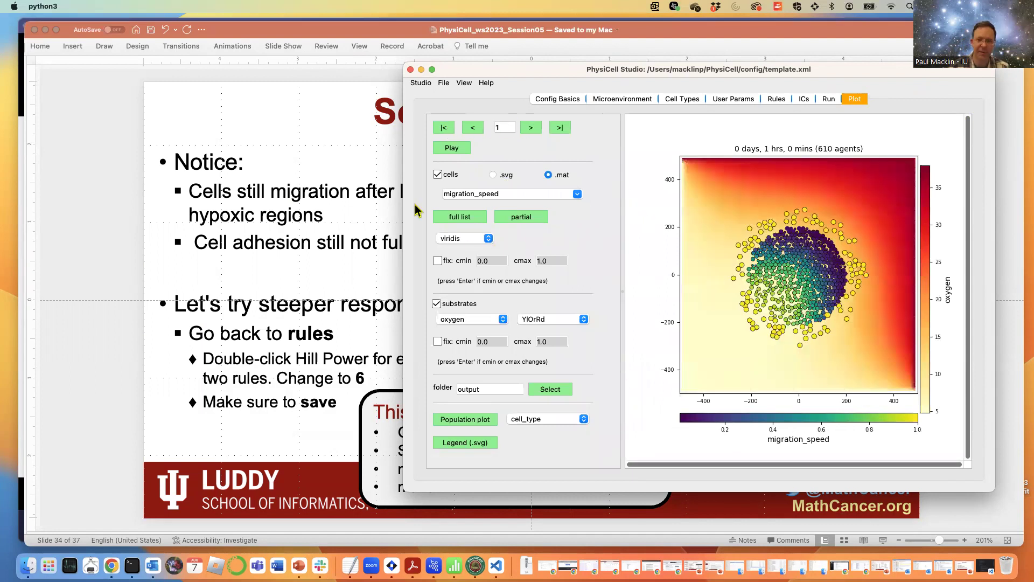
pyautogui.click(452, 148)
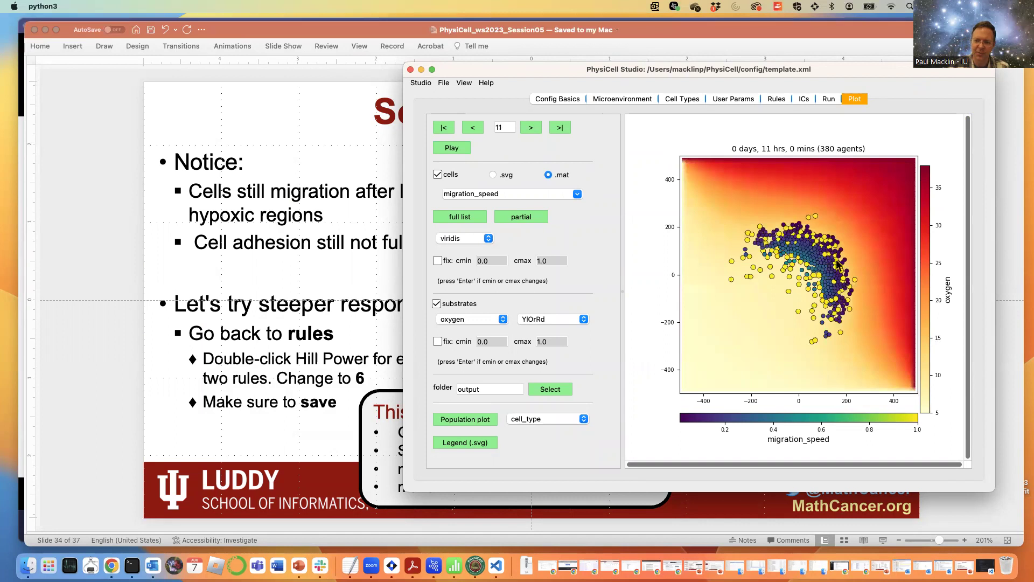
pyautogui.click(455, 150)
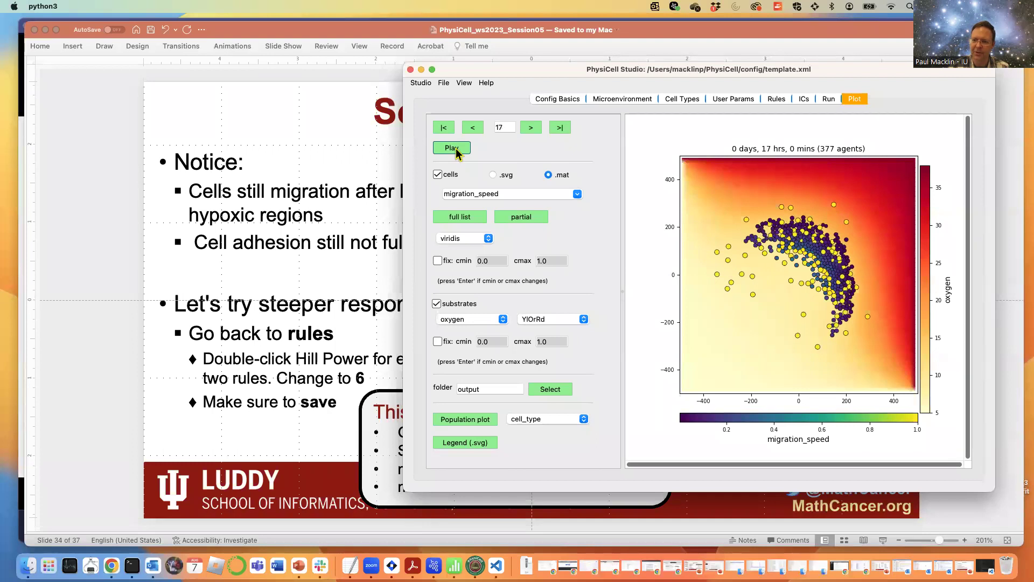
# - Replay the run's output from the first frame colored by migration speed, resuming playback for newer frames
pyautogui.click(443, 128)
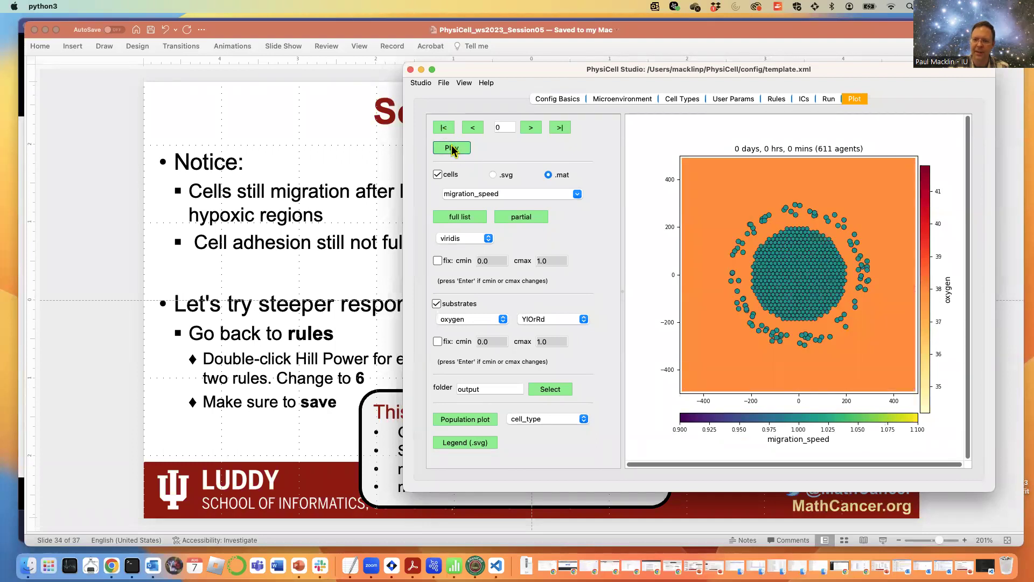
pyautogui.click(452, 148)
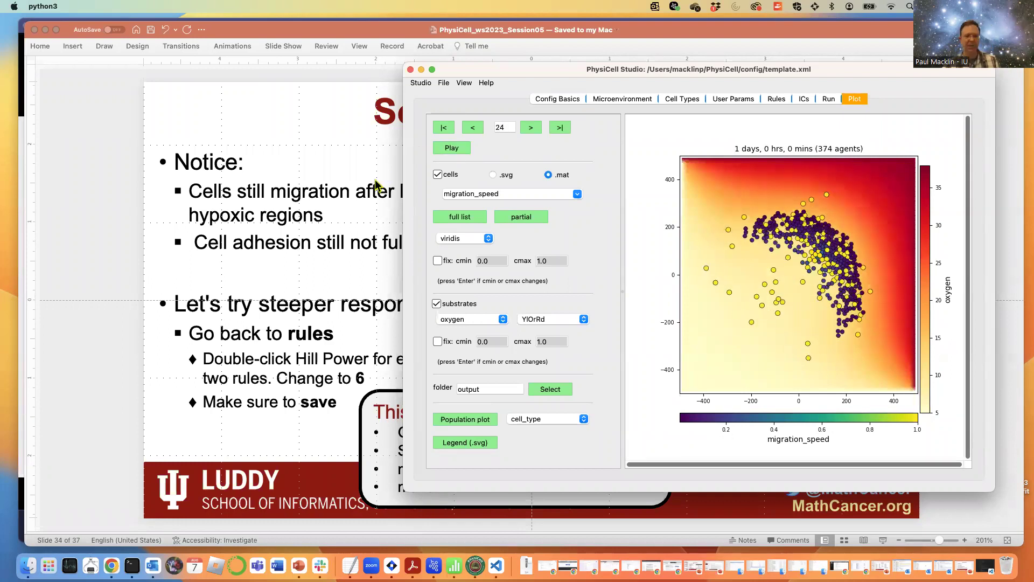
pyautogui.click(451, 149)
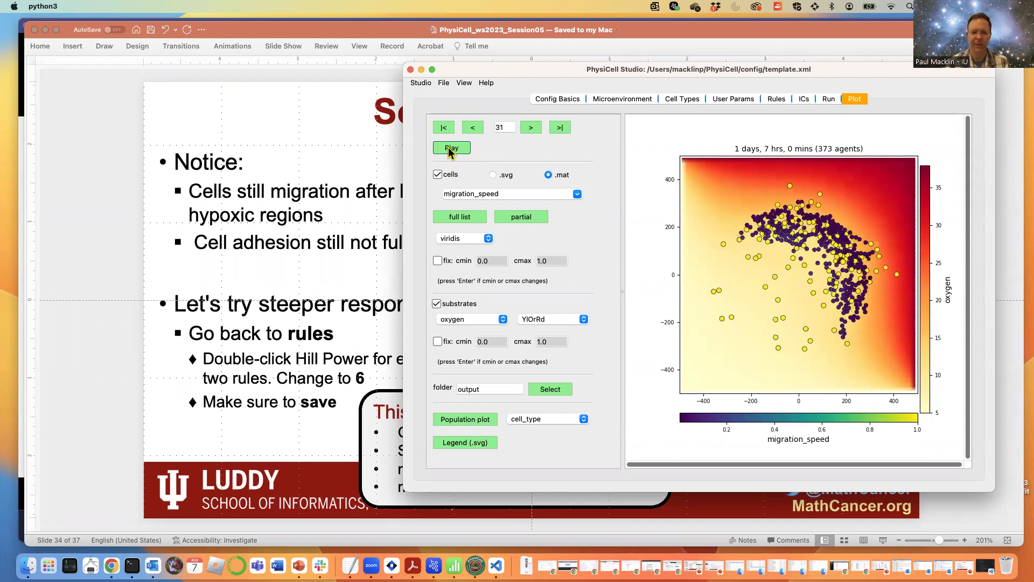
# - Switch to the PowerPoint presentation, preview the slide after "Some adjustments" and return to that slide
pyautogui.click(312, 174)
pyautogui.press('pagedown')
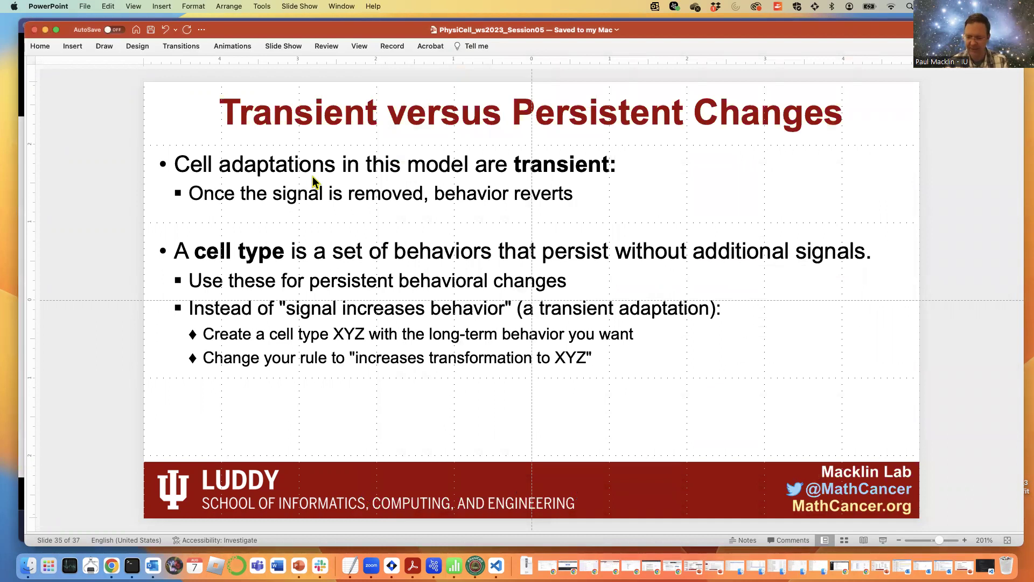
pyautogui.press('pageup')
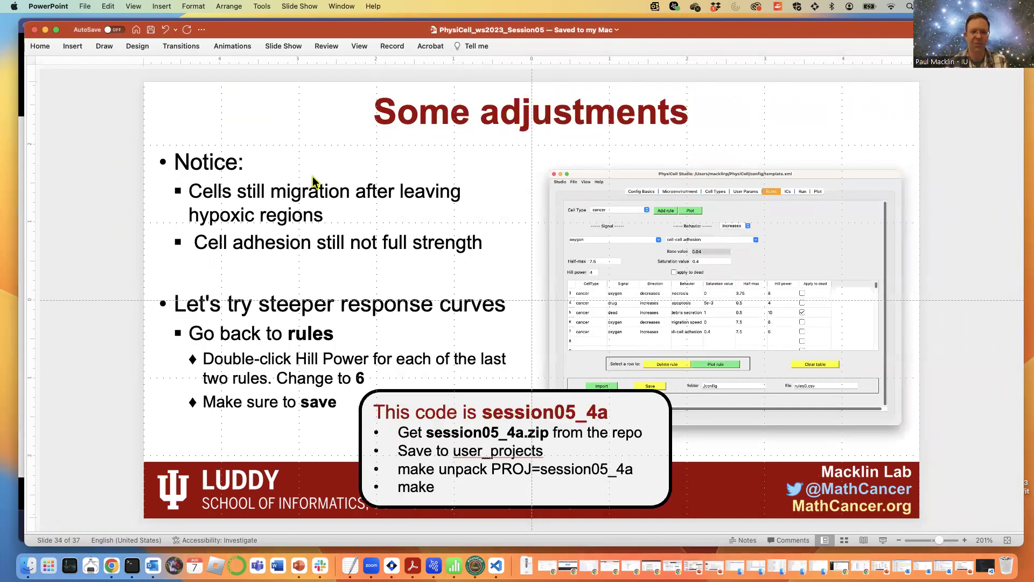
# - Return to PhysiCell Studio, move its window clear of the webcam view and replay the output from the first frame
pyautogui.press('super+Tab')
pyautogui.moveTo(832, 75); pyautogui.dragTo(653, 78)
pyautogui.click(261, 128)
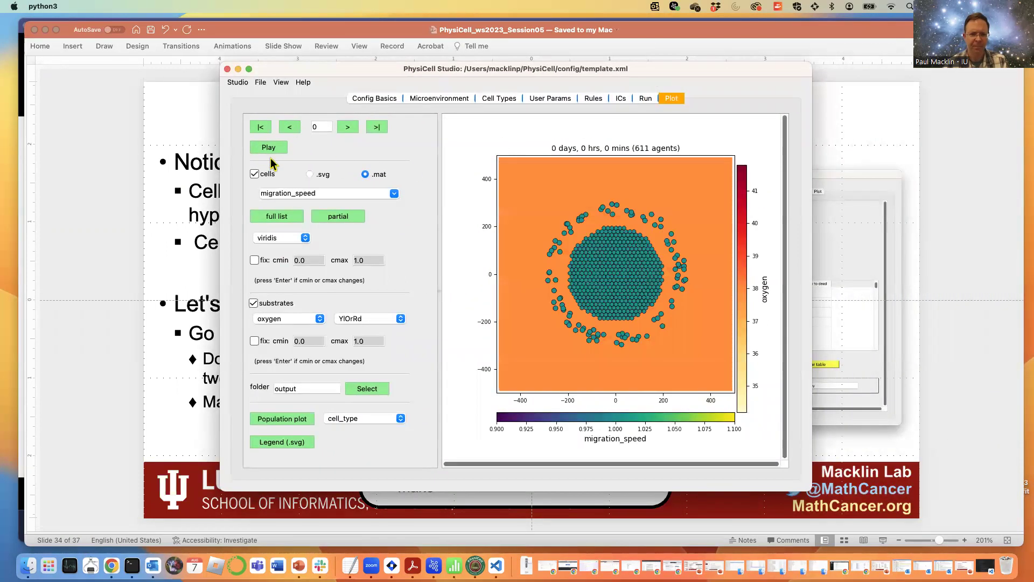
pyautogui.click(273, 148)
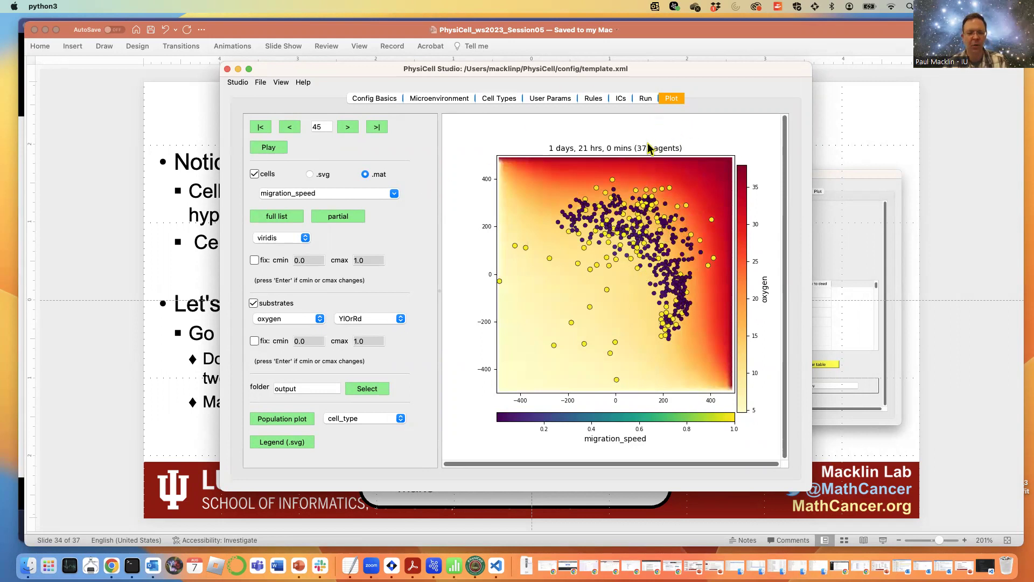
# - Begin a new rule for the macrophage cell type with contact with live cell as its signal
pyautogui.click(594, 98)
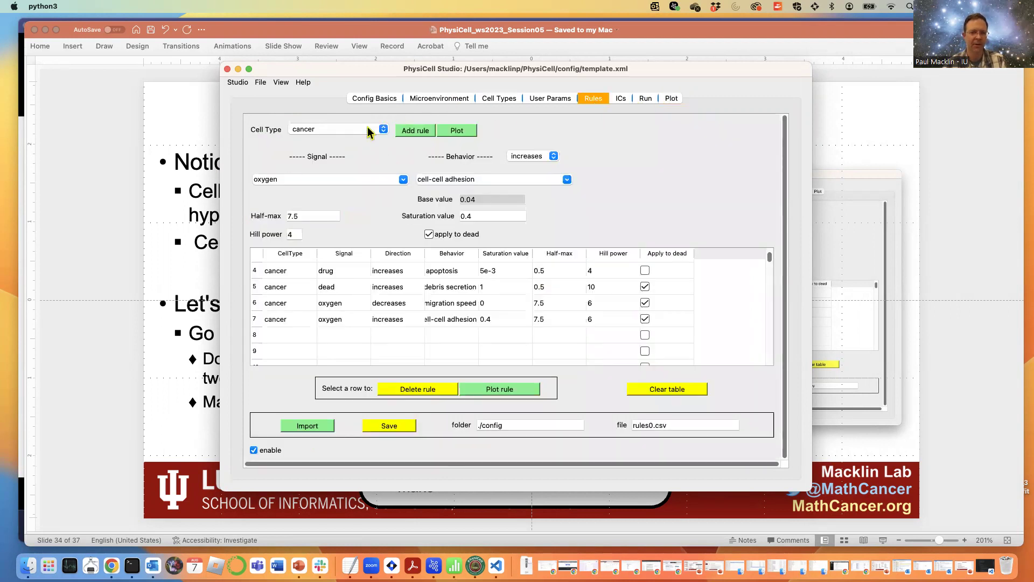
pyautogui.click(348, 127)
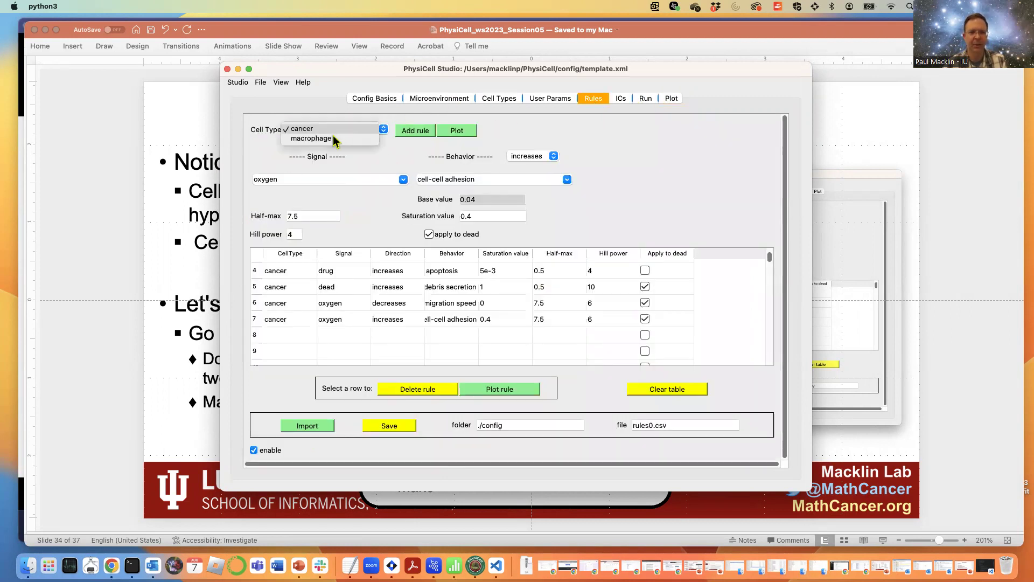
pyautogui.click(311, 138)
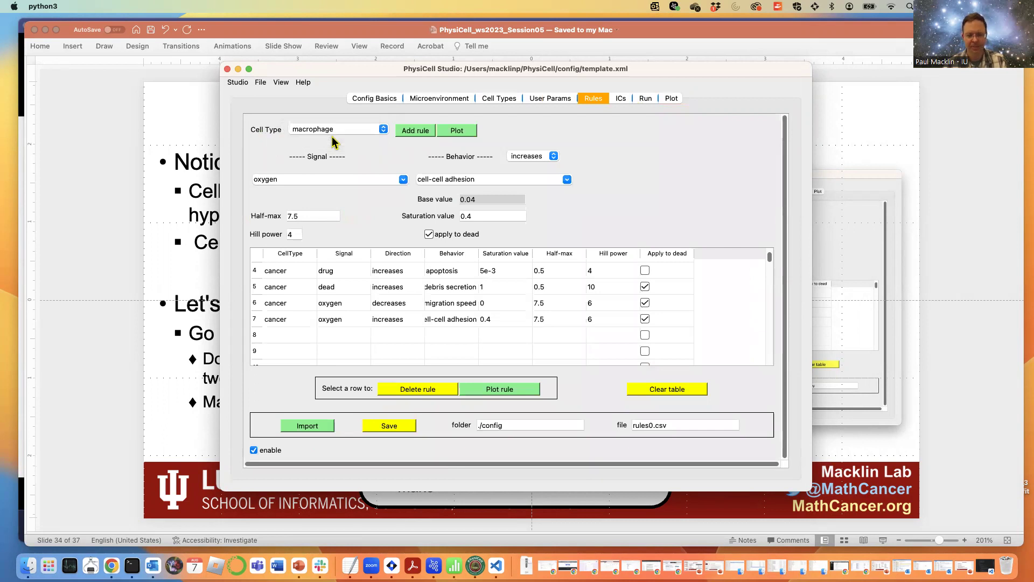
pyautogui.click(406, 182)
pyautogui.click(350, 180)
pyautogui.doubleClick(351, 180)
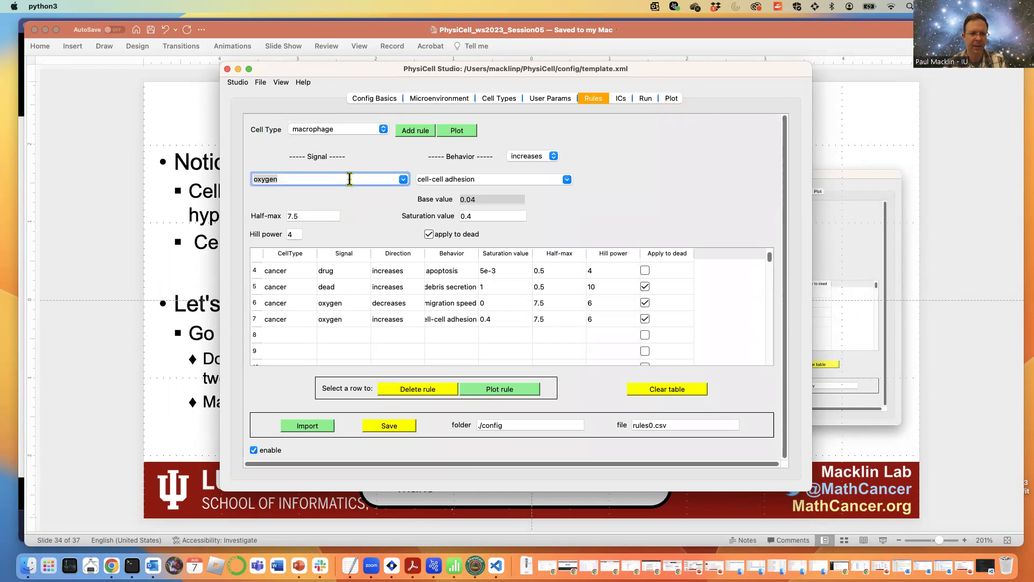
pyautogui.write('con')
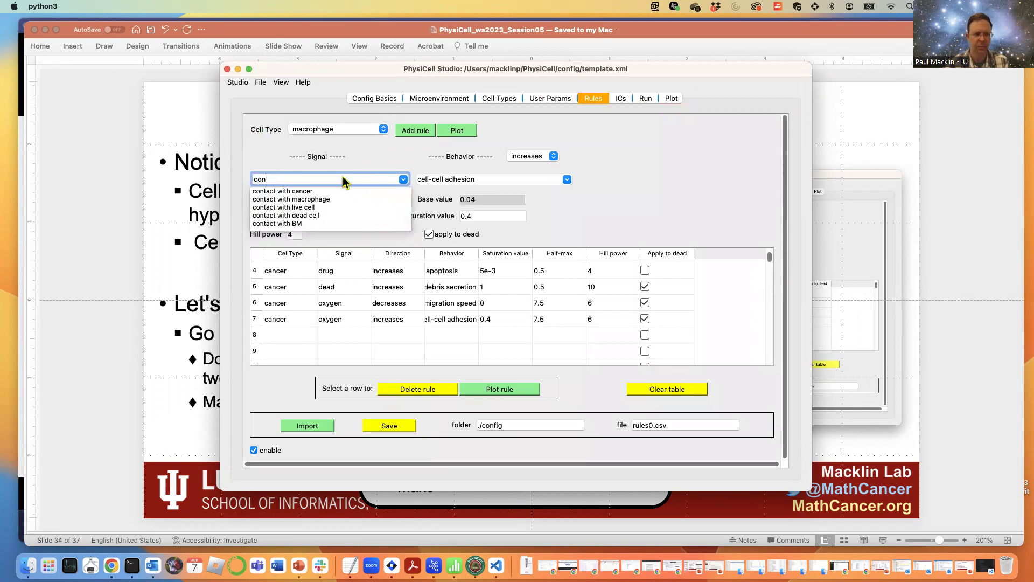
pyautogui.click(296, 208)
# - Make the new macrophage rule decrease migration speed
pyautogui.click(547, 156)
pyautogui.click(533, 165)
pyautogui.click(518, 176)
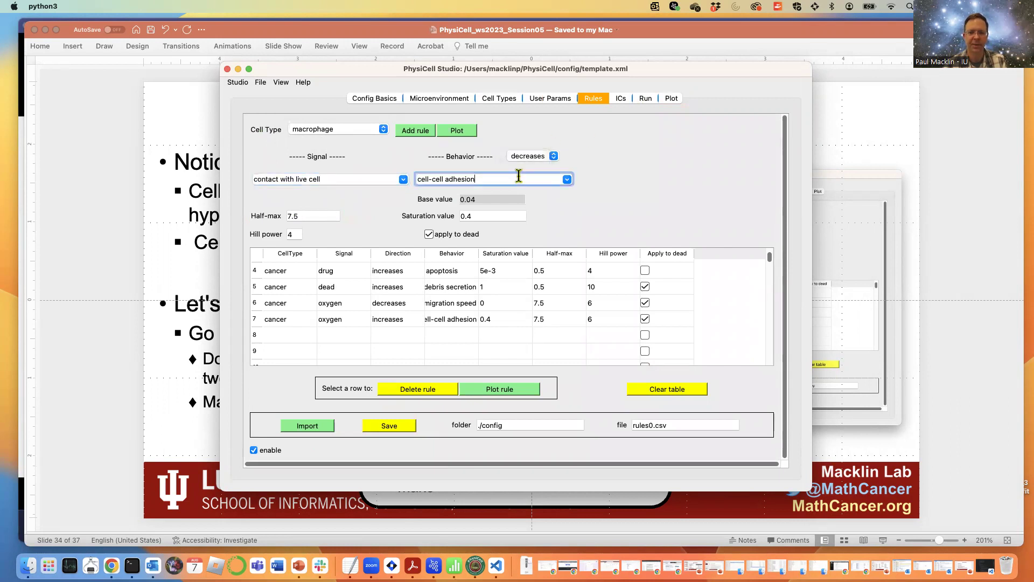
pyautogui.write('migr')
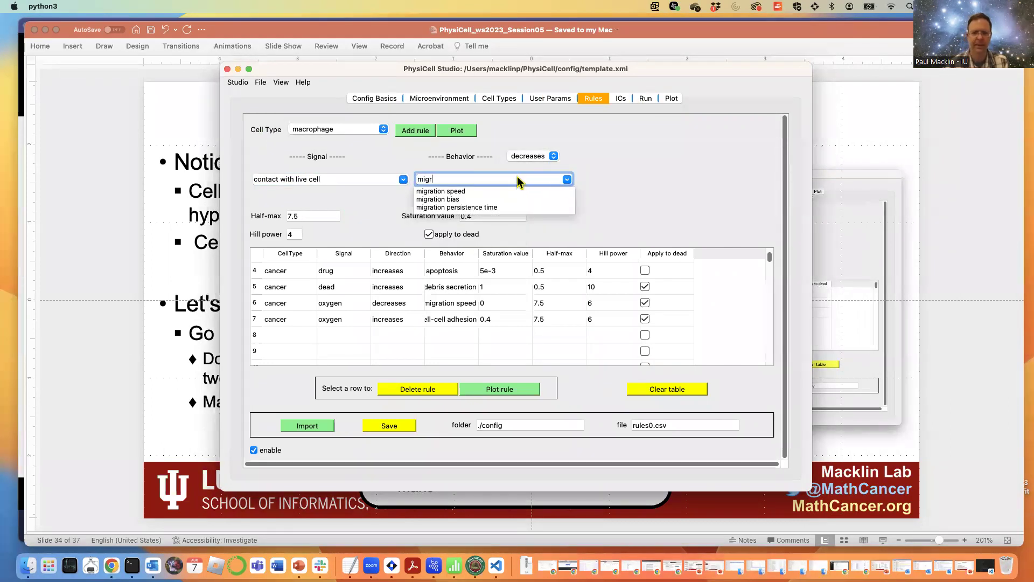
pyautogui.click(486, 192)
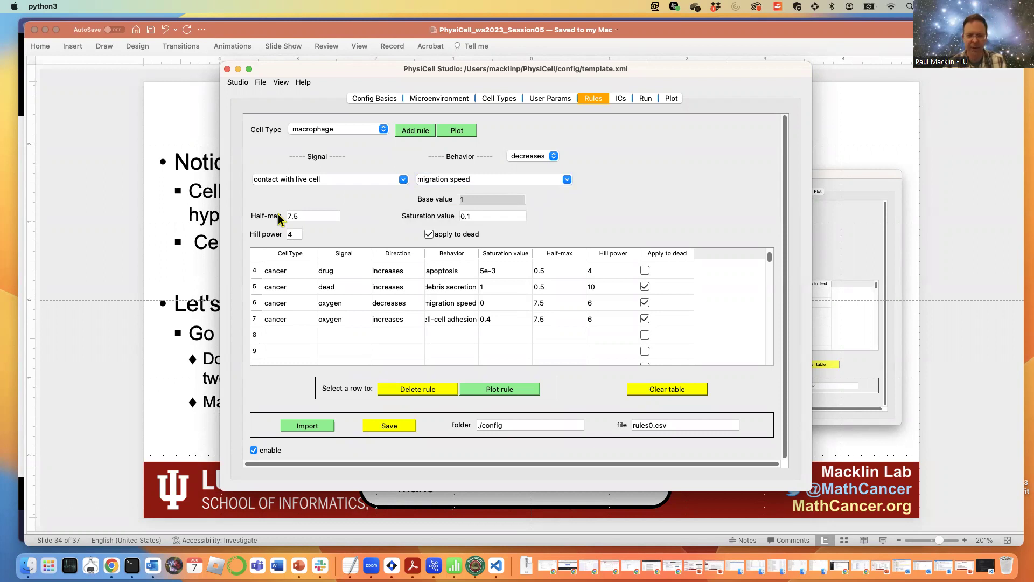
# - Set the macrophage rule's half-max to 2 and saturation value to 0, and turn off apply to dead for it and both cancer oxygen rules
pyautogui.doubleClick(306, 210)
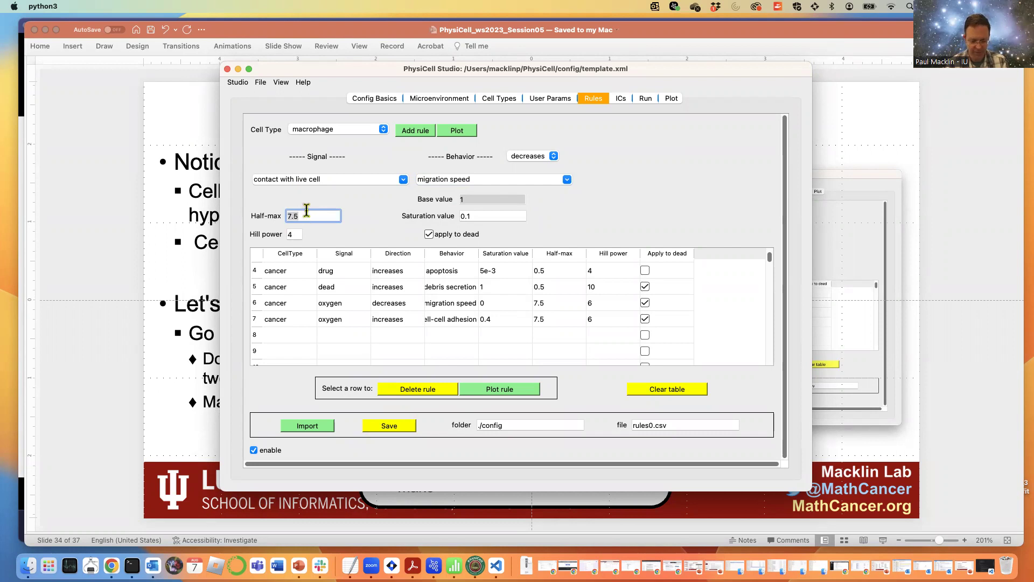
pyautogui.write('2')
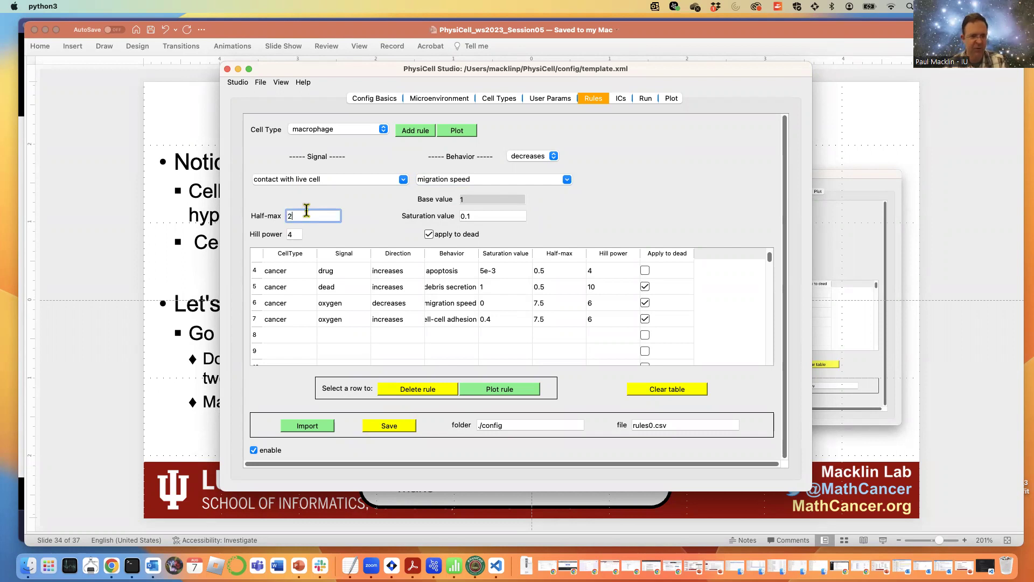
pyautogui.press('Tab')
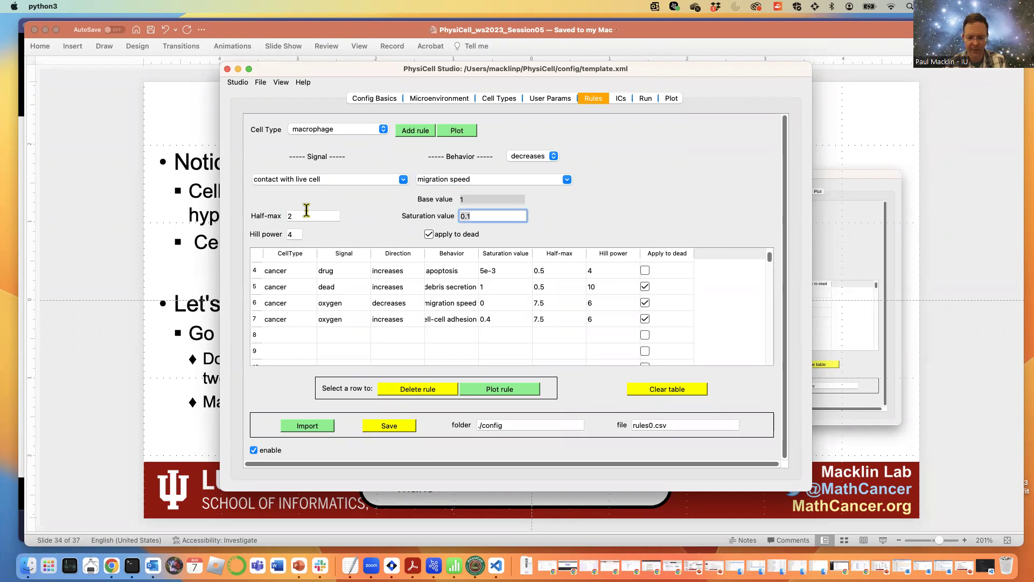
pyautogui.press('Tab')
pyautogui.click(487, 216)
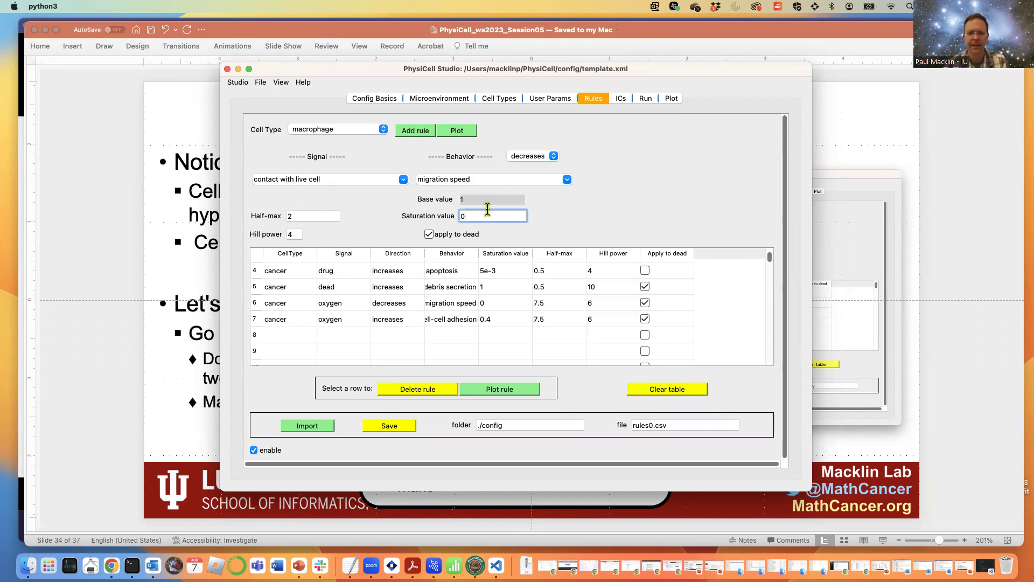
pyautogui.press('Return')
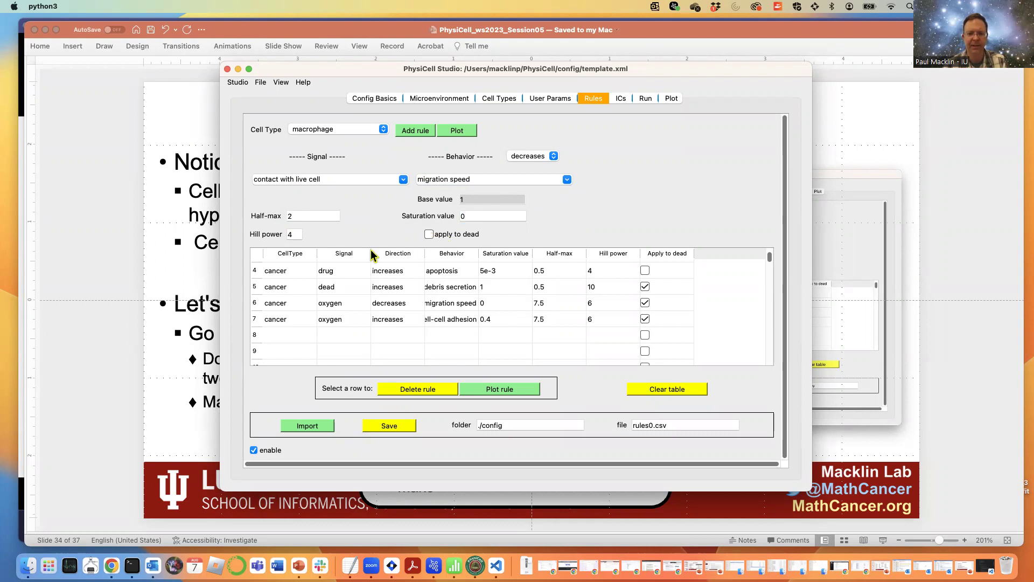
pyautogui.click(644, 303)
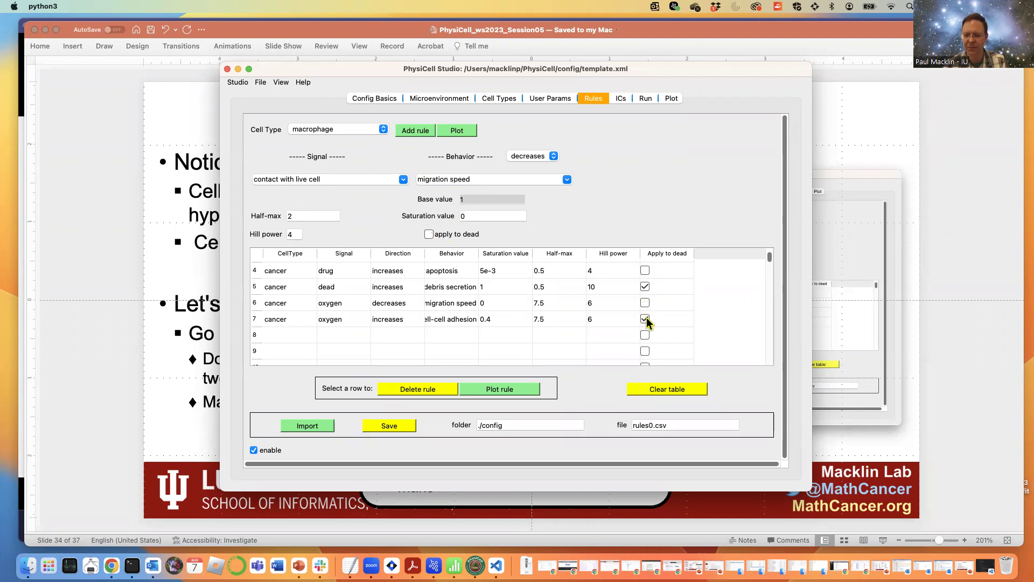
# - Preview the live-cell contact rule's response curve and add the rule to the rules table
pyautogui.click(456, 131)
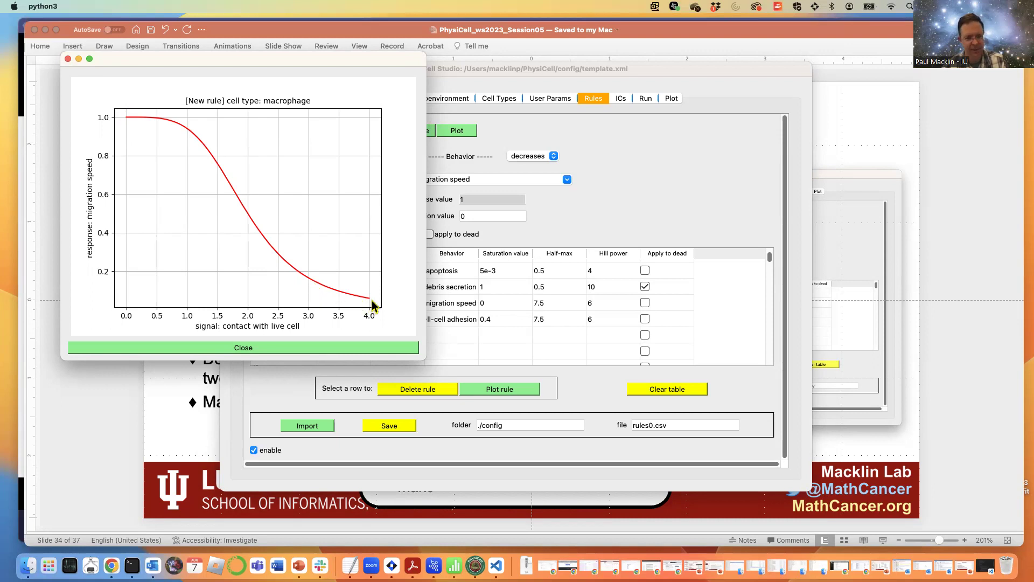
pyautogui.click(331, 347)
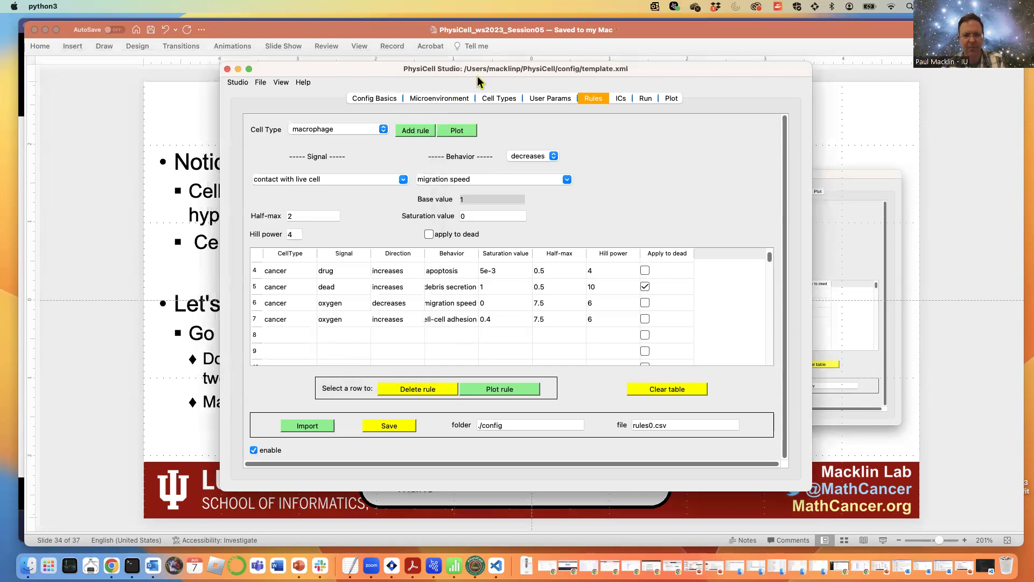
pyautogui.click(416, 132)
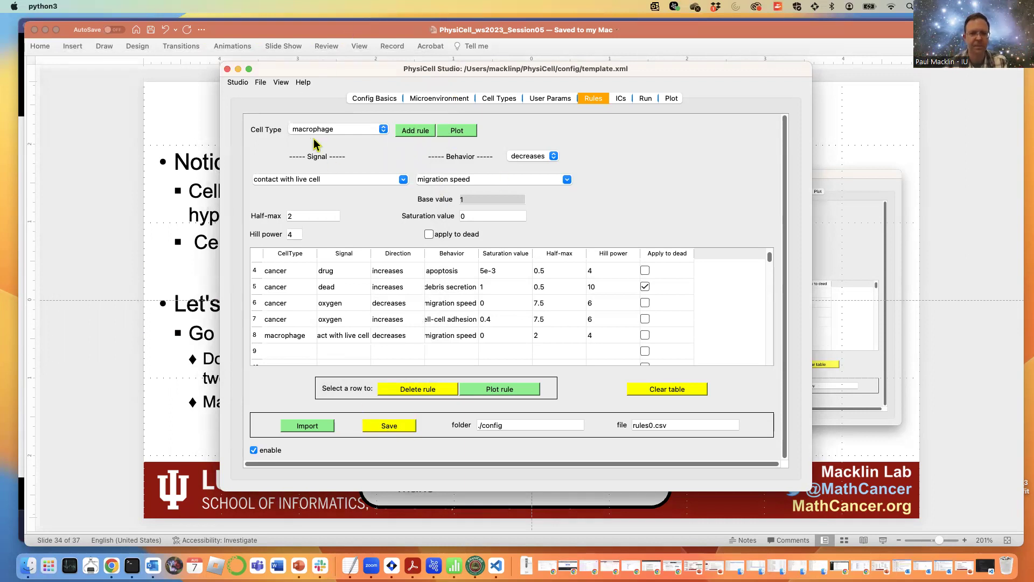
# - Set up a second macrophage migration speed rule with contact with dead cell as the signal and a half-max of 0.5
pyautogui.click(402, 180)
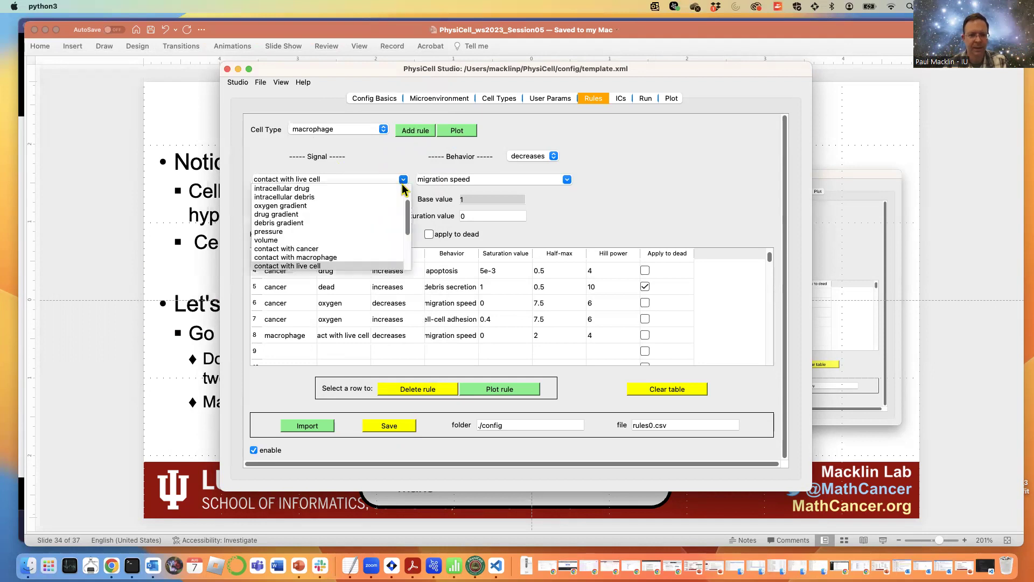
pyautogui.scroll(-3, 409, 222)
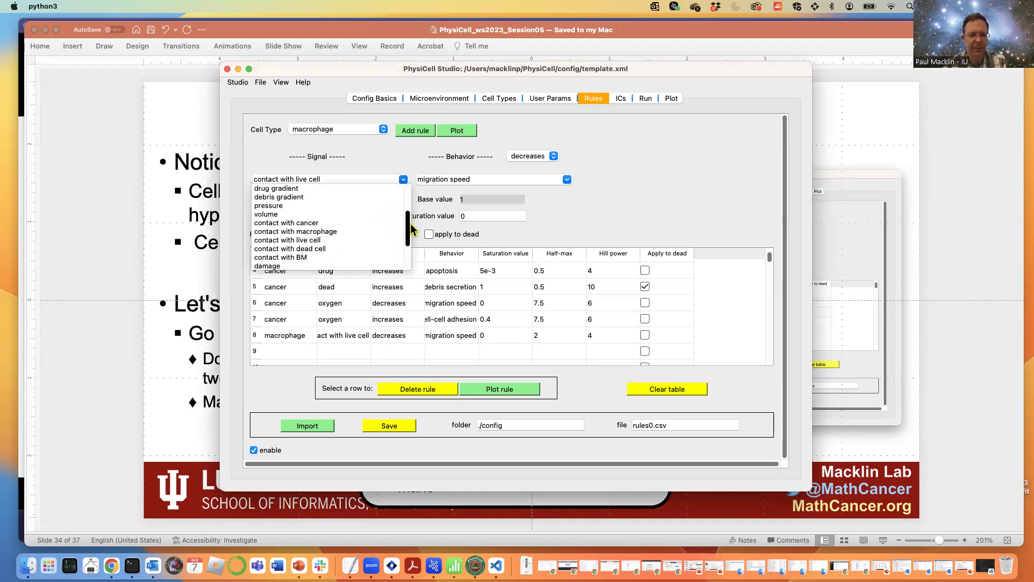
pyautogui.click(626, 192)
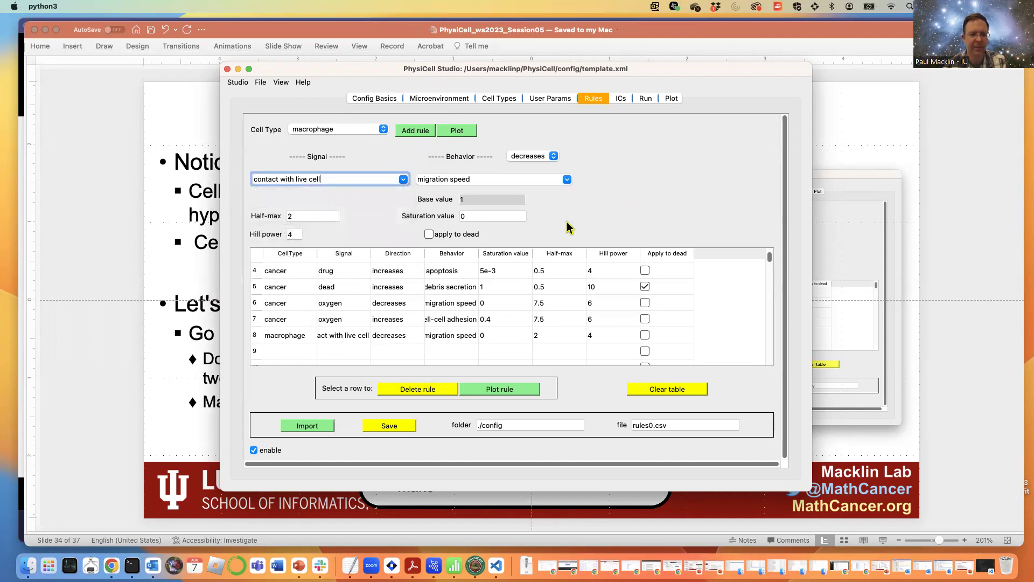
pyautogui.doubleClick(291, 351)
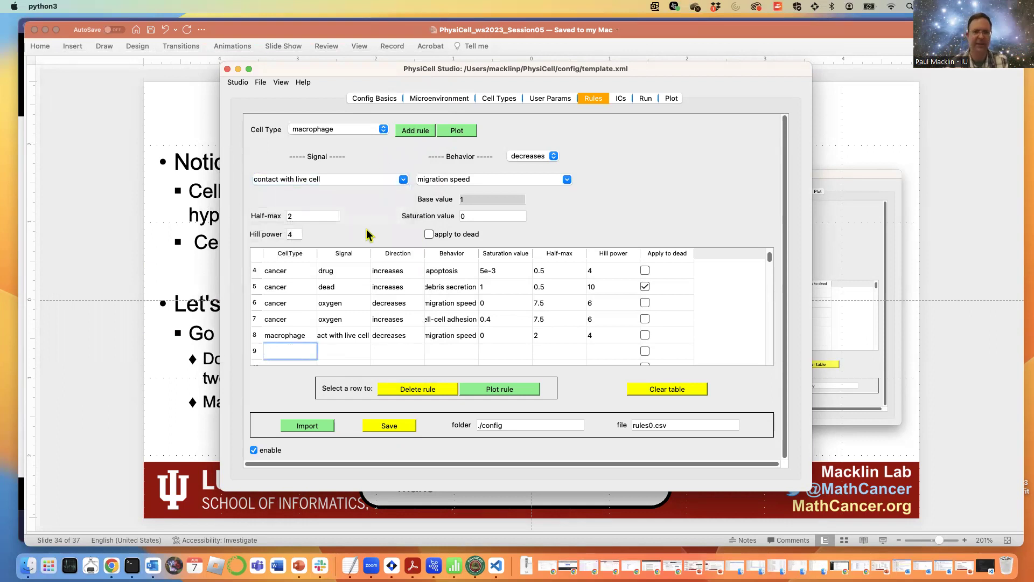
pyautogui.moveTo(335, 178); pyautogui.dragTo(297, 179)
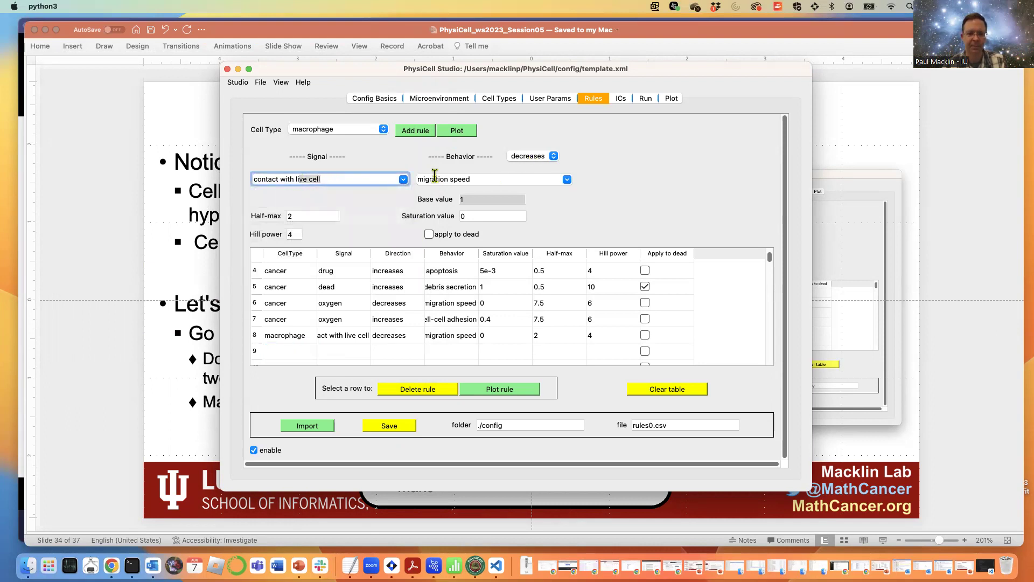
pyautogui.press('BackSpace')
pyautogui.press('BackSpace')
pyautogui.write('de')
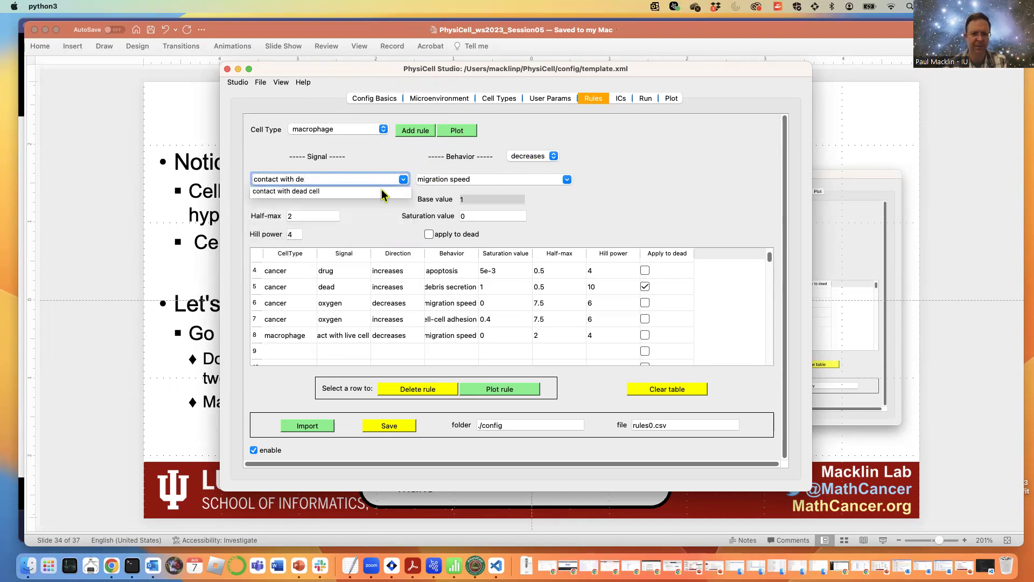
pyautogui.click(359, 193)
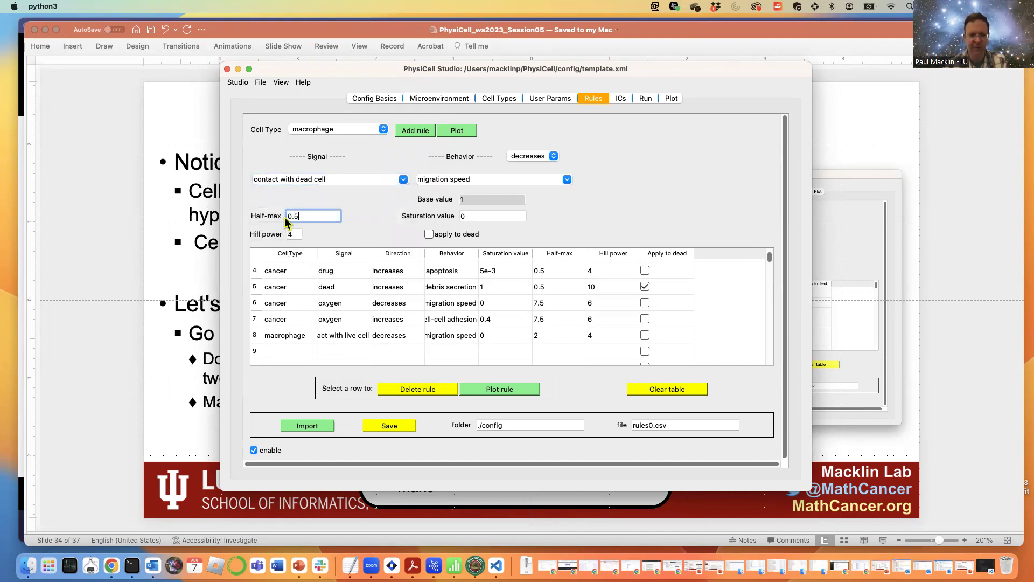
pyautogui.press('Tab')
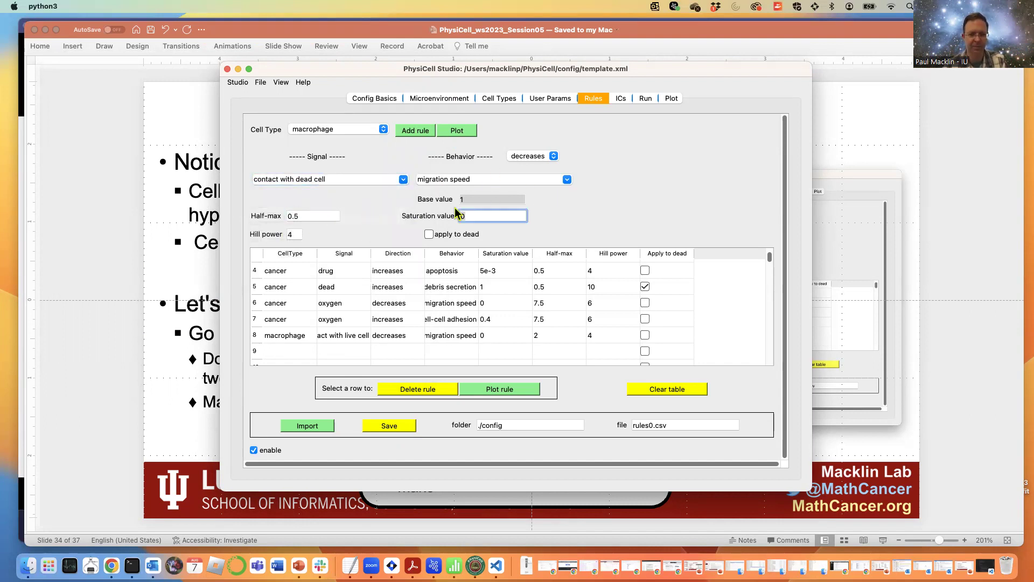
# - Preview the dead-cell contact rule's response curve and add the rule to the rules table
pyautogui.click(457, 131)
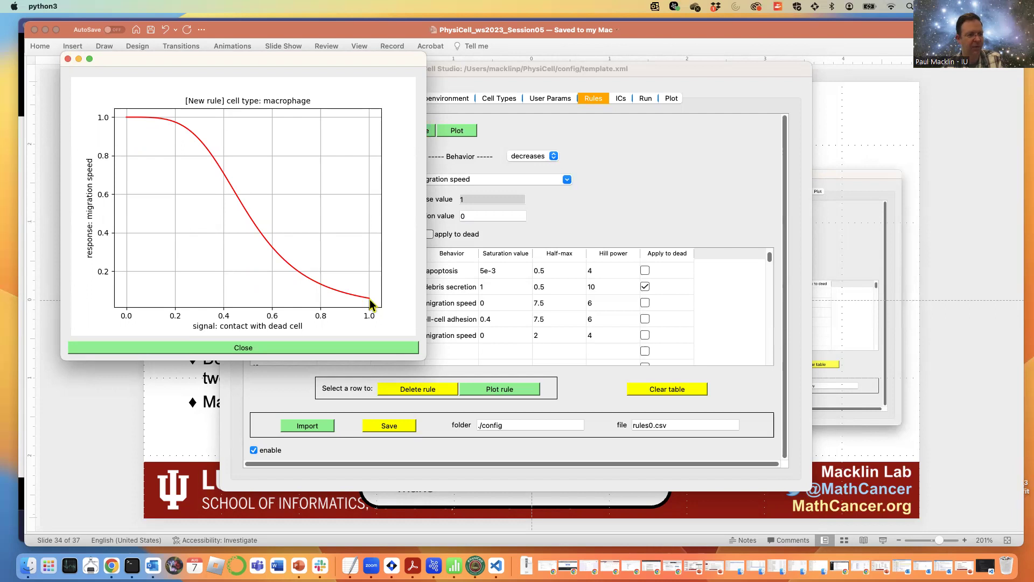
pyautogui.click(342, 350)
pyautogui.click(429, 132)
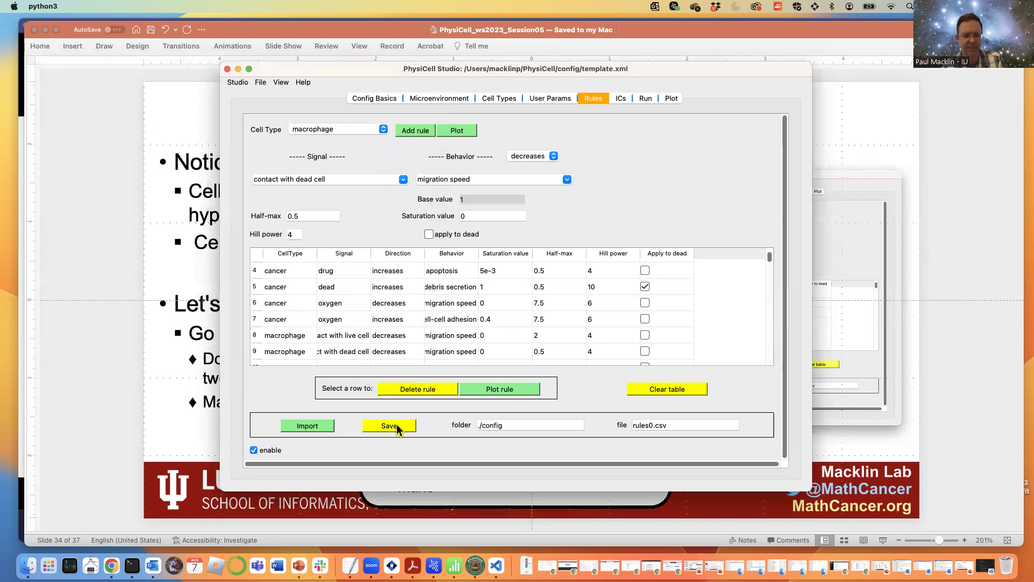
pyautogui.click(632, 98)
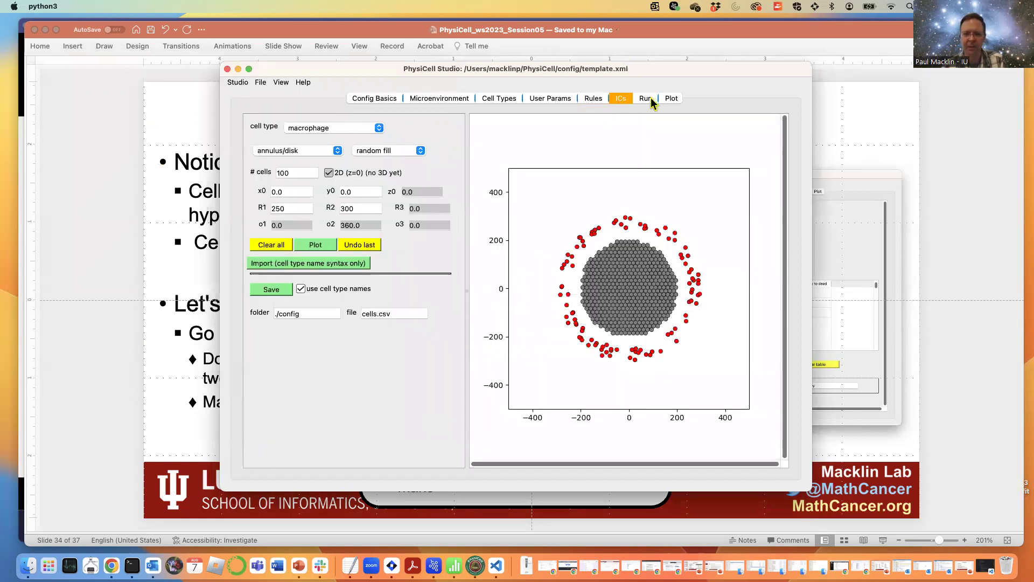
# - Run the simulation with the new macrophage rules and play the results in .svg cell view from the first frame
pyautogui.click(645, 99)
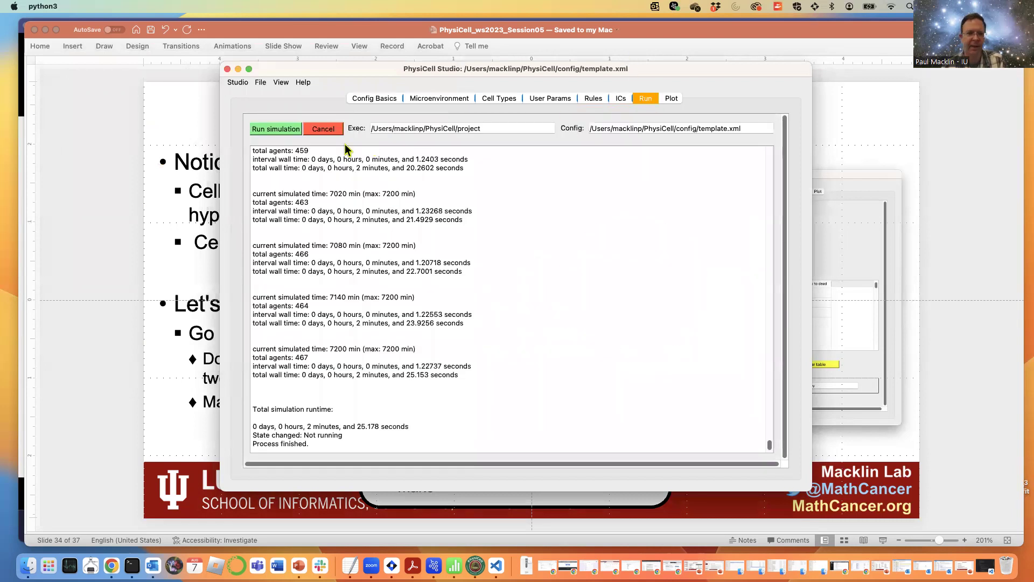
pyautogui.click(275, 129)
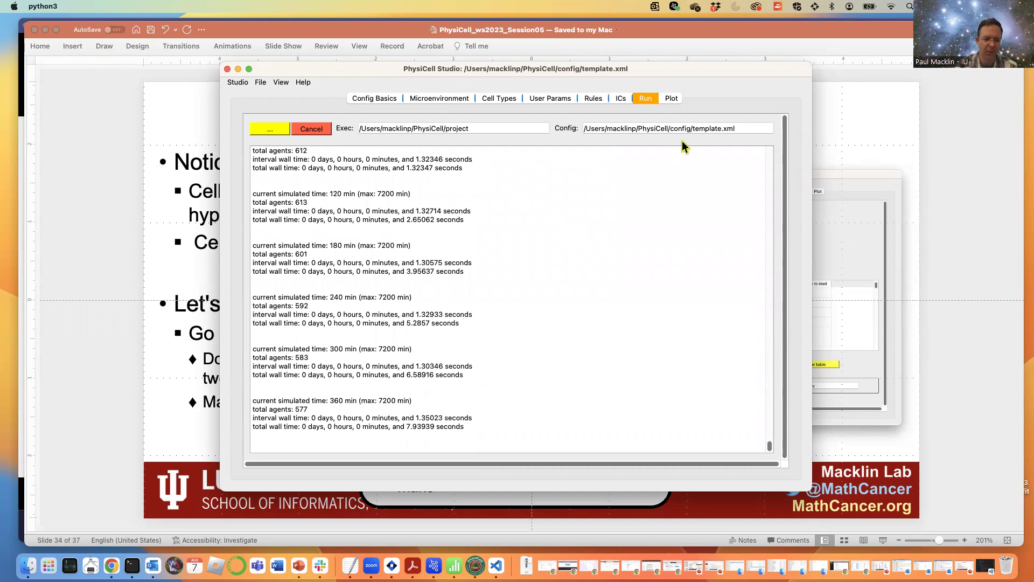
pyautogui.click(668, 98)
pyautogui.click(258, 129)
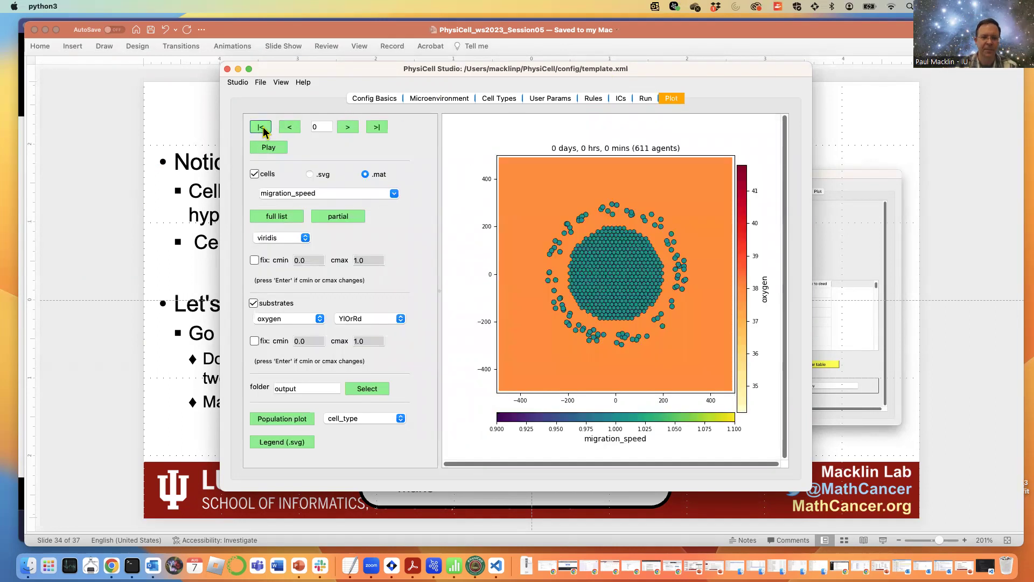
pyautogui.click(310, 175)
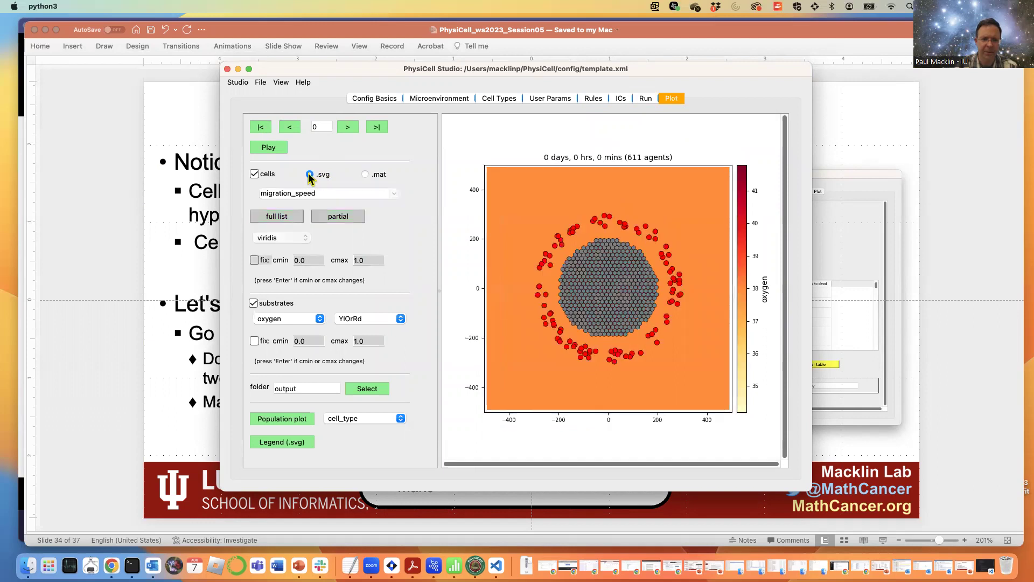
pyautogui.click(269, 147)
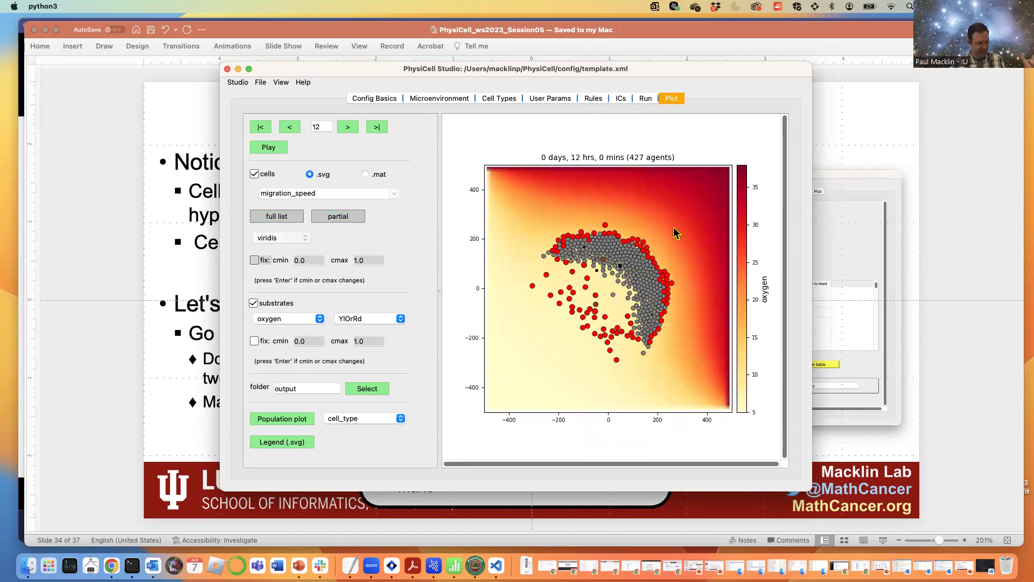
pyautogui.click(267, 148)
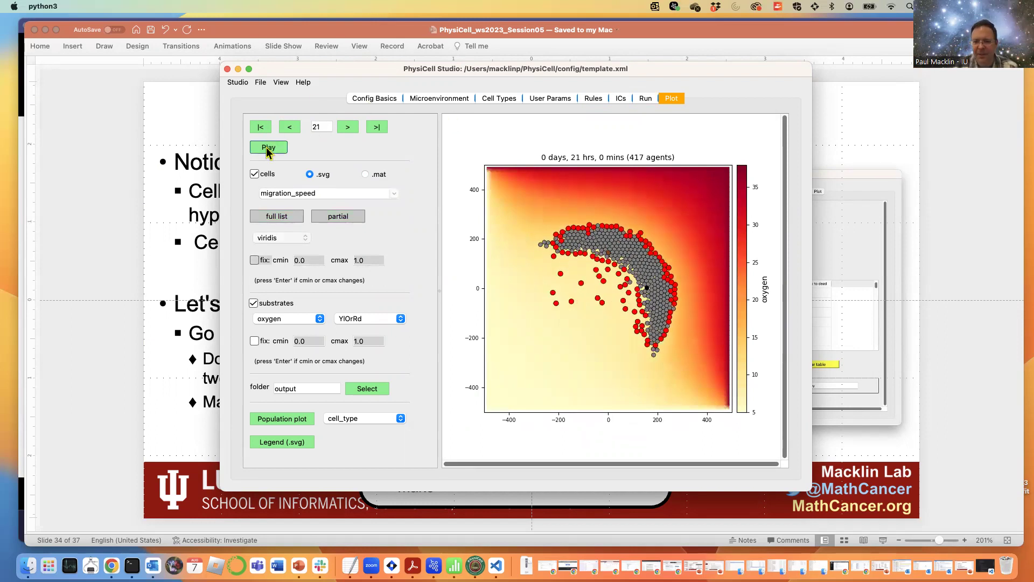
# - Replay the .svg cell results from the first frame to examine macrophage movement around the tumor
pyautogui.click(260, 127)
pyautogui.click(269, 148)
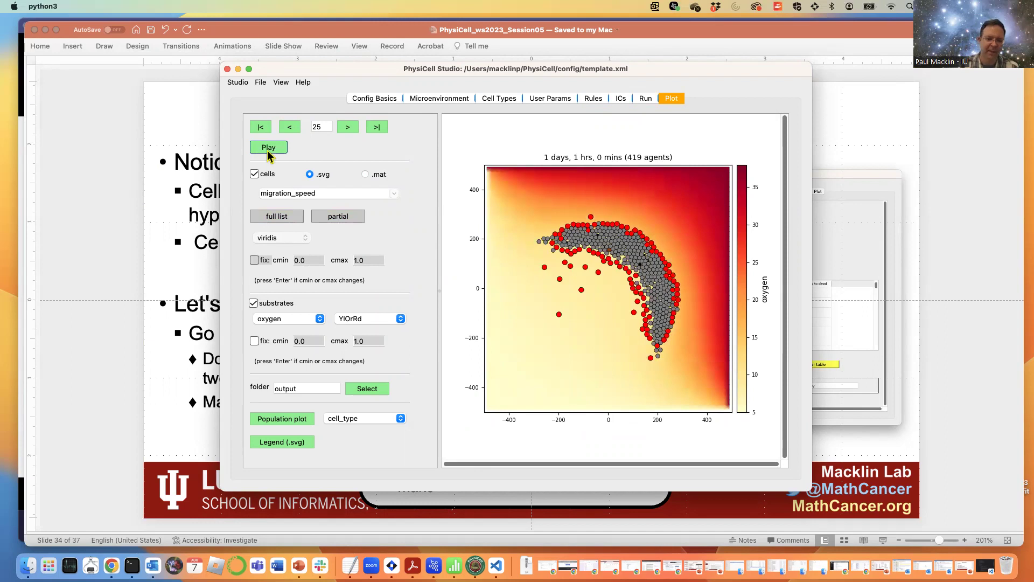
pyautogui.click(261, 128)
pyautogui.click(267, 148)
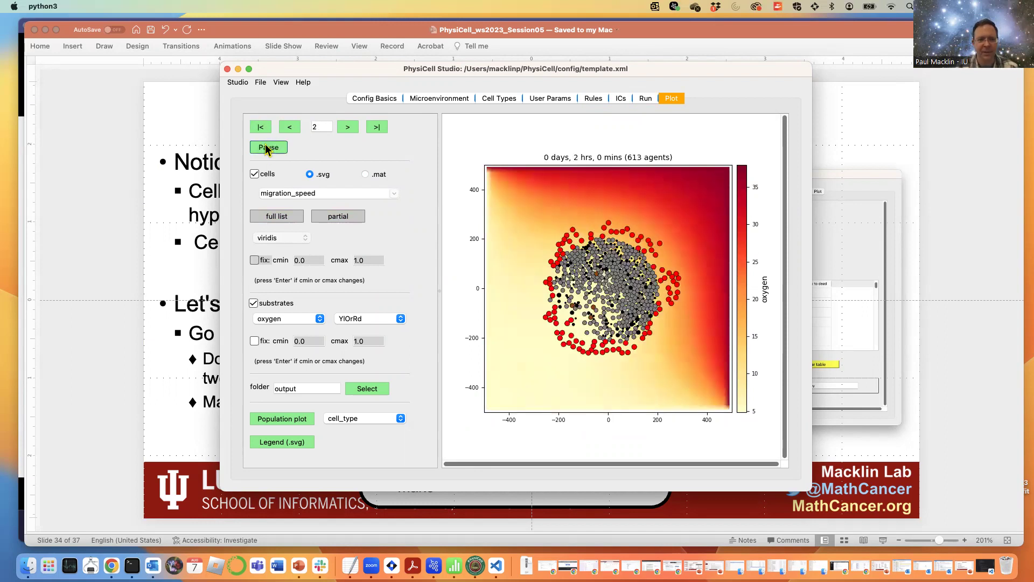
# - Switch the cell plot to .mat data with the full variable list and color the cells by migration_speed
pyautogui.click(365, 174)
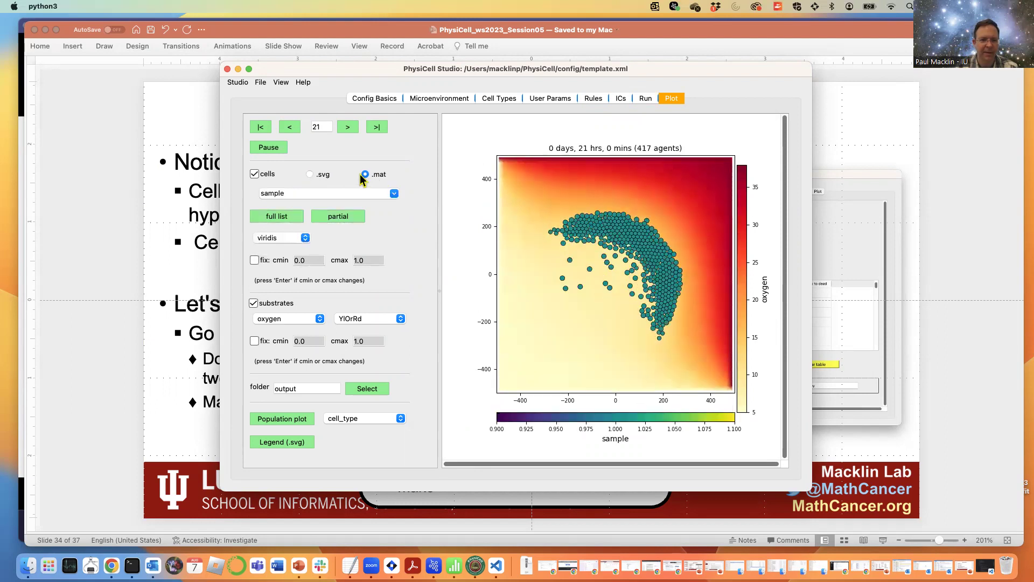
pyautogui.click(281, 218)
pyautogui.click(393, 193)
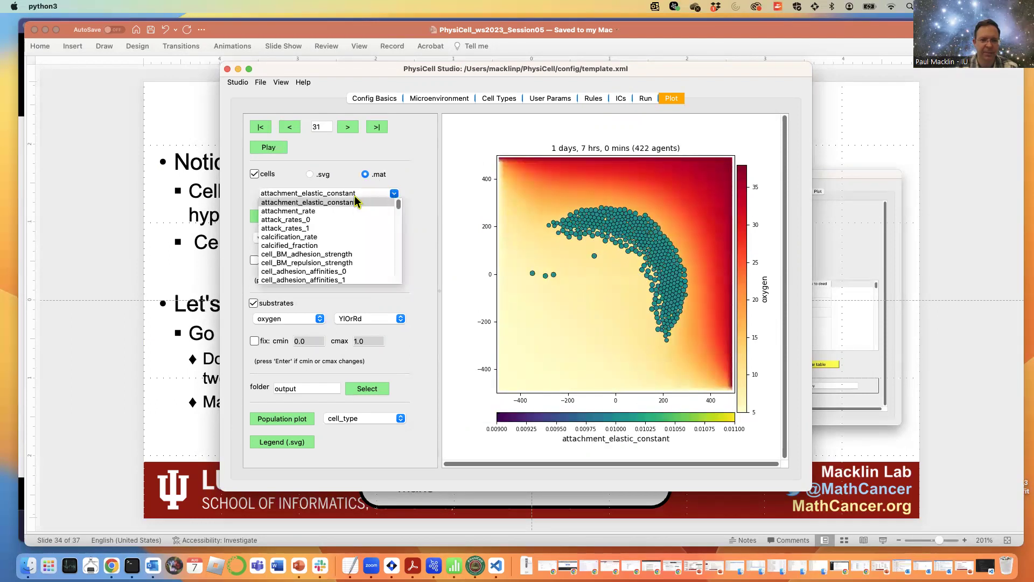
pyautogui.write('mi')
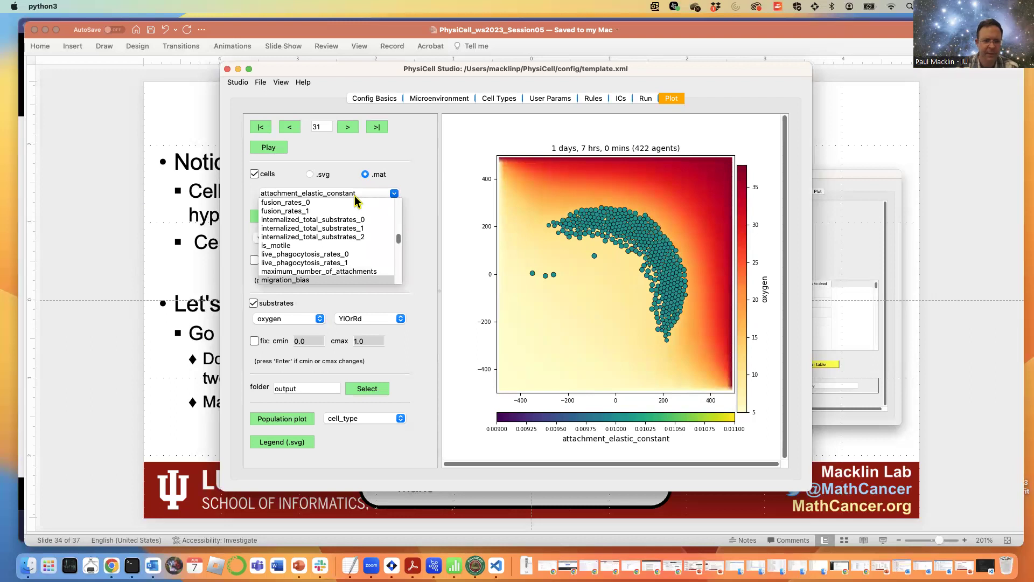
pyautogui.scroll(-2, 398, 239)
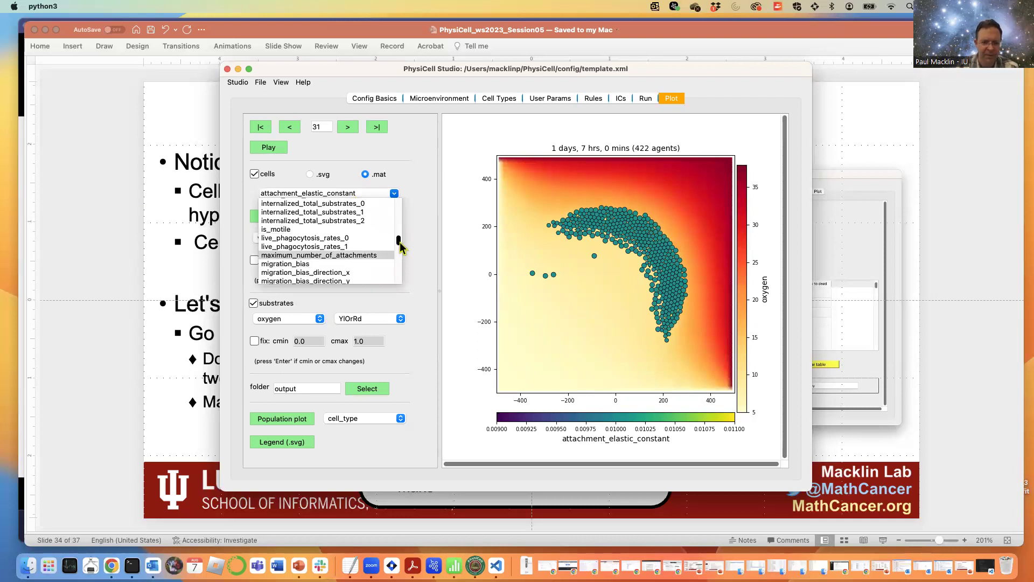
pyautogui.click(382, 263)
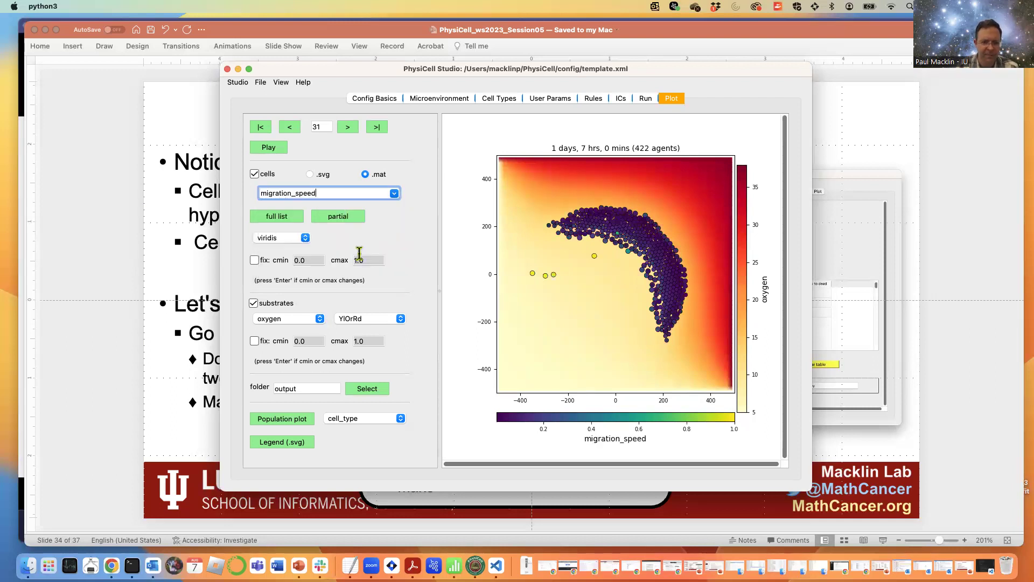
# - Play the migration_speed plot from the first frame to examine how fast the cells move over time
pyautogui.click(260, 127)
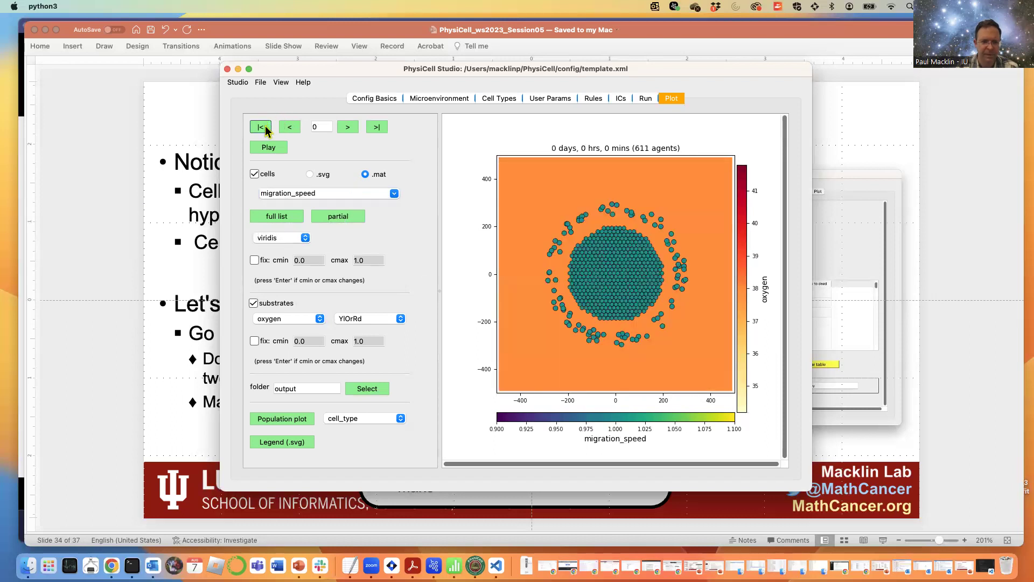
pyautogui.click(269, 147)
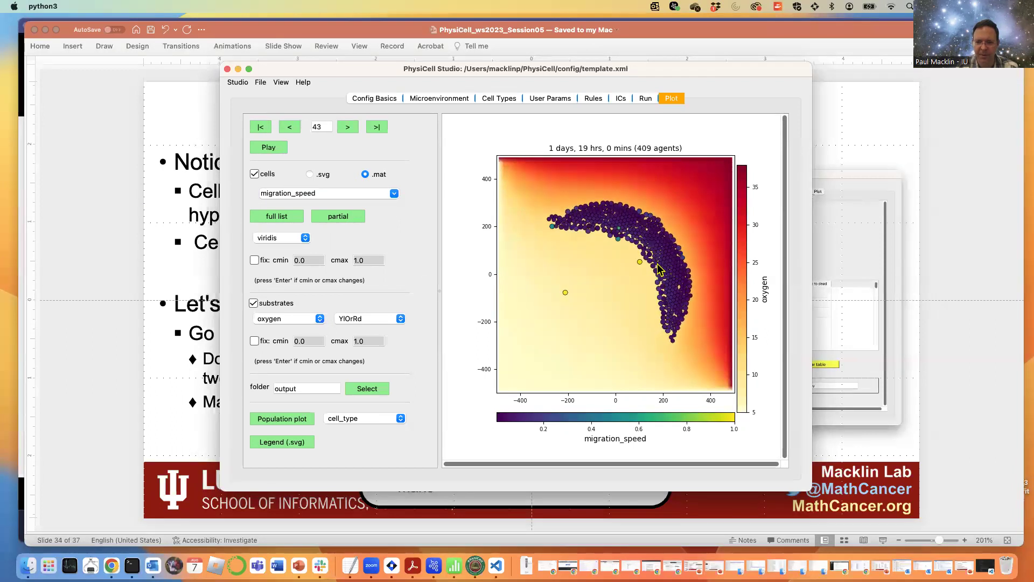
pyautogui.click(272, 147)
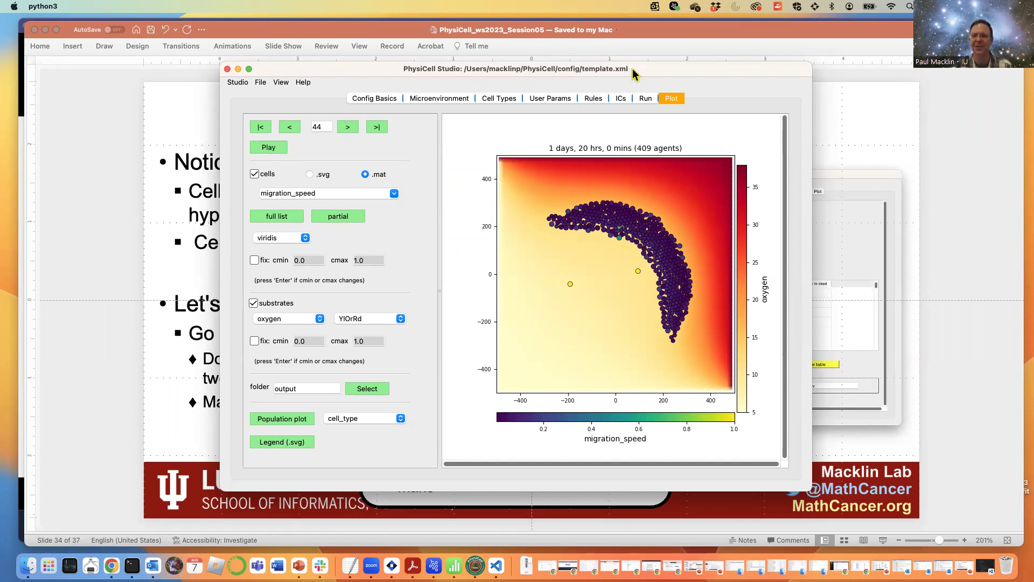
# - Review the rules table and the simulation's progress, and replay the migration_speed plot from the first frame
pyautogui.click(589, 103)
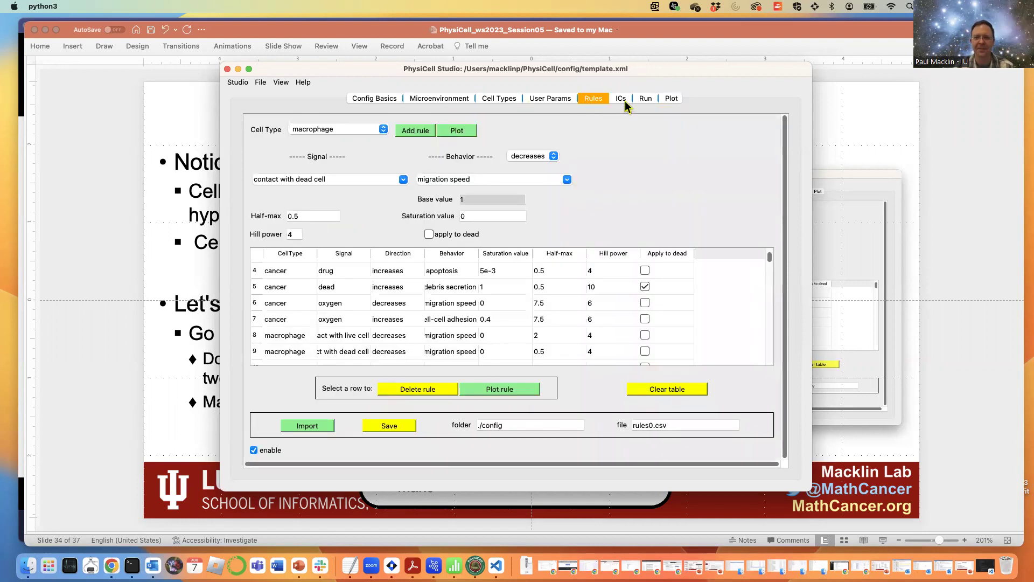
pyautogui.click(651, 99)
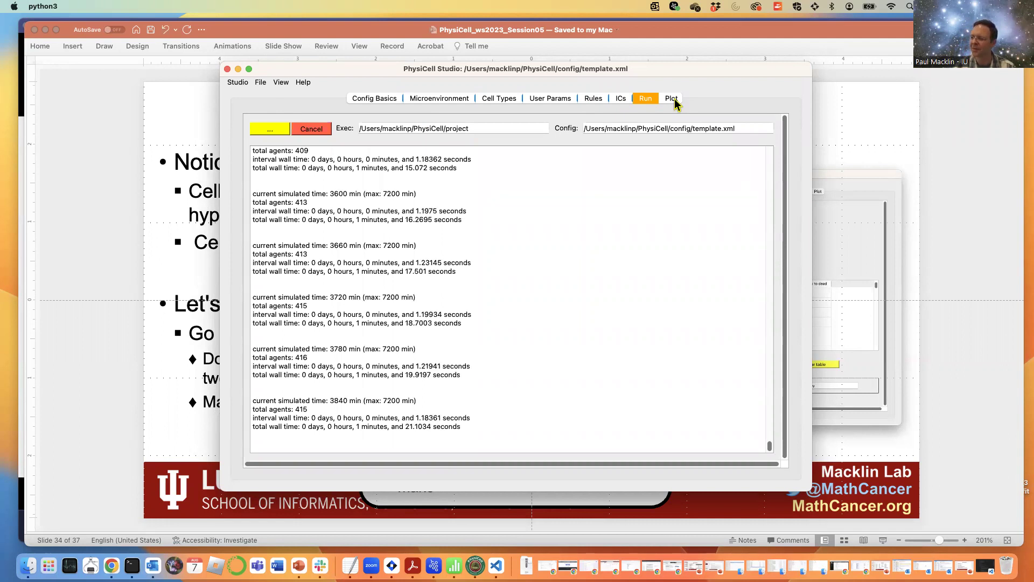
pyautogui.click(673, 99)
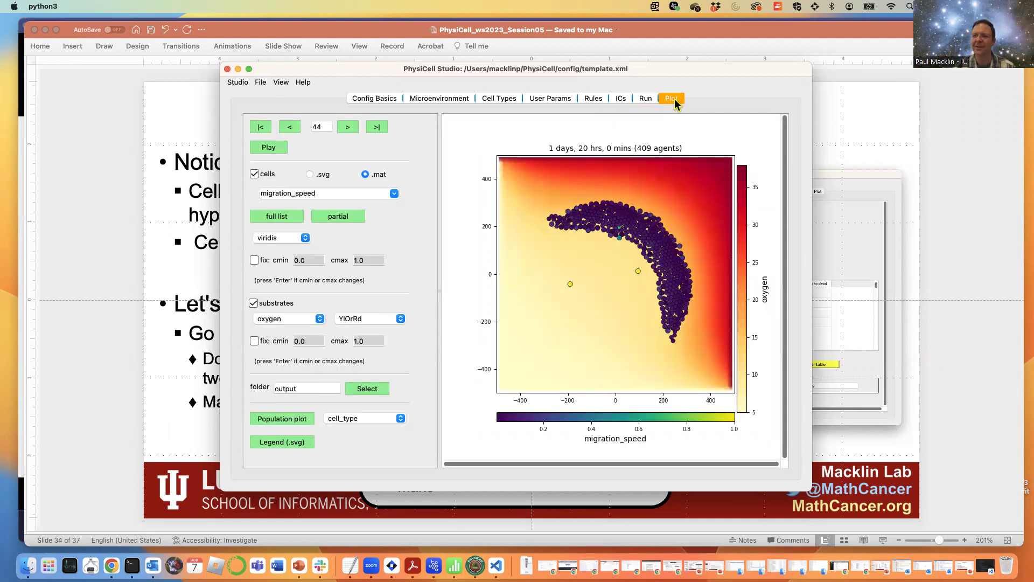
pyautogui.click(260, 128)
pyautogui.click(268, 148)
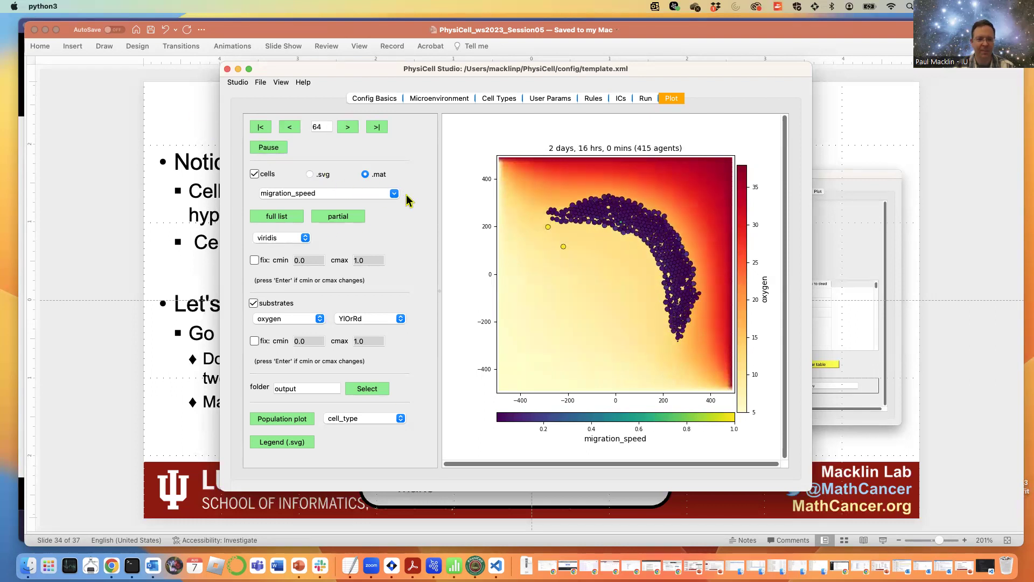
# - Overlay the drug and then the debris substrate on the plot, and replay the results from the first frame with debris
pyautogui.click(264, 319)
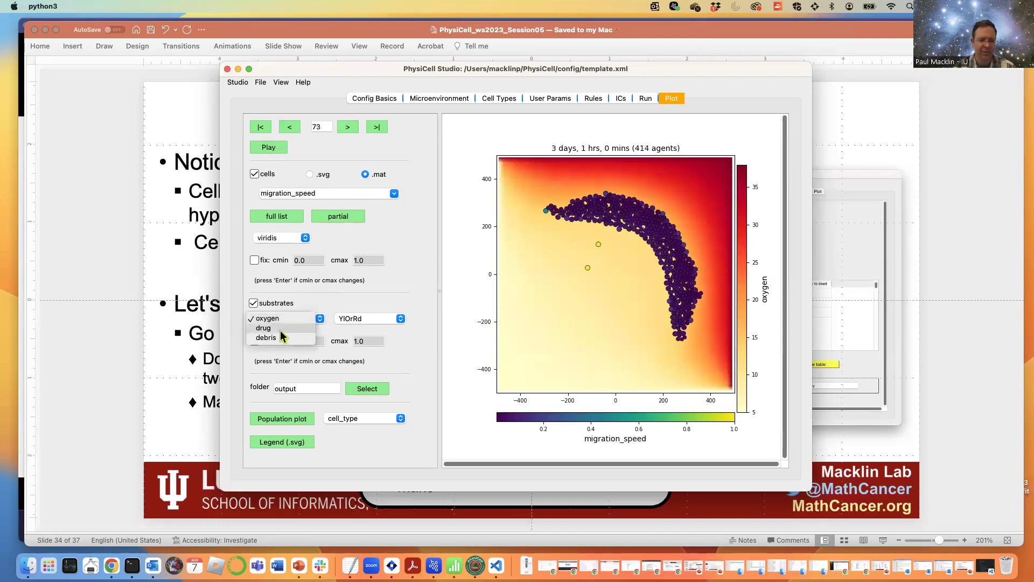
pyautogui.click(280, 330)
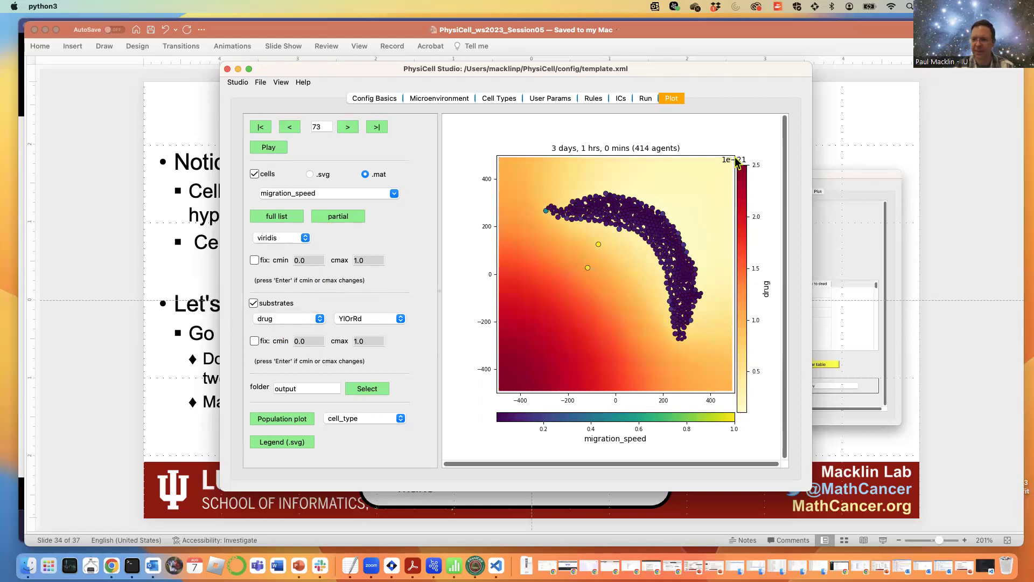
pyautogui.click(294, 320)
pyautogui.click(289, 330)
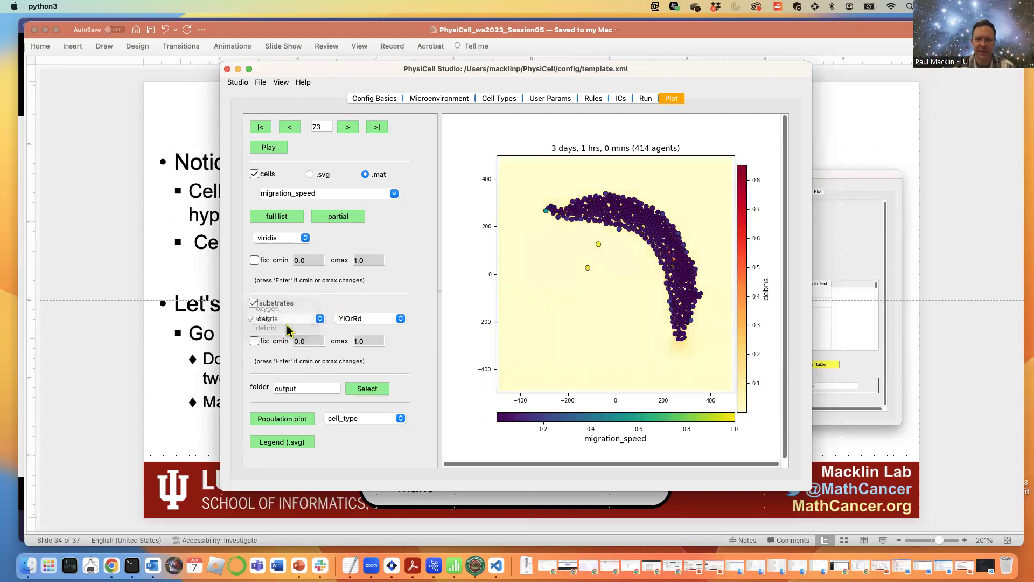
pyautogui.click(261, 128)
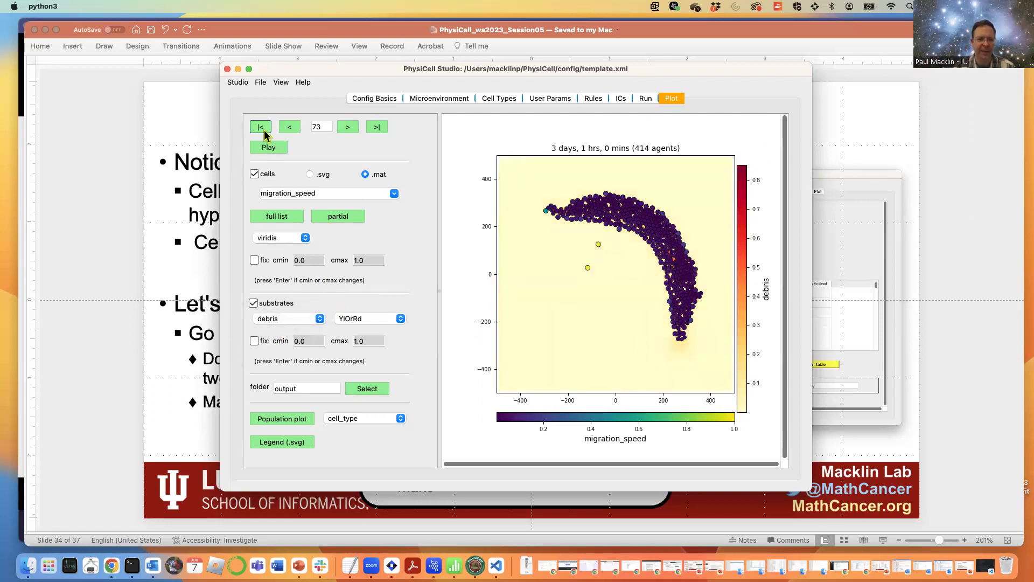
pyautogui.click(271, 147)
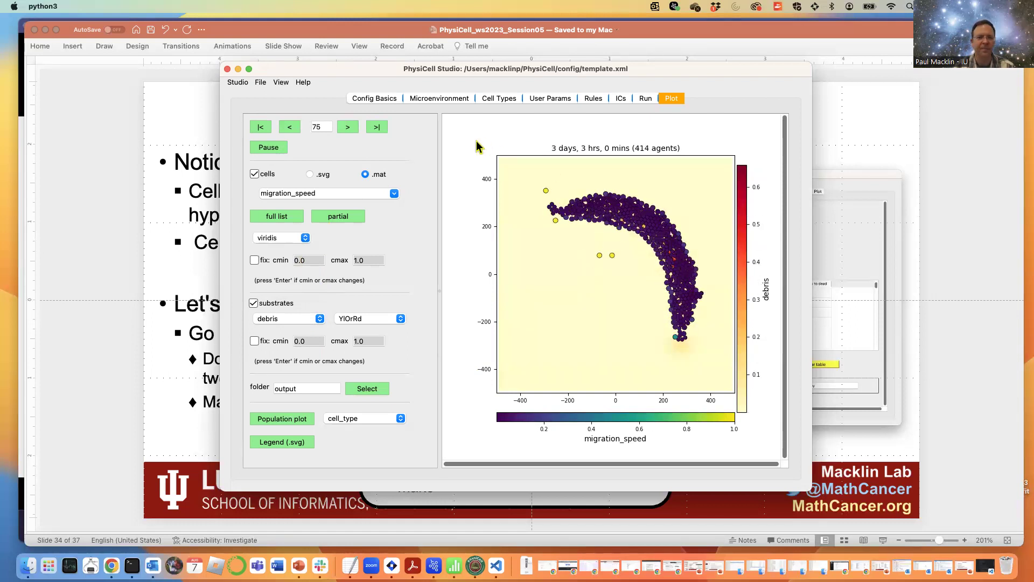
# - Cancel the running simulation and enter 1 as the drug's xmax Dirichlet value
pyautogui.click(645, 98)
pyautogui.click(323, 130)
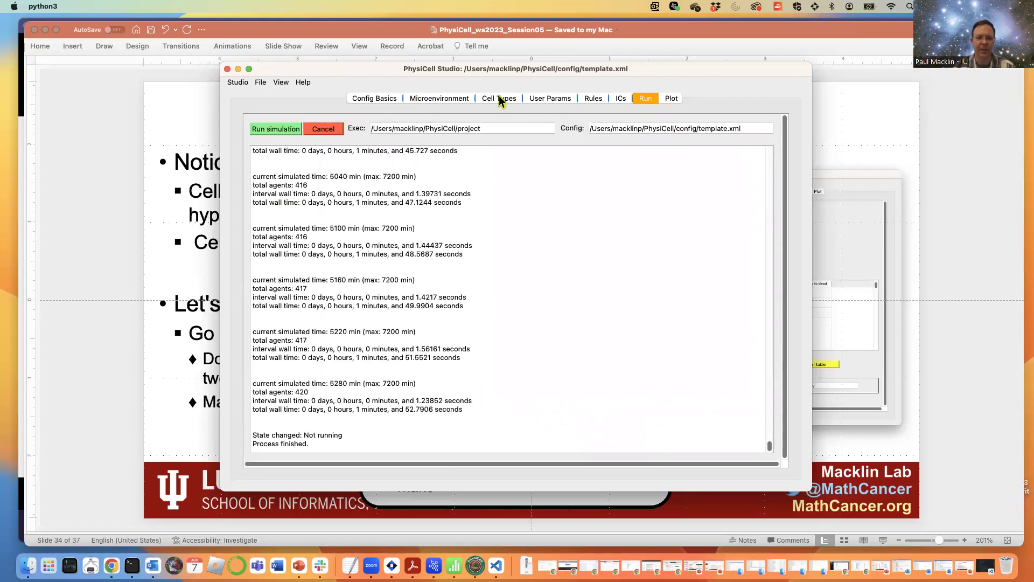
pyautogui.click(428, 100)
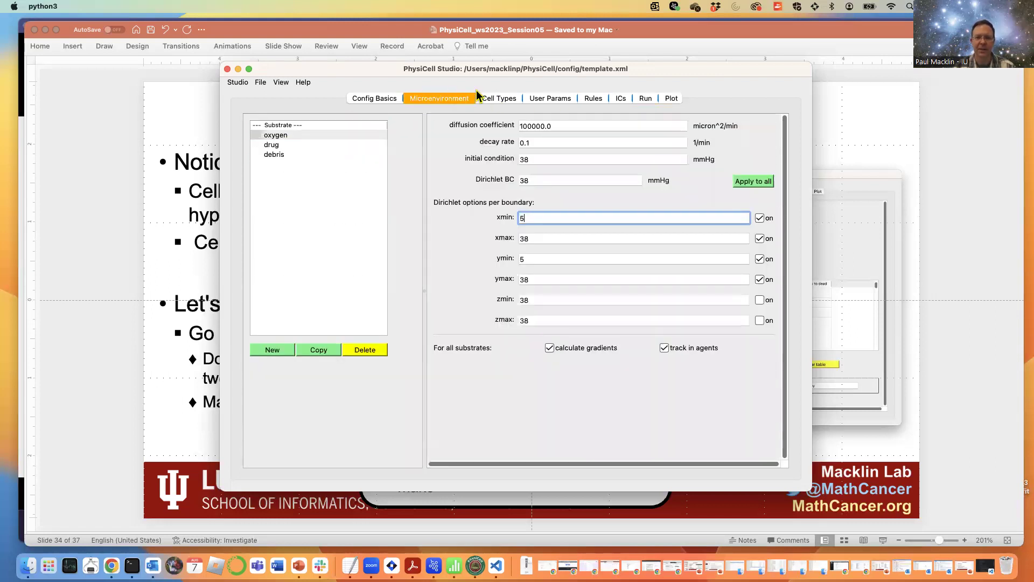
pyautogui.click(272, 145)
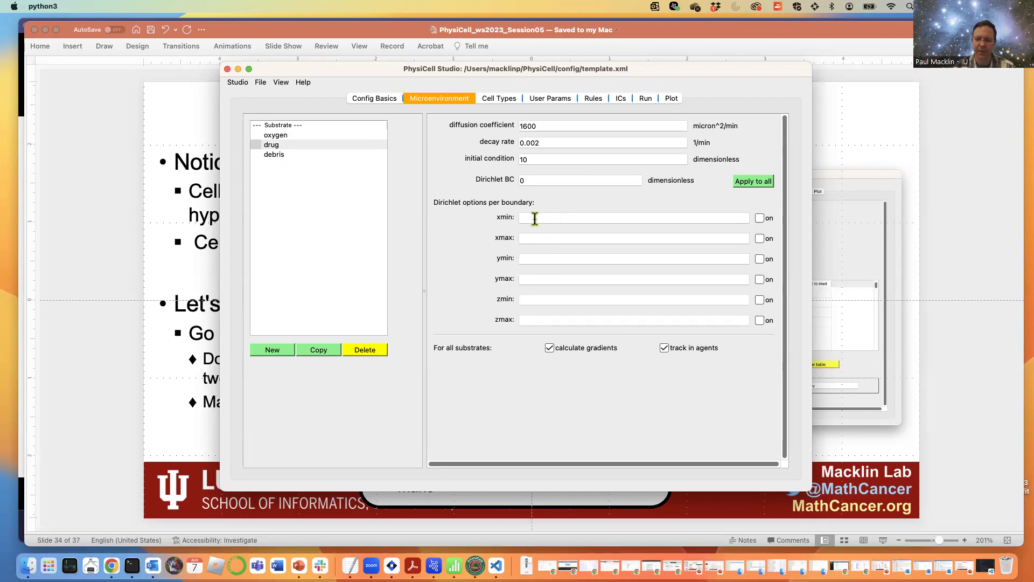
pyautogui.click(535, 238)
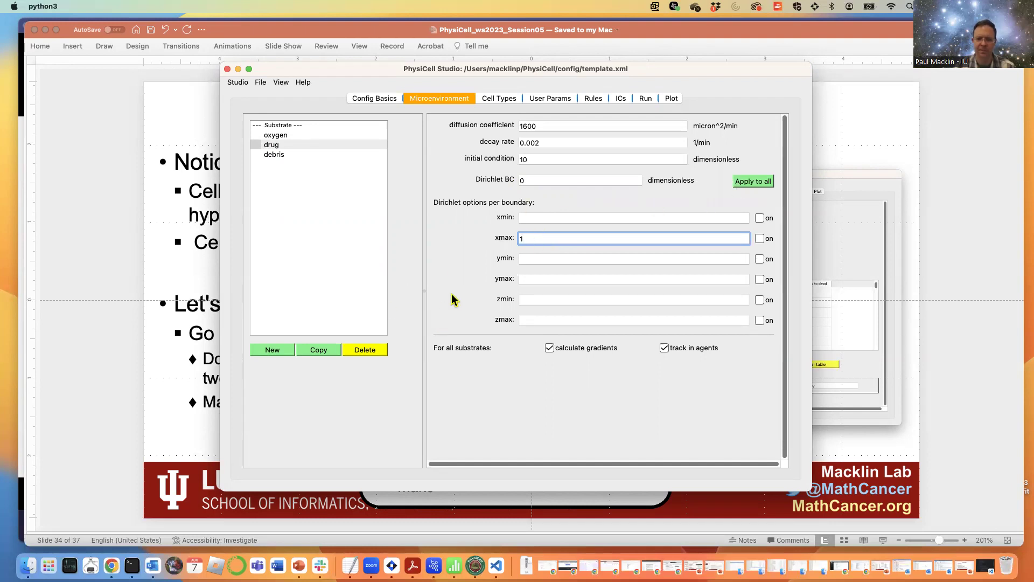
# - Rerun the simulation with the edited drug settings and return the plot to its first frame
pyautogui.click(622, 98)
pyautogui.click(645, 98)
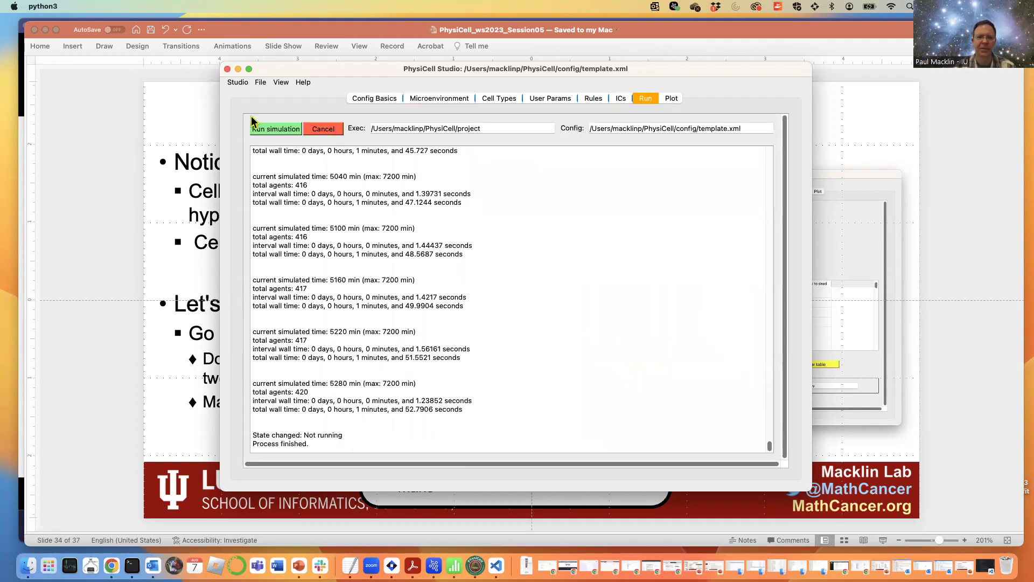
pyautogui.click(672, 98)
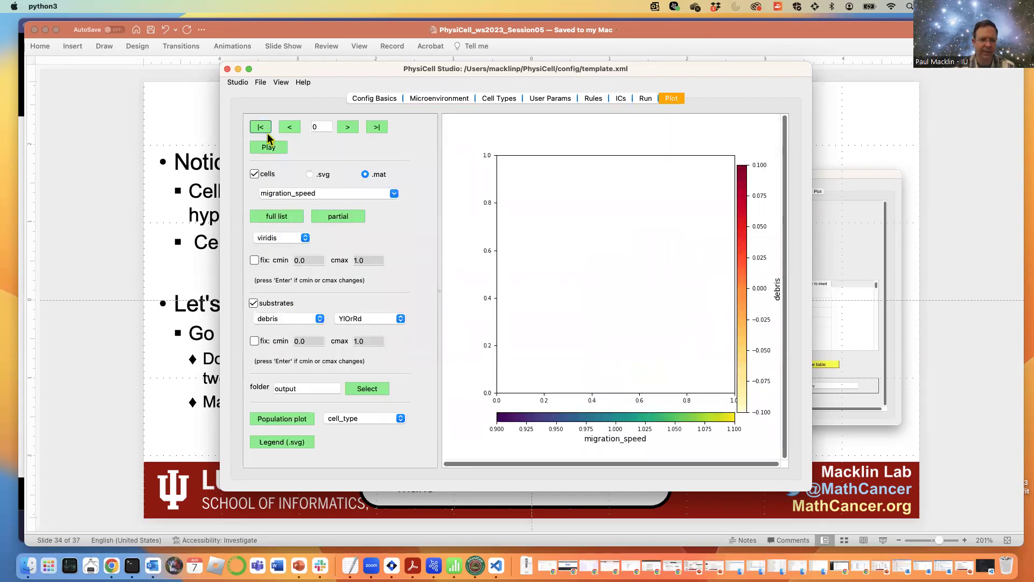
pyautogui.click(261, 127)
# - Overlay the drug substrate on the migration_speed plot and play the new results
pyautogui.click(294, 320)
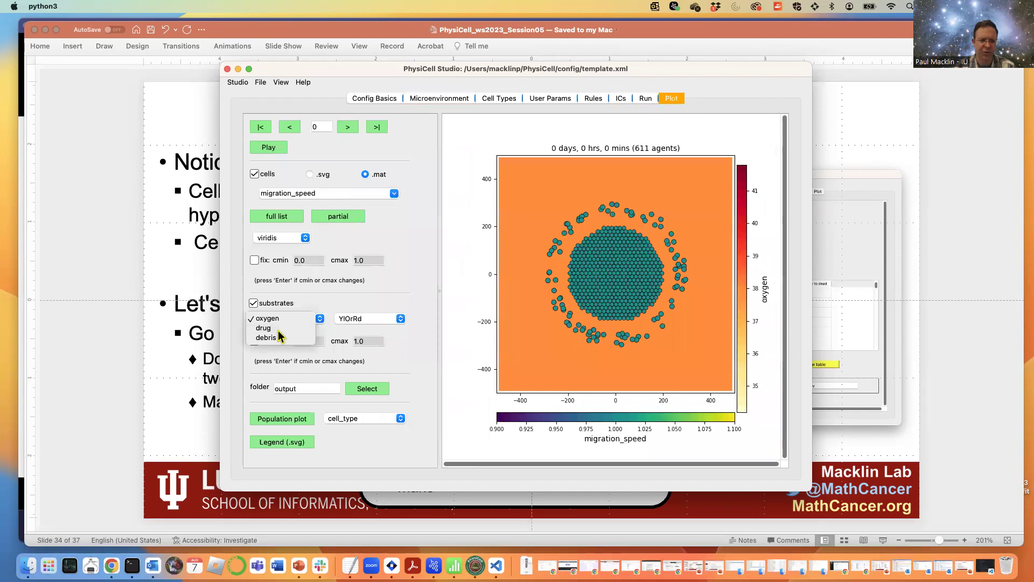
pyautogui.click(280, 339)
pyautogui.click(347, 127)
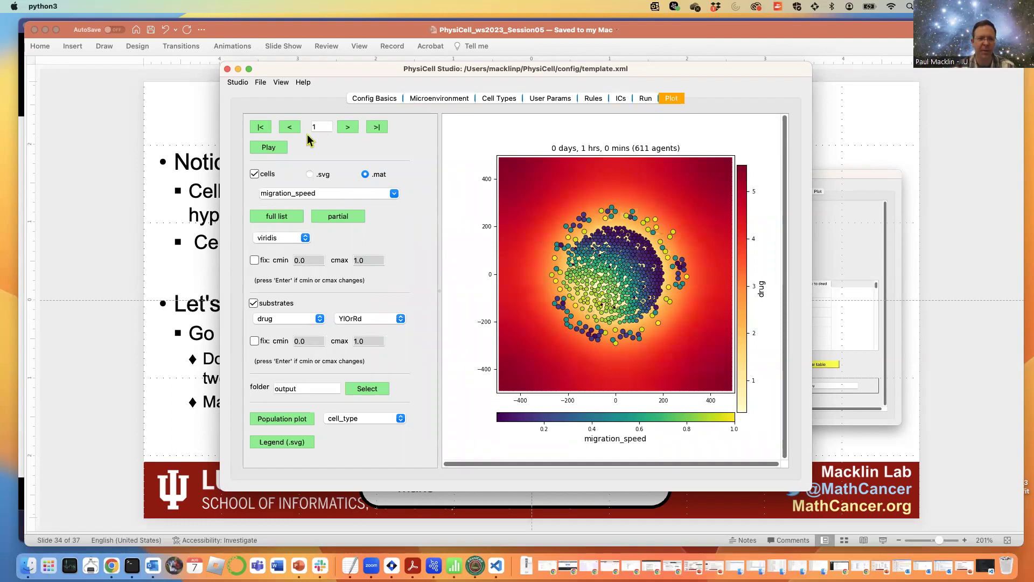
pyautogui.click(270, 148)
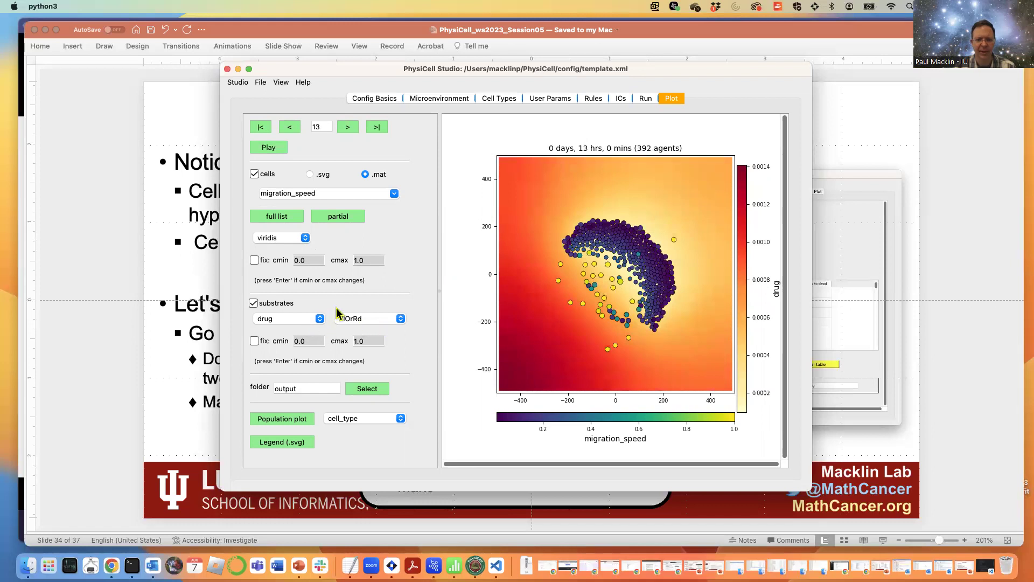
# - Switch the overlaid substrate to debris and back to drug, and resume playing the results
pyautogui.click(299, 320)
pyautogui.click(282, 326)
pyautogui.click(282, 321)
pyautogui.click(273, 310)
pyautogui.click(269, 149)
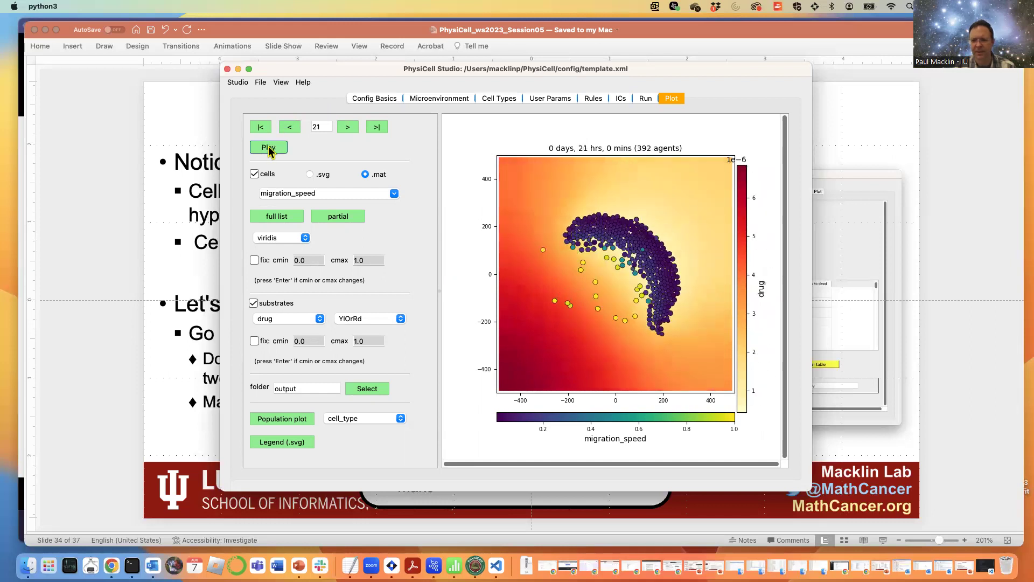
# - Fix the drug substrate's colour range at 0.0 to 1.0 and replay the results from the first frame
pyautogui.click(254, 341)
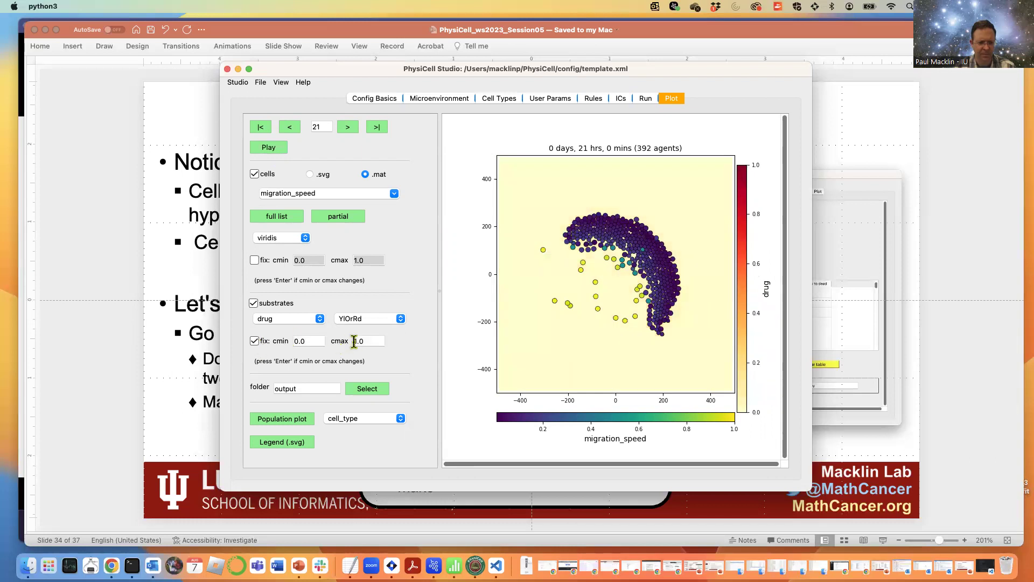
pyautogui.click(260, 127)
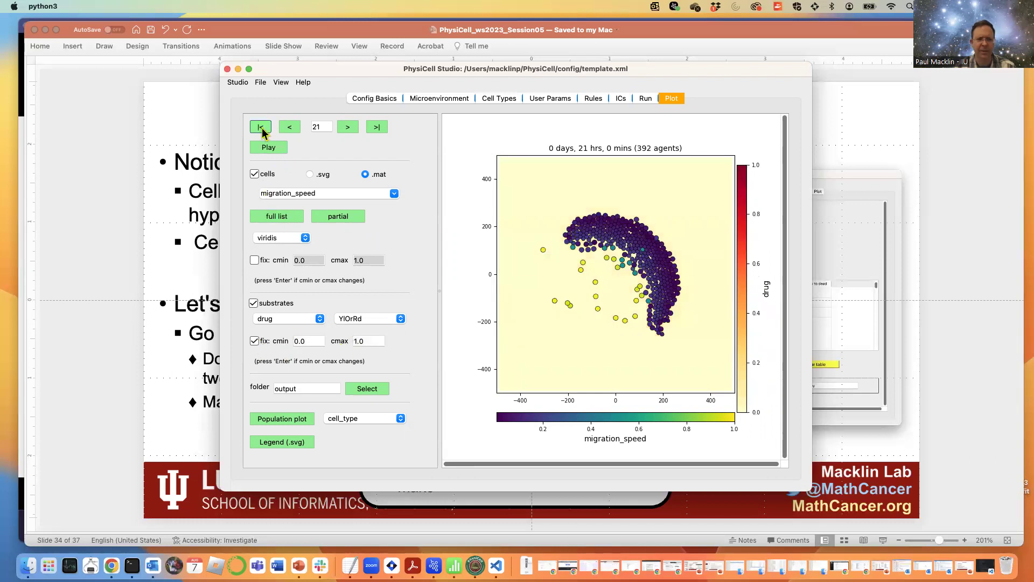
pyautogui.click(269, 149)
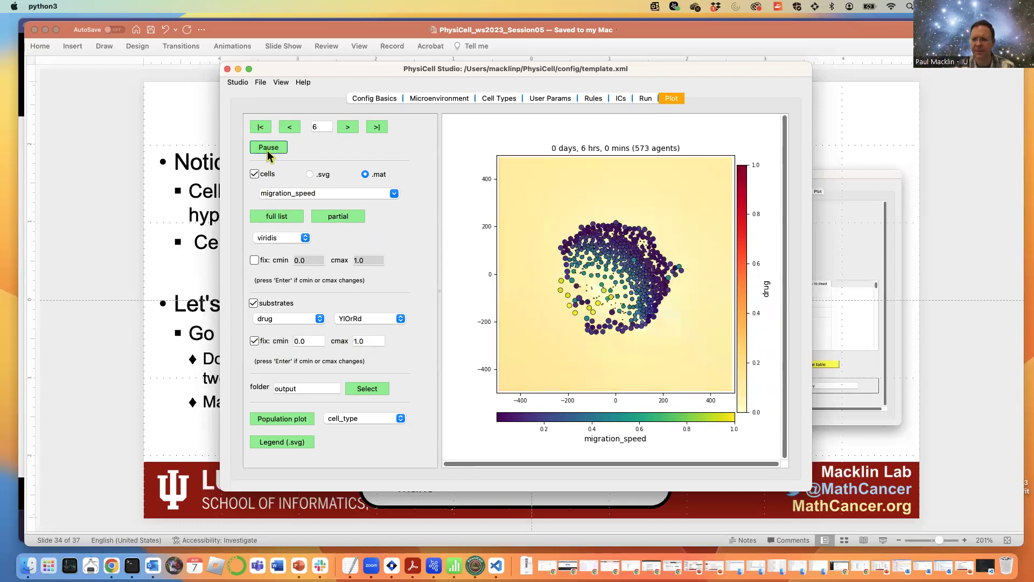
pyautogui.click(269, 151)
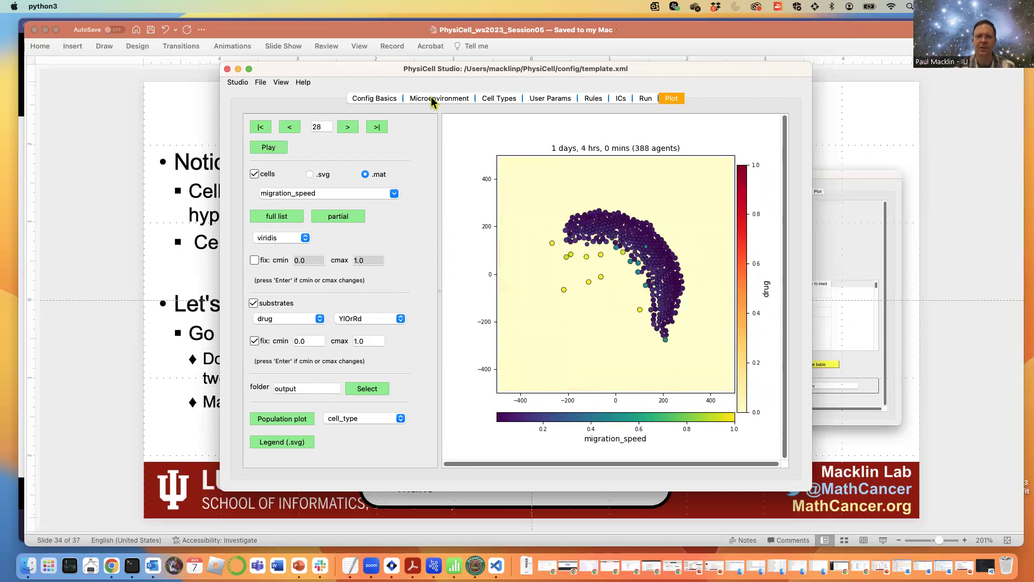
# - Review the drug substrate's Dirichlet boundary settings and cancel the running simulation
pyautogui.click(451, 98)
pyautogui.click(280, 147)
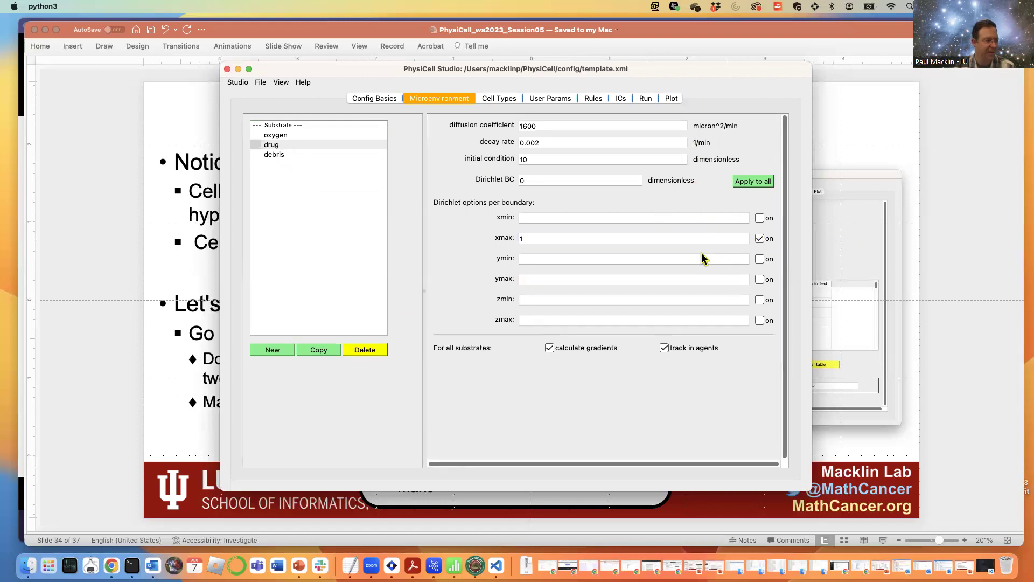
pyautogui.click(649, 98)
pyautogui.click(314, 127)
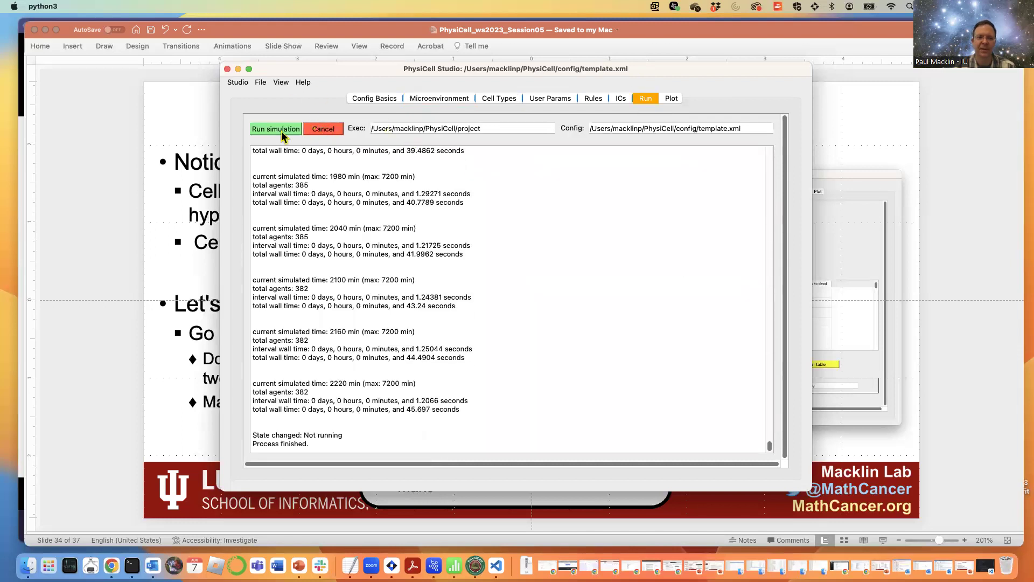
# - Recheck the drug's xmax Dirichlet condition, rerun the simulation and open its plot
pyautogui.click(428, 99)
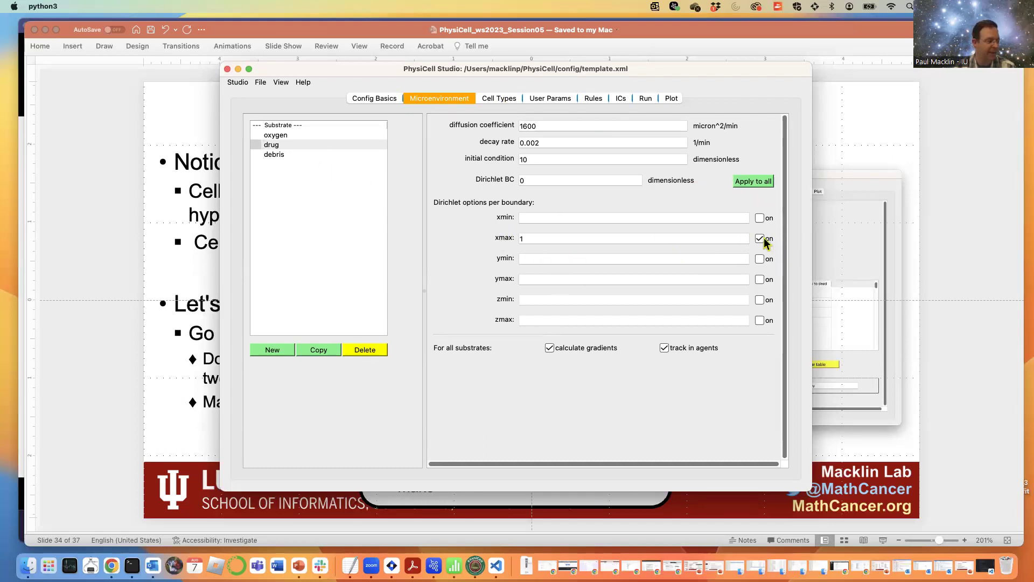
pyautogui.click(646, 99)
pyautogui.click(673, 99)
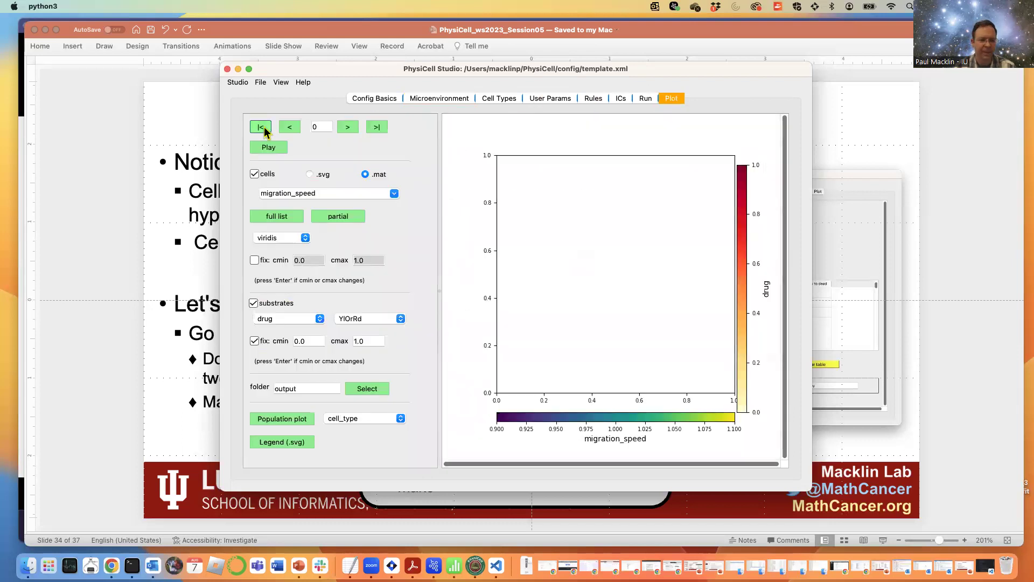
# - Overlay the drug substrate on the migration_speed plot and play the new results from the start
pyautogui.click(264, 132)
pyautogui.click(313, 321)
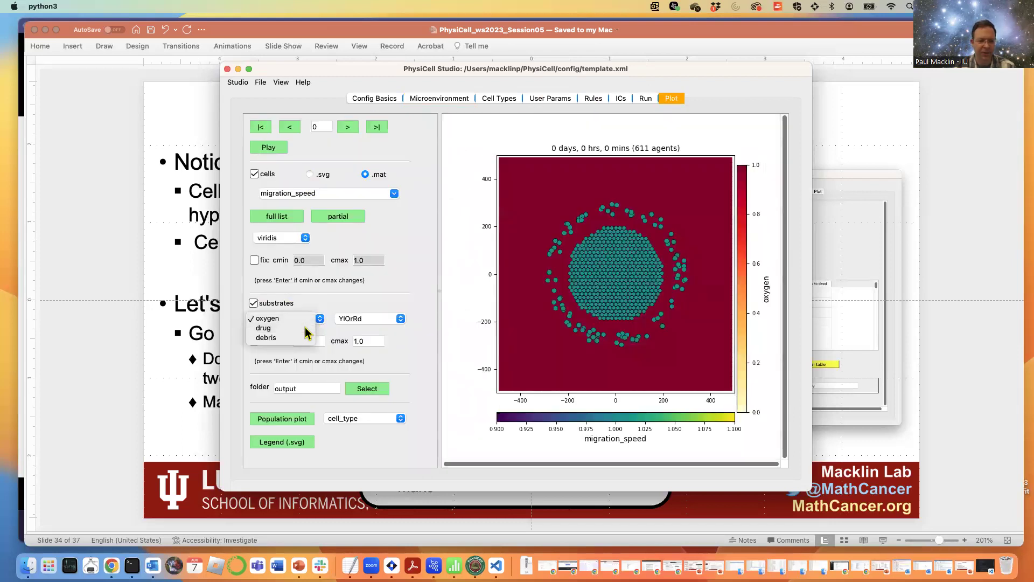
pyautogui.click(305, 327)
pyautogui.click(347, 127)
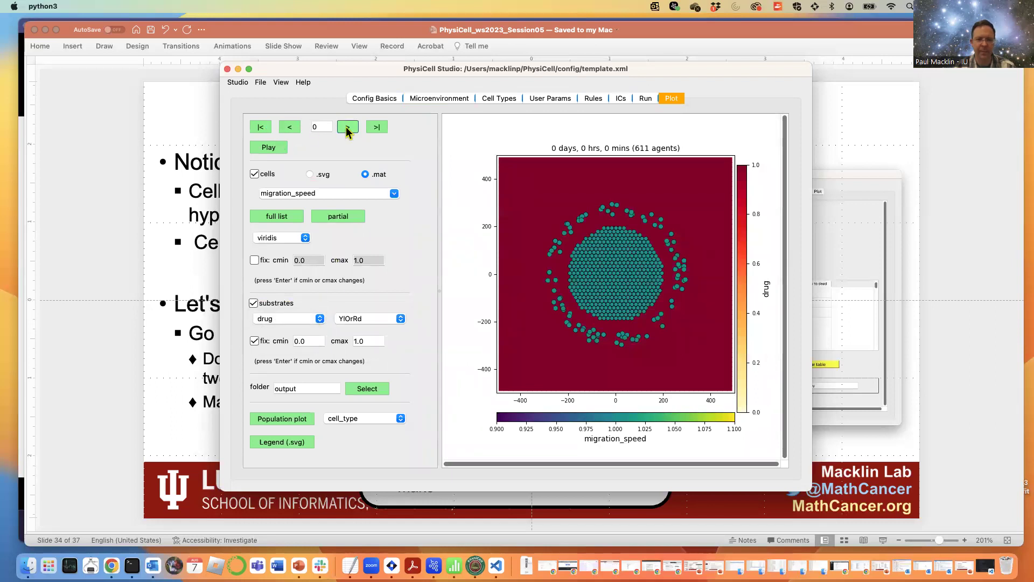
pyautogui.click(269, 148)
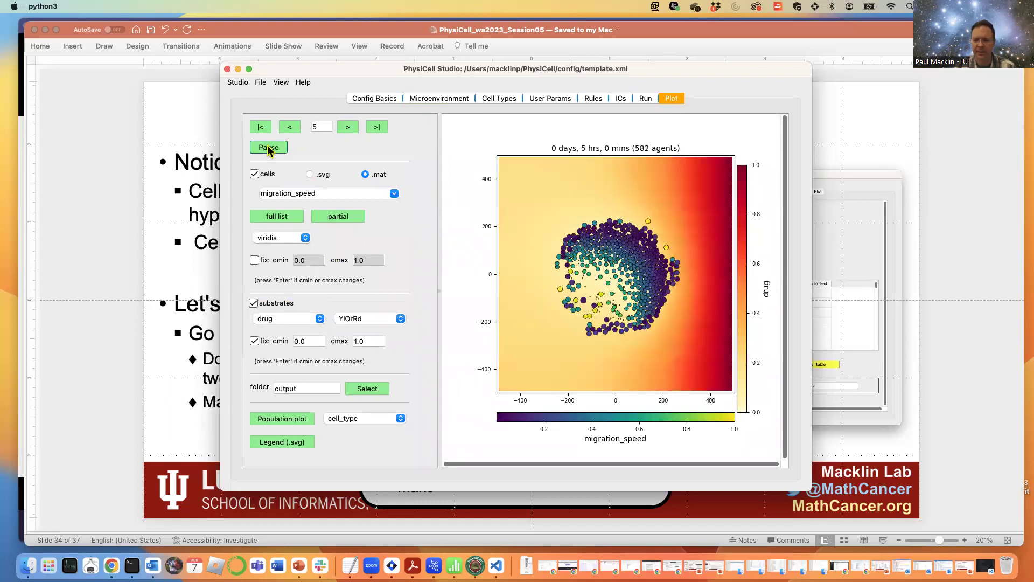
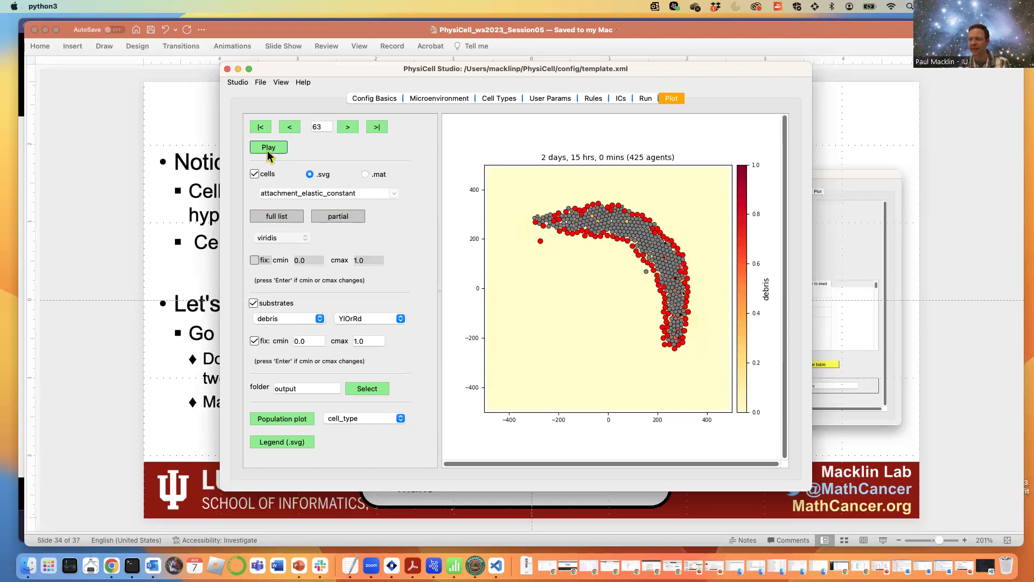
# - Replay the cell and debris results and turn off the fixed colour range for the substrate
pyautogui.click(268, 149)
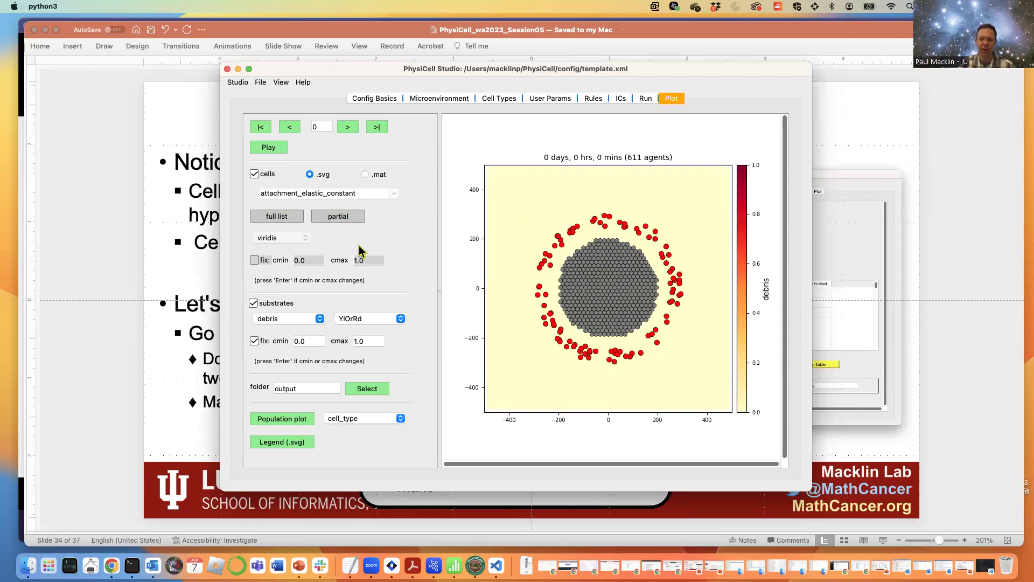
pyautogui.click(264, 147)
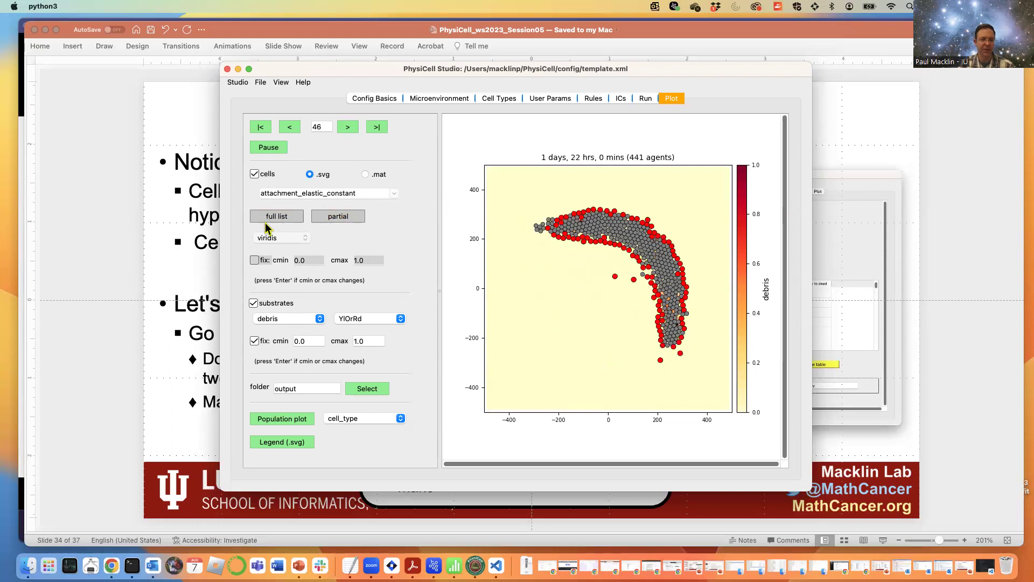
pyautogui.click(265, 340)
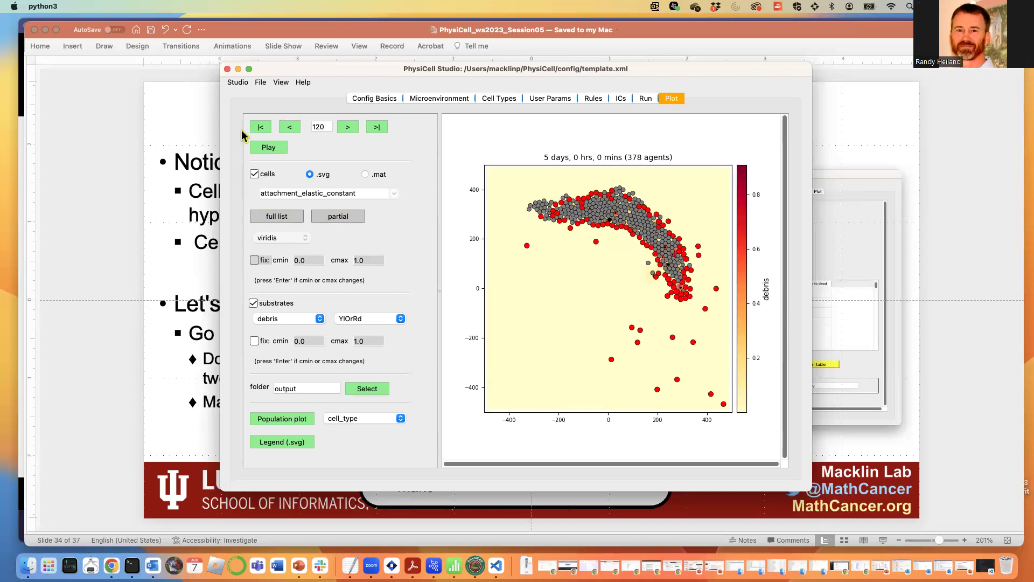
# - Replay the full cell and debris simulation repeatedly from the first frame to examine how the tumor evolves
pyautogui.click(260, 127)
pyautogui.click(268, 148)
pyautogui.click(260, 127)
pyautogui.click(268, 148)
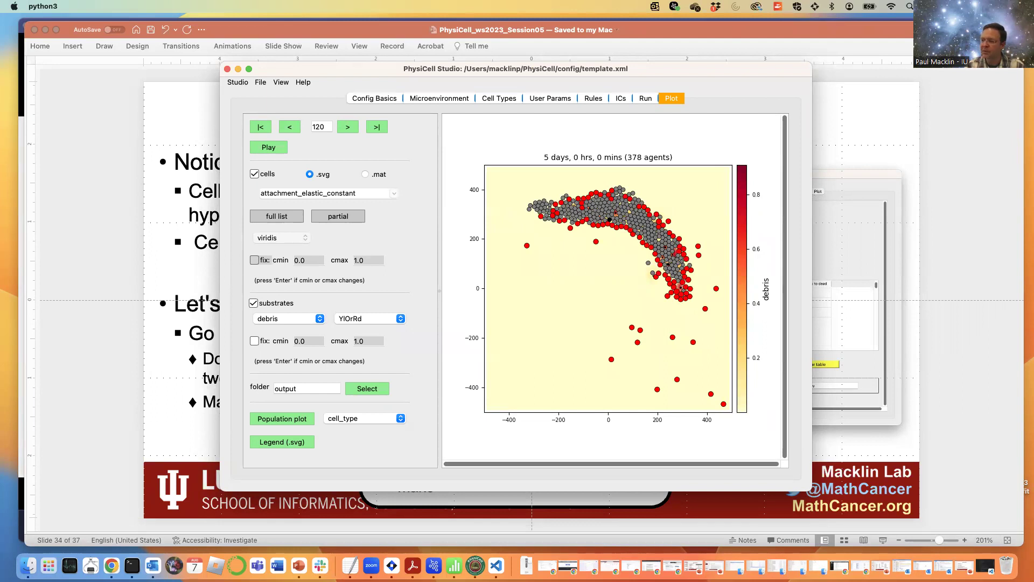
pyautogui.click(260, 126)
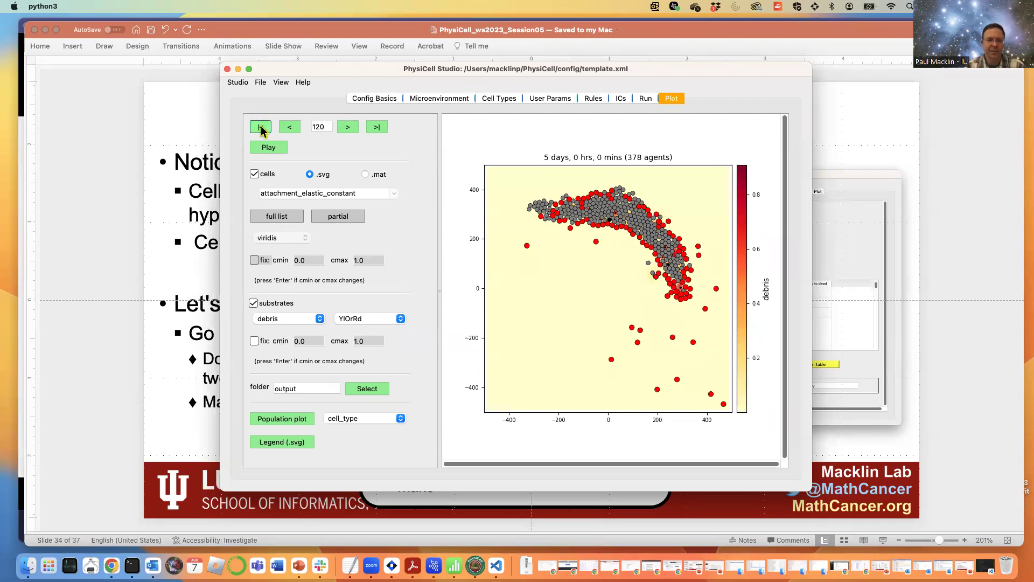
pyautogui.click(263, 148)
pyautogui.click(260, 127)
pyautogui.click(269, 148)
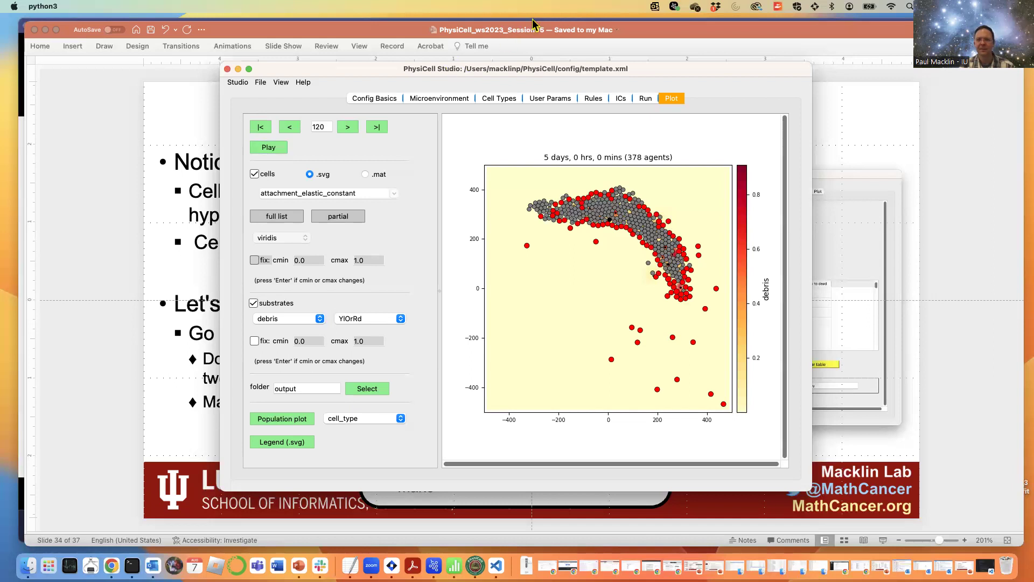
pyautogui.click(261, 128)
pyautogui.click(269, 147)
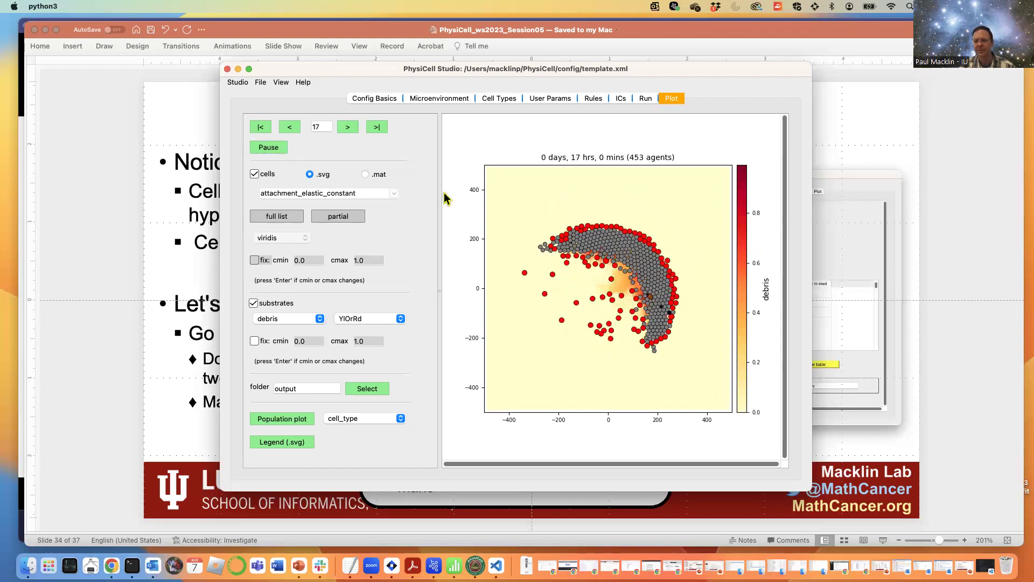